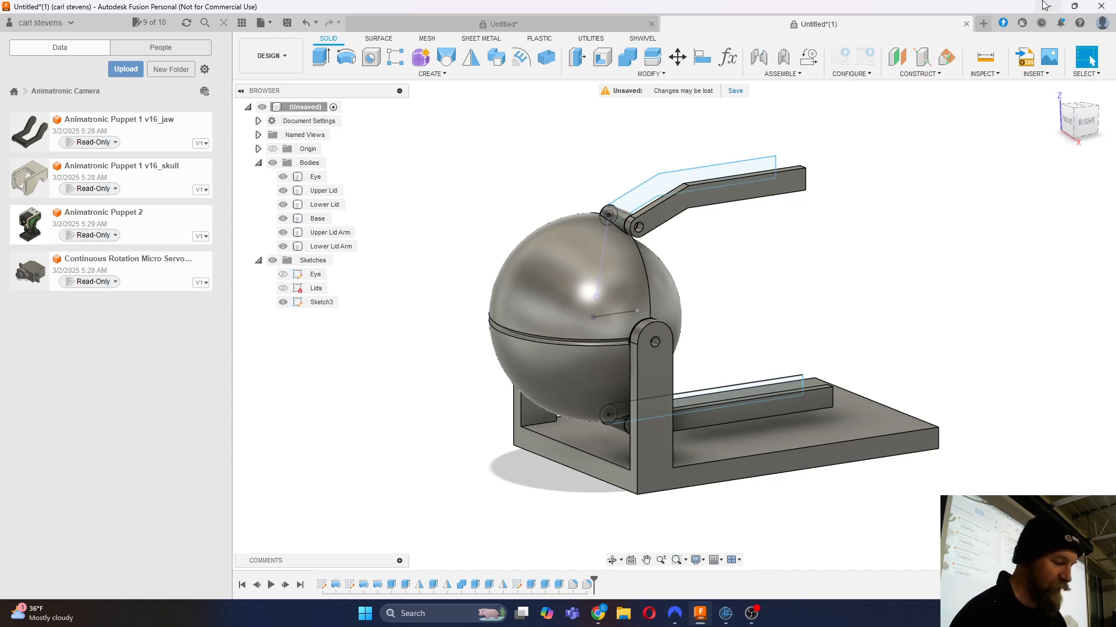
Step: Switch to Bottango, play the default eyelid animation from the start of the timeline, and return to the Fusion design
{"action": "left_click", "coordinate": [733, 193]}
{"action": "left_click", "coordinate": [713, 215]}
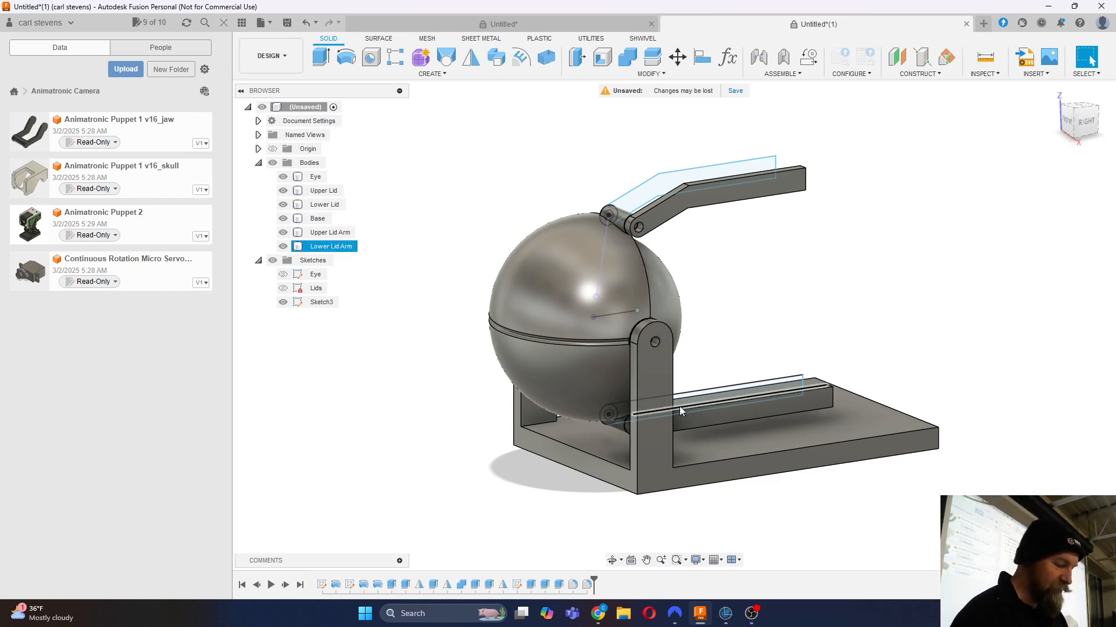
{"action": "mouse_move", "coordinate": [727, 614]}
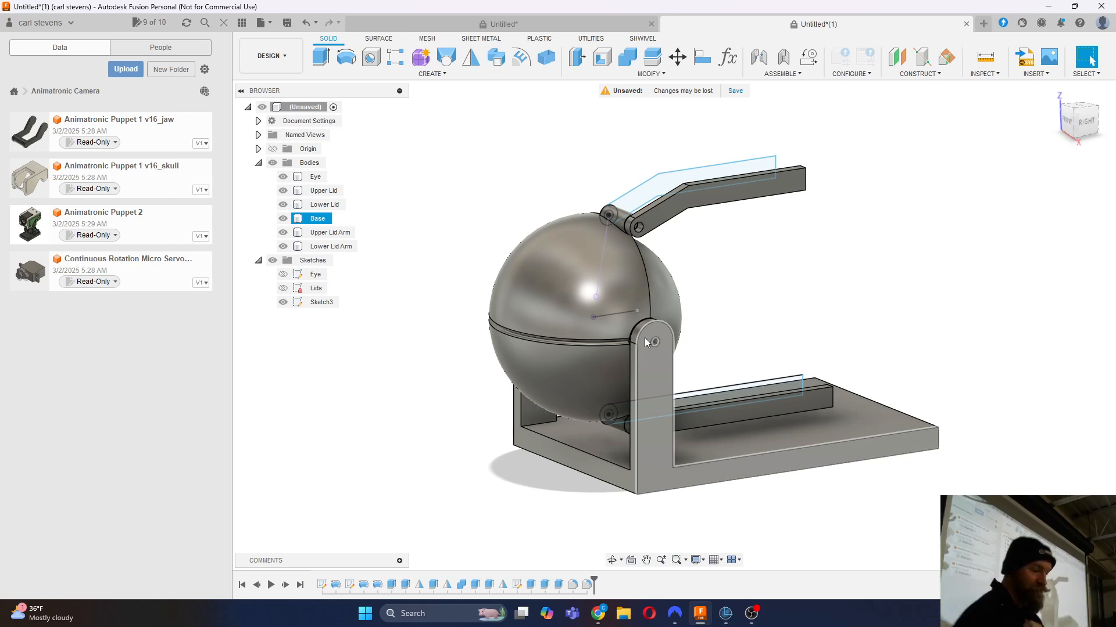
{"action": "left_click", "coordinate": [726, 613]}
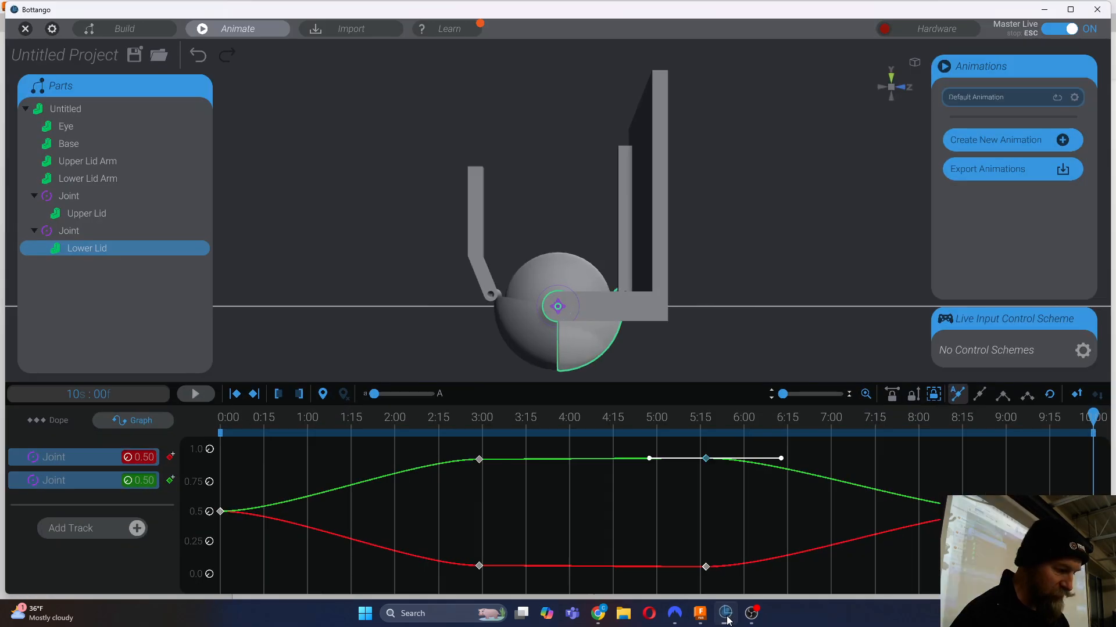
{"action": "left_click", "coordinate": [223, 429]}
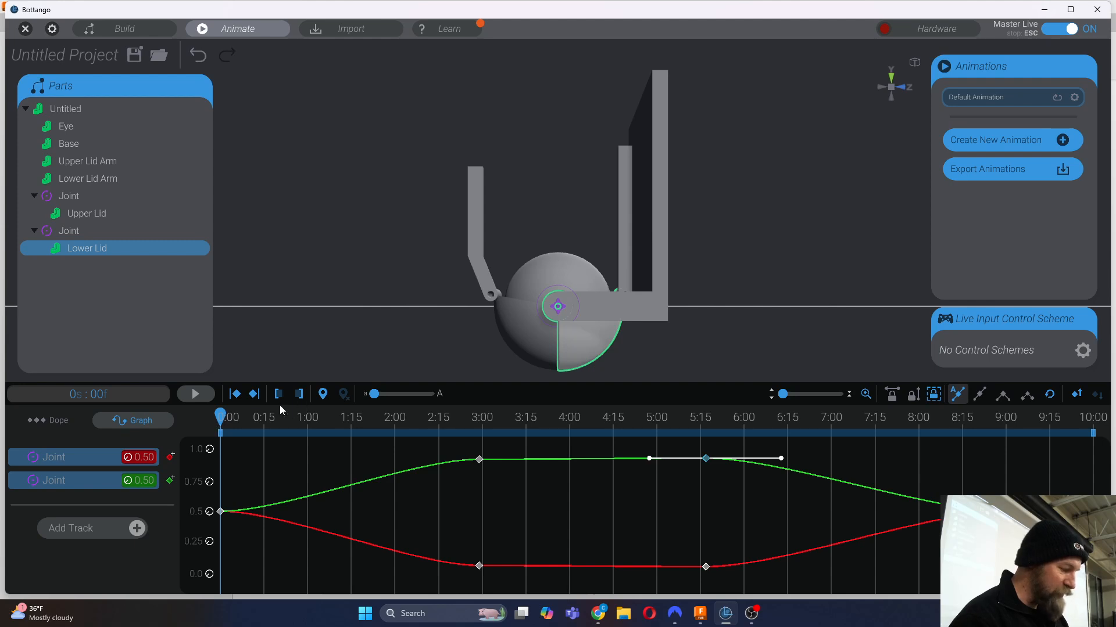
{"action": "left_click", "coordinate": [199, 395]}
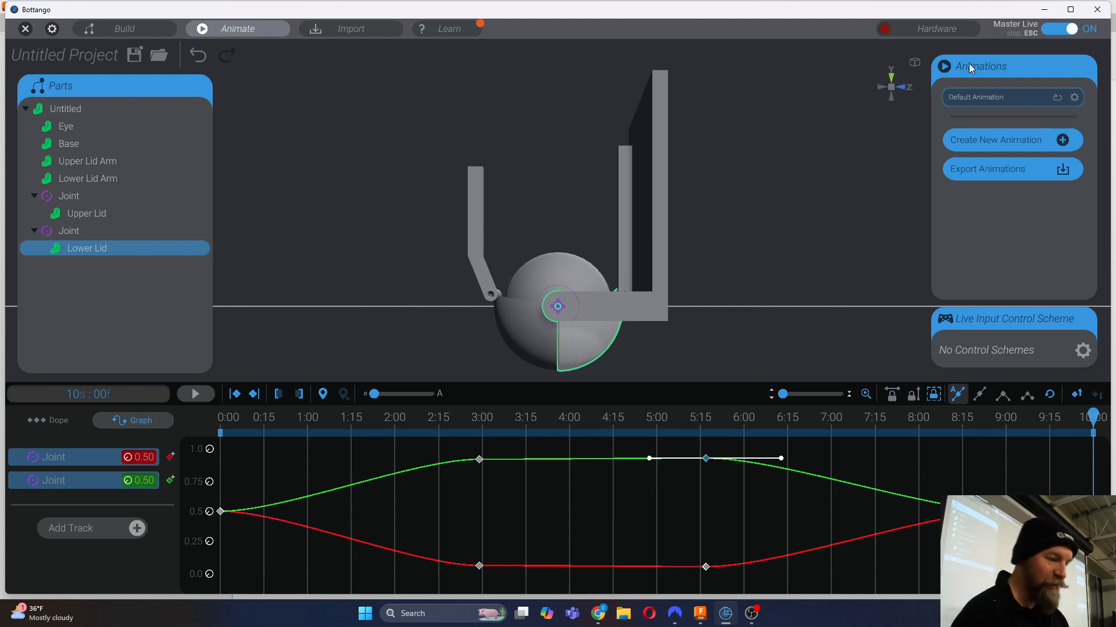
{"action": "left_click", "coordinate": [1044, 12]}
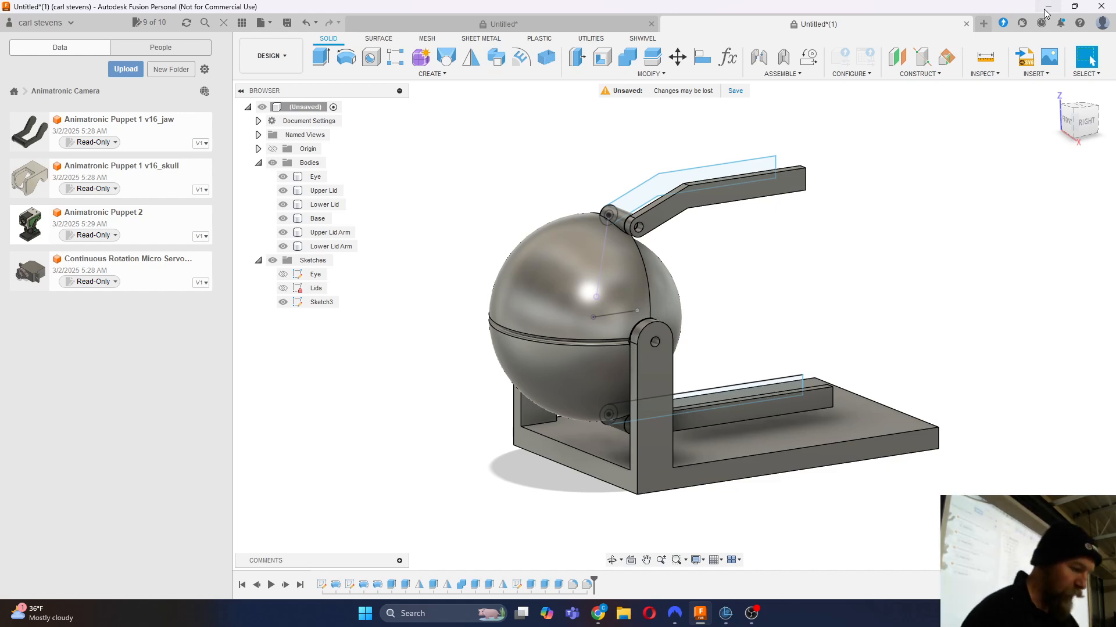
Step: Create a new design, hide the data panel, and start a sketch on the vertical origin plane facing the right view
{"action": "left_click", "coordinate": [985, 24]}
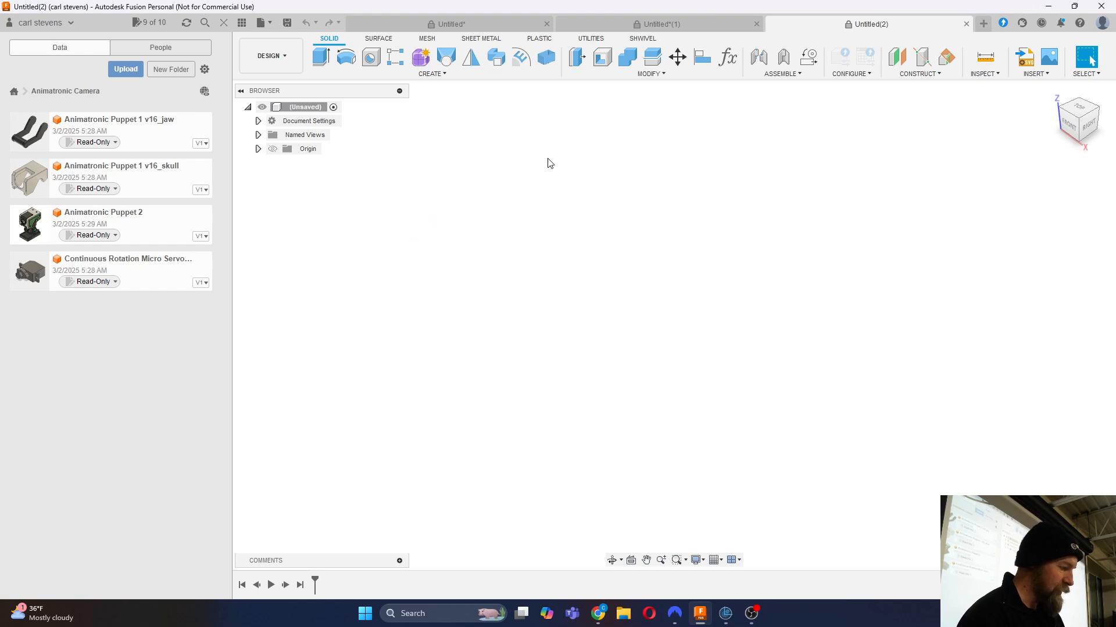
{"action": "left_click", "coordinate": [433, 74]}
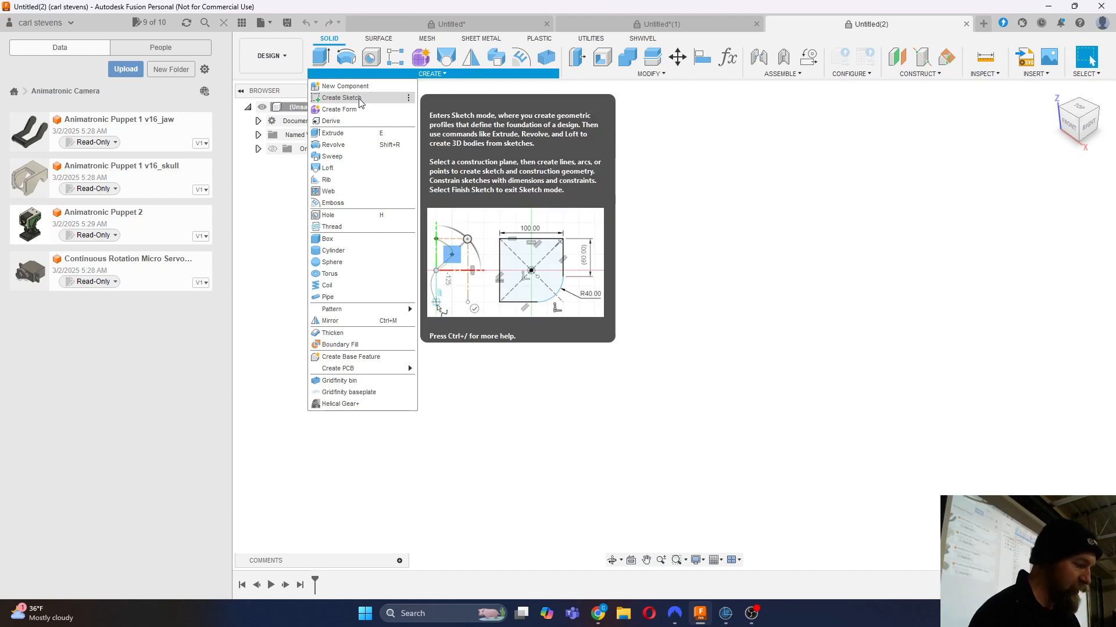
{"action": "left_click", "coordinate": [360, 103]}
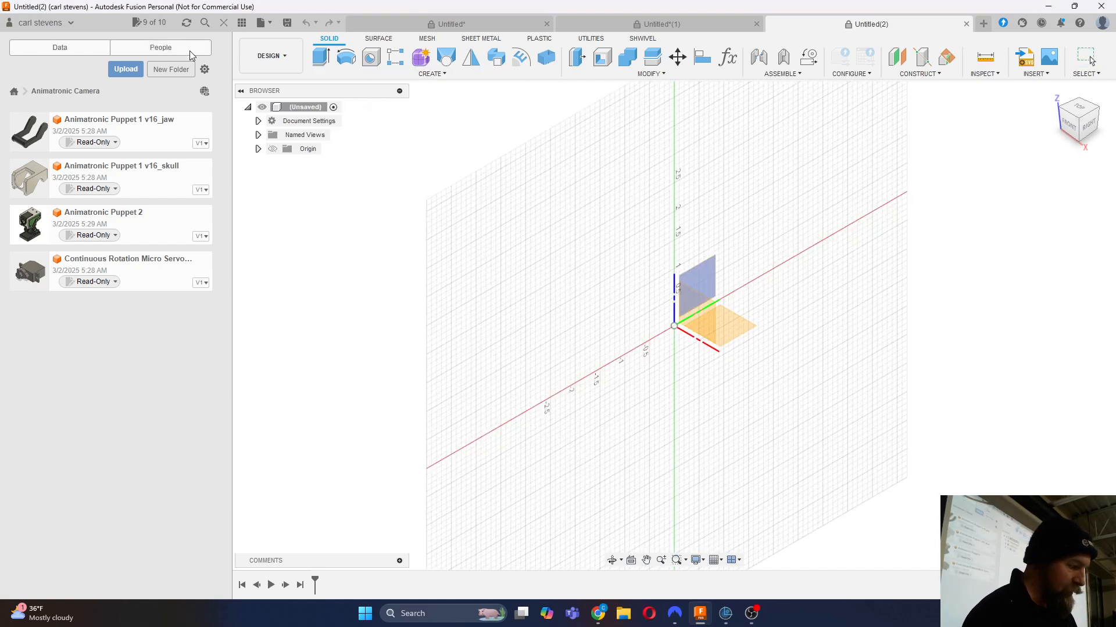
{"action": "left_click", "coordinate": [223, 23]}
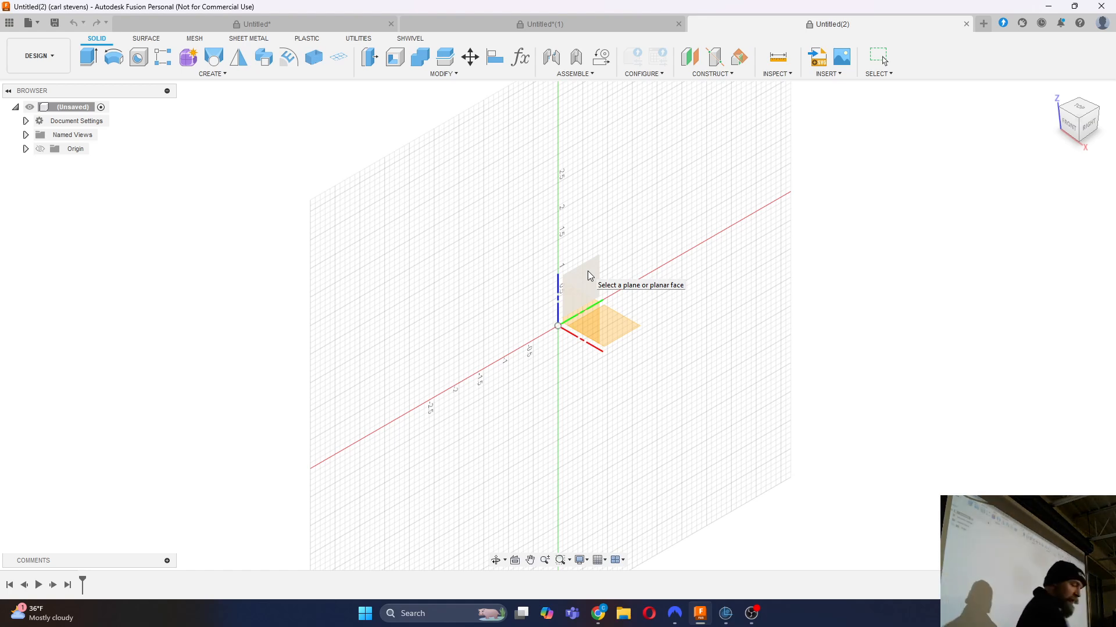
{"action": "left_click", "coordinate": [1089, 125]}
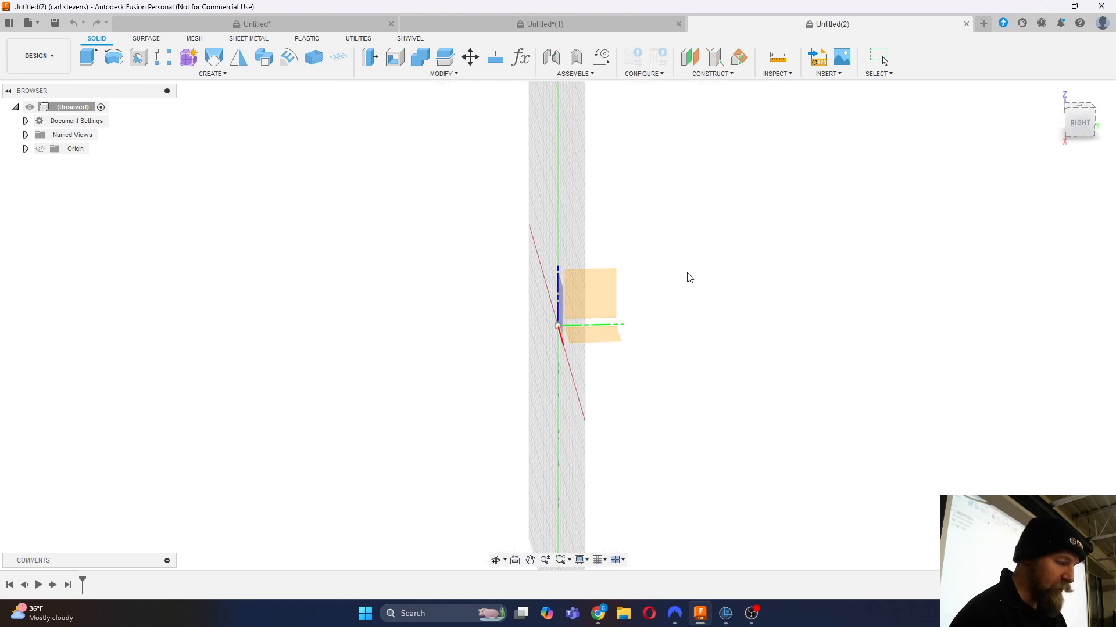
{"action": "left_click", "coordinate": [603, 295]}
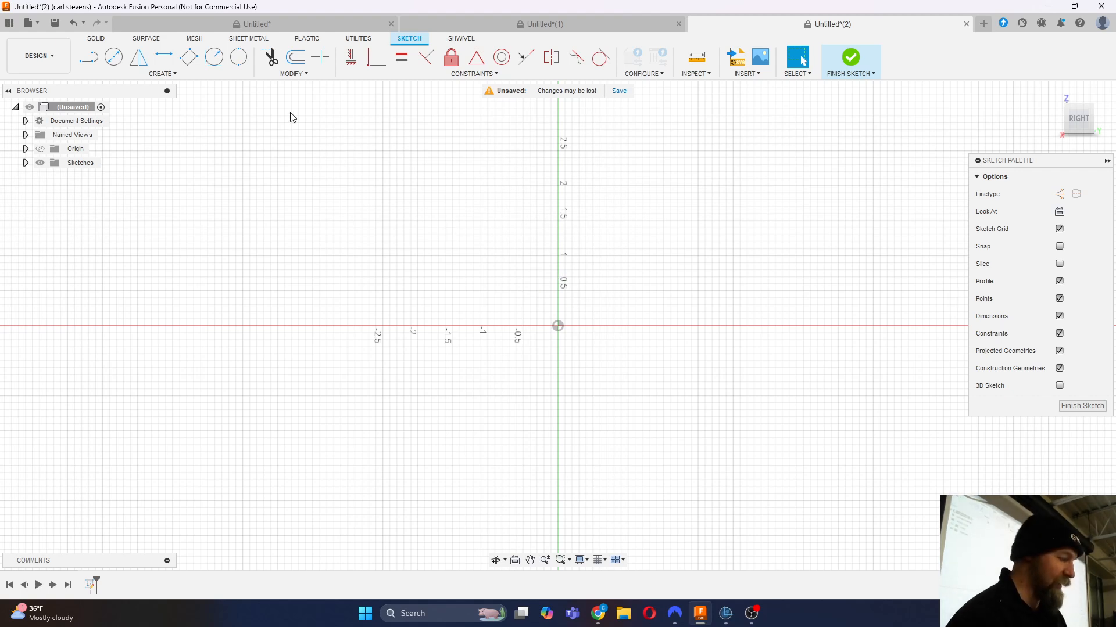
Step: Draw a 2 in diameter circle centred on the origin and place its diameter dimension outside the circle
{"action": "left_click", "coordinate": [165, 75]}
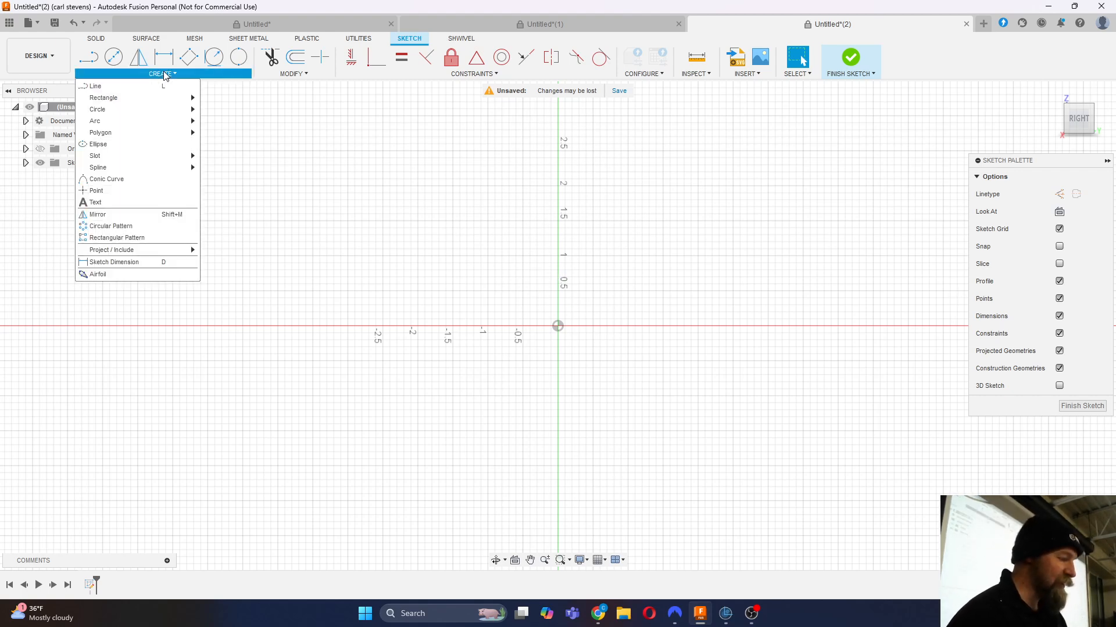
{"action": "mouse_move", "coordinate": [153, 109]}
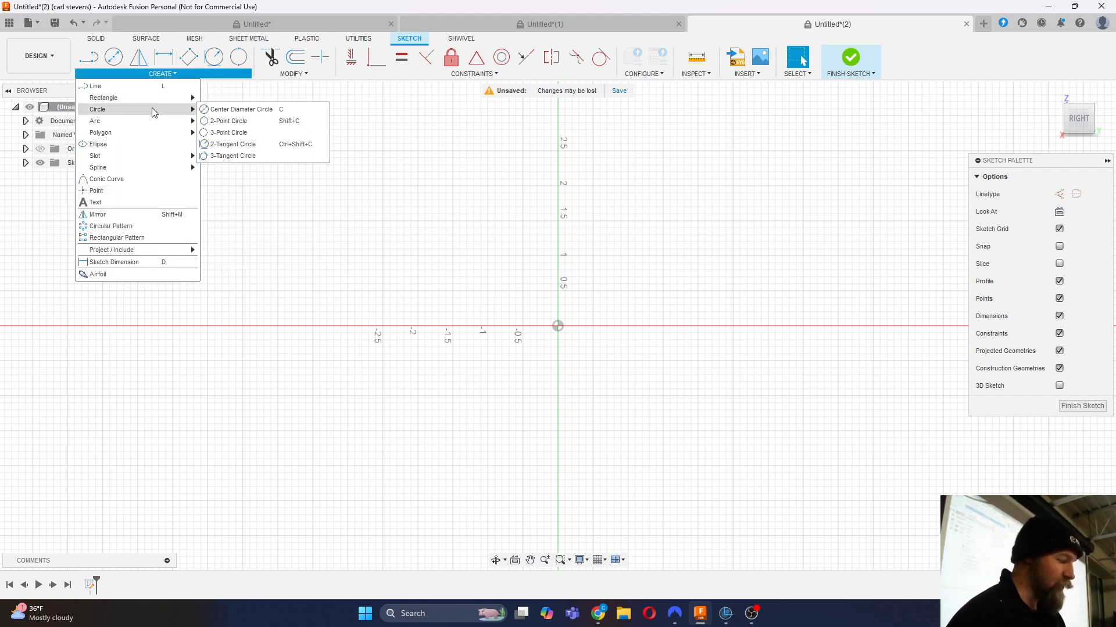
{"action": "left_click", "coordinate": [232, 110]}
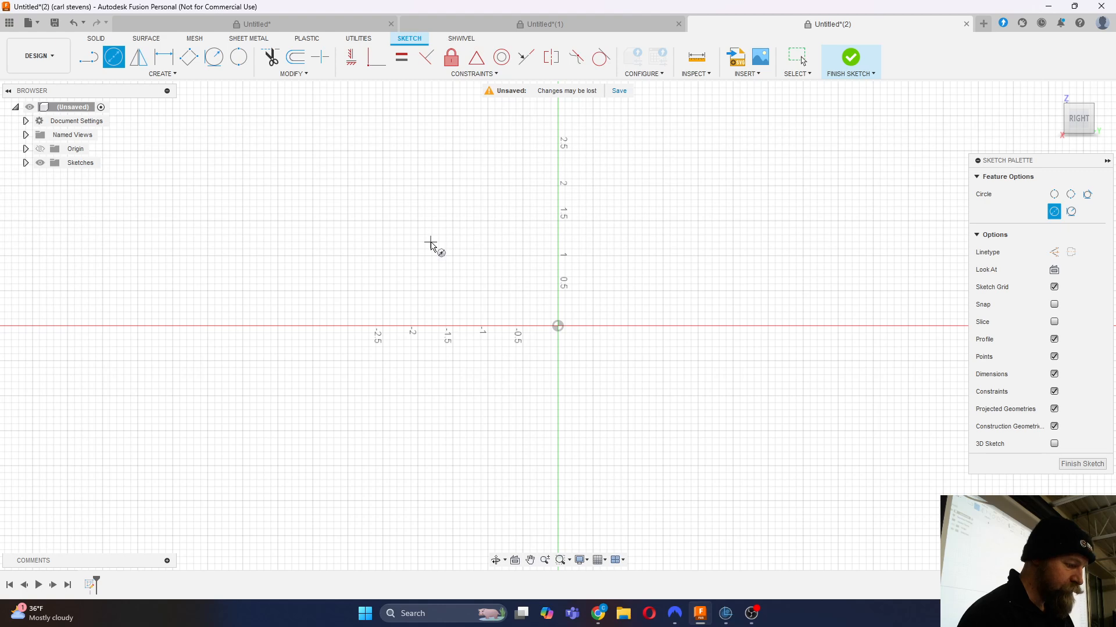
{"action": "left_click", "coordinate": [559, 329]}
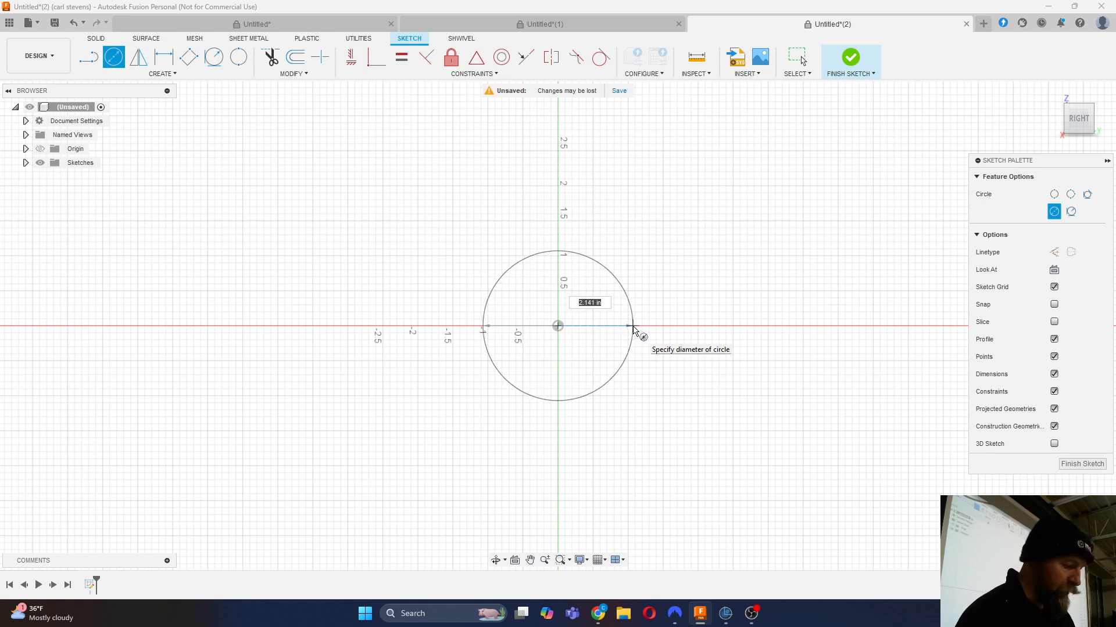
{"action": "type", "text": "2"}
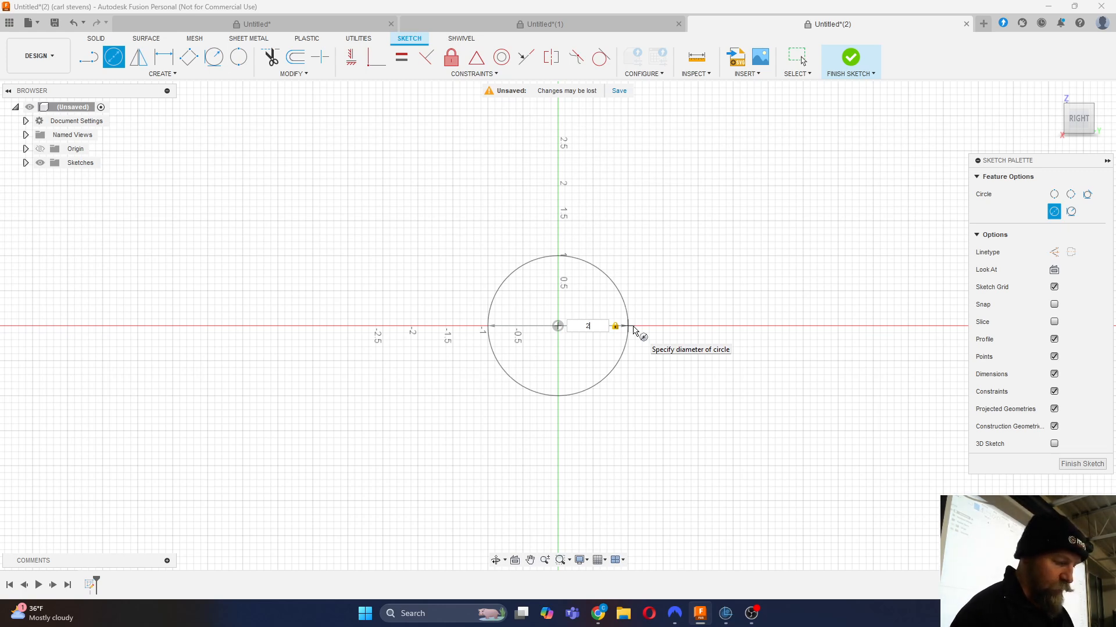
{"action": "key", "text": "Return"}
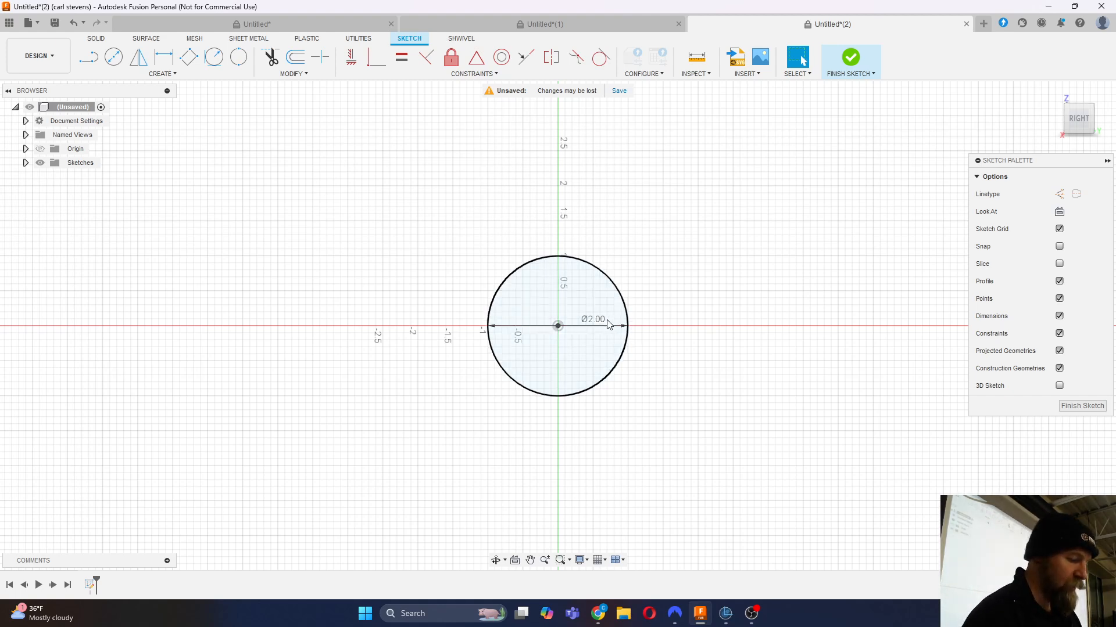
{"action": "left_click_drag", "start_coordinate": [598, 321], "coordinate": [648, 290]}
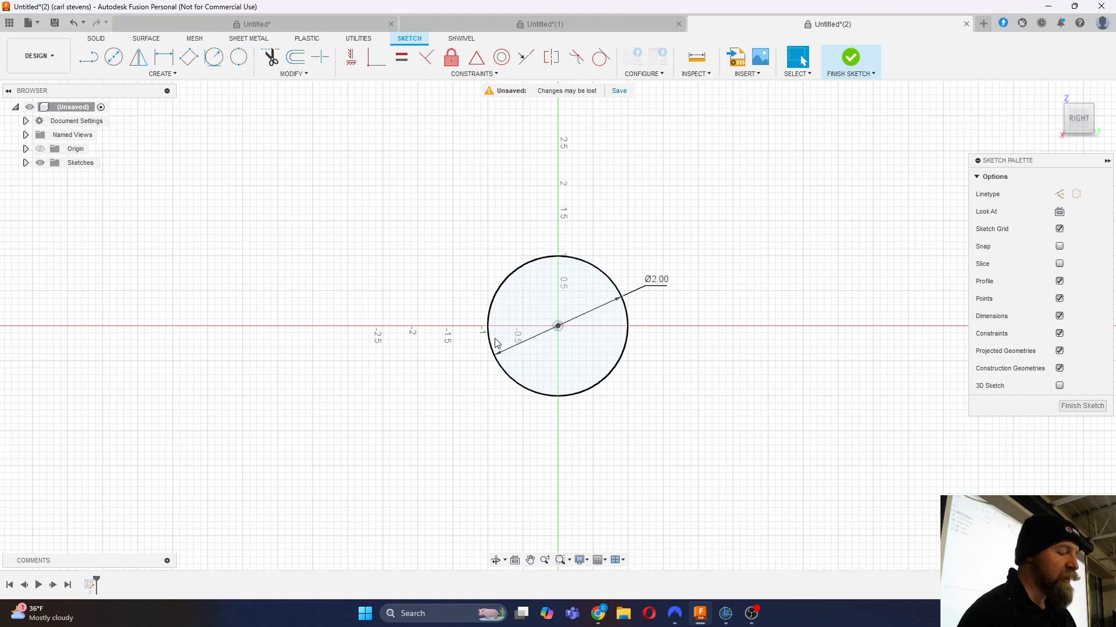
Step: Draw an upright ellipse beside the circle on the negative side of the horizontal axis, 1.25 in tall and 0.5 in wide
{"action": "scroll", "coordinate": [495, 343], "scroll_direction": "up", "scroll_amount": 3}
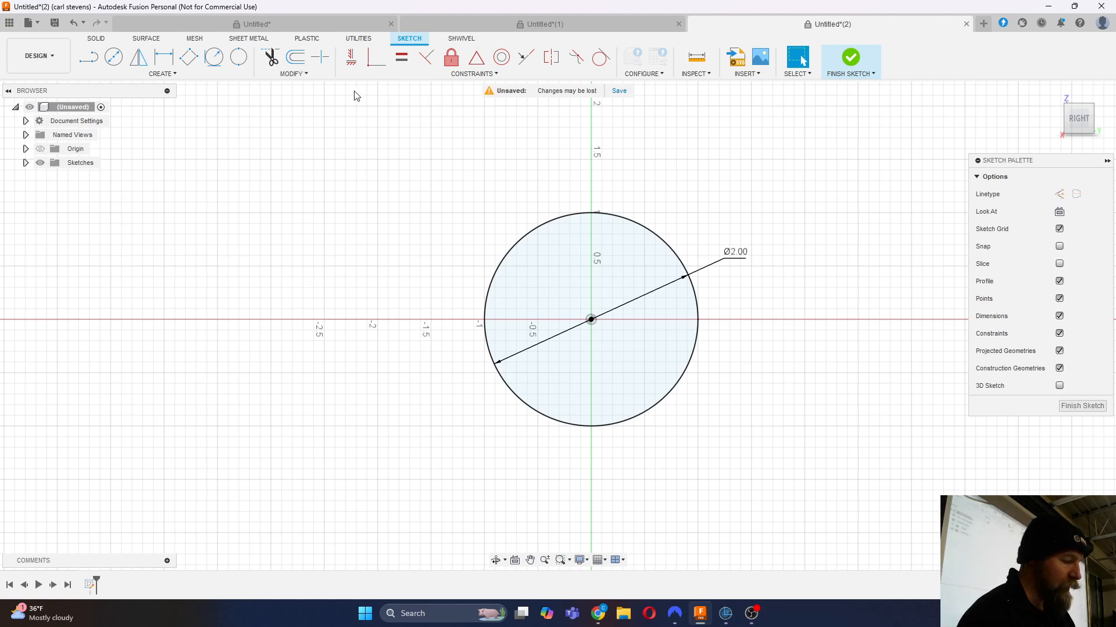
{"action": "left_click", "coordinate": [172, 75]}
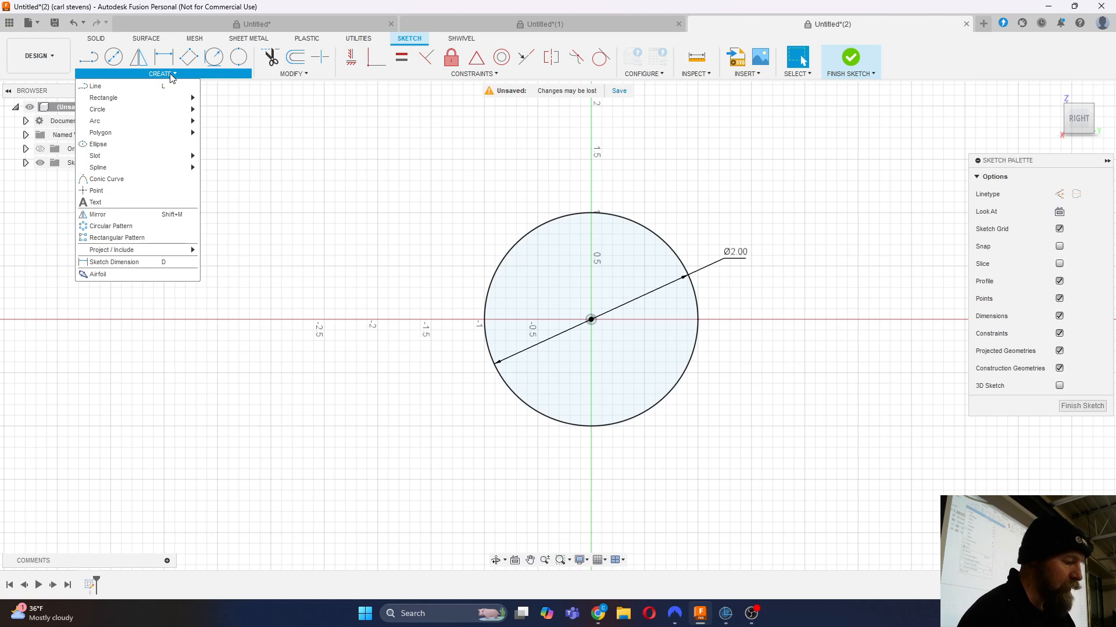
{"action": "left_click", "coordinate": [136, 144]}
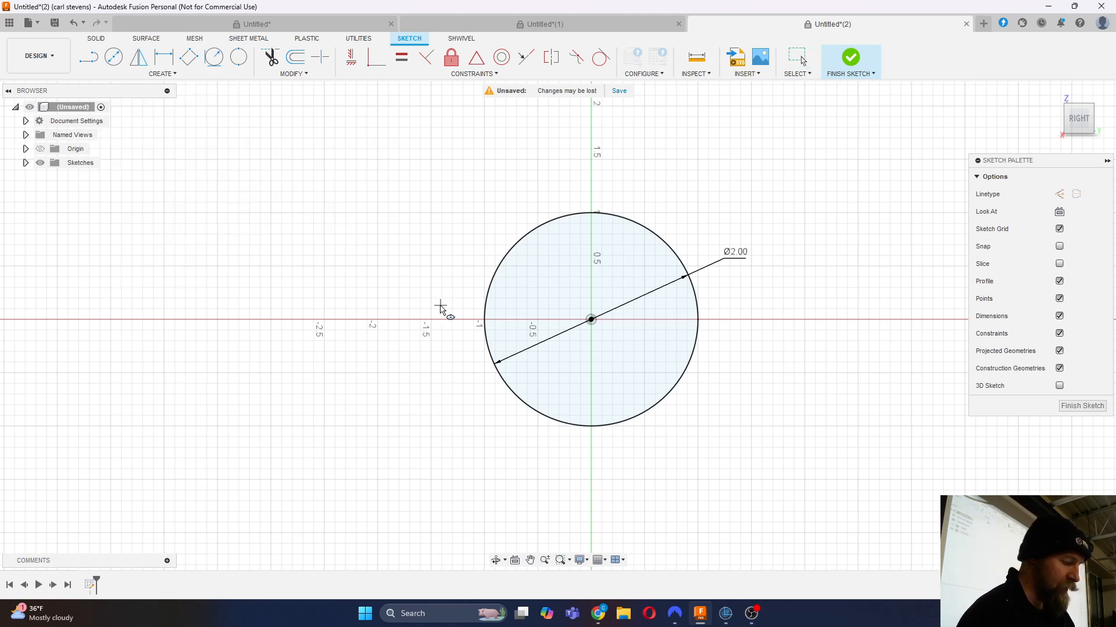
{"action": "left_click", "coordinate": [427, 319]}
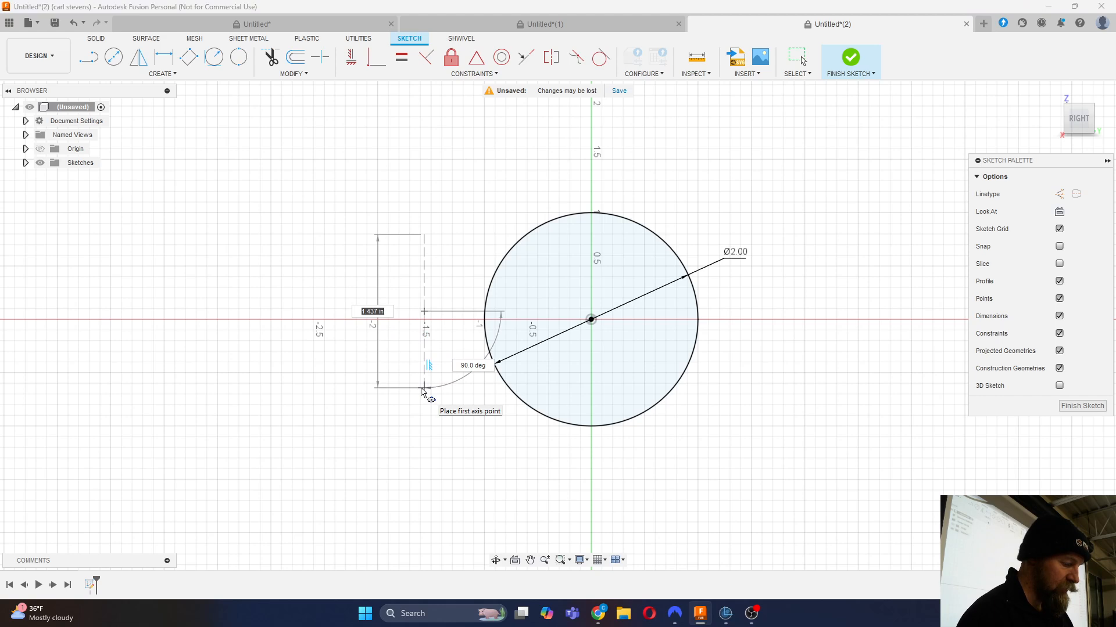
{"action": "type", "text": "1.25"}
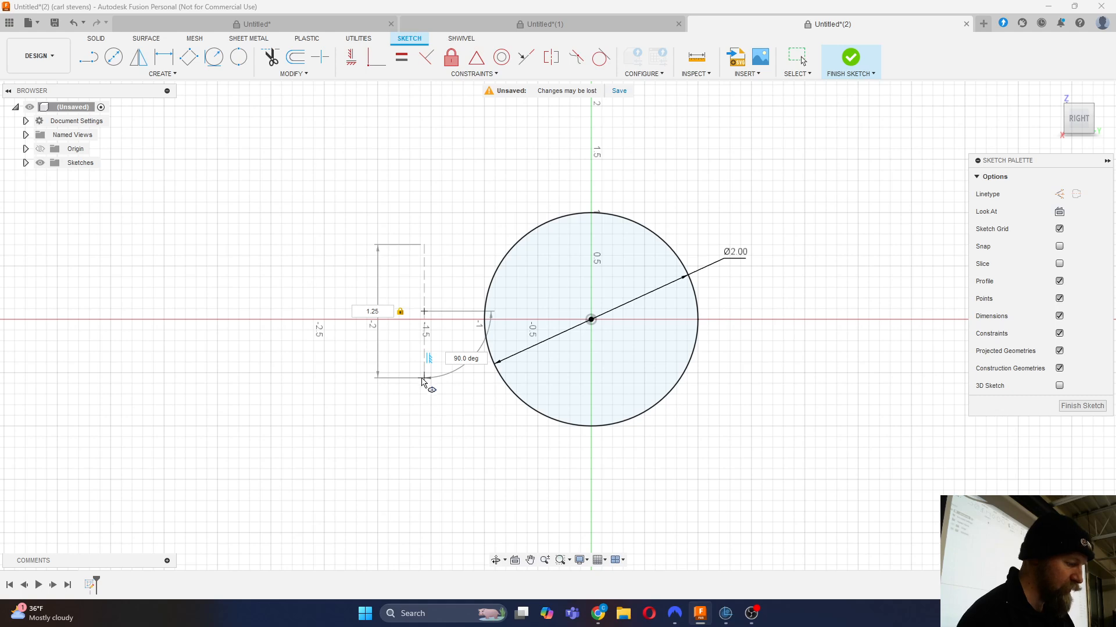
{"action": "key", "text": "Tab"}
{"action": "left_click", "coordinate": [423, 382]}
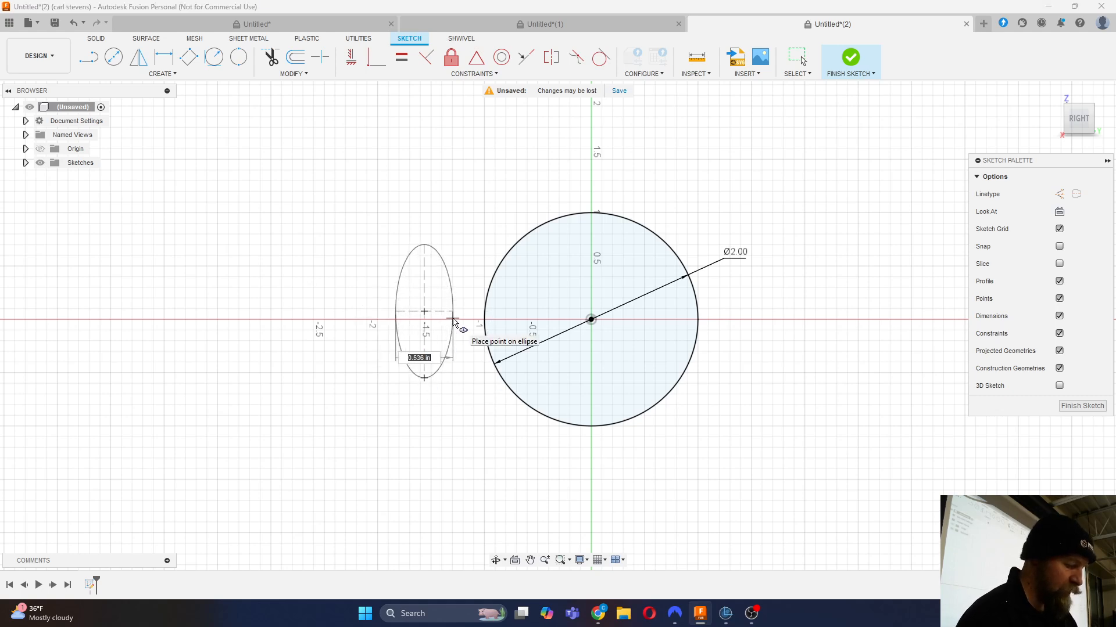
{"action": "type", "text": ".5"}
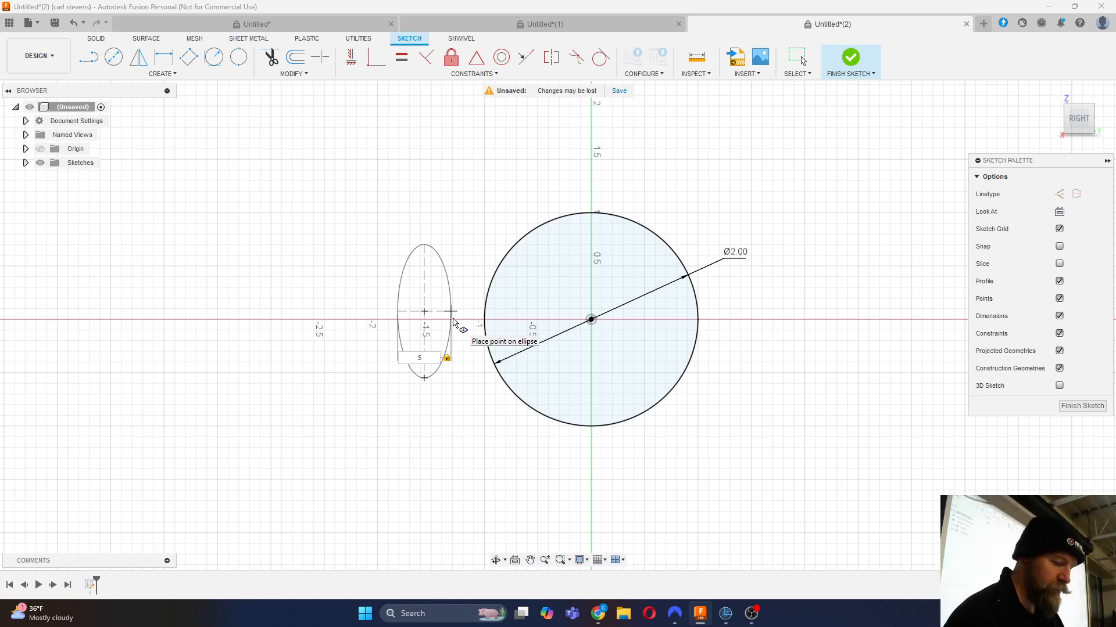
{"action": "key", "text": "Return"}
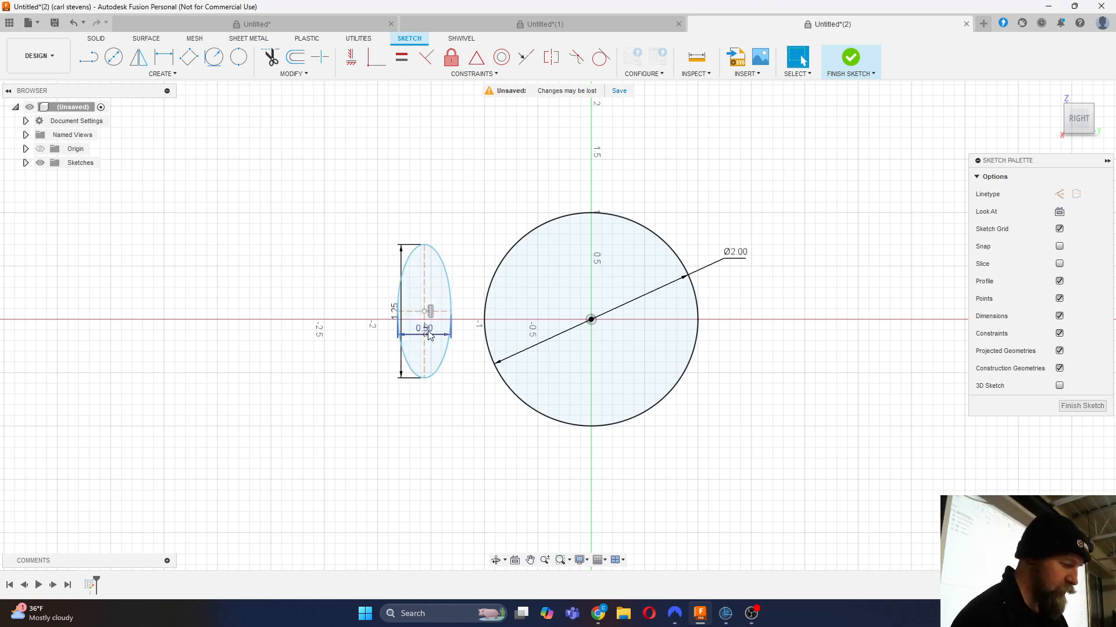
Step: Reposition the ellipse's width dimension below its outline and its height dimension farther away from the circle
{"action": "left_click_drag", "start_coordinate": [428, 341], "coordinate": [436, 404]}
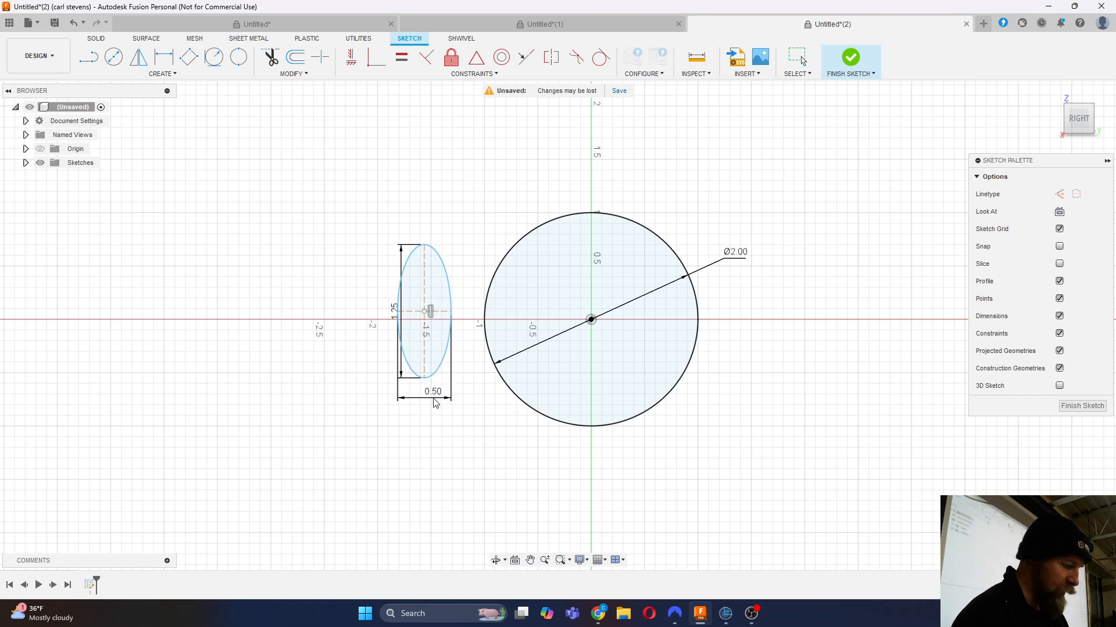
{"action": "left_click_drag", "start_coordinate": [394, 313], "coordinate": [389, 309]}
{"action": "left_click_drag", "start_coordinate": [394, 263], "coordinate": [365, 263]}
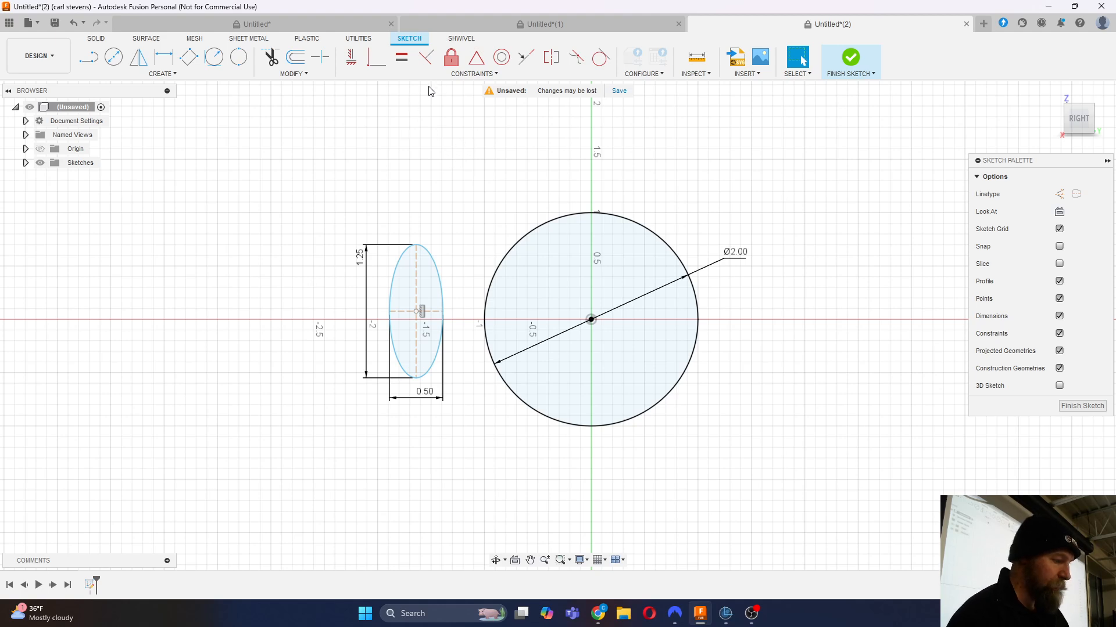
Step: Constrain the ellipse's centre point coincident with the circle's edge and slide the ellipse slightly upward along the circle
{"action": "left_click", "coordinate": [455, 77]}
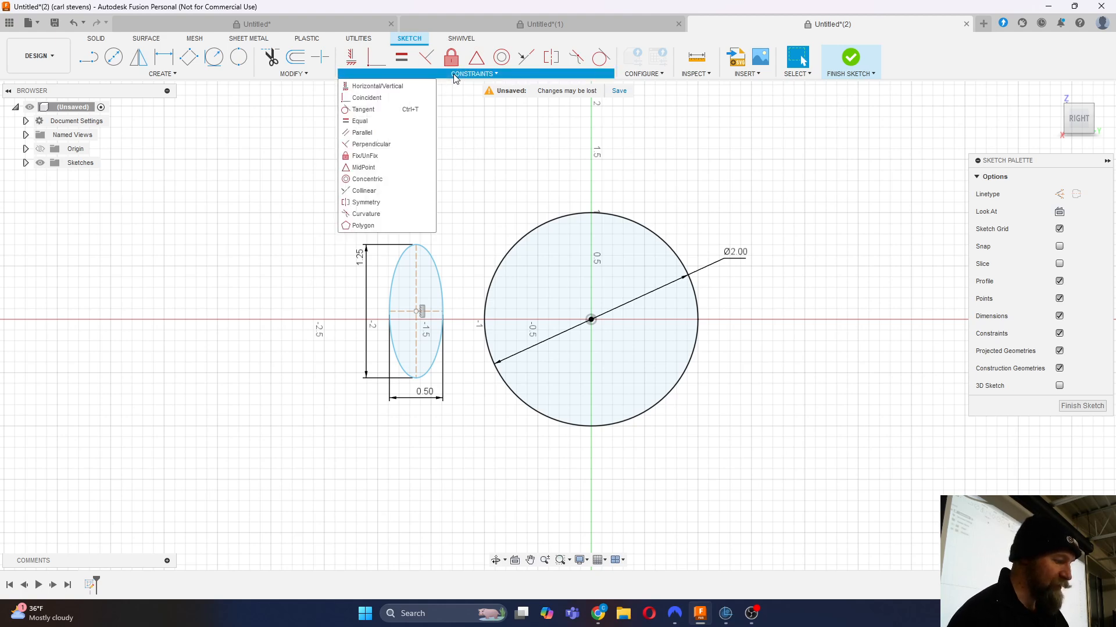
{"action": "left_click", "coordinate": [386, 97]}
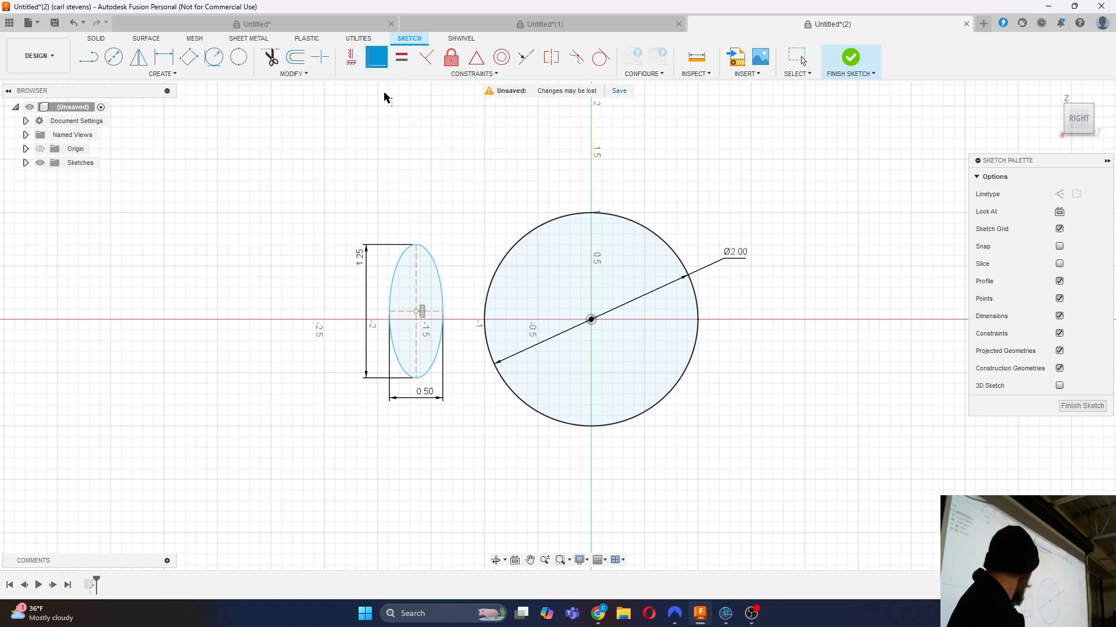
{"action": "left_click", "coordinate": [416, 314]}
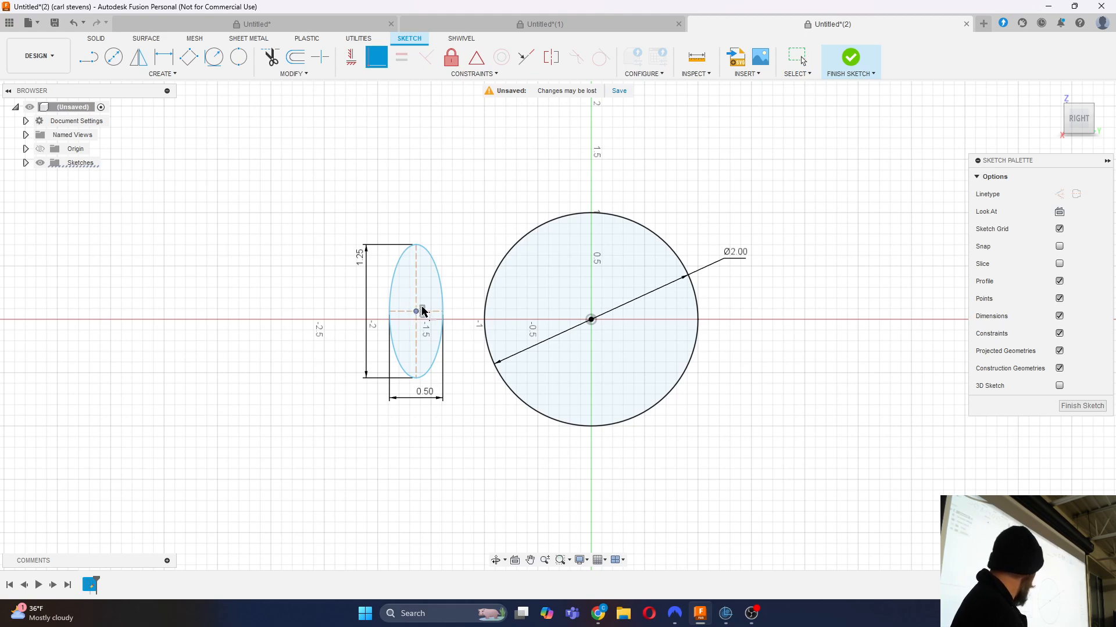
{"action": "left_click", "coordinate": [484, 327]}
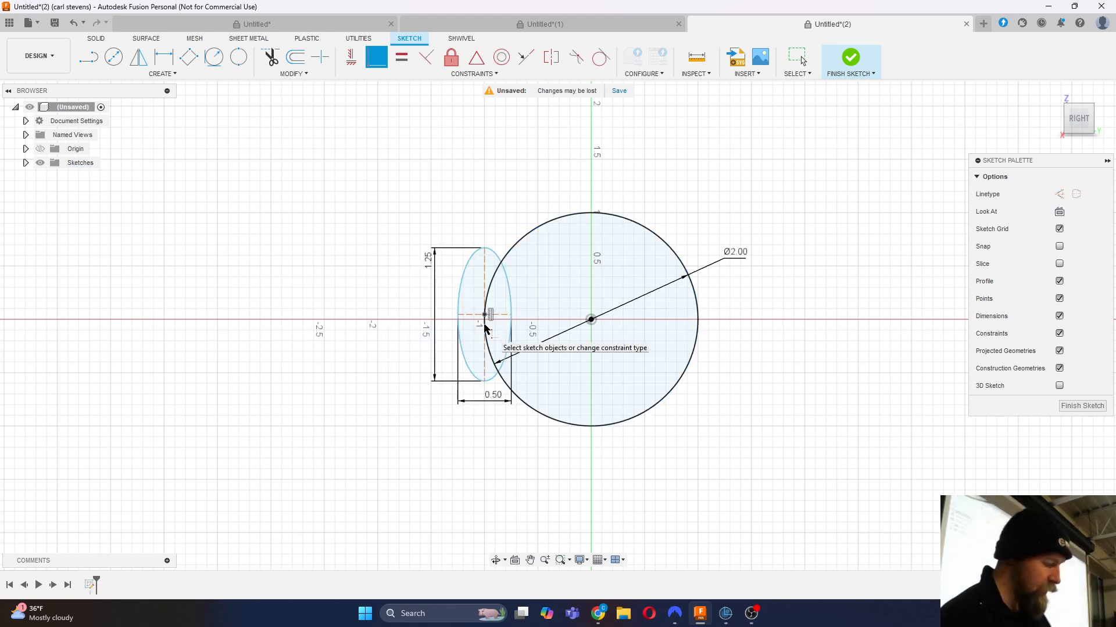
{"action": "key", "text": "Escape"}
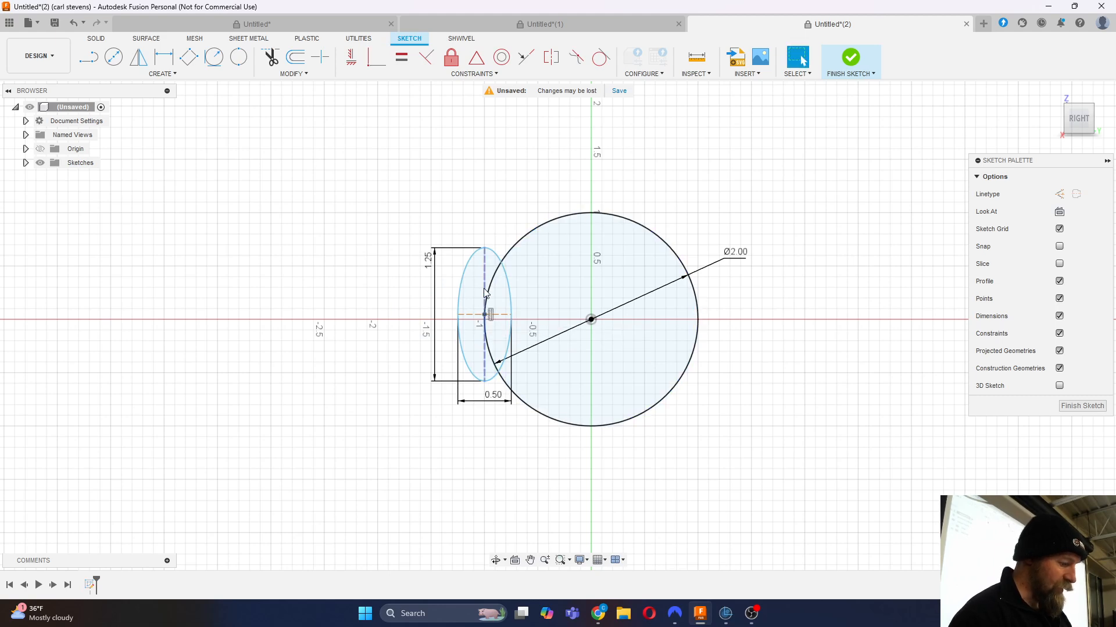
{"action": "mouse_move", "coordinate": [486, 318]}
{"action": "left_mouse_down"}
{"action": "mouse_move", "coordinate": [485, 340]}
{"action": "mouse_move", "coordinate": [485, 302]}
{"action": "left_mouse_up"}
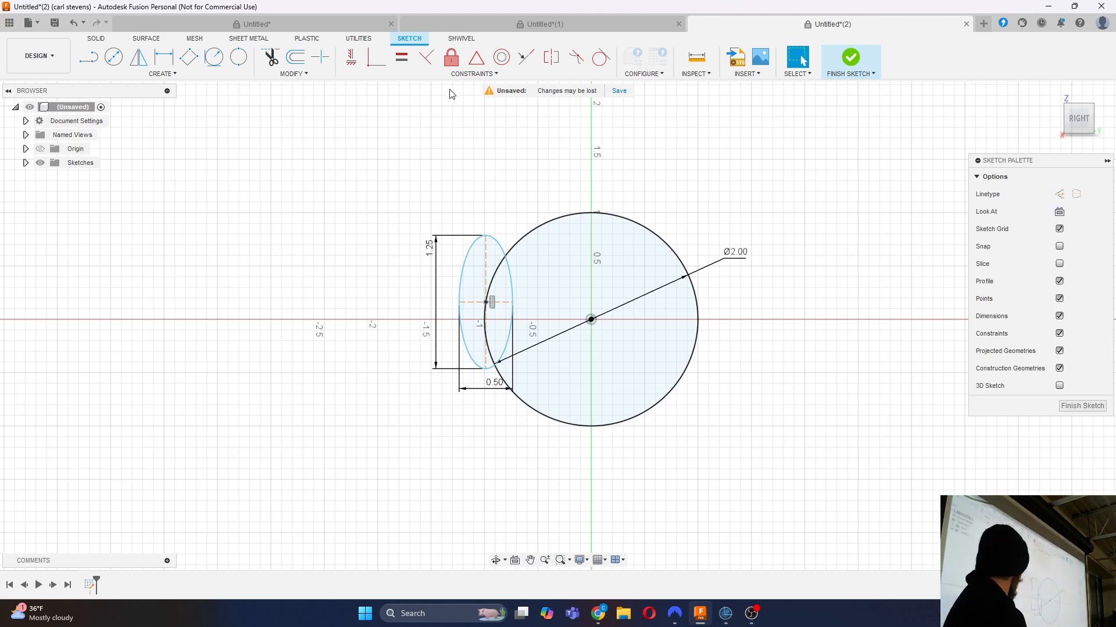
Step: Constrain the ellipse's centre point horizontally in line with the circle's centre at the origin
{"action": "left_click", "coordinate": [459, 74]}
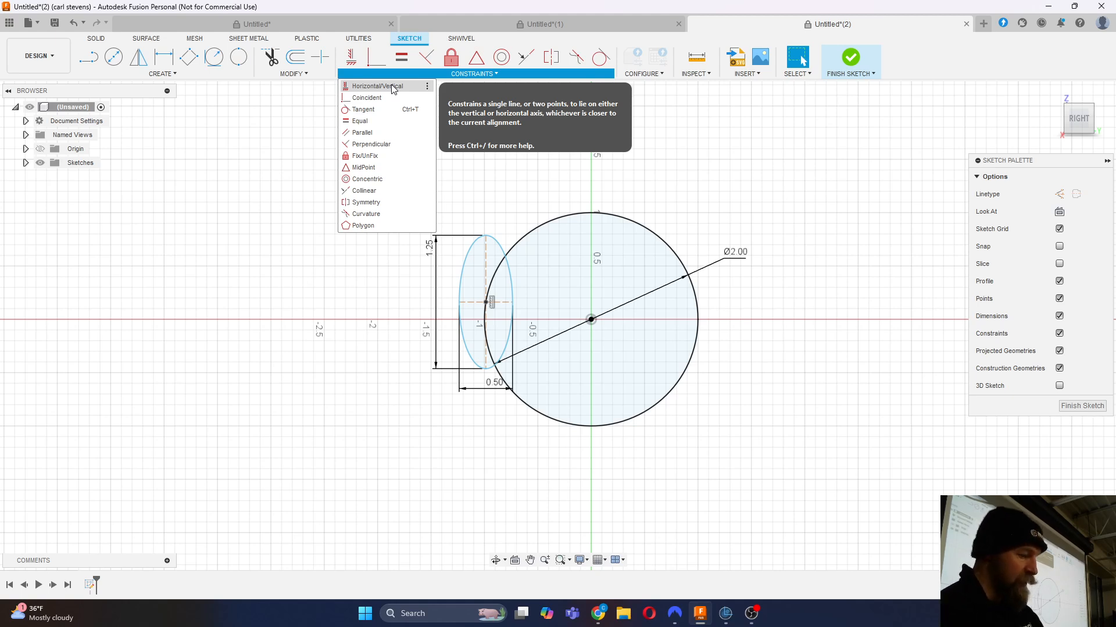
{"action": "left_click", "coordinate": [392, 87]}
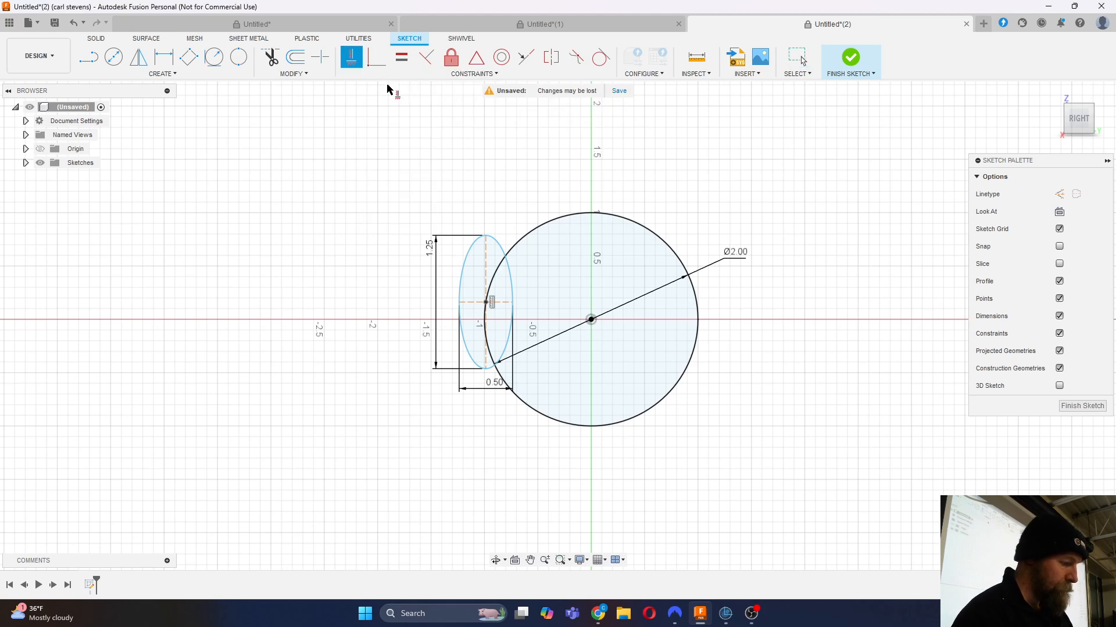
{"action": "left_click", "coordinate": [488, 302]}
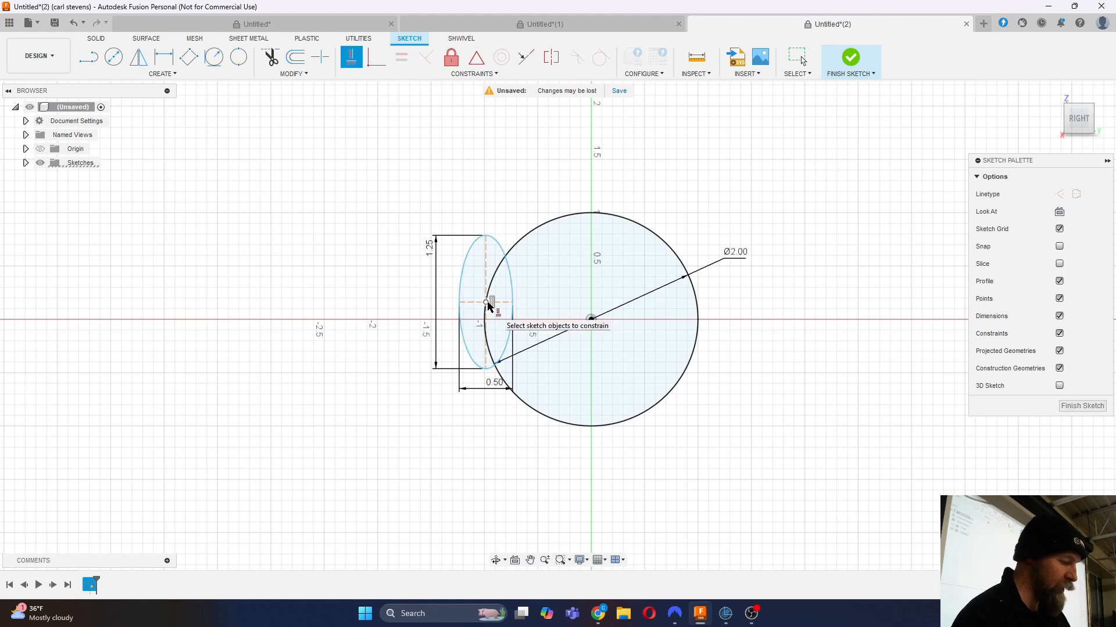
{"action": "left_click", "coordinate": [592, 322]}
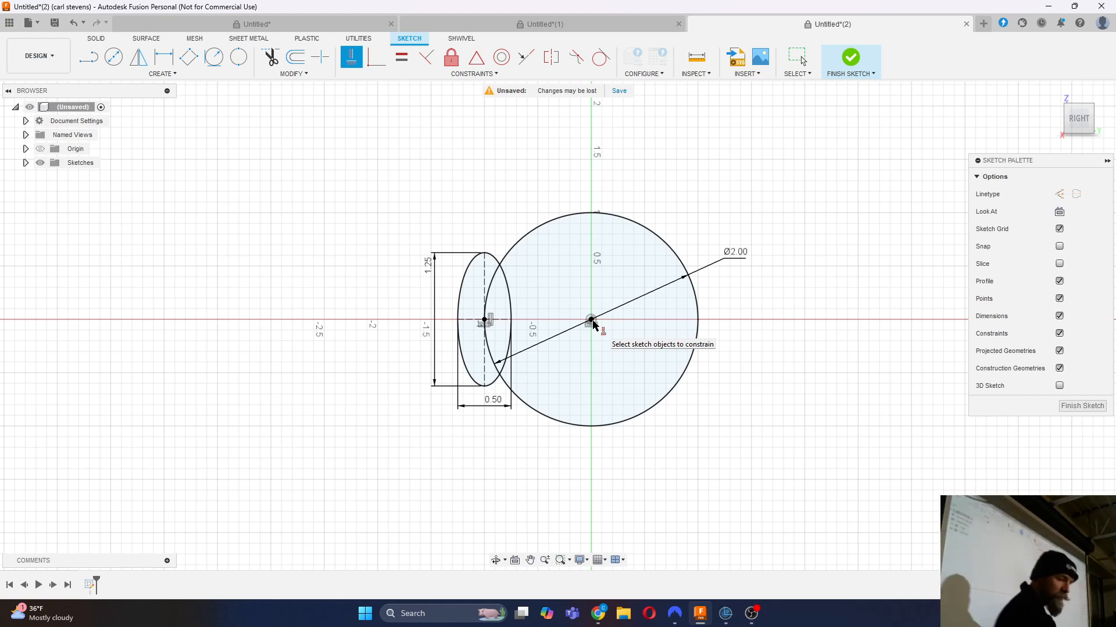
{"action": "left_click", "coordinate": [162, 74]}
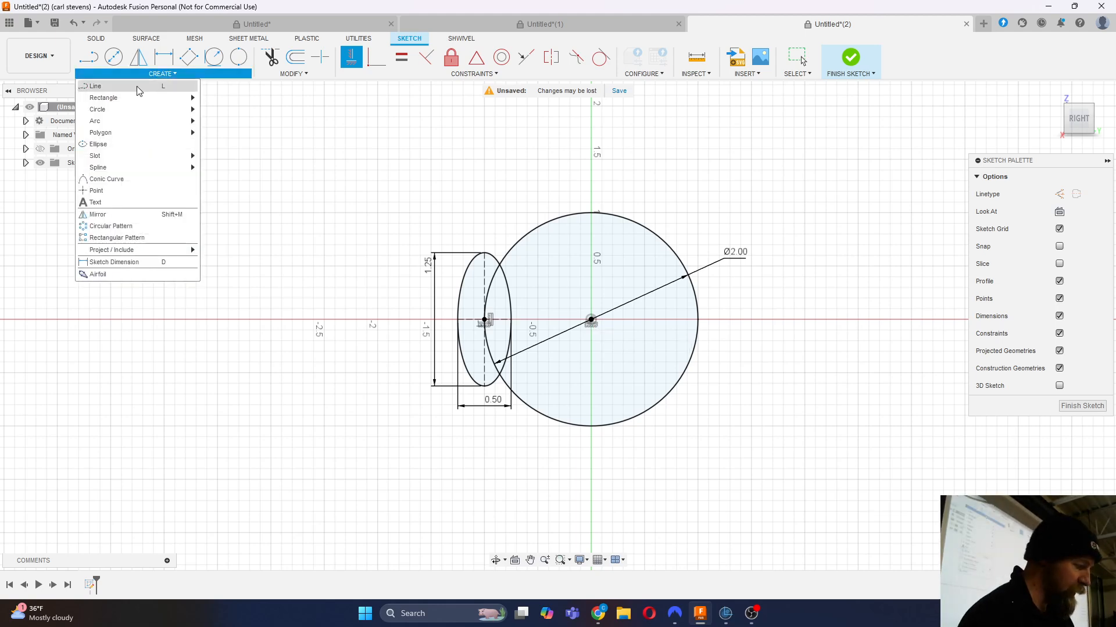
{"action": "left_click", "coordinate": [123, 145]}
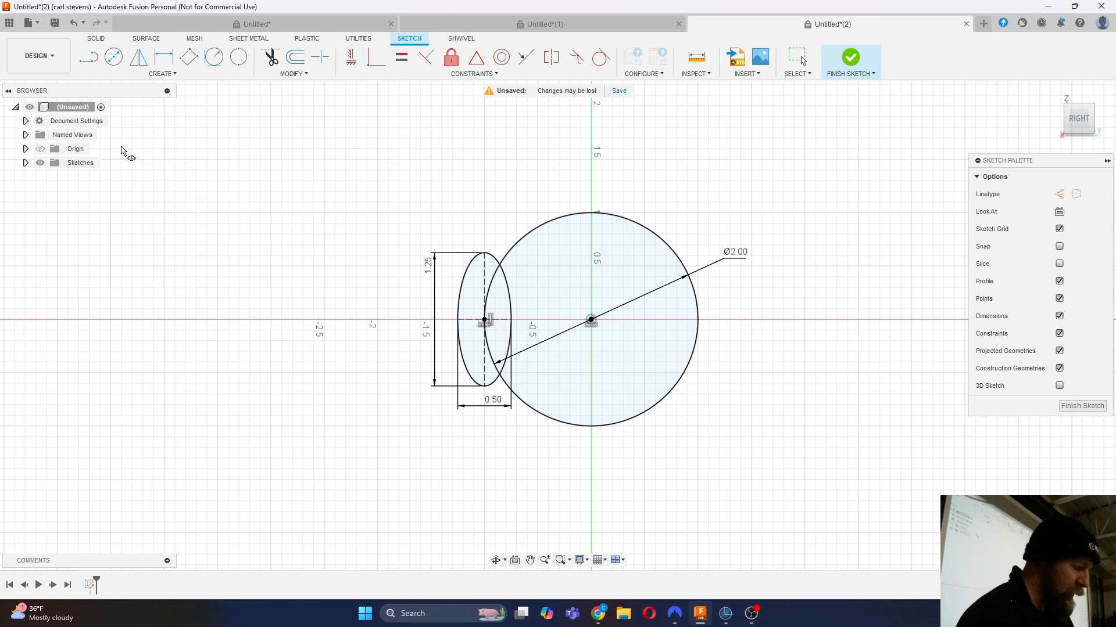
{"action": "left_click", "coordinate": [247, 265]}
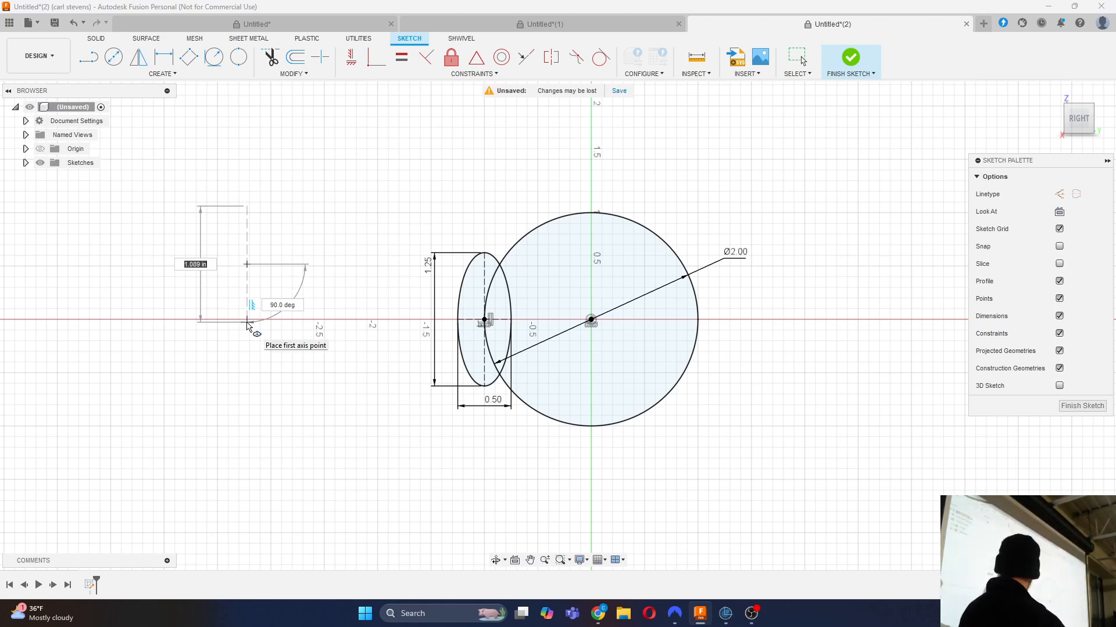
{"action": "type", "text": "1.25"}
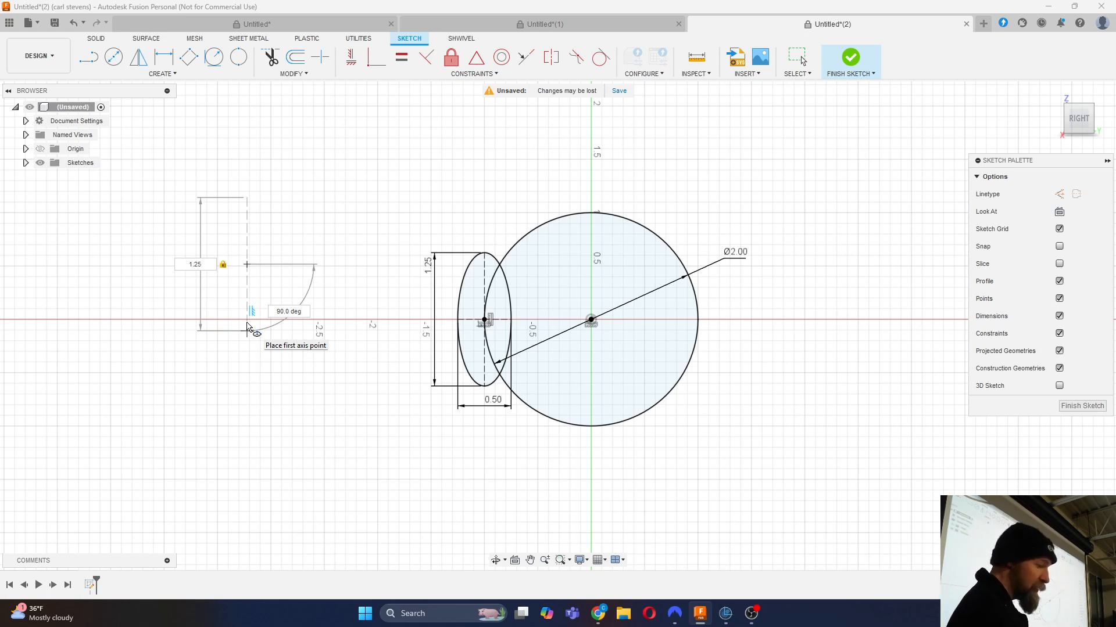
{"action": "key", "text": "Return"}
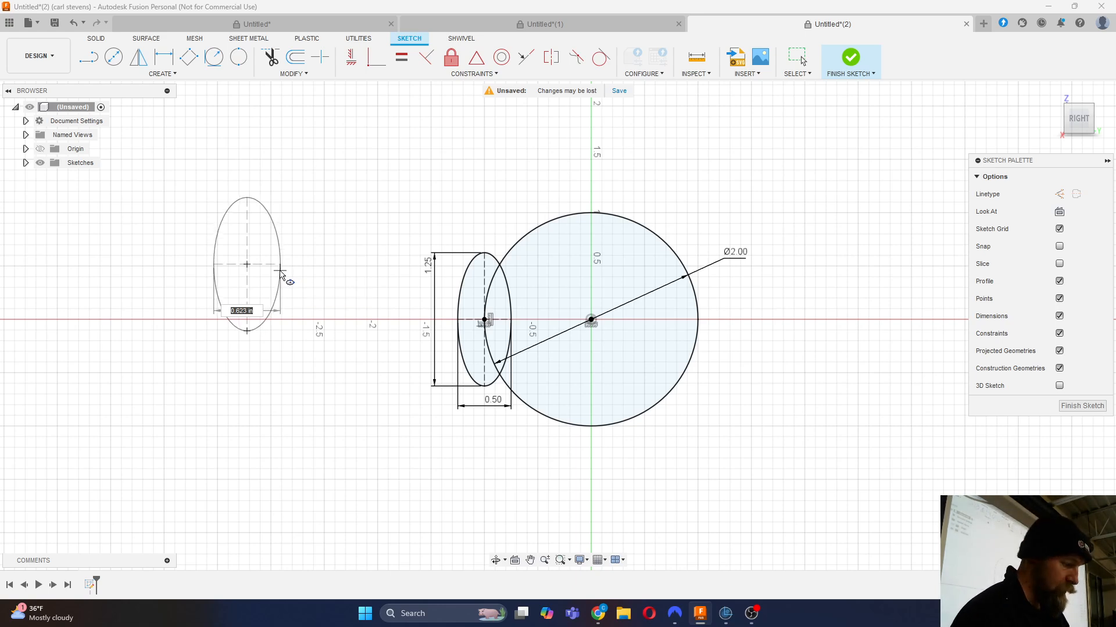
{"action": "key", "text": "Escape"}
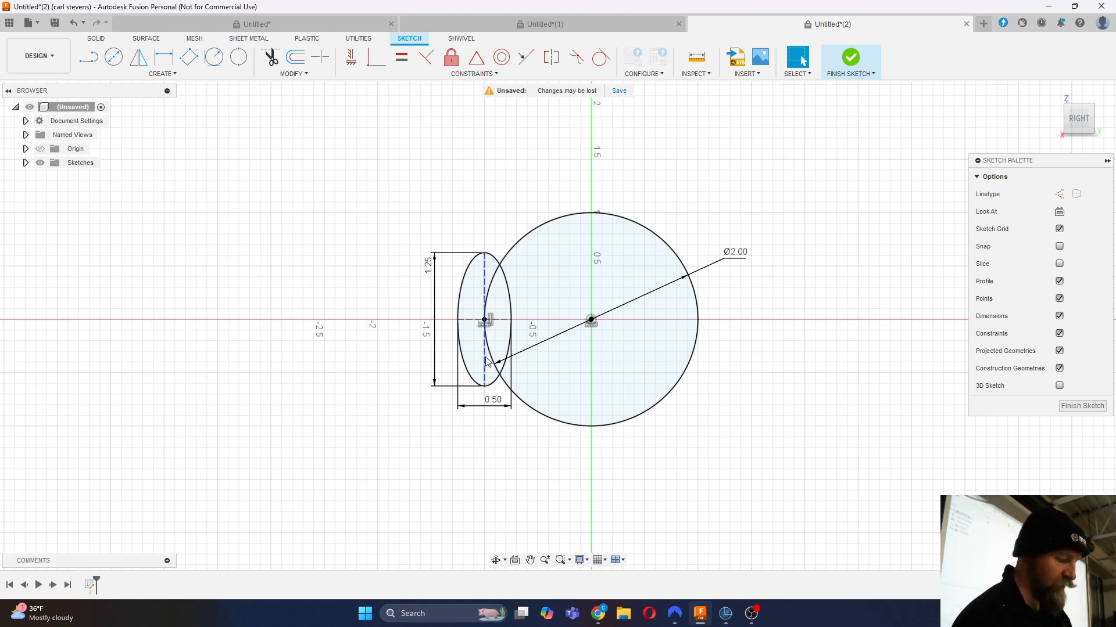
{"action": "left_click", "coordinate": [499, 331]}
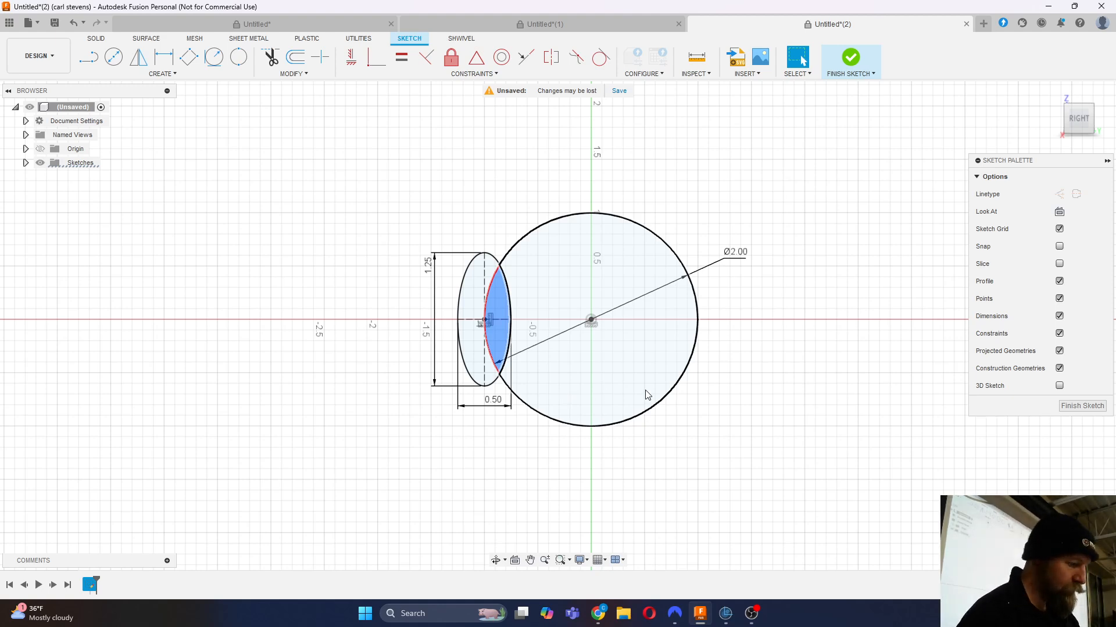
{"action": "left_click", "coordinate": [765, 369]}
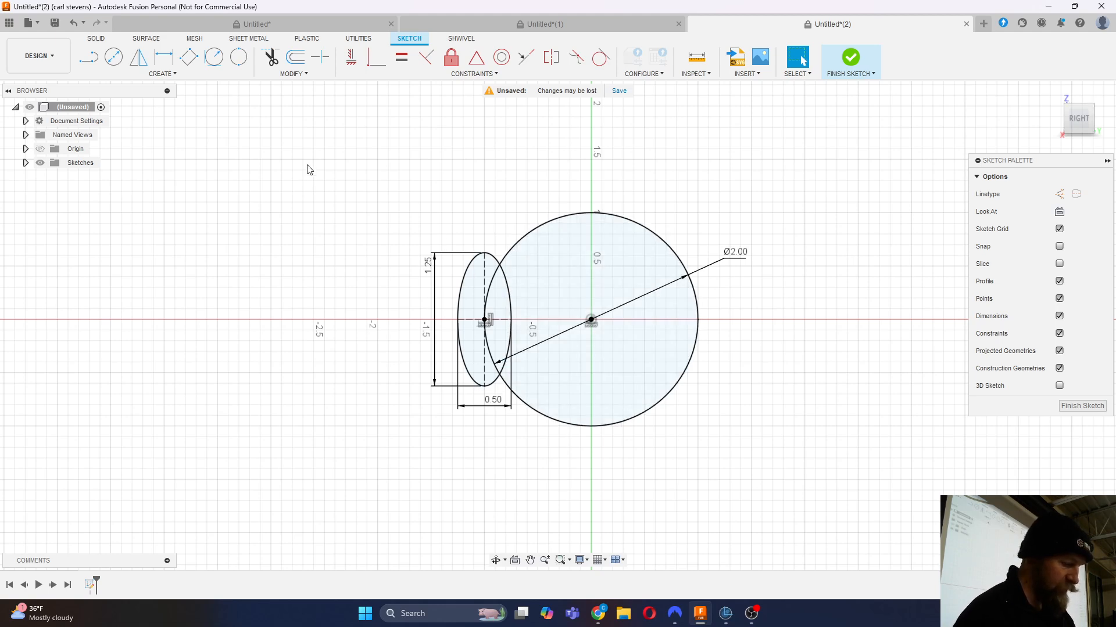
Step: Draw a horizontal line from the ellipse's centre through the origin to the opposite edge of the circle
{"action": "key", "text": "l"}
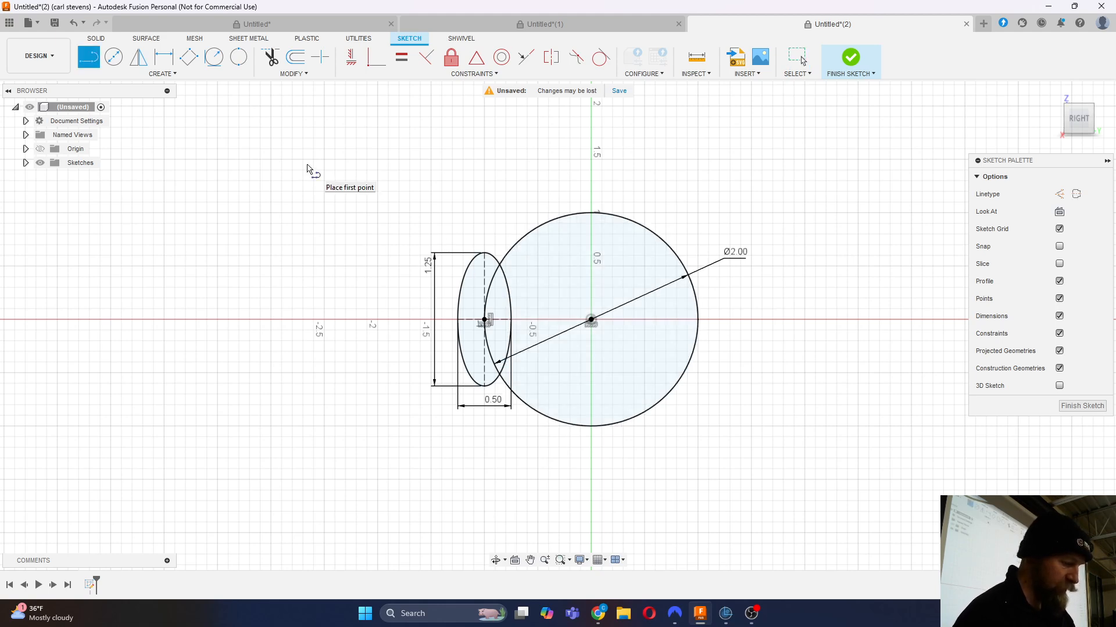
{"action": "left_click", "coordinate": [486, 320]}
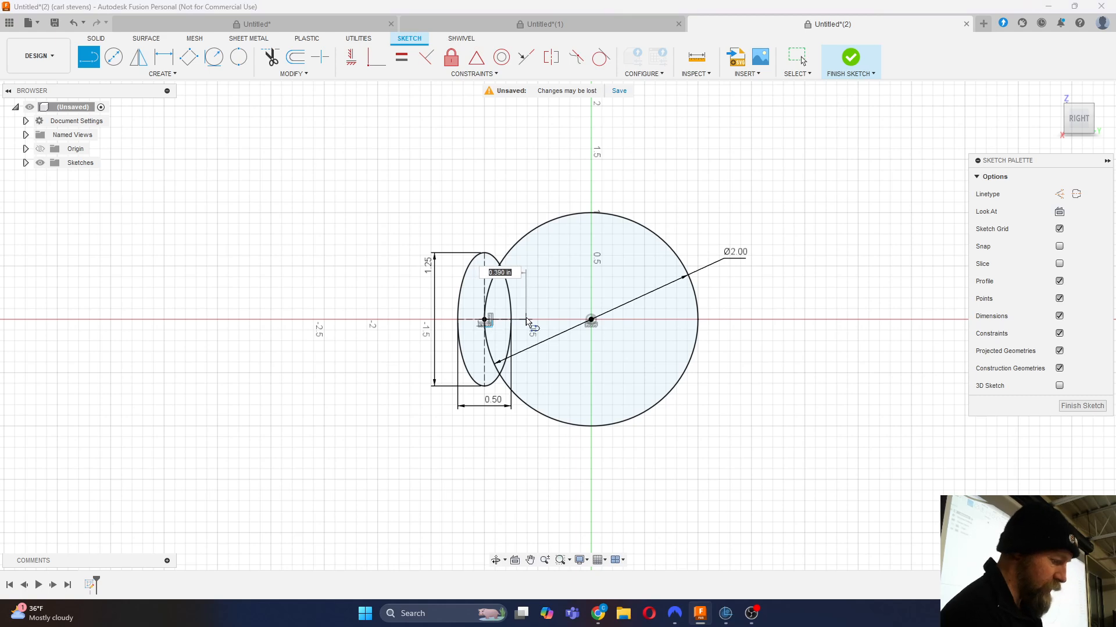
{"action": "double_click", "coordinate": [698, 320]}
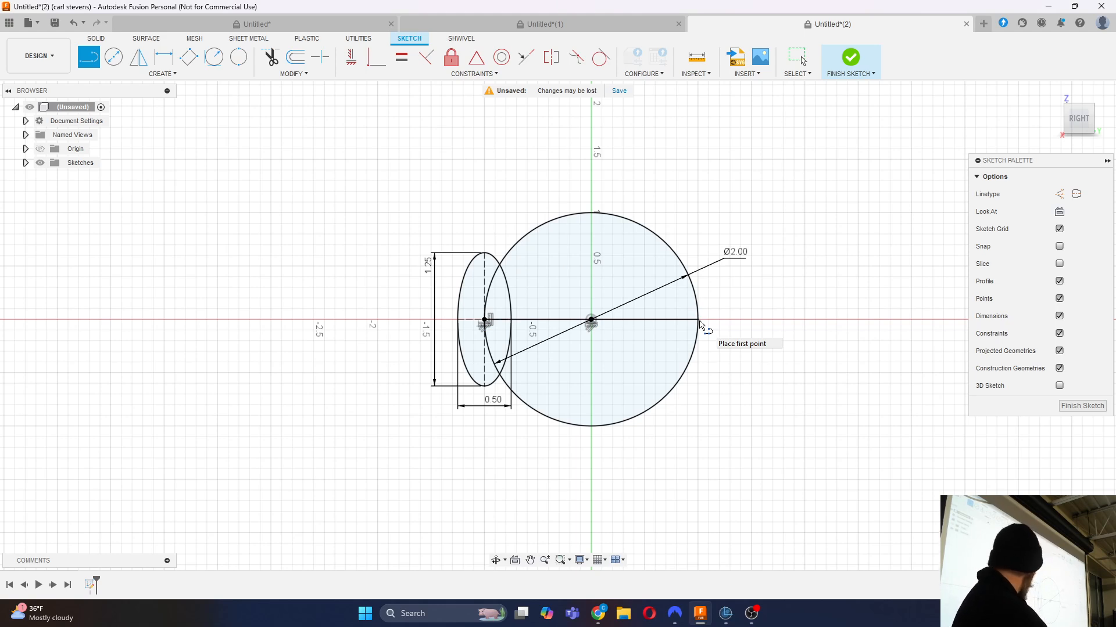
{"action": "key", "text": "Escape"}
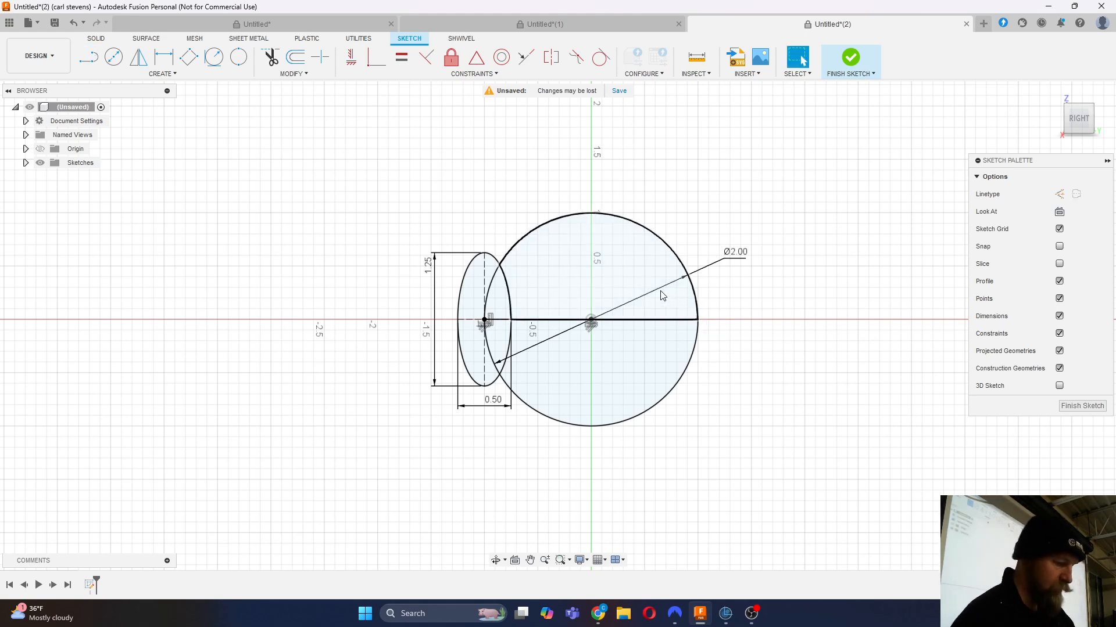
Step: Reposition the circle's diameter dimension below the circle and finish the sketch
{"action": "left_click_drag", "start_coordinate": [740, 258], "coordinate": [668, 448]}
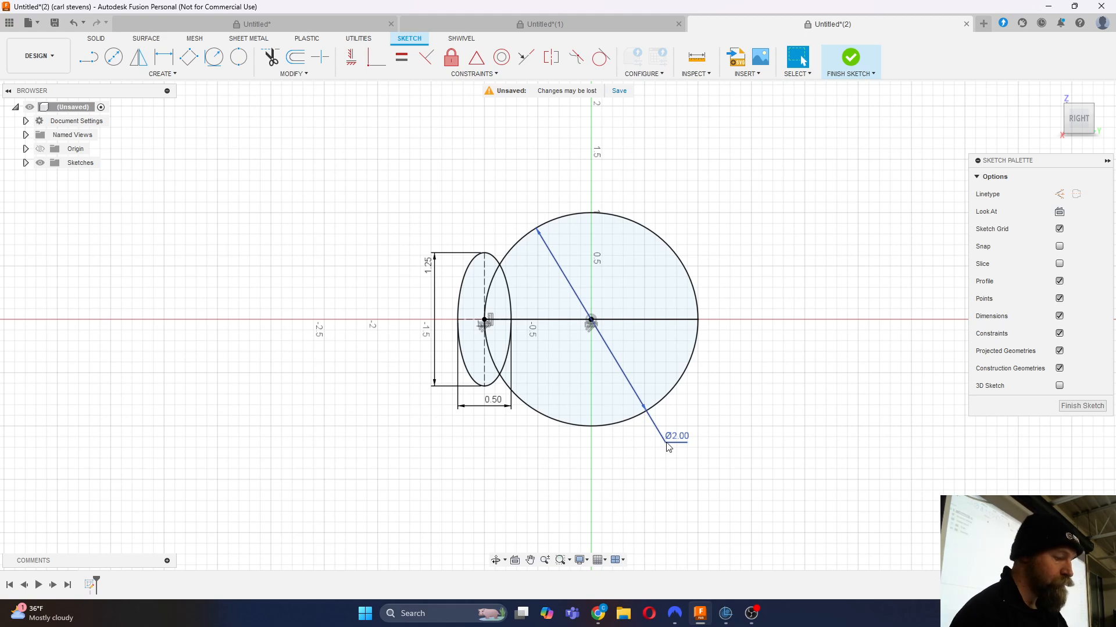
{"action": "left_click", "coordinate": [633, 293]}
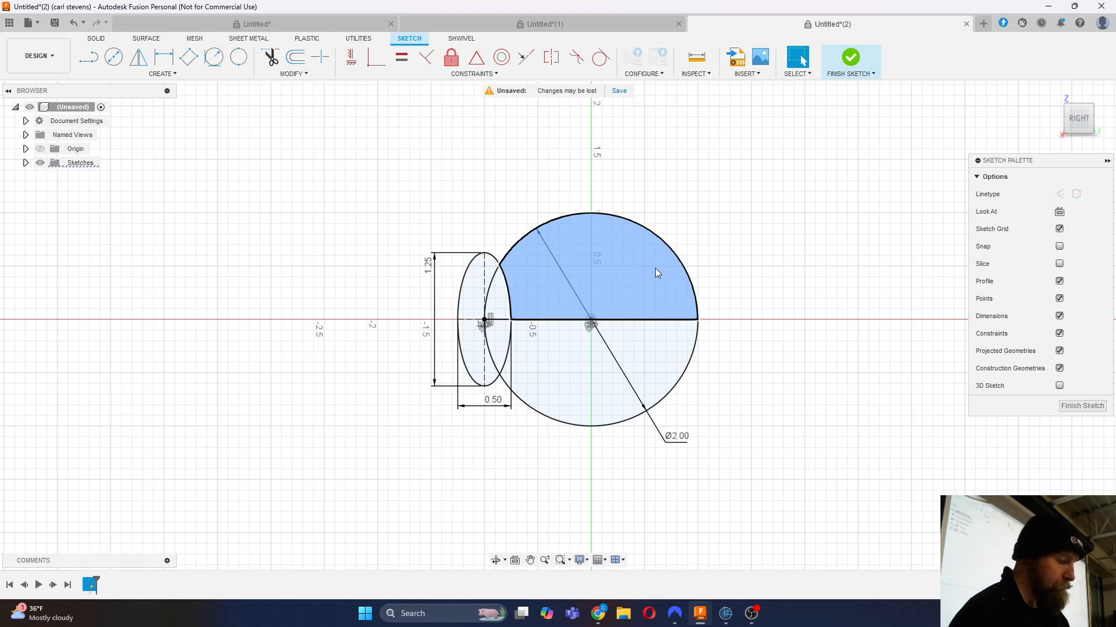
{"action": "left_click", "coordinate": [691, 312]}
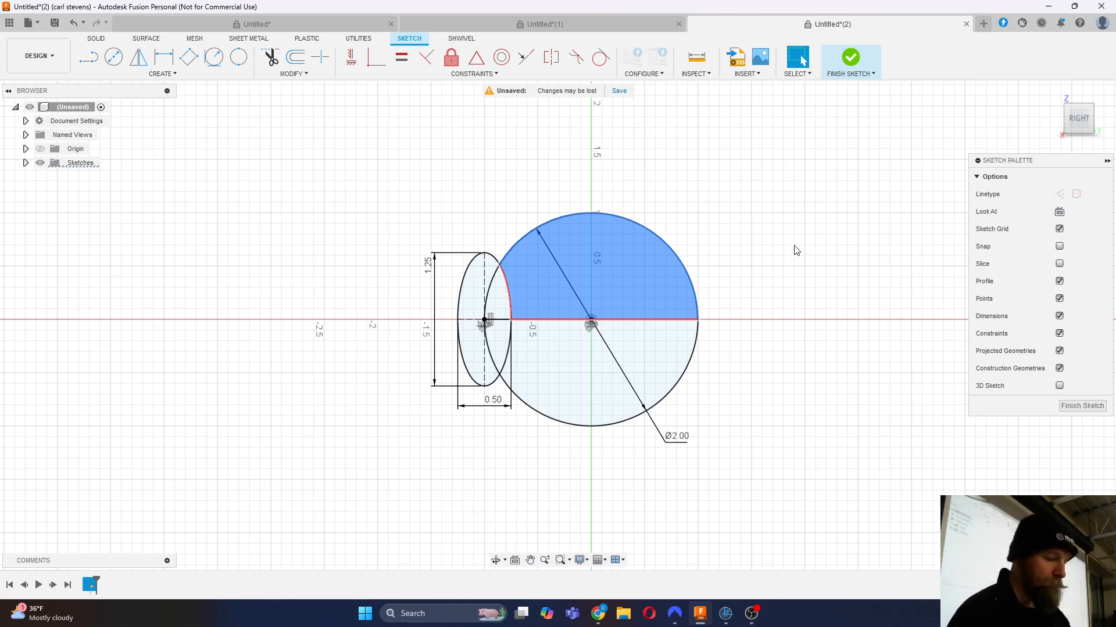
{"action": "left_click_drag", "start_coordinate": [1014, 165], "coordinate": [815, 144]}
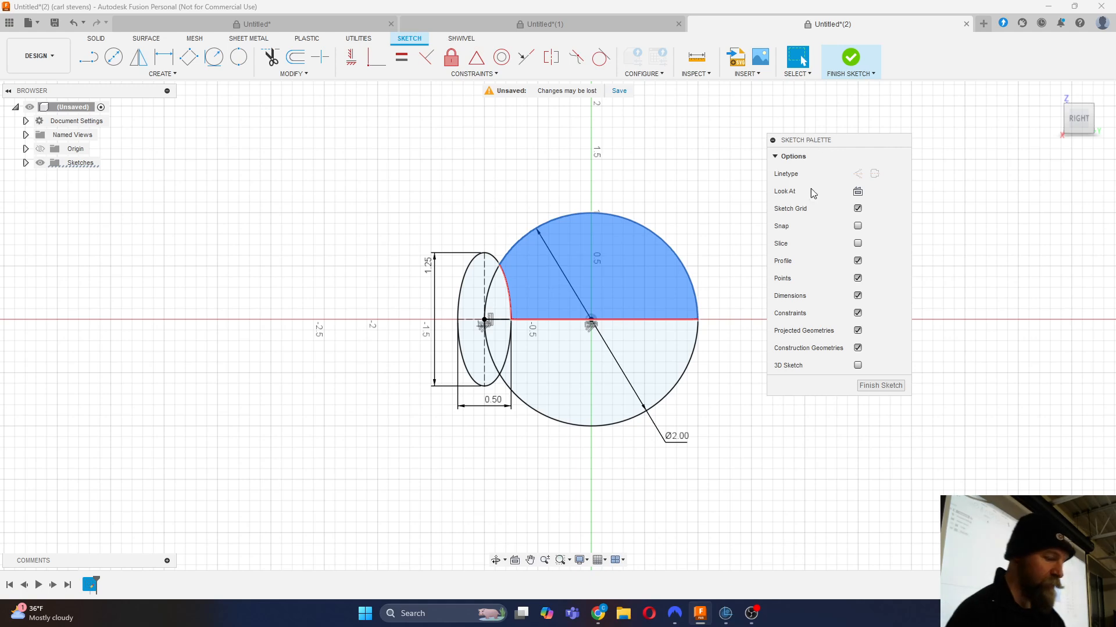
{"action": "left_click", "coordinate": [877, 387]}
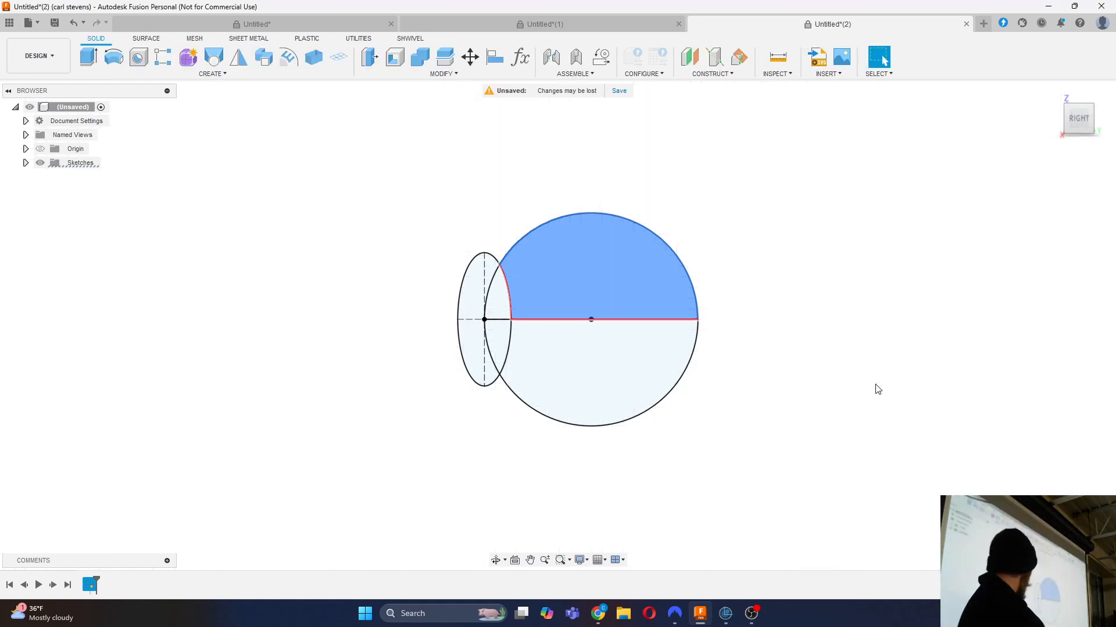
Step: Rename the finished sketch as Eye Ball
{"action": "left_click", "coordinate": [25, 163]}
{"action": "left_click", "coordinate": [90, 178]}
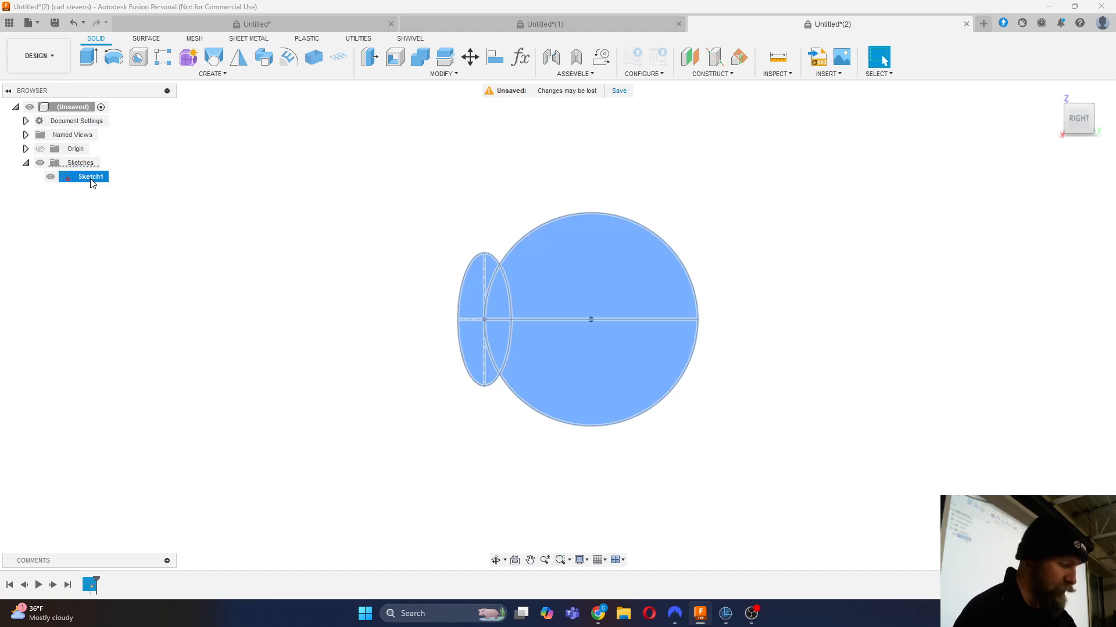
{"action": "left_click", "coordinate": [91, 177]}
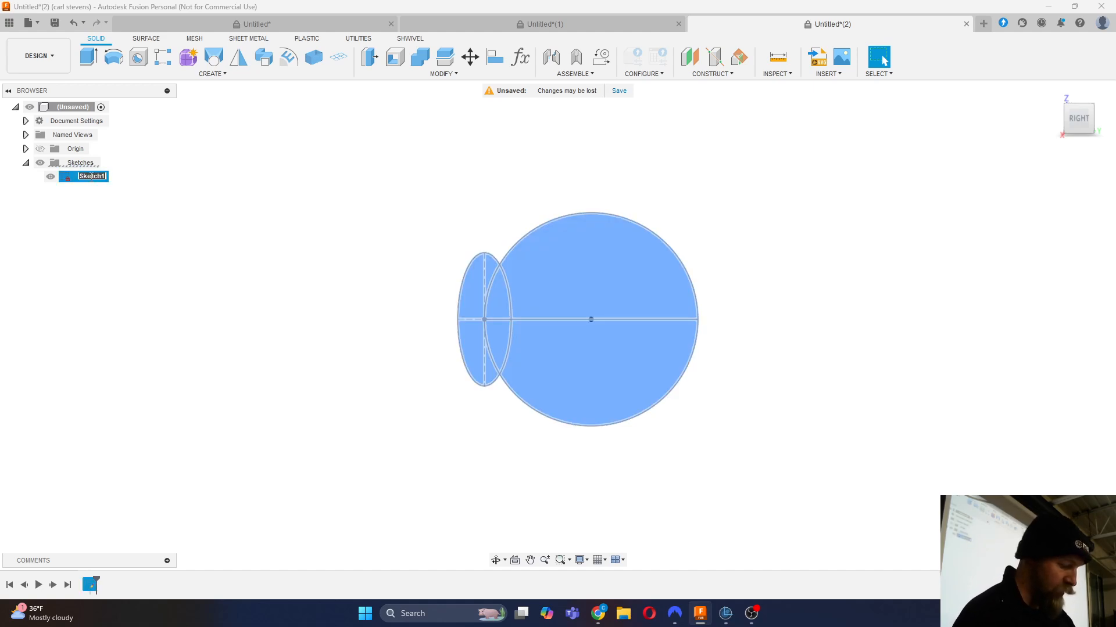
{"action": "type", "text": "Eye Ball"}
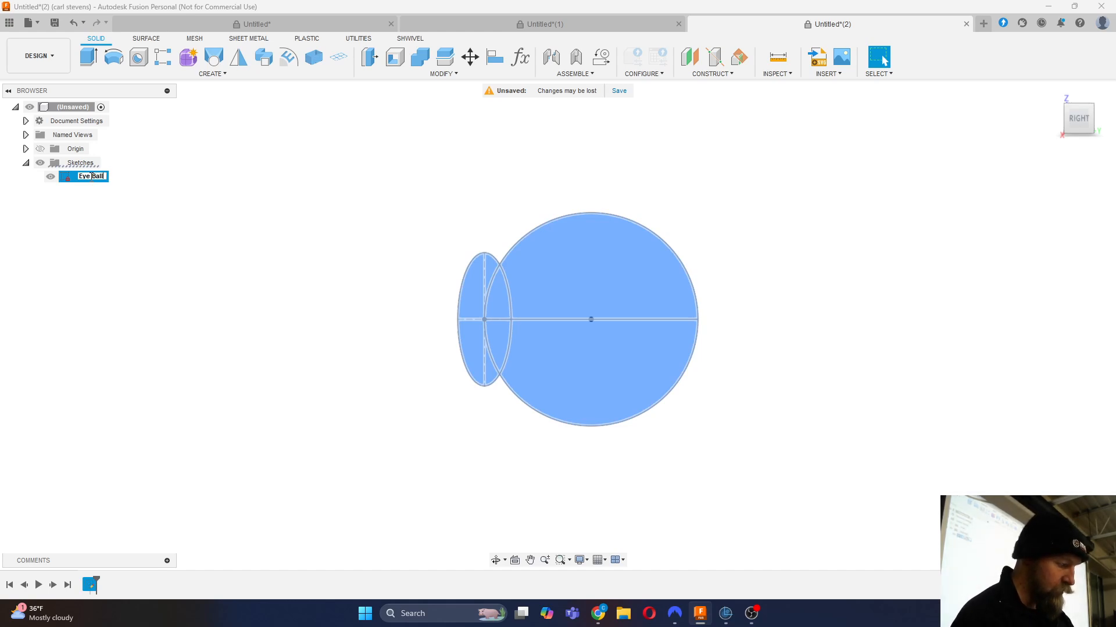
{"action": "key", "text": "Return"}
{"action": "left_click", "coordinate": [168, 193]}
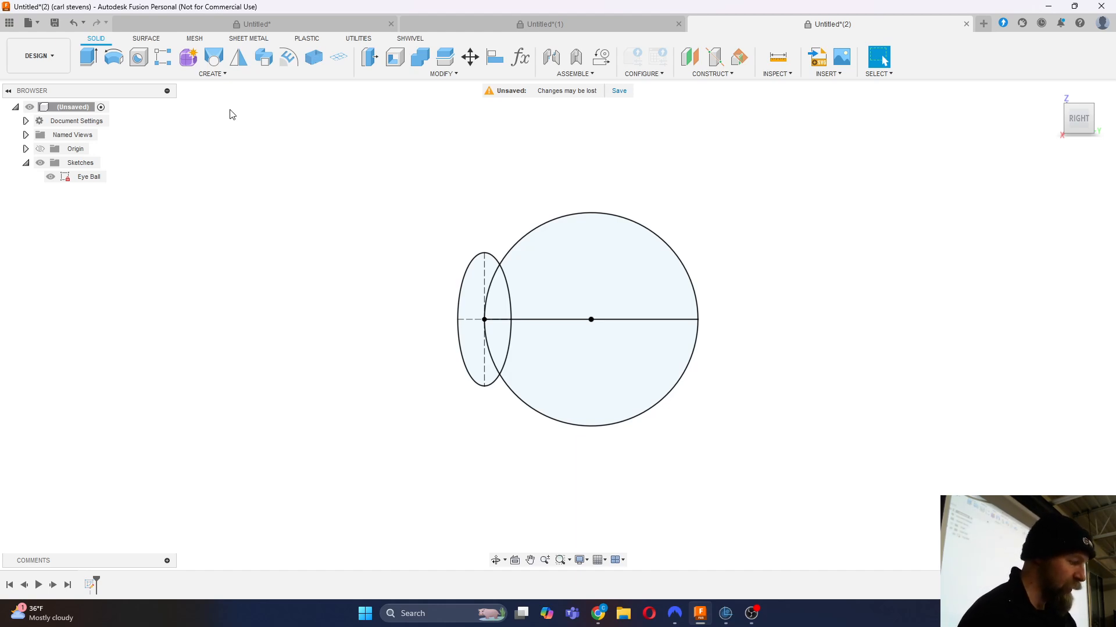
Step: Start a Revolve of the Eye Ball sketch's upper half-circle region outside the ellipse, using the horizontal centre line as the axis
{"action": "left_click", "coordinate": [114, 57]}
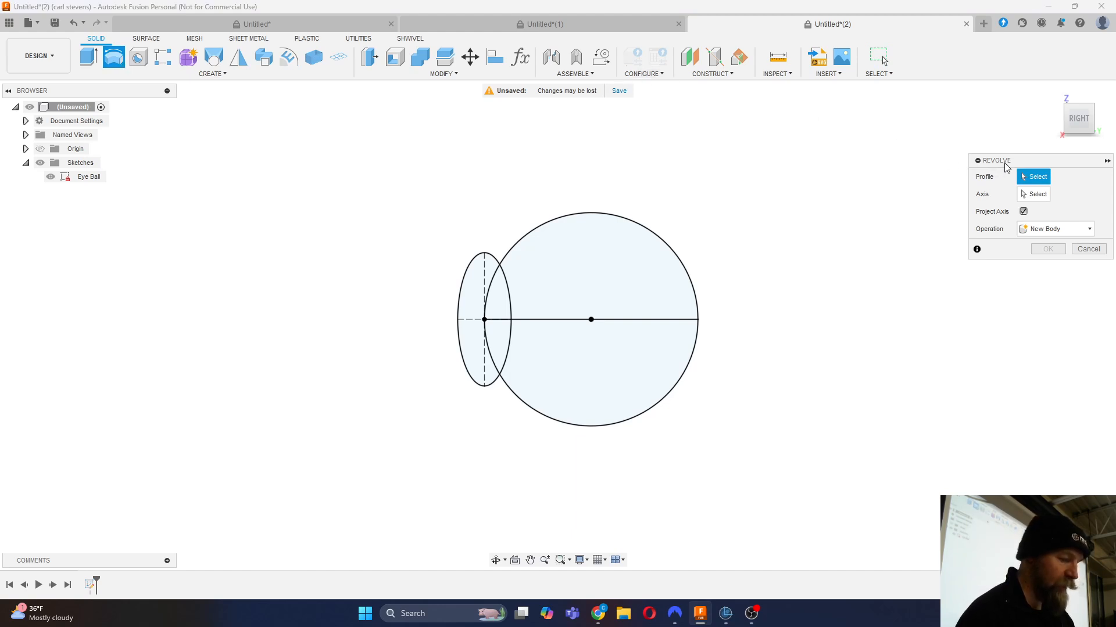
{"action": "left_click_drag", "start_coordinate": [1007, 167], "coordinate": [829, 216]}
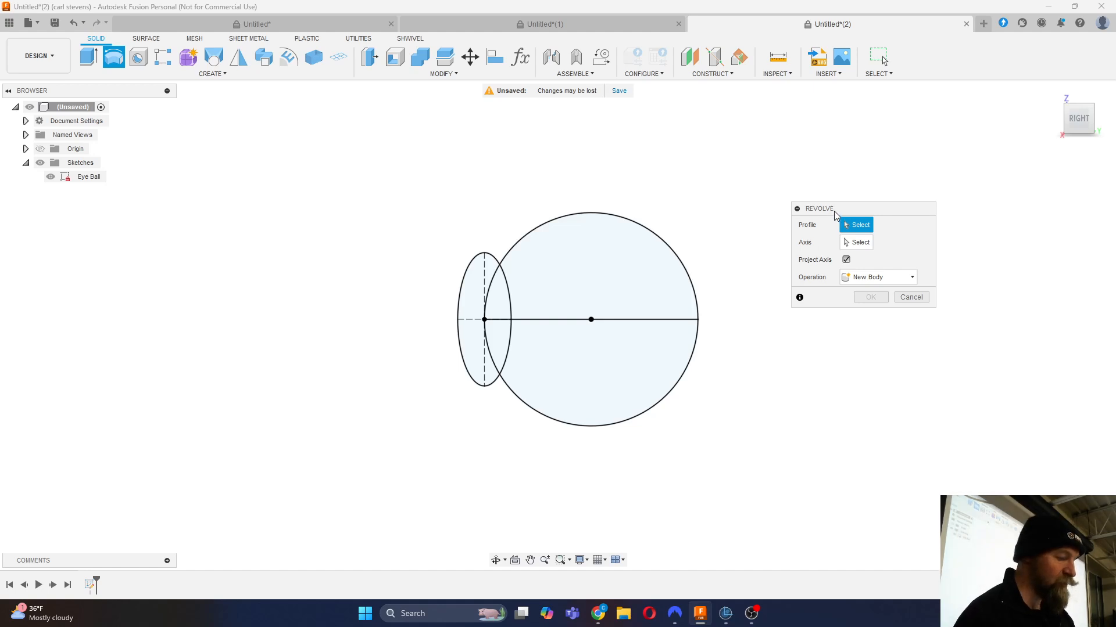
{"action": "left_click_drag", "start_coordinate": [834, 215], "coordinate": [779, 210]}
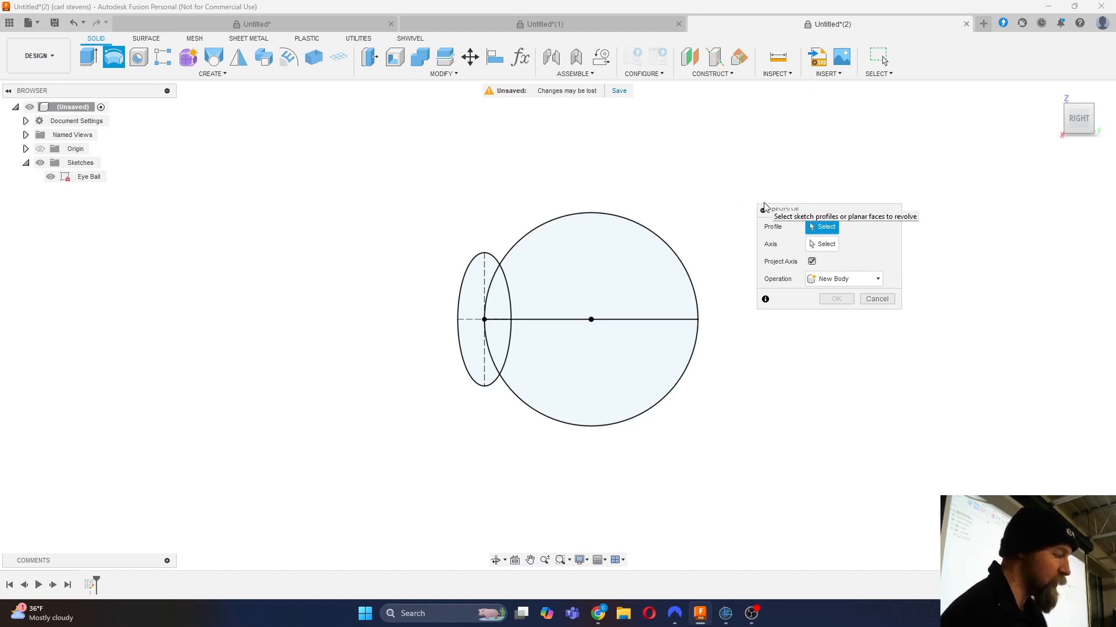
{"action": "left_click", "coordinate": [213, 74]}
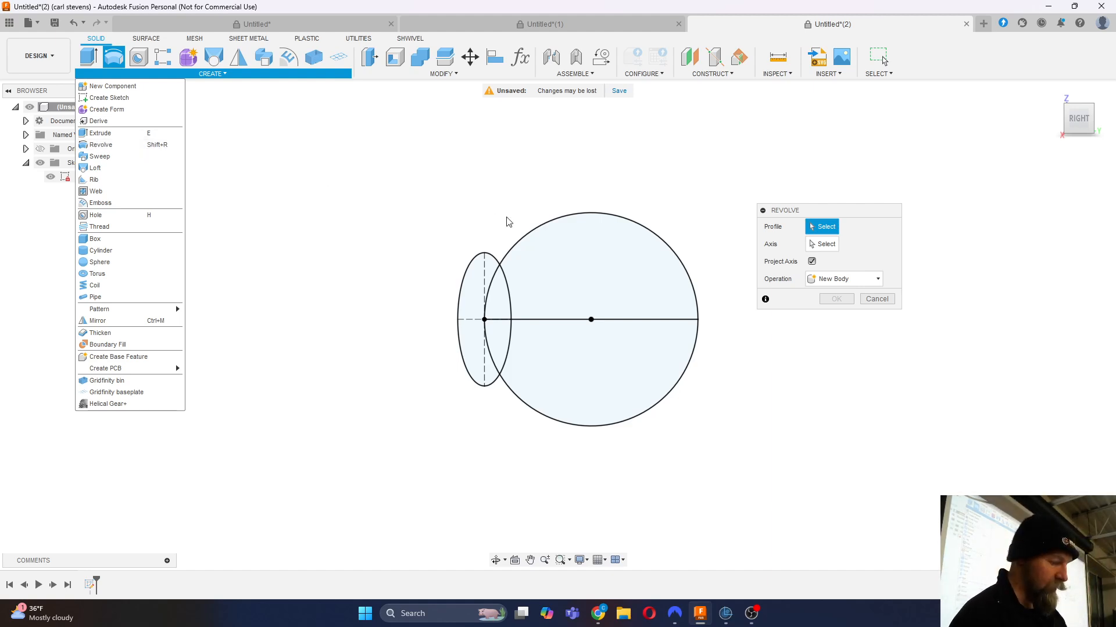
{"action": "left_click", "coordinate": [587, 277]}
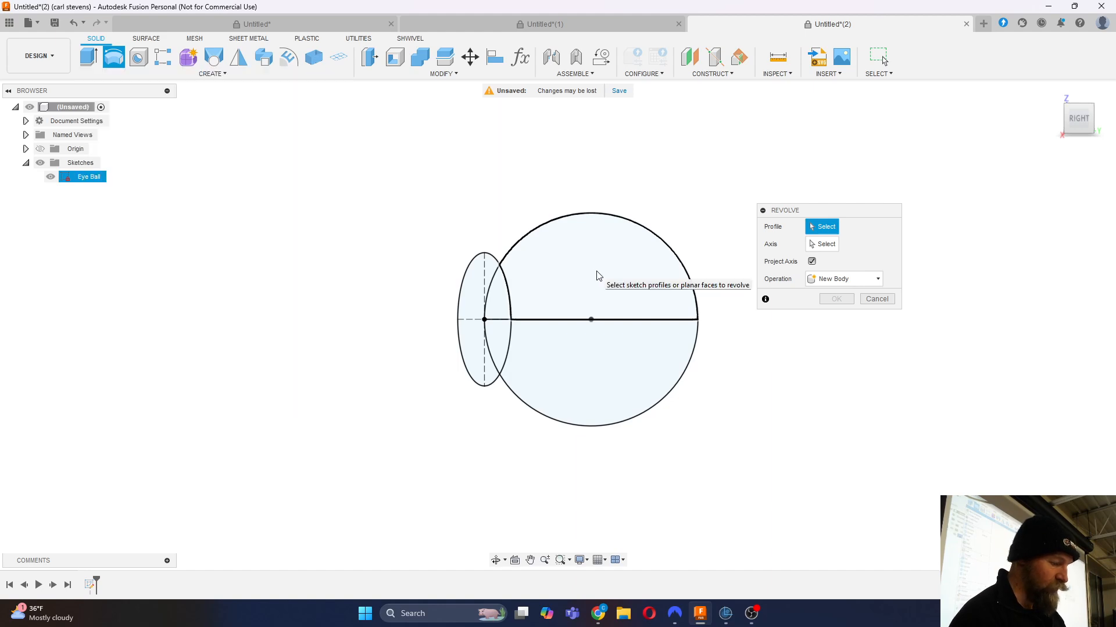
{"action": "left_click", "coordinate": [597, 276]}
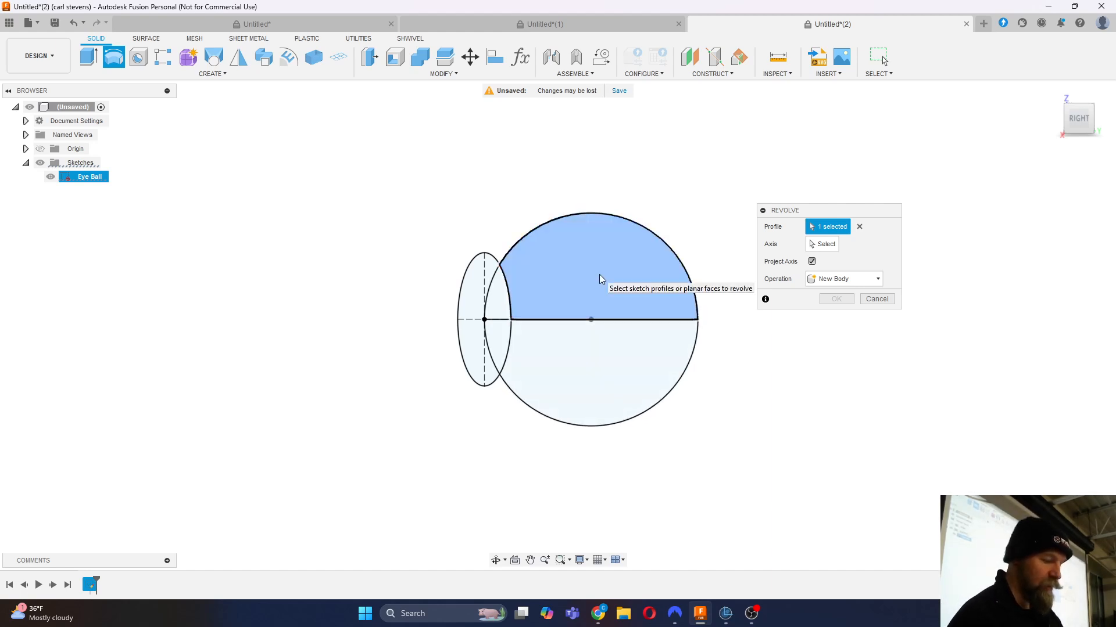
{"action": "left_click", "coordinate": [827, 244]}
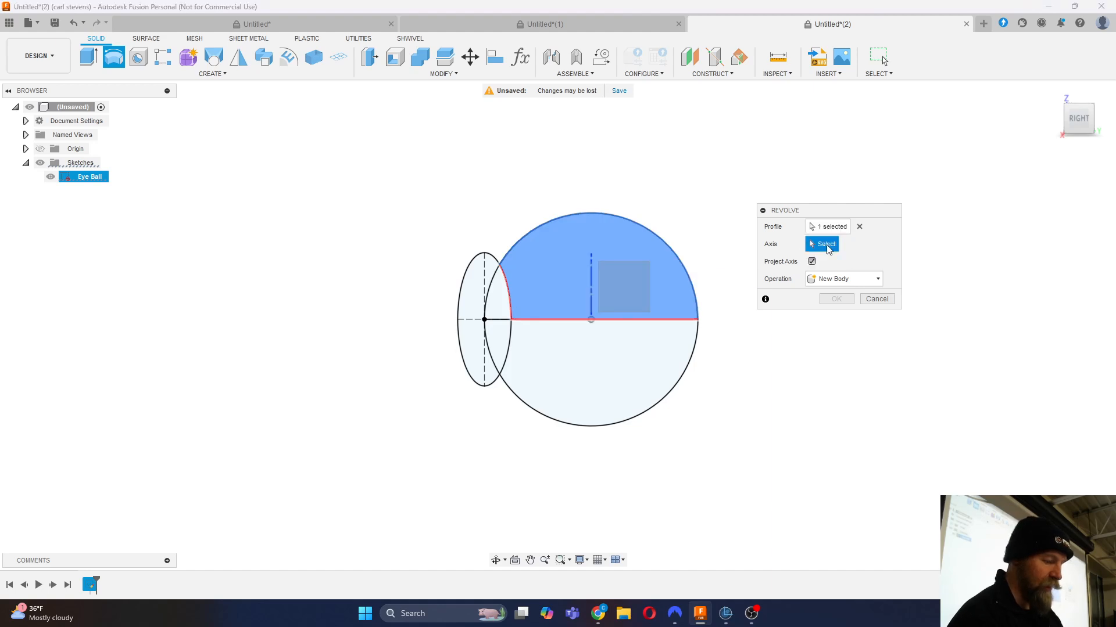
{"action": "left_click", "coordinate": [530, 320]}
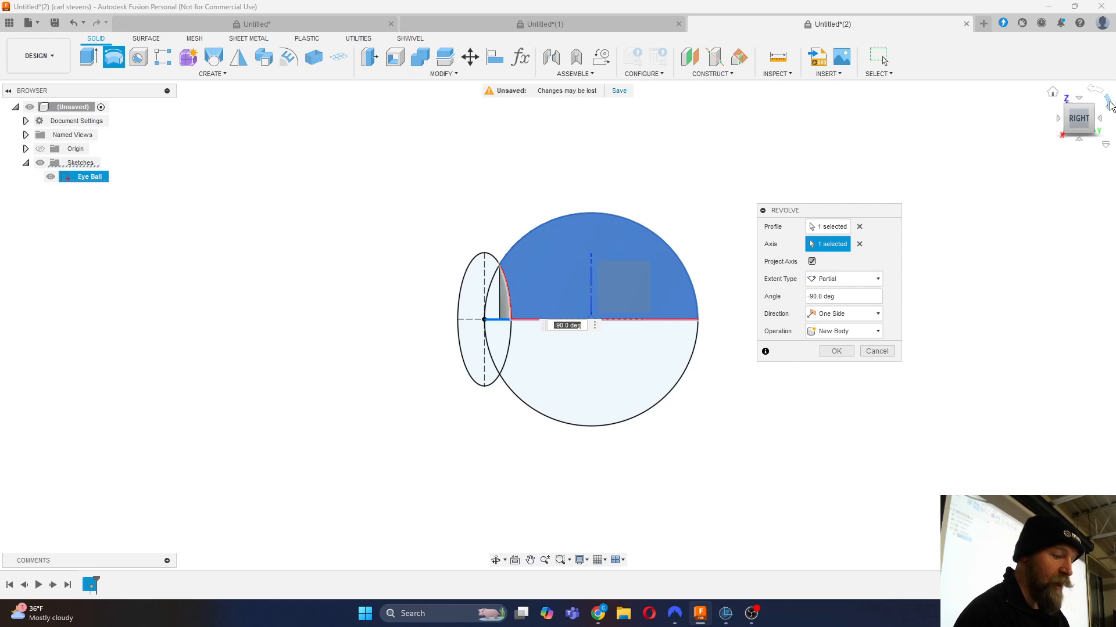
Step: Set the revolve's extent type to Full and create the eyeball as a new body
{"action": "left_click_drag", "start_coordinate": [1092, 118], "coordinate": [1115, 129]}
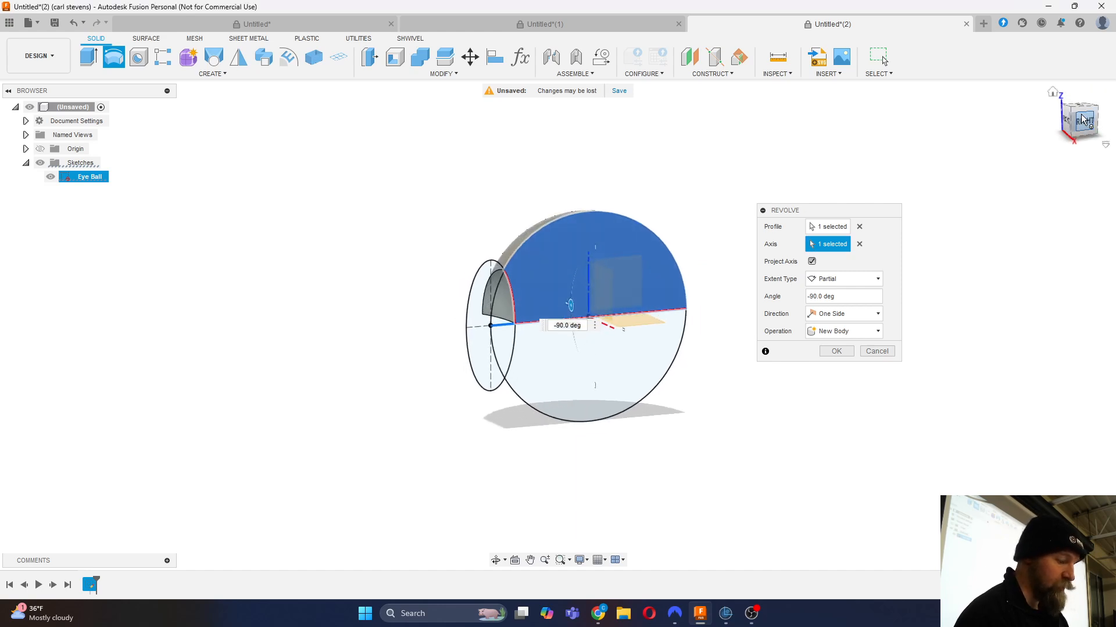
{"action": "left_click", "coordinate": [850, 281]}
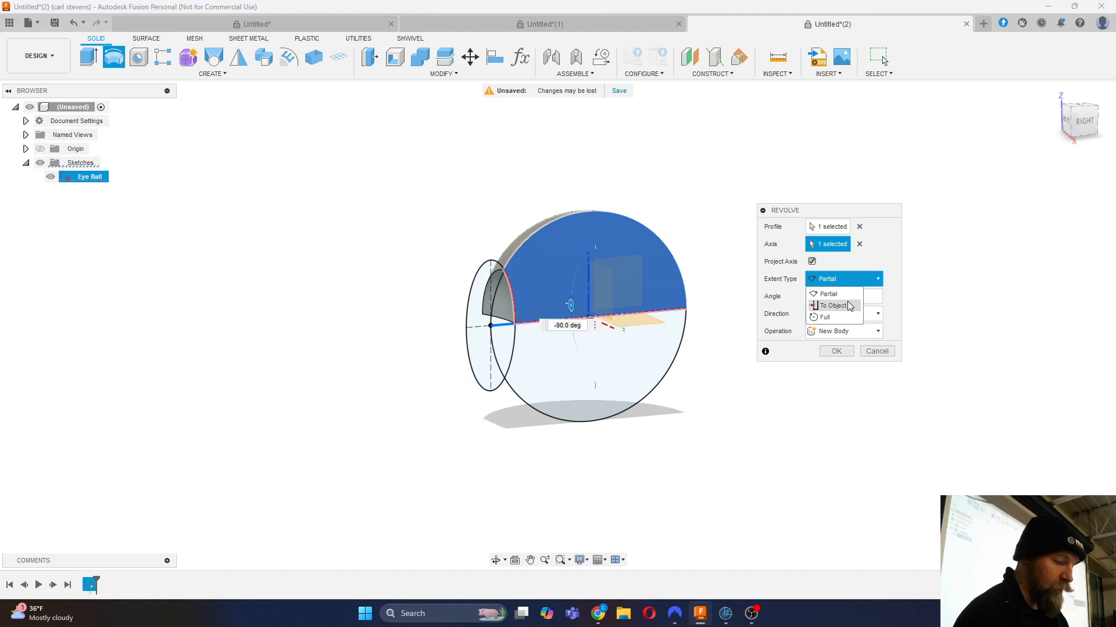
{"action": "left_click", "coordinate": [840, 317]}
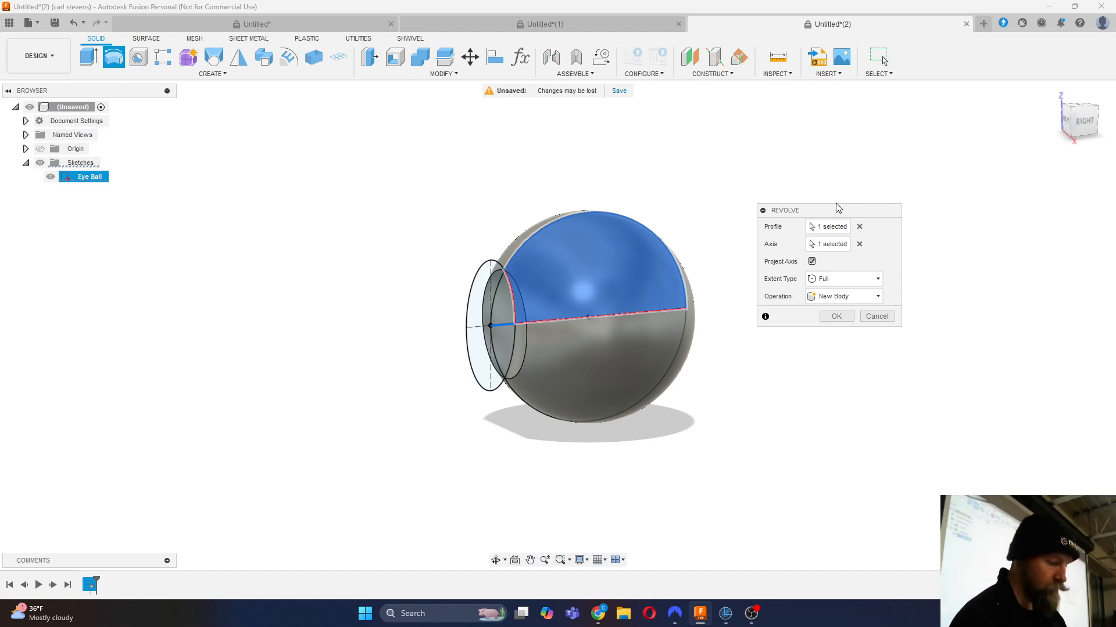
{"action": "mouse_move", "coordinate": [820, 213]}
{"action": "left_mouse_down"}
{"action": "mouse_move", "coordinate": [806, 198]}
{"action": "mouse_move", "coordinate": [820, 205]}
{"action": "left_mouse_up"}
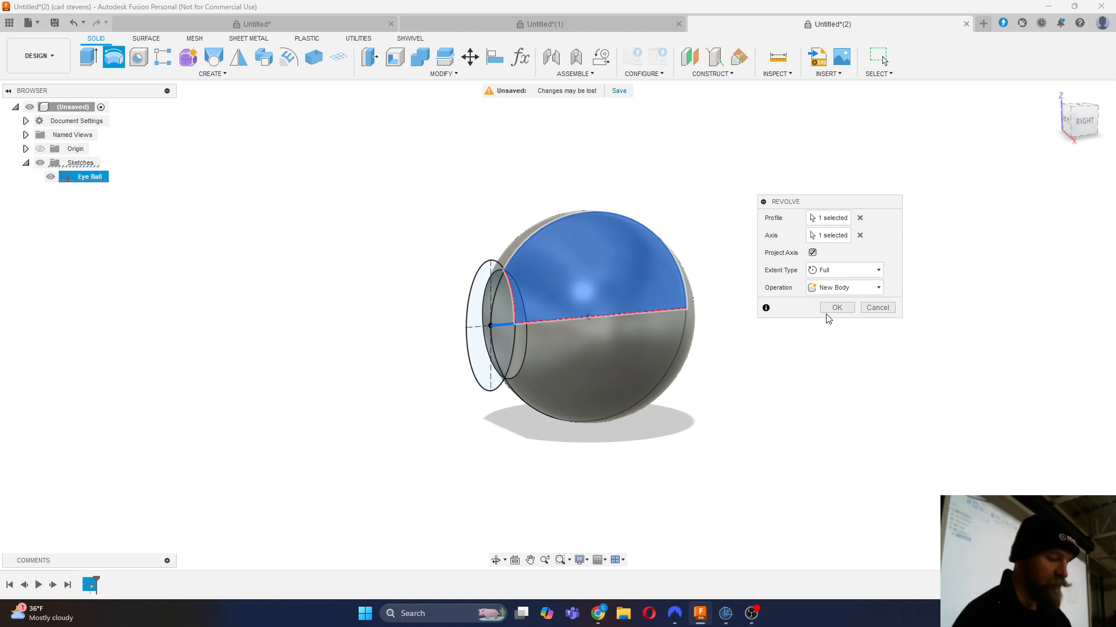
{"action": "left_click", "coordinate": [840, 309]}
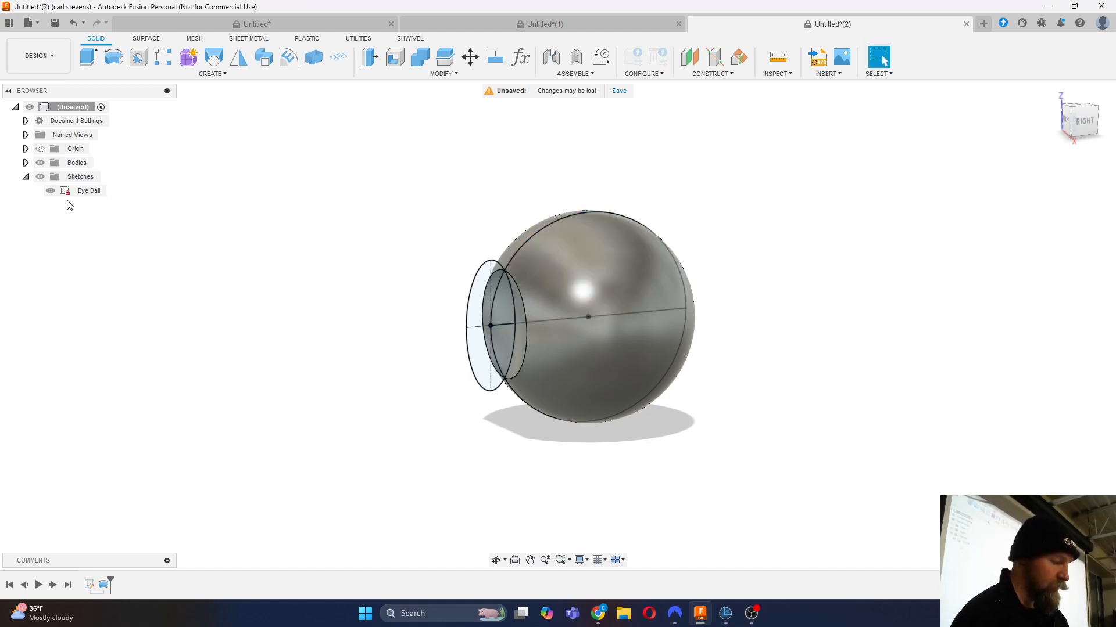
Step: Hide the Eye Ball sketch and rename the revolved body as Eye Ball
{"action": "left_click", "coordinate": [51, 194]}
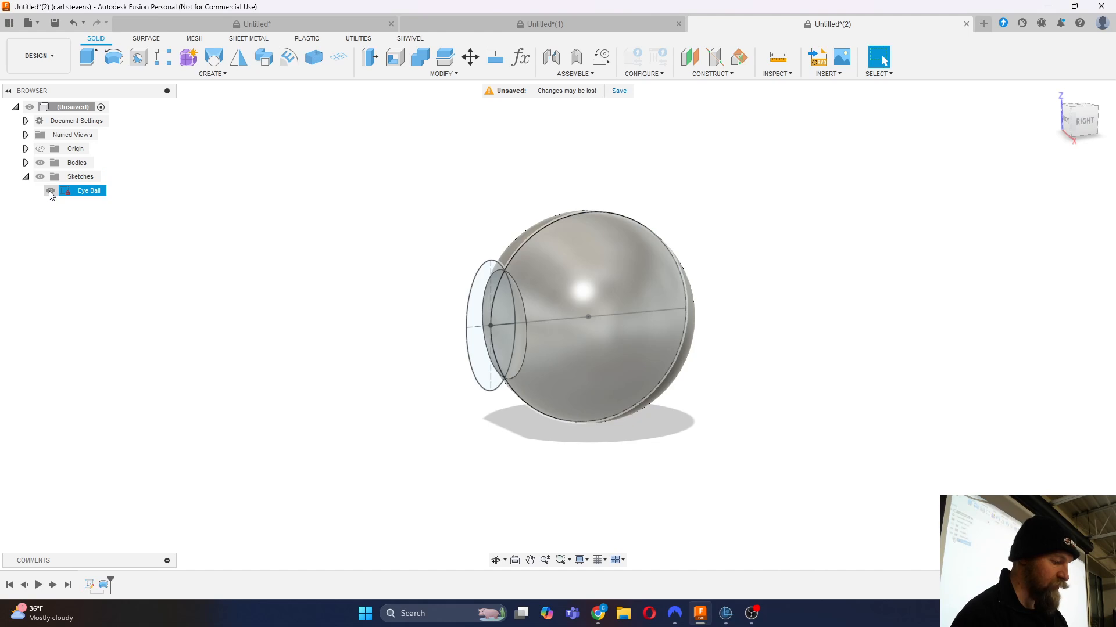
{"action": "left_click", "coordinate": [51, 192]}
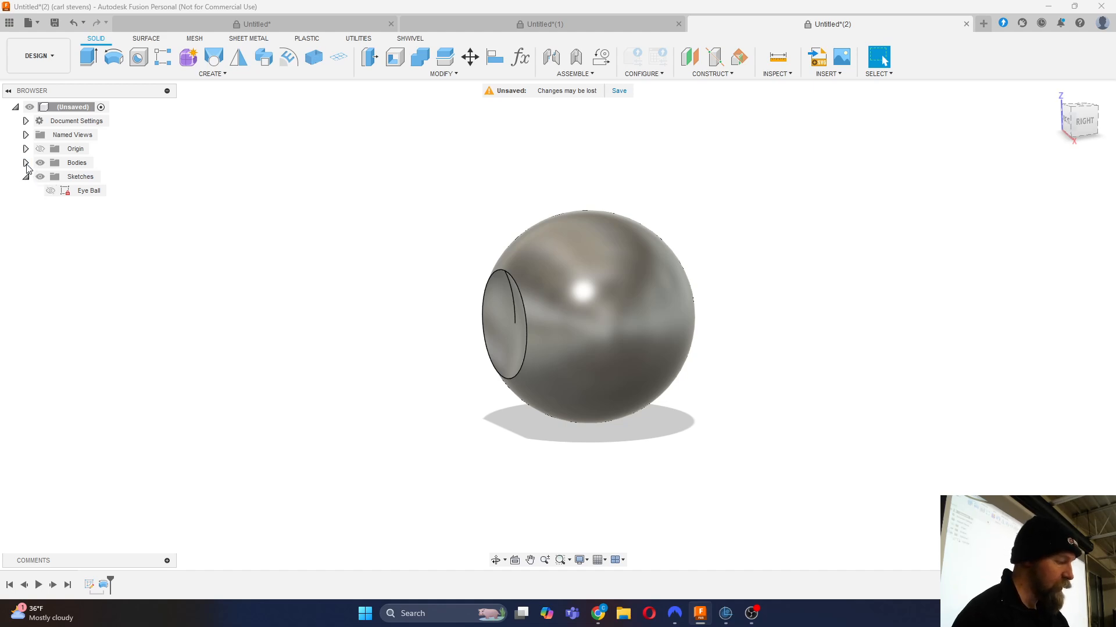
{"action": "left_click", "coordinate": [26, 163]}
{"action": "left_click", "coordinate": [88, 179]}
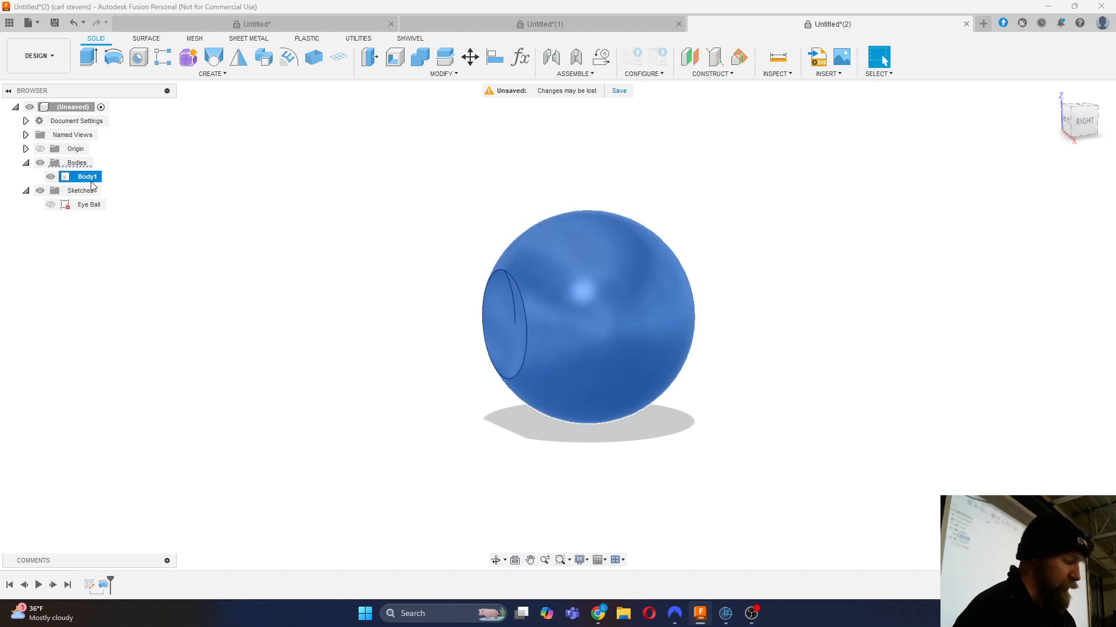
{"action": "double_click", "coordinate": [88, 177]}
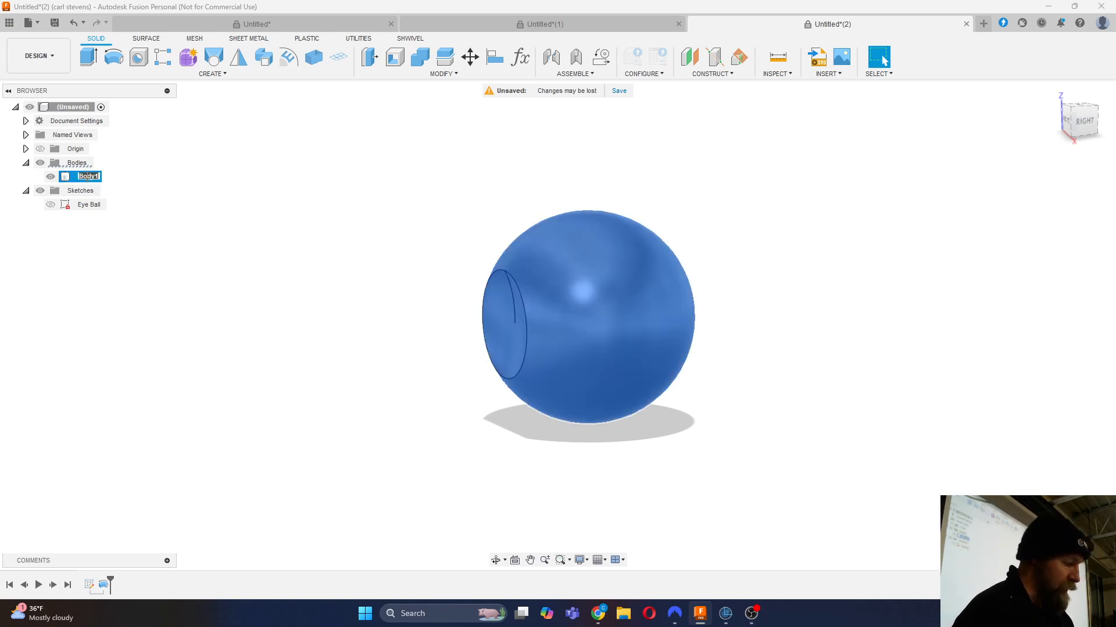
{"action": "type", "text": "Eye Ball"}
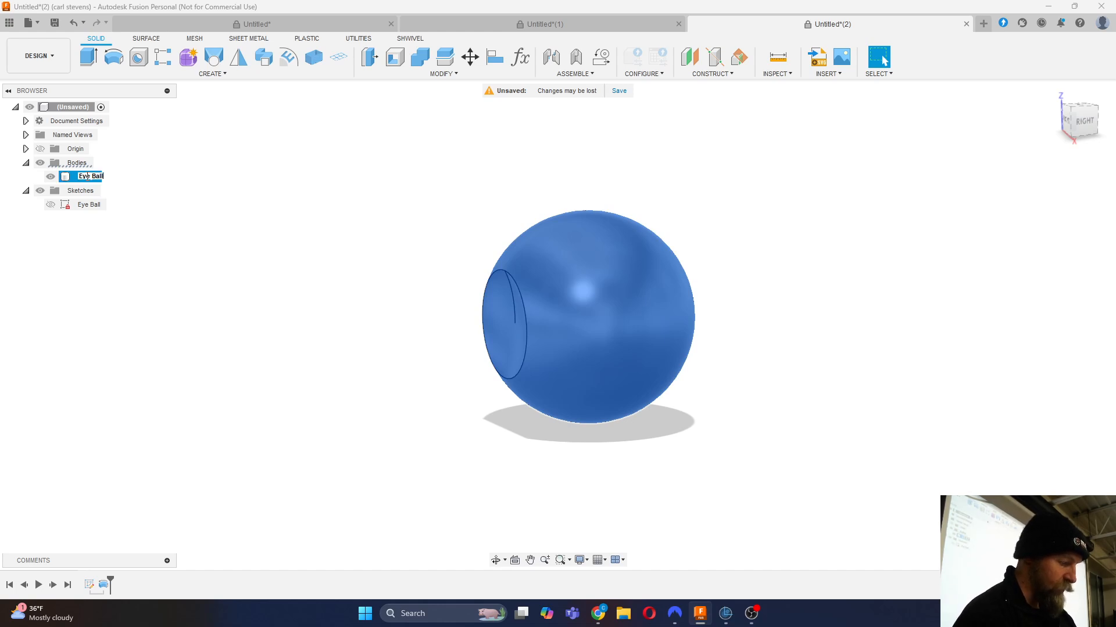
{"action": "key", "text": "Return"}
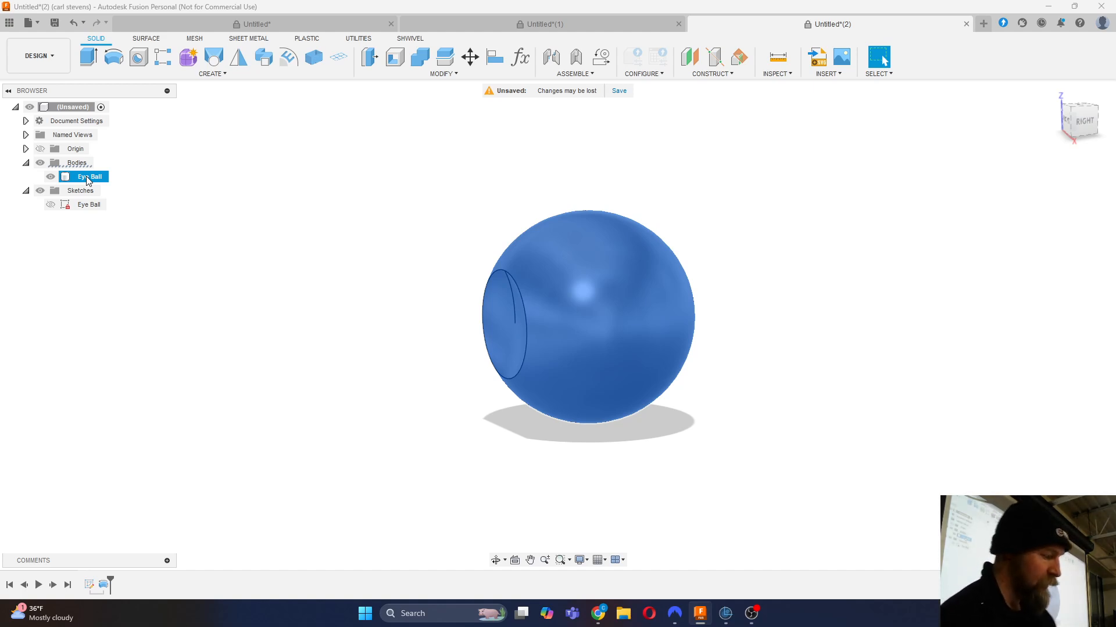
{"action": "left_click", "coordinate": [398, 187]}
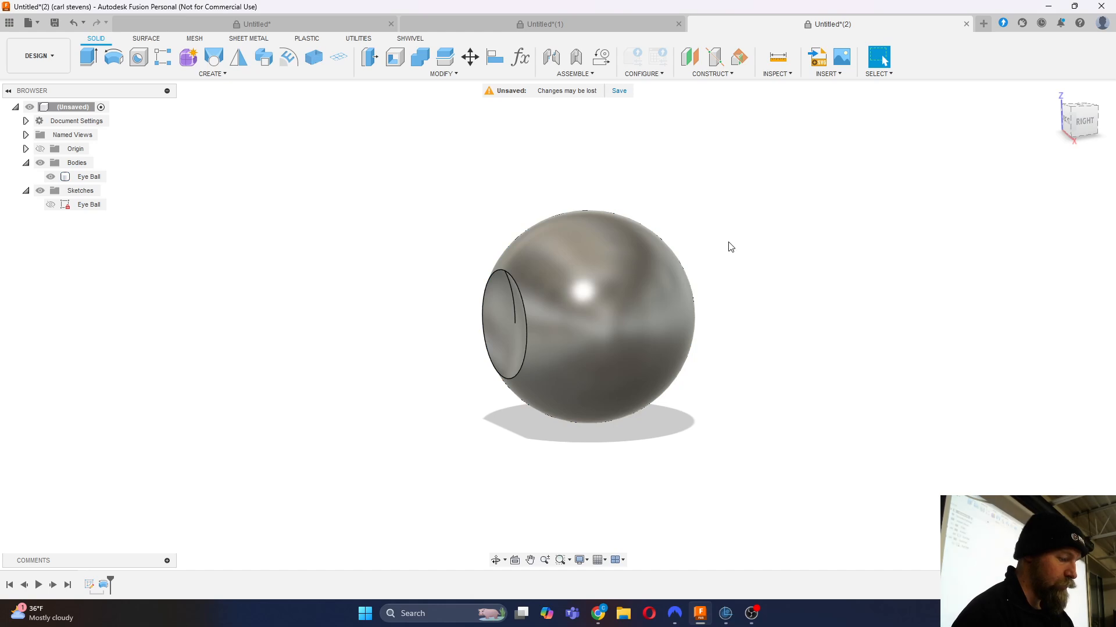
Step: Create a new sketch on the horizontal XY origin plane through the eyeball's centre
{"action": "middle_click_drag", "start_coordinate": [785, 262], "coordinate": [787, 262]}
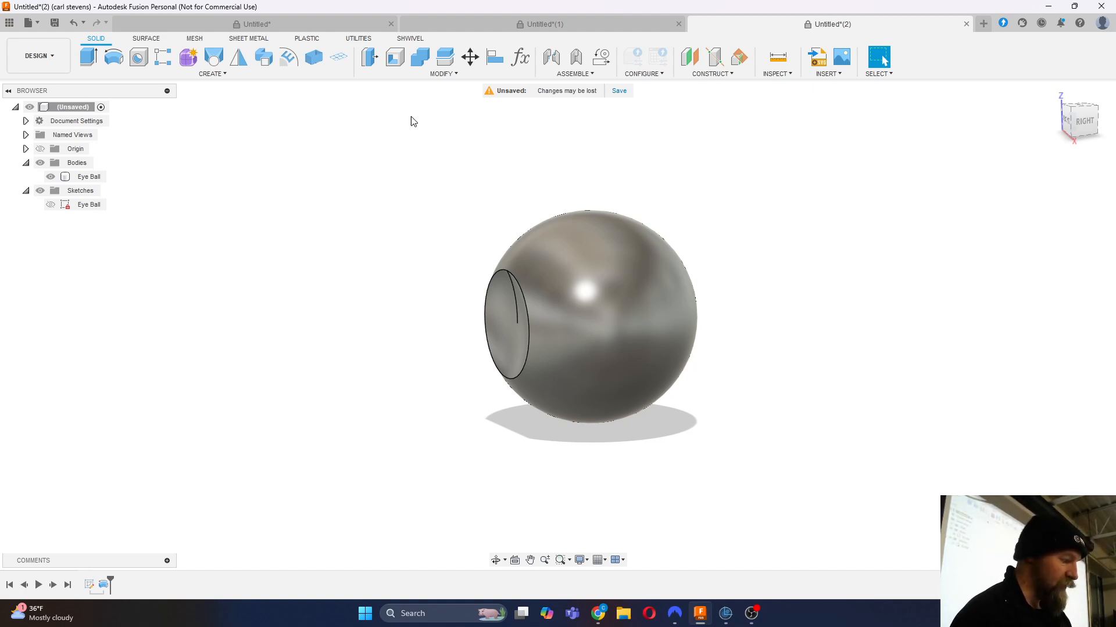
{"action": "left_click", "coordinate": [219, 75]}
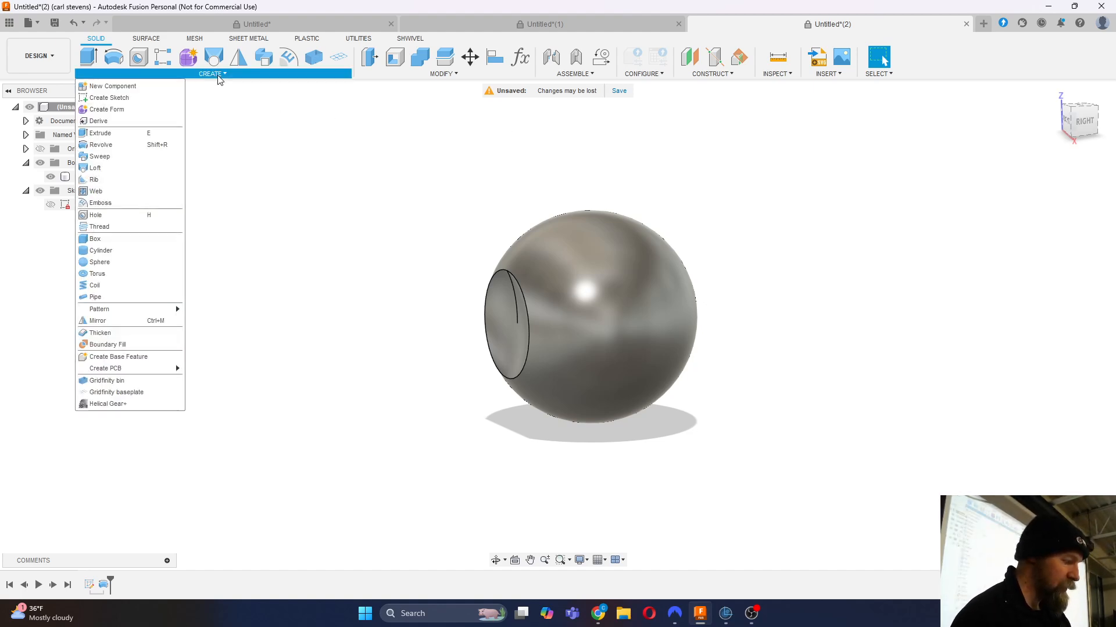
{"action": "left_click", "coordinate": [133, 100]}
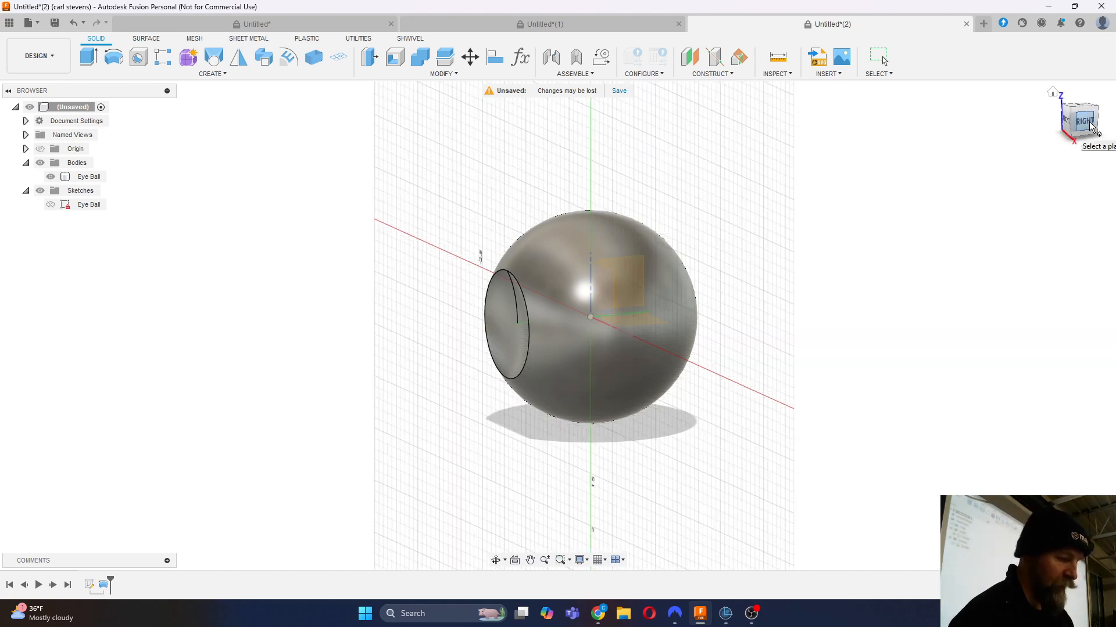
{"action": "left_click_drag", "start_coordinate": [1072, 132], "coordinate": [1071, 169]}
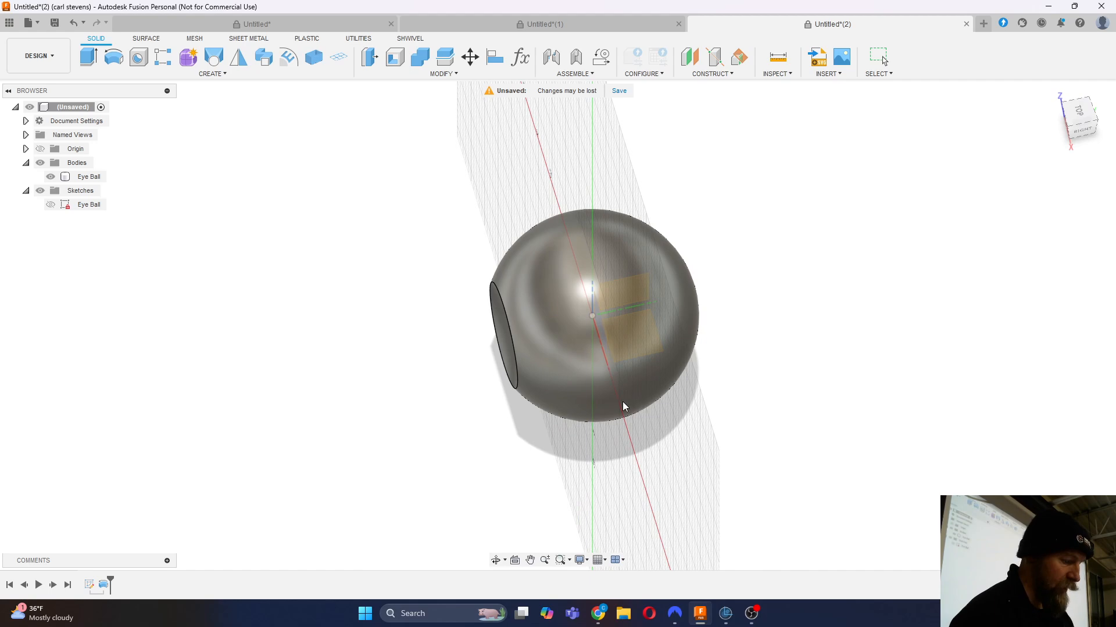
{"action": "left_click", "coordinate": [630, 331]}
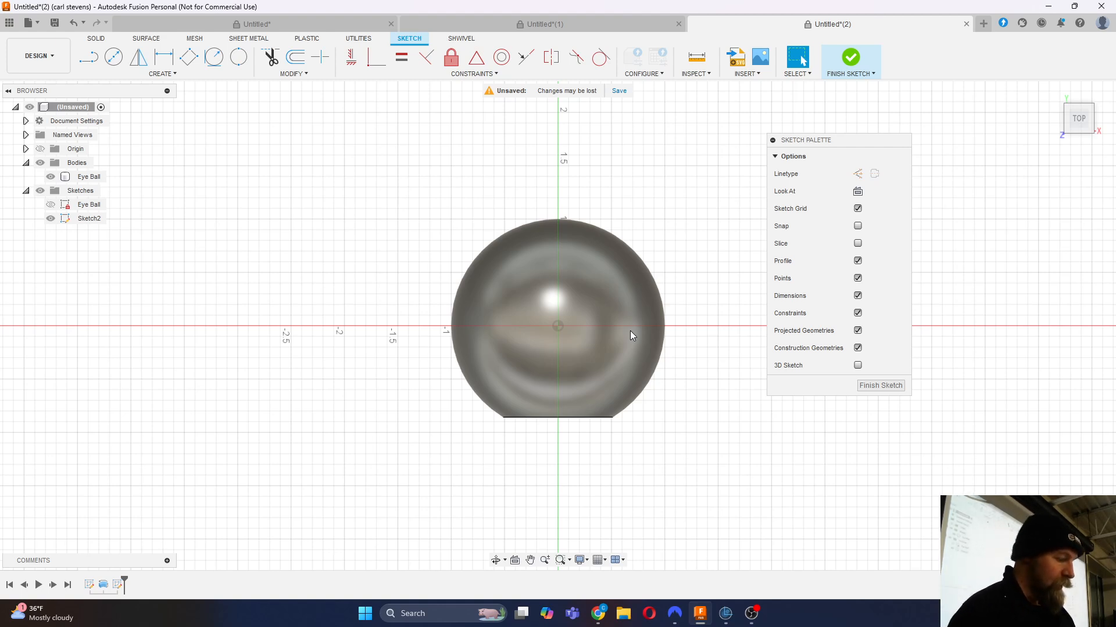
{"action": "left_click", "coordinate": [601, 298]}
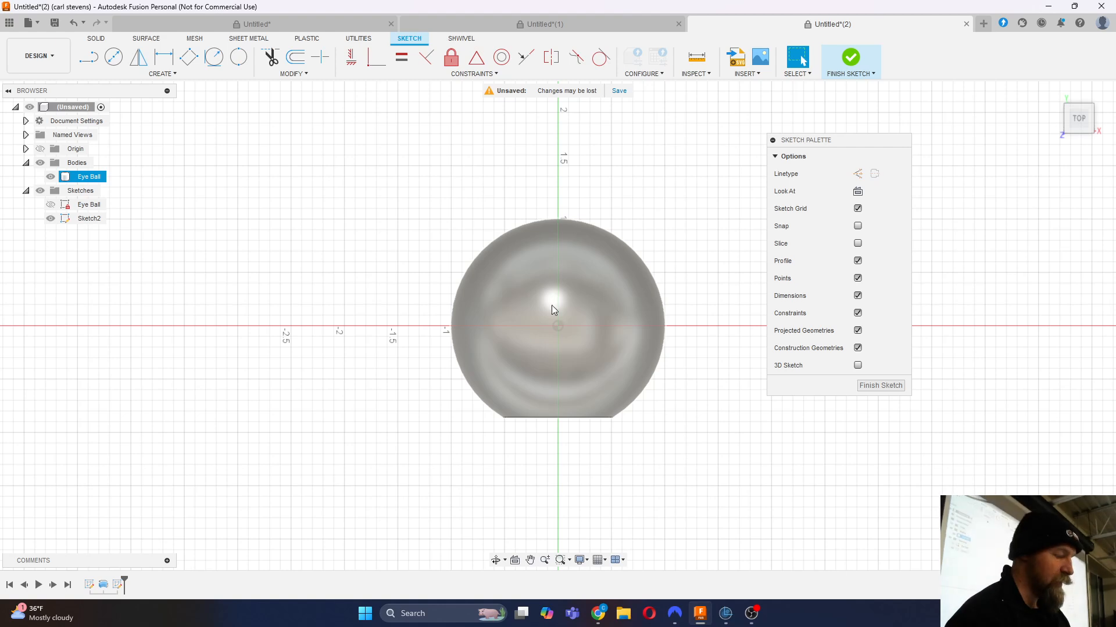
{"action": "left_click", "coordinate": [473, 250]}
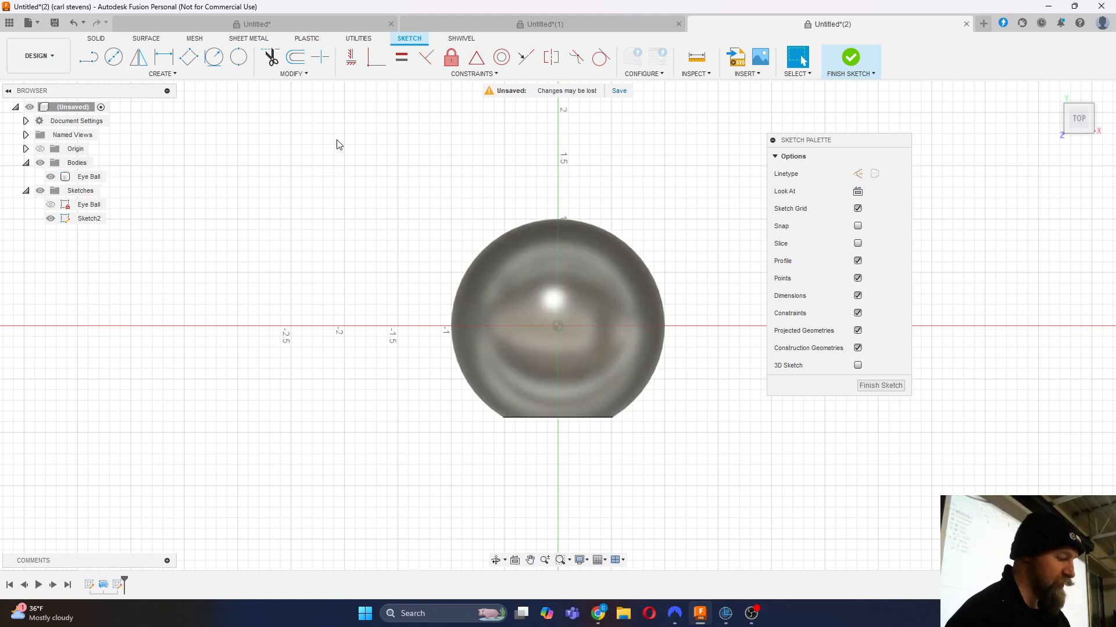
Step: Sketch a center diameter circle at the origin, slightly larger than the eyeball's outline
{"action": "left_click", "coordinate": [174, 75]}
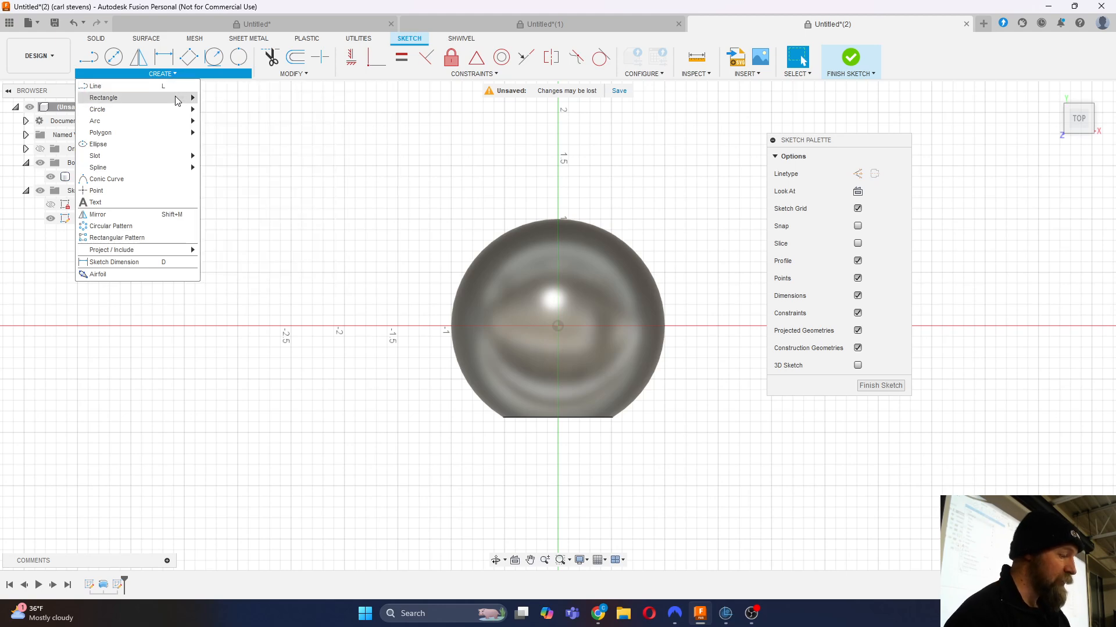
{"action": "mouse_move", "coordinate": [177, 102]}
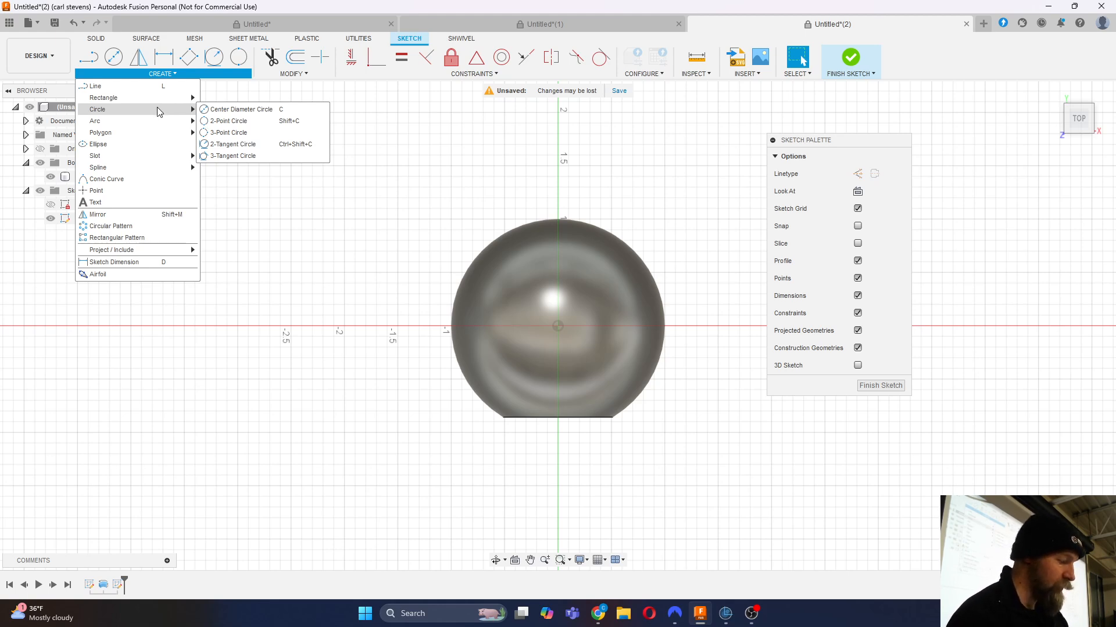
{"action": "left_click", "coordinate": [251, 114]}
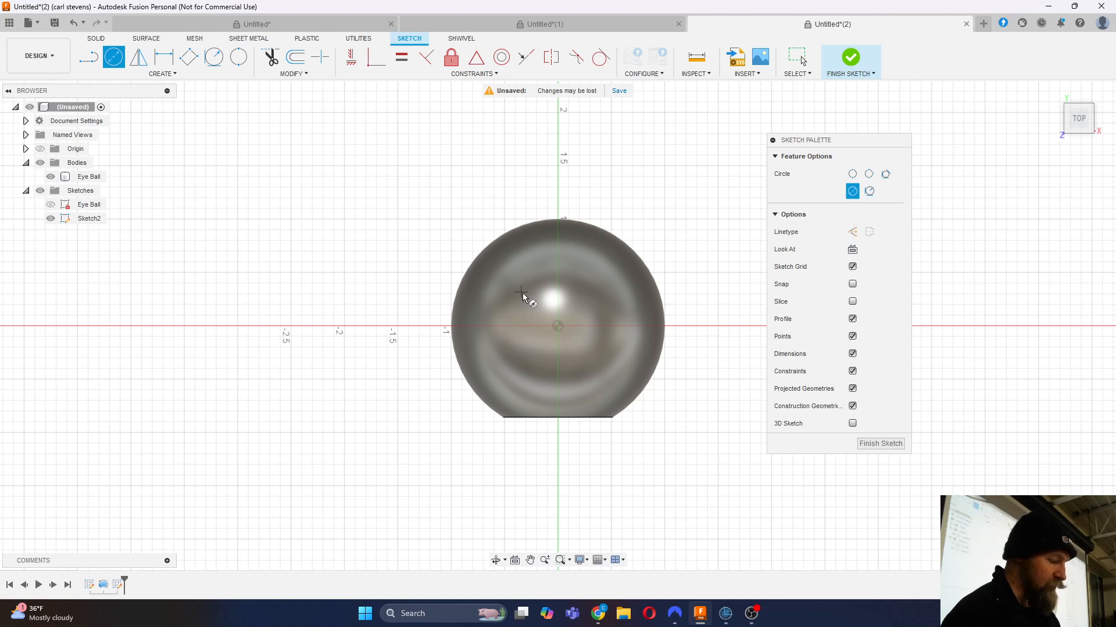
{"action": "left_click", "coordinate": [558, 327]}
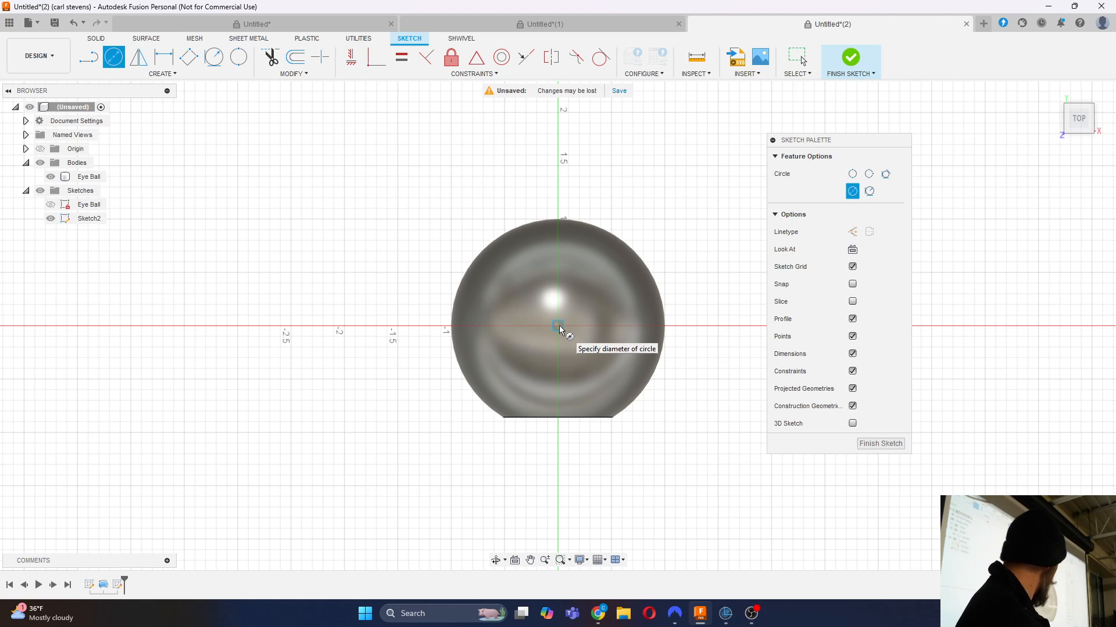
{"action": "left_click", "coordinate": [676, 340]}
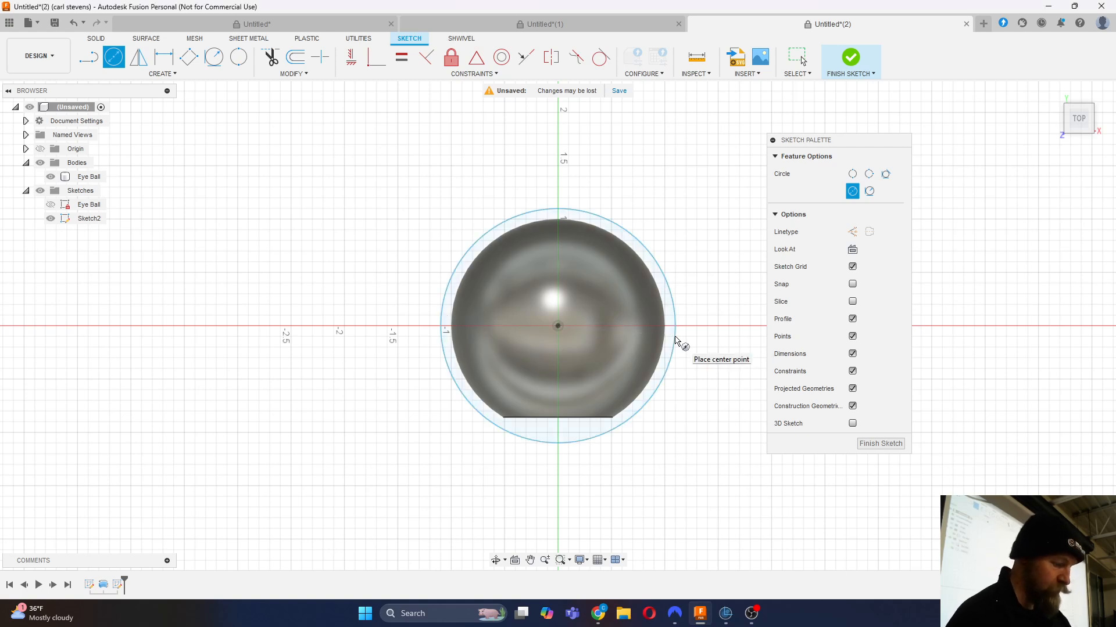
Step: Dimension the circle around the eyeball to a 2.125 in diameter
{"action": "key", "text": "d"}
{"action": "left_click", "coordinate": [675, 341]}
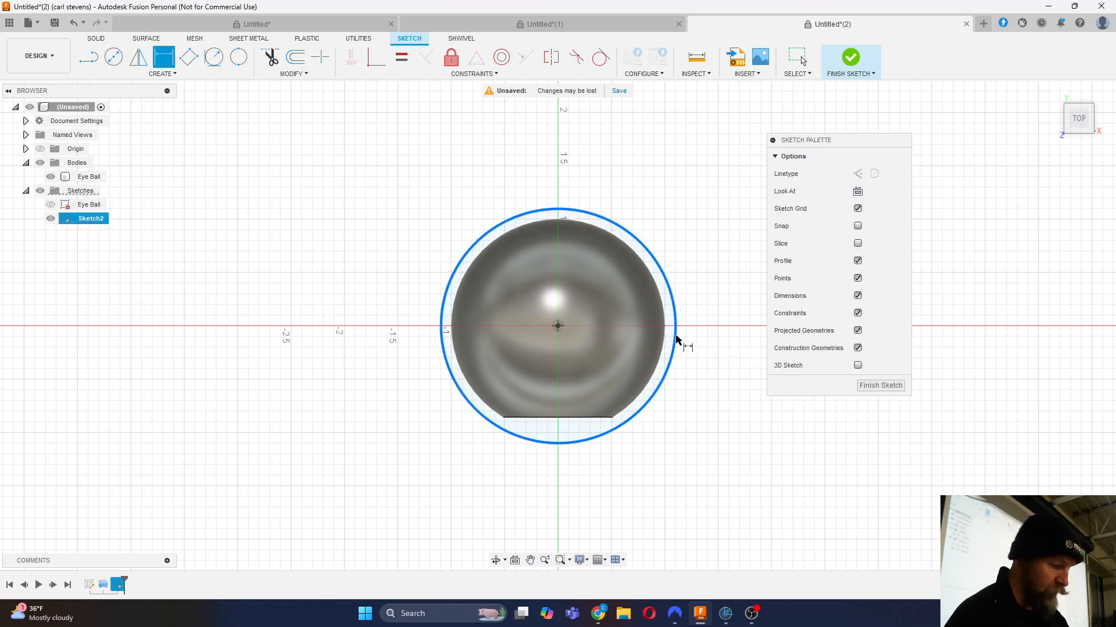
{"action": "left_click", "coordinate": [686, 261]}
{"action": "type", "text": "2"}
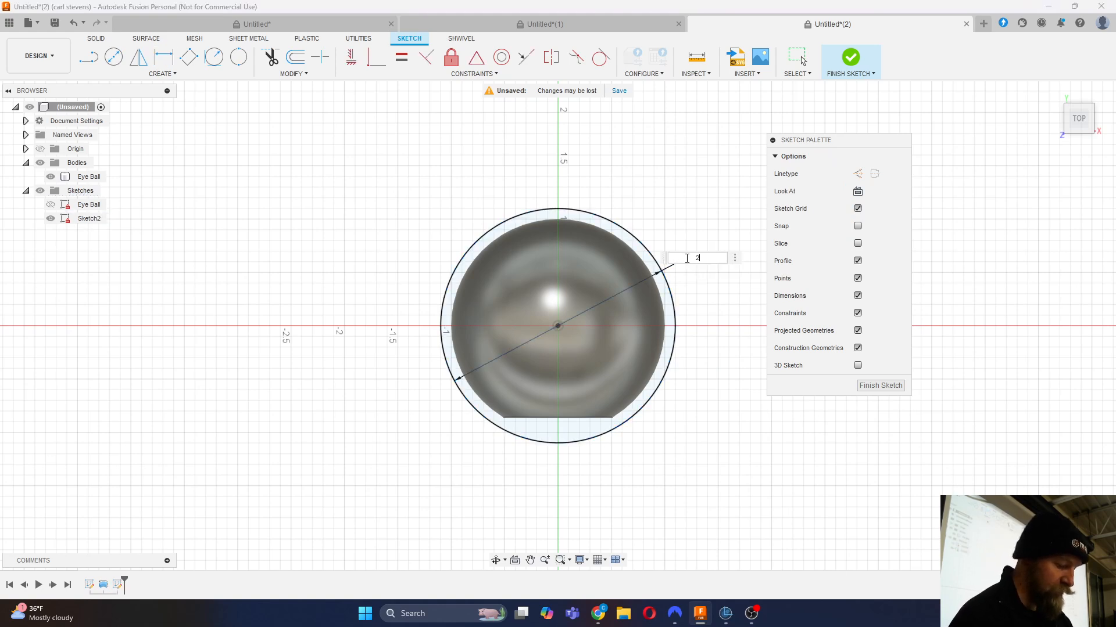
{"action": "type", "text": ".125"}
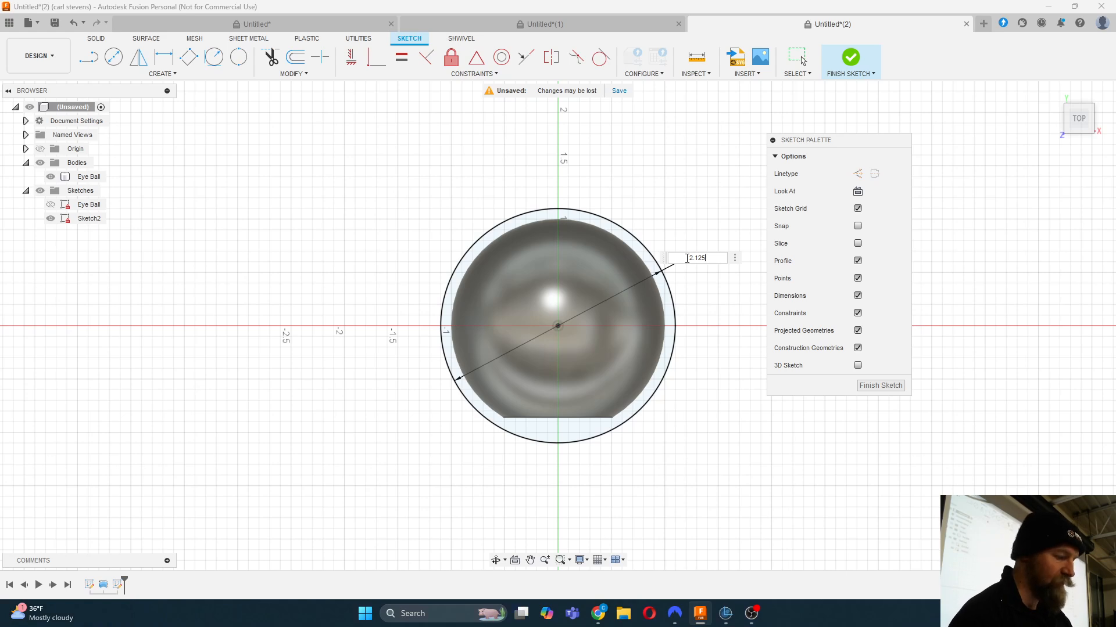
{"action": "key", "text": "Return"}
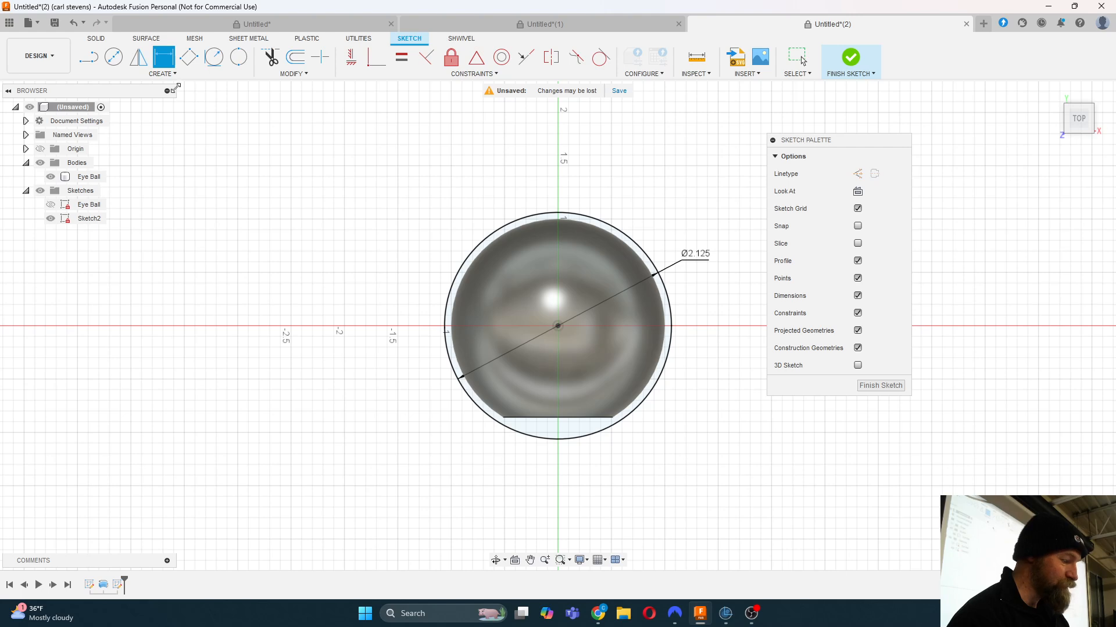
Step: Offset the 2.125 in circle outward by 3 mm and move the offset dimension clear of the circles
{"action": "left_click", "coordinate": [161, 74]}
{"action": "mouse_move", "coordinate": [291, 74]}
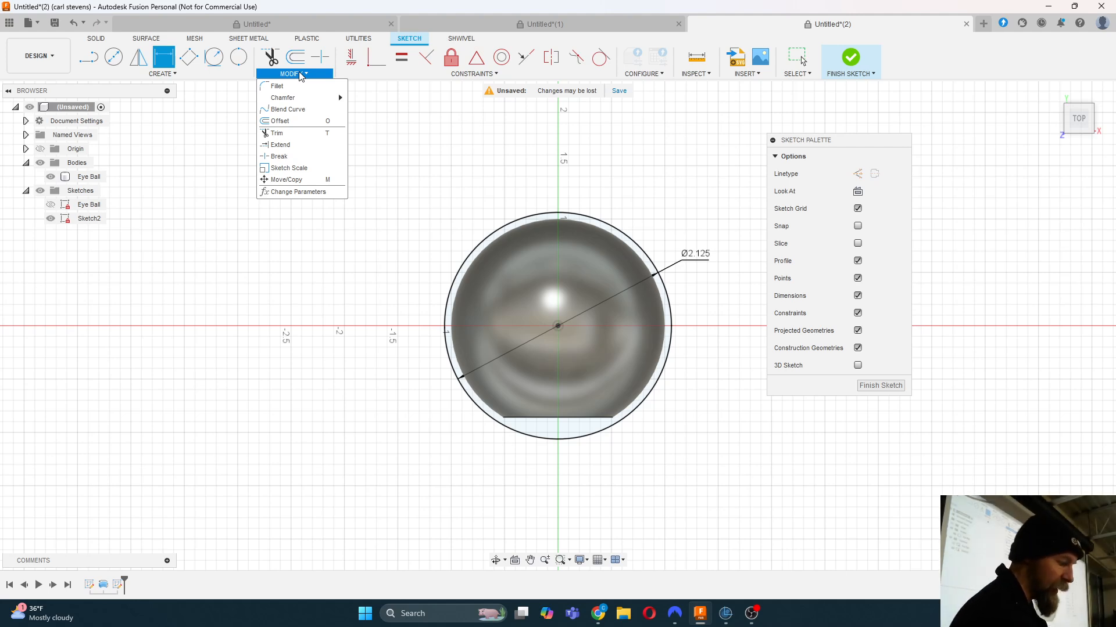
{"action": "left_click", "coordinate": [293, 125]}
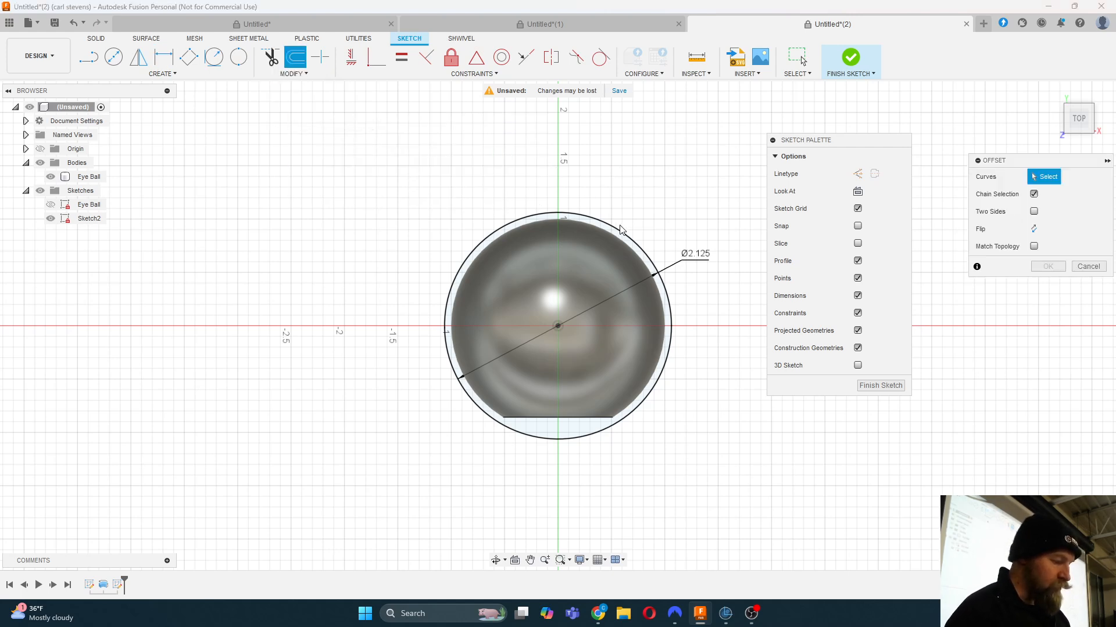
{"action": "left_click", "coordinate": [670, 305]}
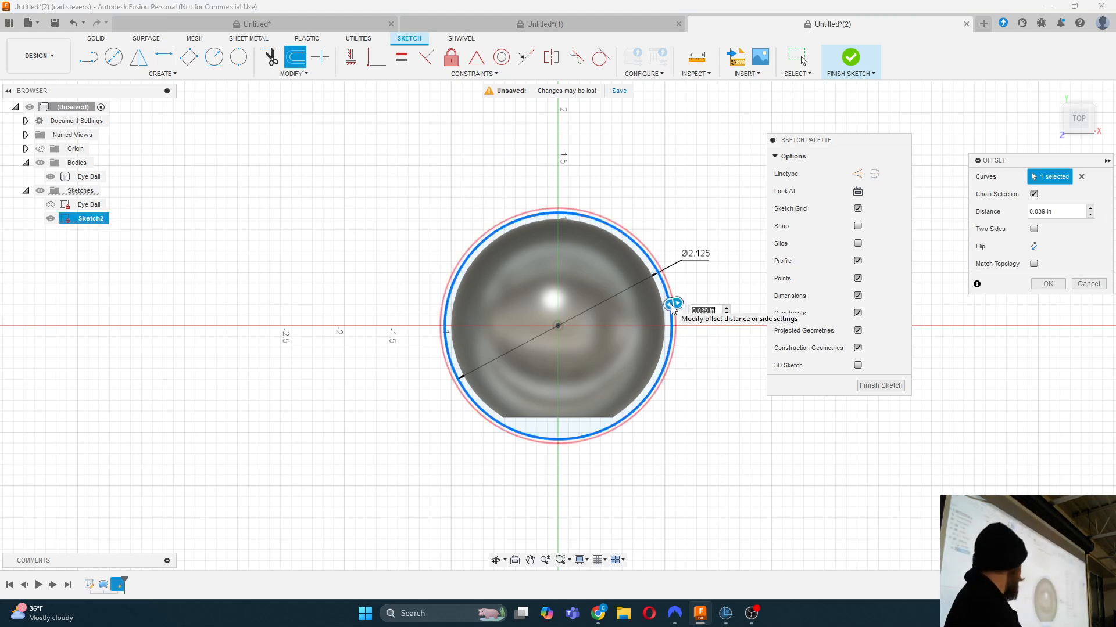
{"action": "left_click_drag", "start_coordinate": [672, 305], "coordinate": [684, 301]}
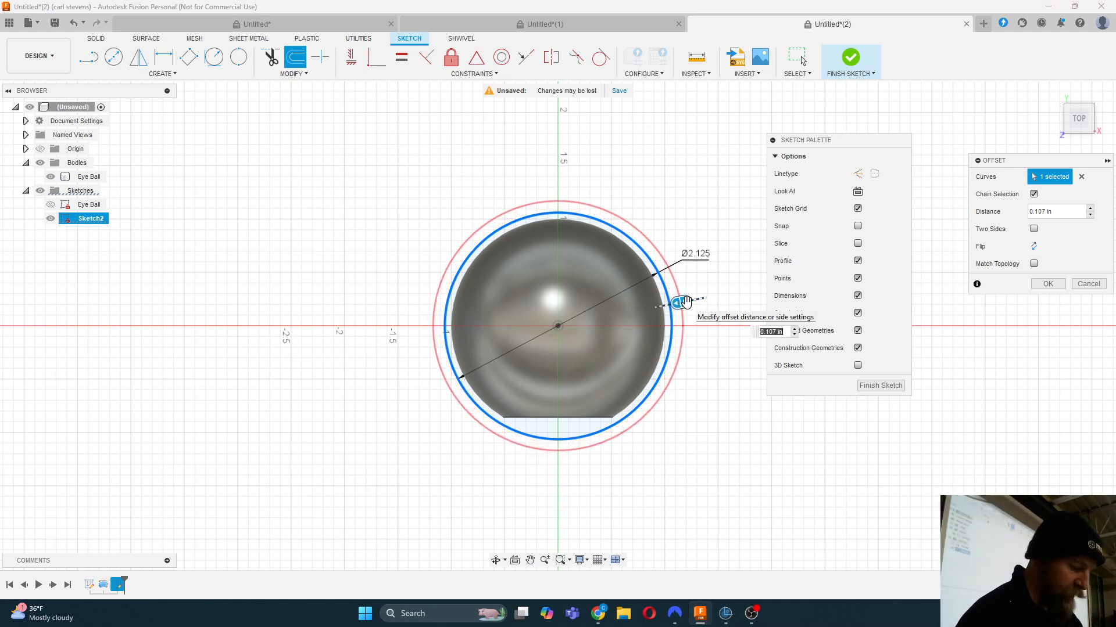
{"action": "type", "text": ".1"}
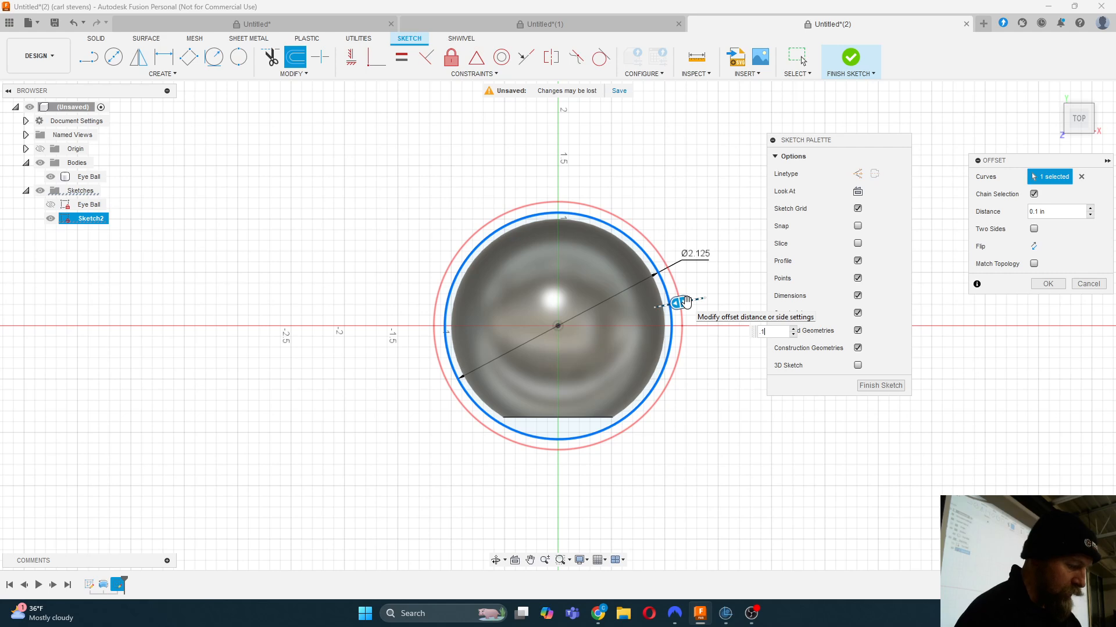
{"action": "type", "text": "25"}
{"action": "key", "text": "BackSpace"}
{"action": "key", "text": "BackSpace"}
{"action": "key", "text": "BackSpace"}
{"action": "key", "text": "BackSpace"}
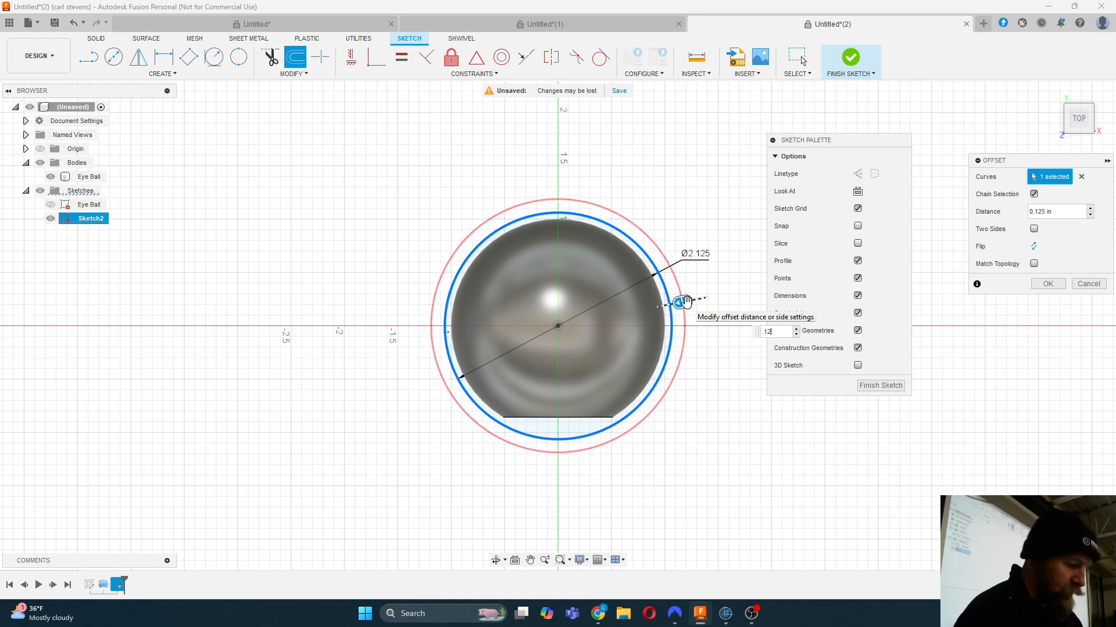
{"action": "type", "text": "3mm"}
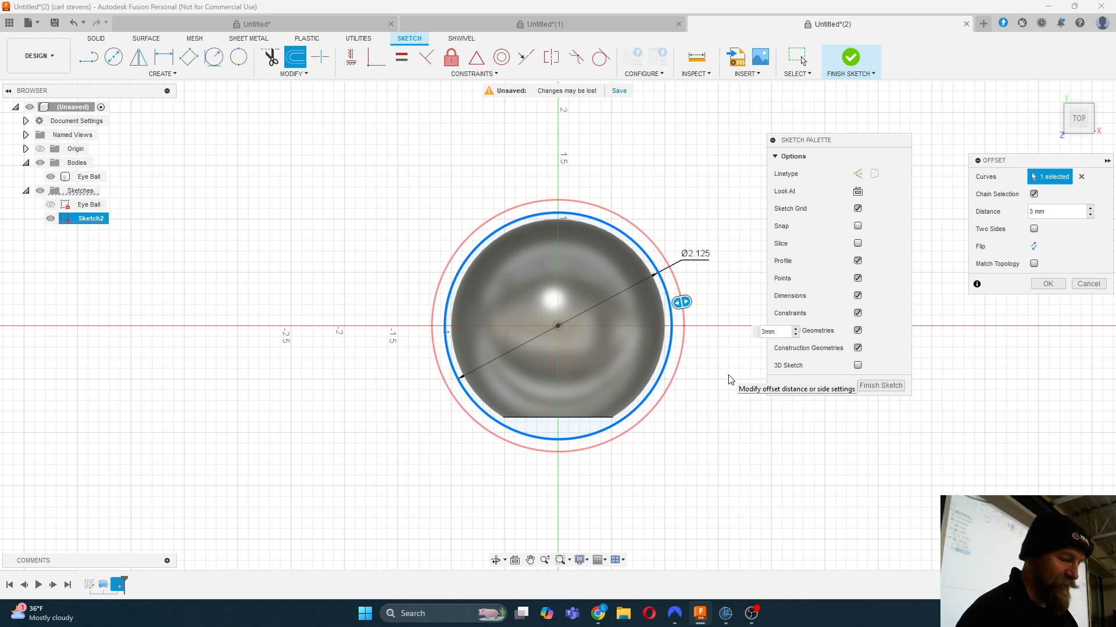
{"action": "key", "text": "Return"}
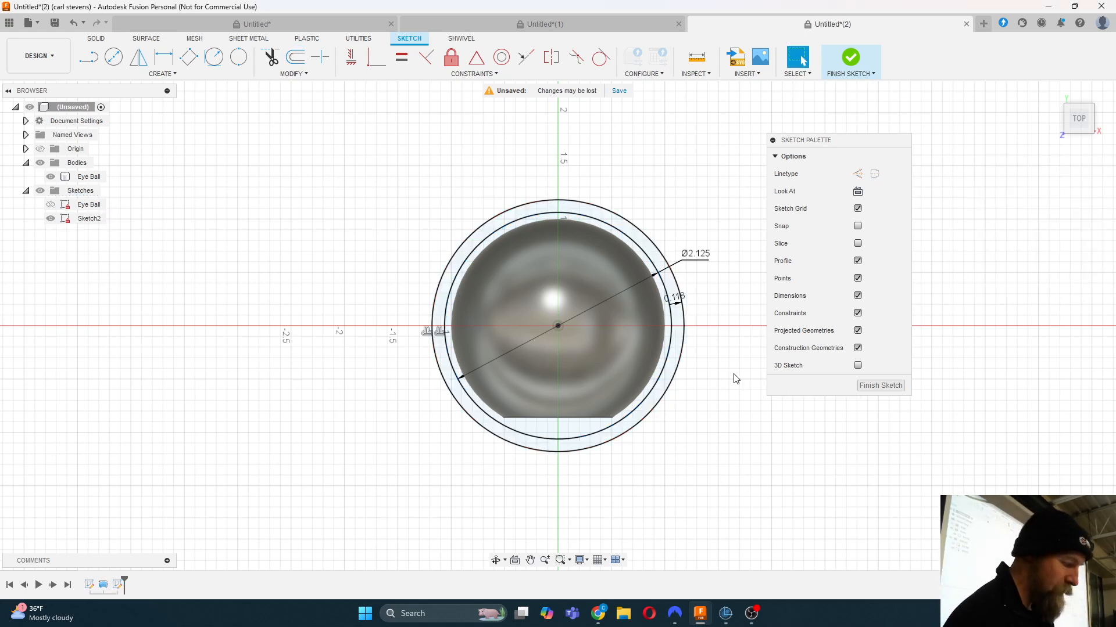
{"action": "left_click_drag", "start_coordinate": [675, 301], "coordinate": [705, 306]}
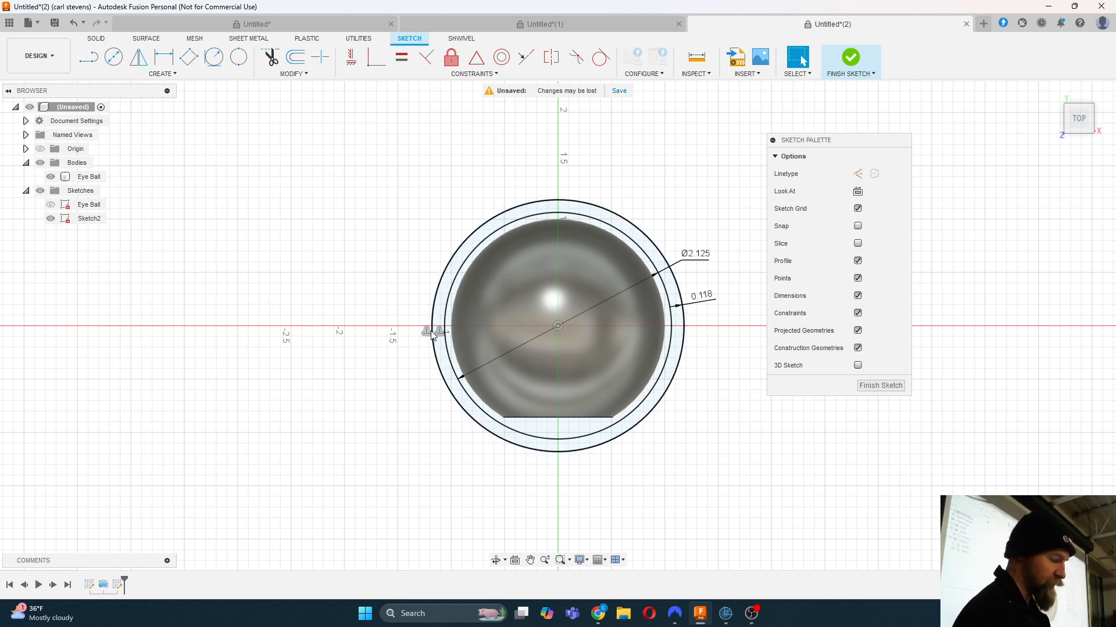
Step: Draw a nearly horizontal line across the circles, just above the centre, between opposite sides of the outer circle
{"action": "key", "text": "l"}
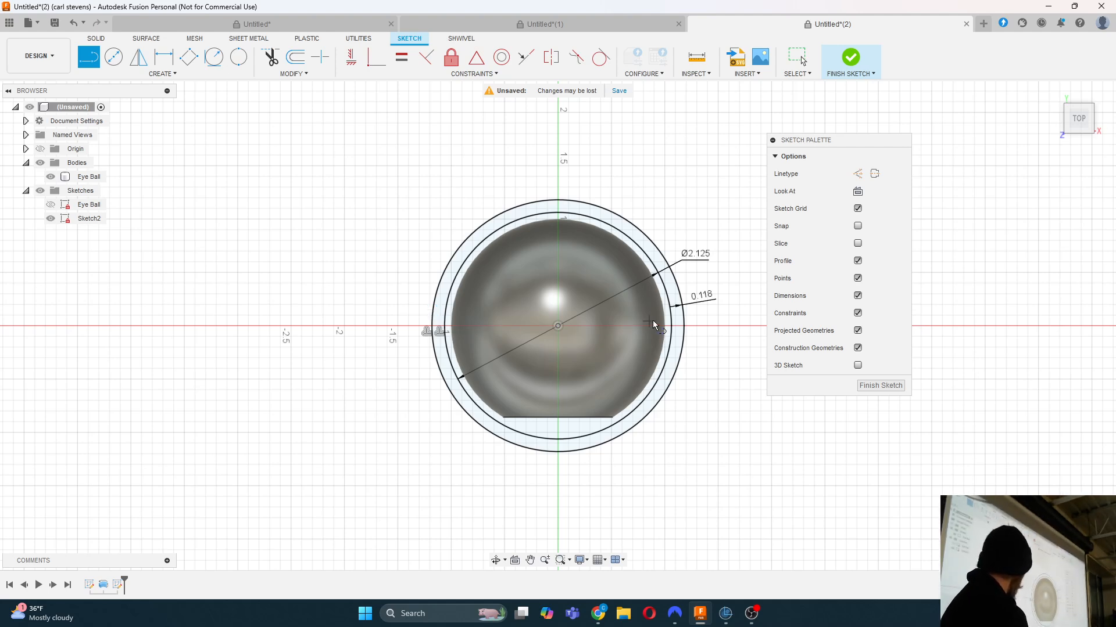
{"action": "left_click", "coordinate": [430, 312]}
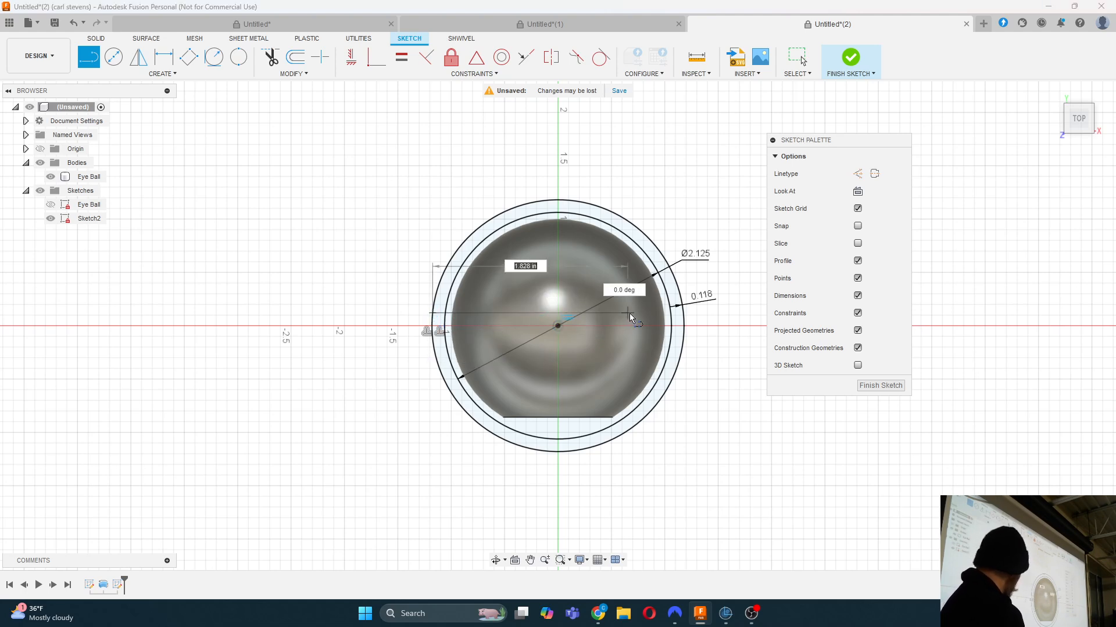
{"action": "left_click", "coordinate": [685, 318]}
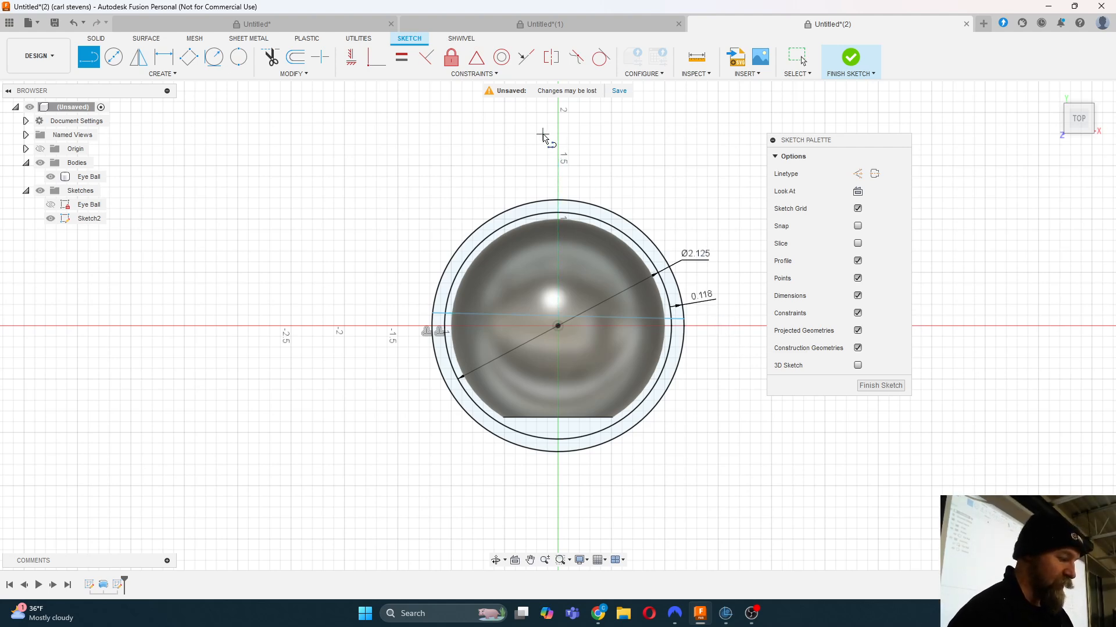
Step: Make the line coincident with the circles' centre point and test its remaining freedom to rotate
{"action": "left_click", "coordinate": [488, 76]}
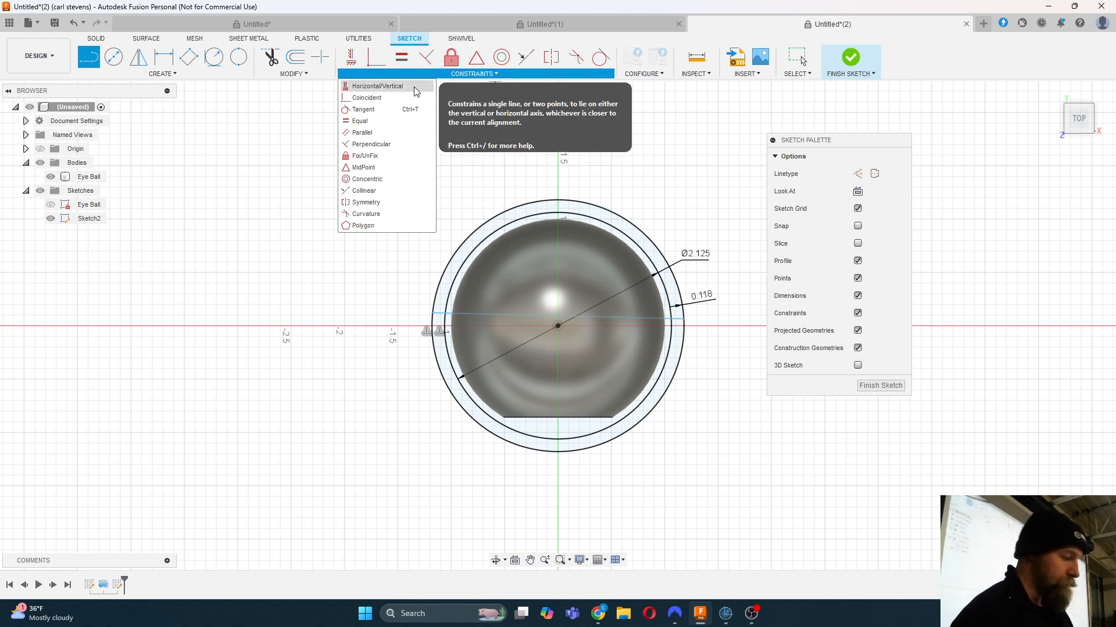
{"action": "left_click", "coordinate": [392, 99]}
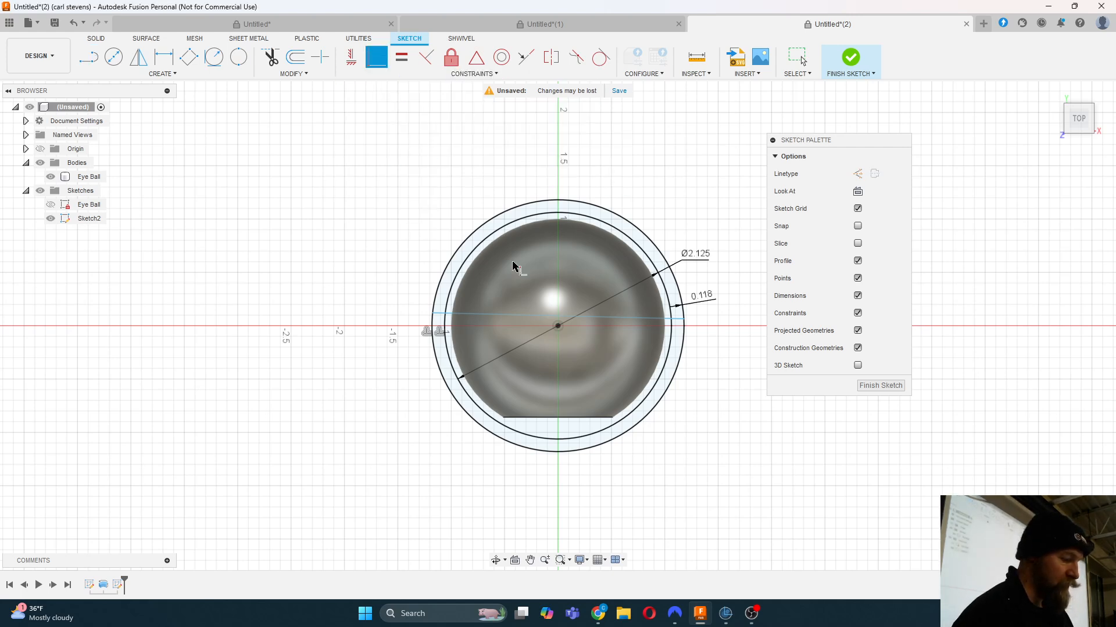
{"action": "left_click", "coordinate": [540, 318]}
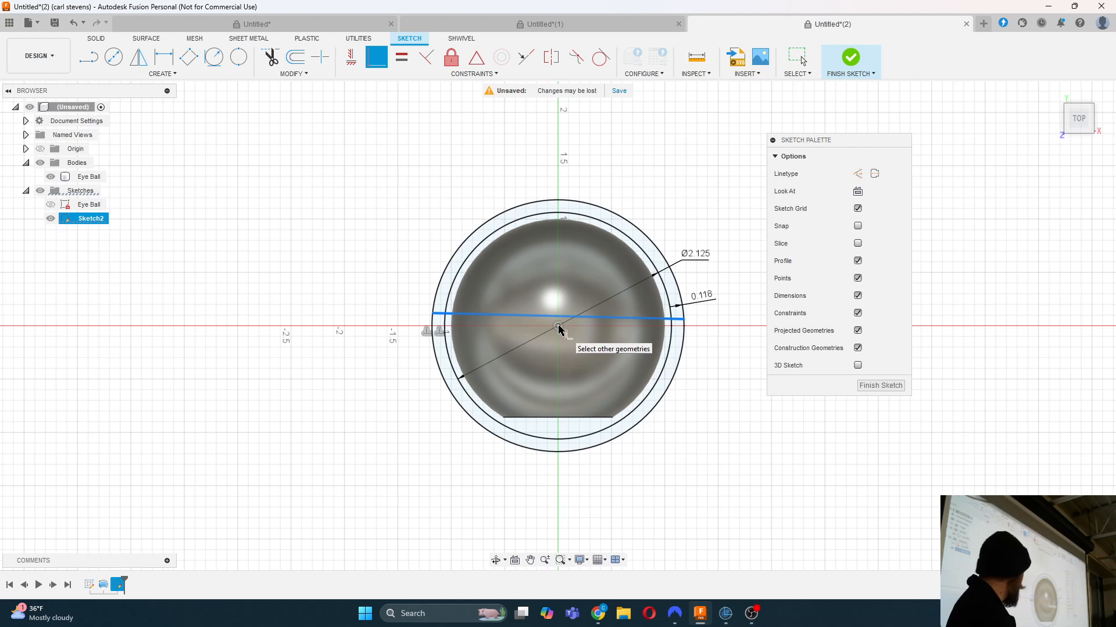
{"action": "left_click", "coordinate": [559, 327]}
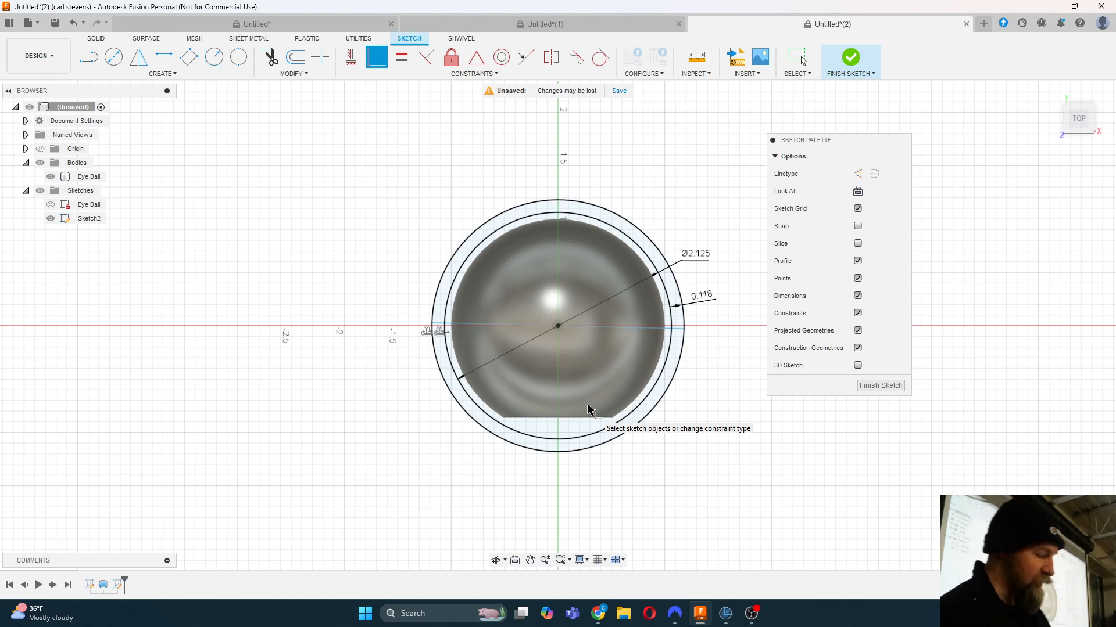
{"action": "key", "text": "Escape"}
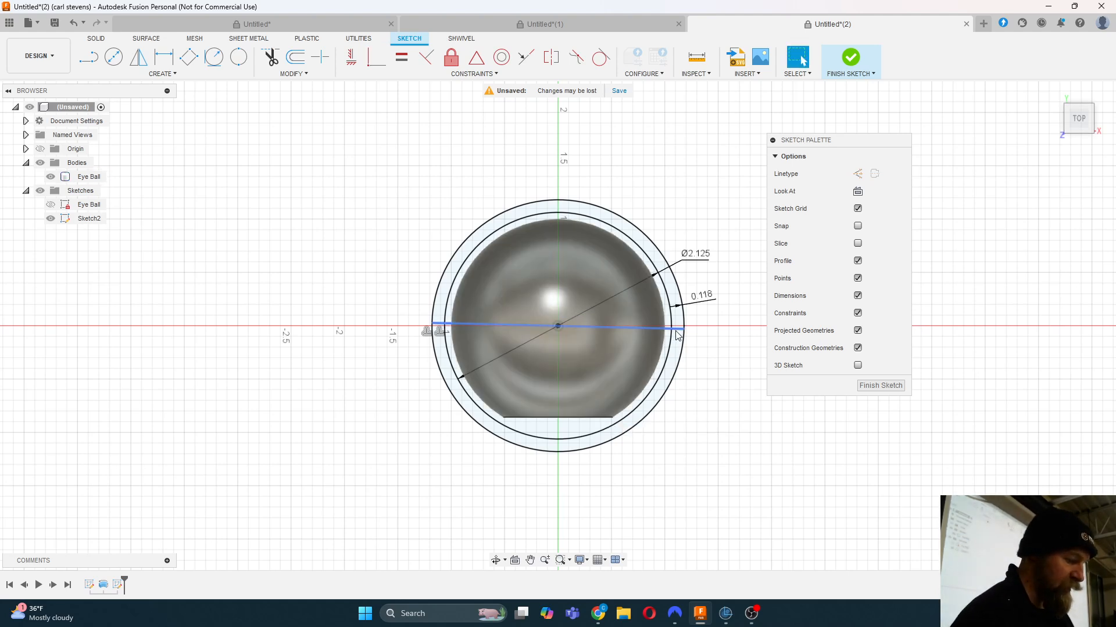
{"action": "mouse_move", "coordinate": [678, 335]}
{"action": "left_mouse_down"}
{"action": "mouse_move", "coordinate": [691, 331]}
{"action": "mouse_move", "coordinate": [684, 312]}
{"action": "left_mouse_up"}
{"action": "left_click_drag", "start_coordinate": [675, 258], "coordinate": [668, 499]}
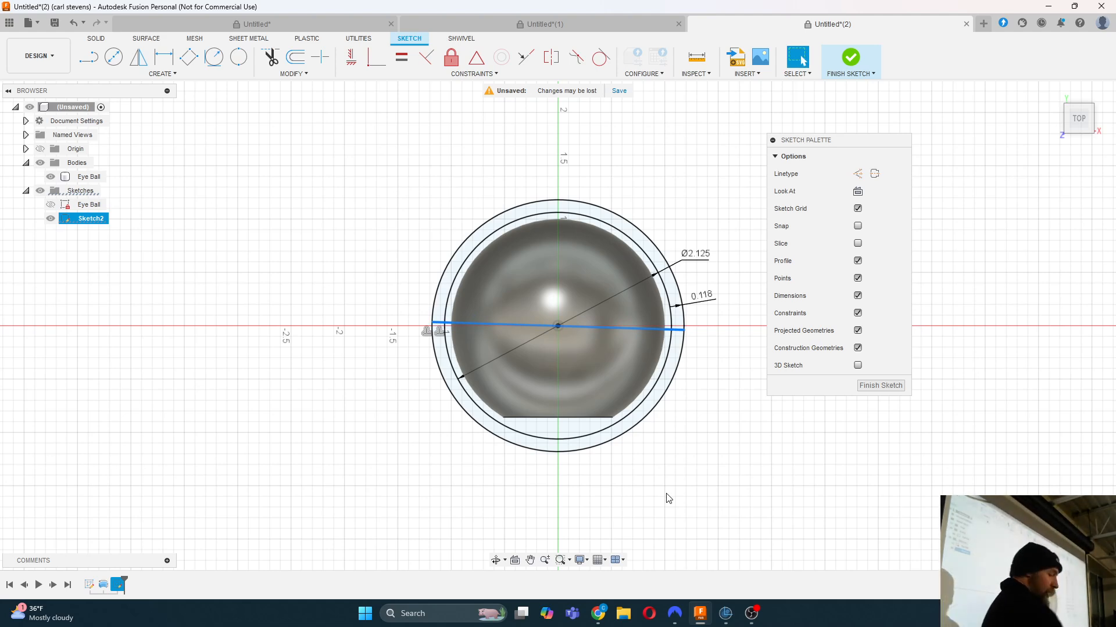
{"action": "left_click", "coordinate": [740, 448]}
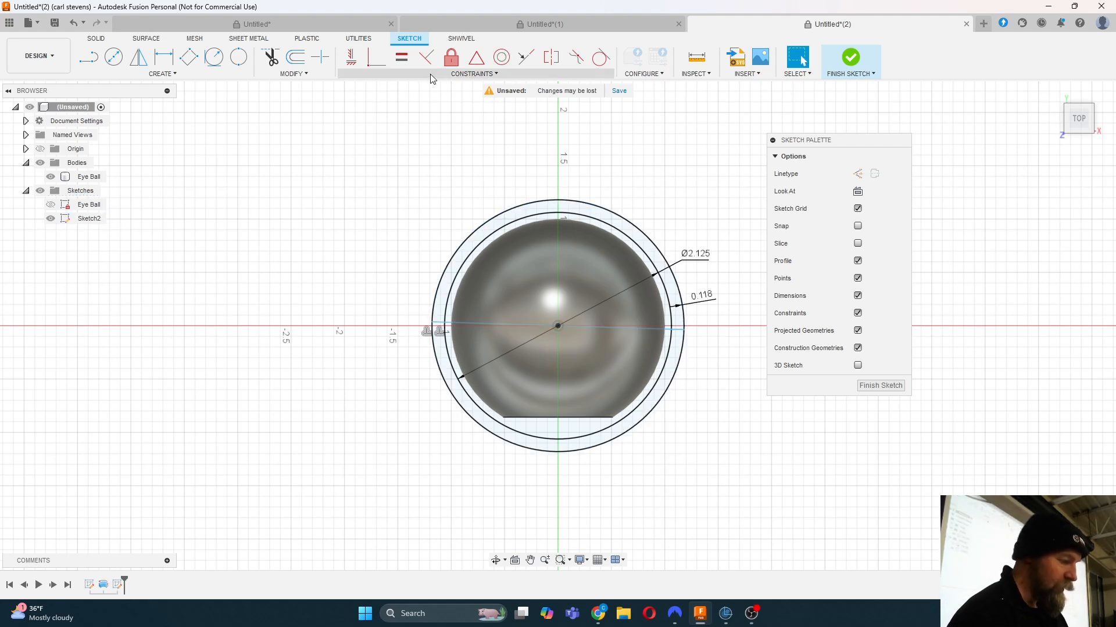
Step: Apply a Horizontal/Vertical constraint to the line through the centre and finish the sketch
{"action": "left_click", "coordinate": [393, 75]}
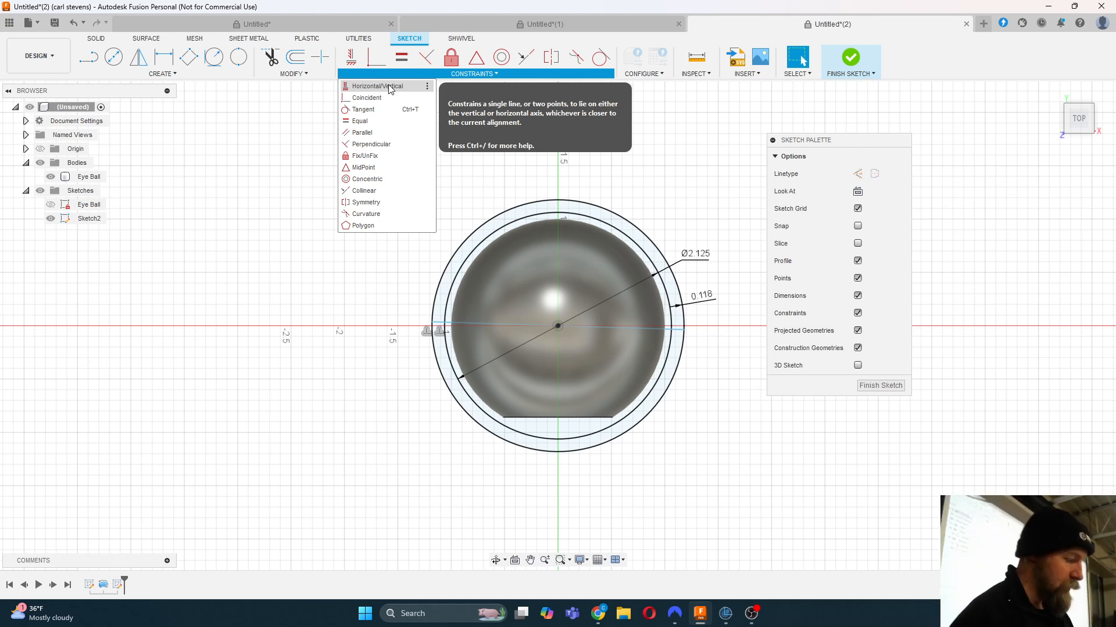
{"action": "left_click", "coordinate": [390, 88]}
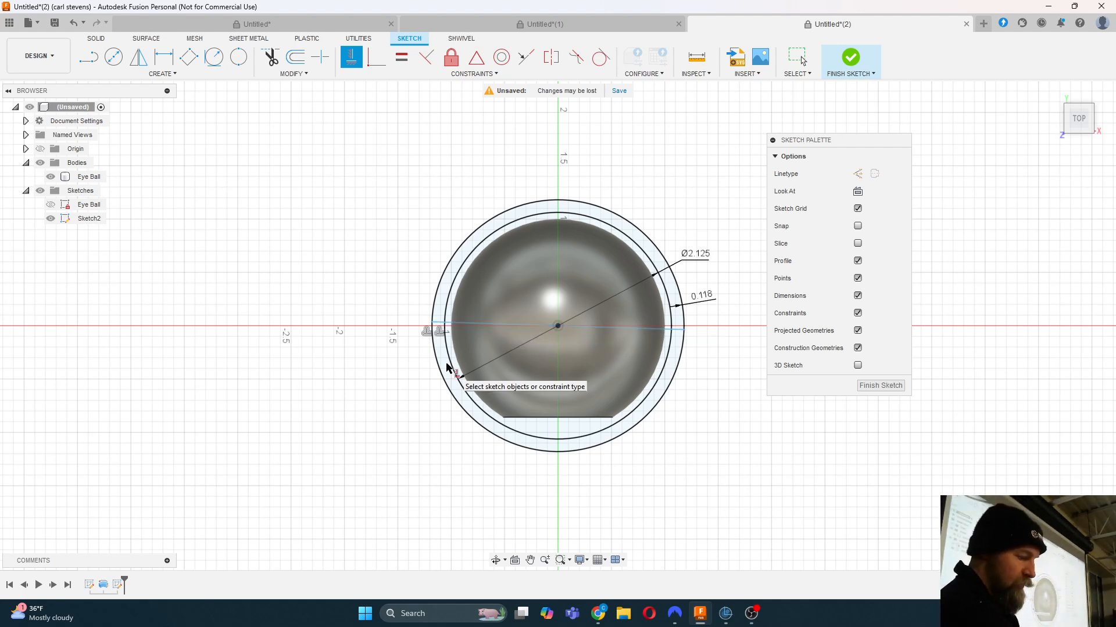
{"action": "left_click", "coordinate": [470, 325]}
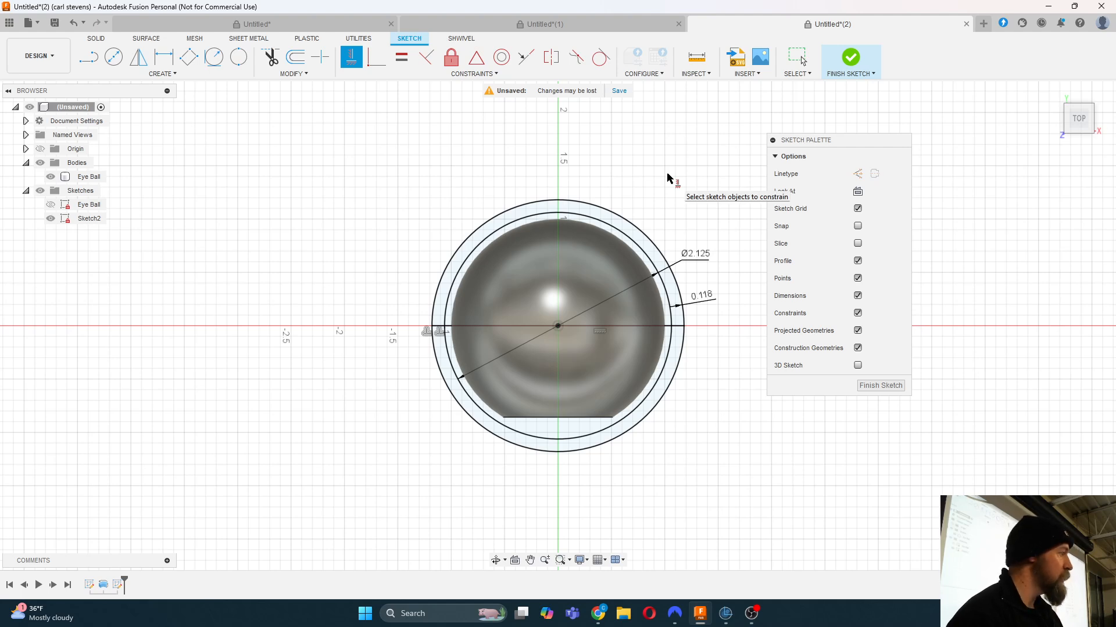
{"action": "left_click", "coordinate": [850, 58]}
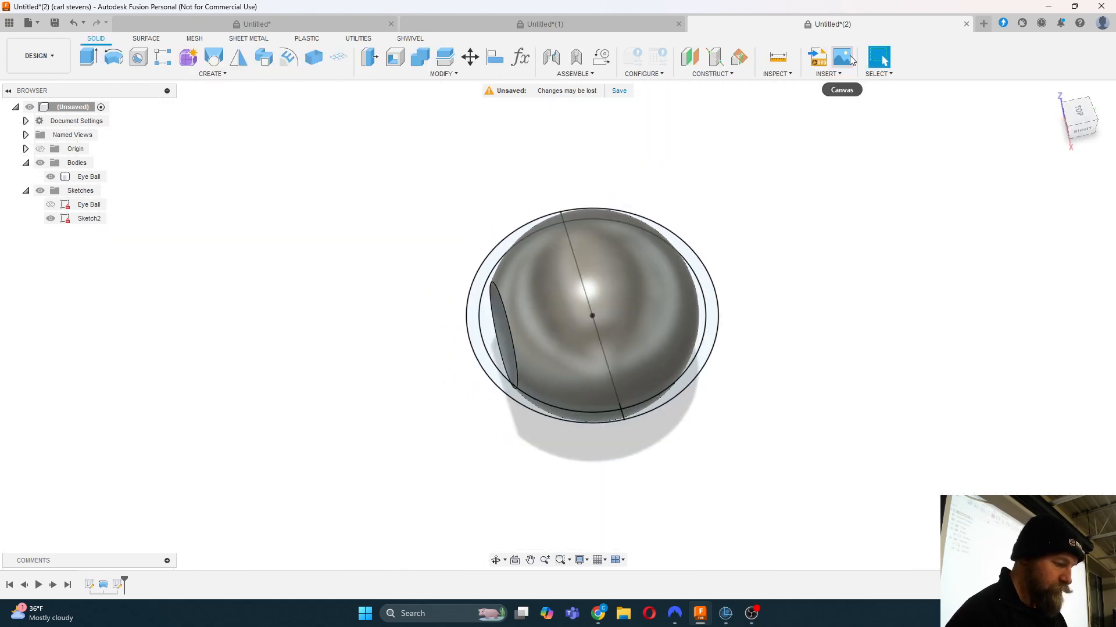
Step: Rename the new sketch with the two concentric circles as Eye Lids
{"action": "left_click_drag", "start_coordinate": [1085, 124], "coordinate": [1076, 94]}
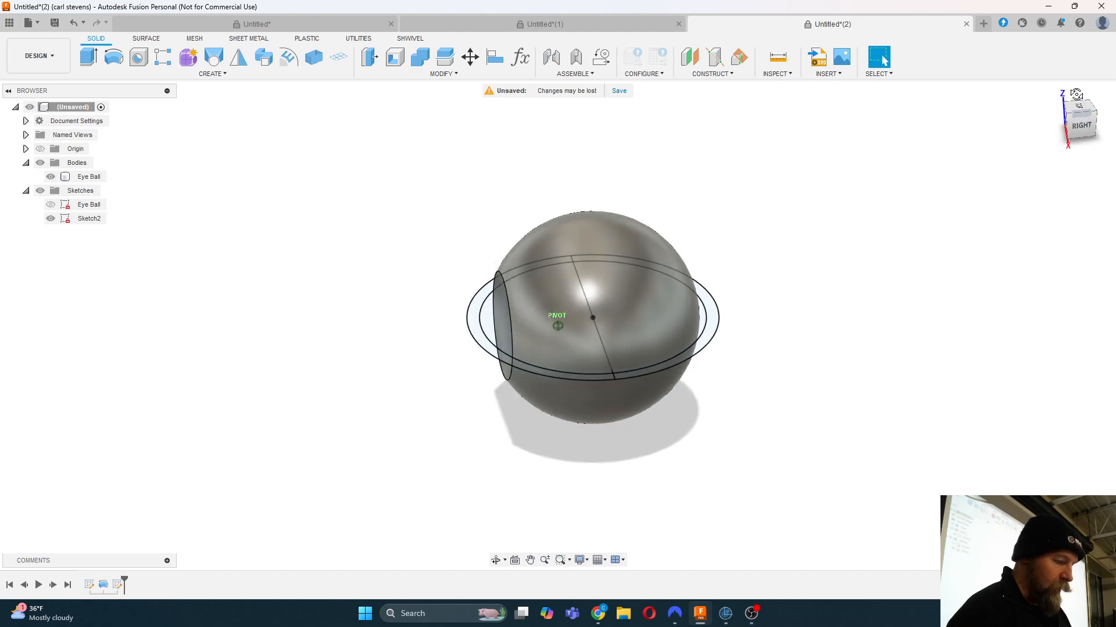
{"action": "left_click", "coordinate": [88, 219]}
{"action": "left_click", "coordinate": [86, 219]}
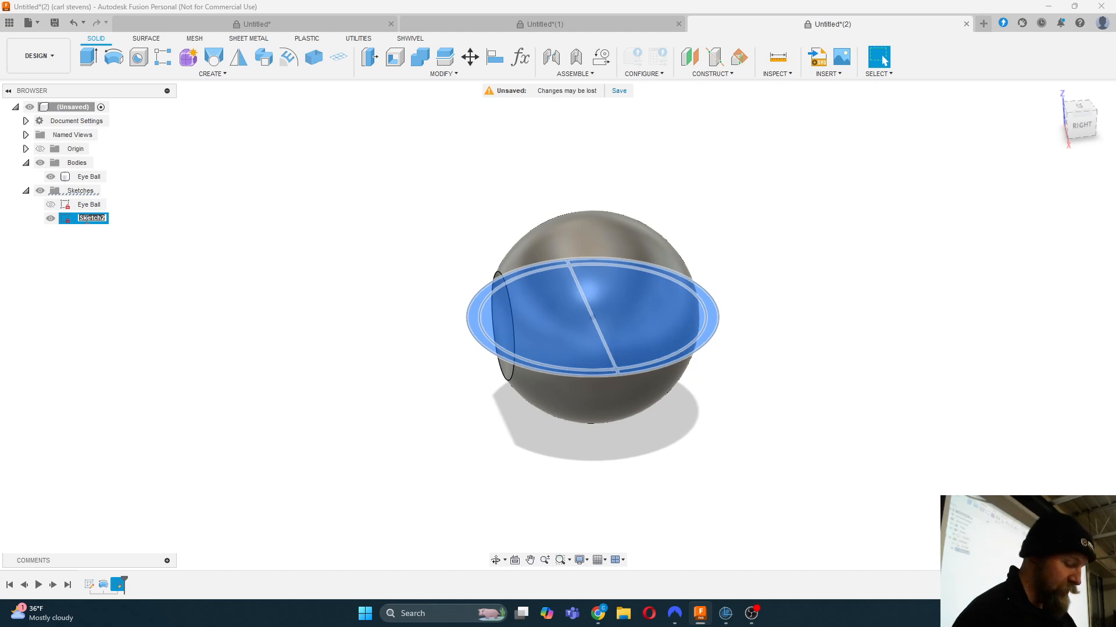
{"action": "type", "text": "Eye"}
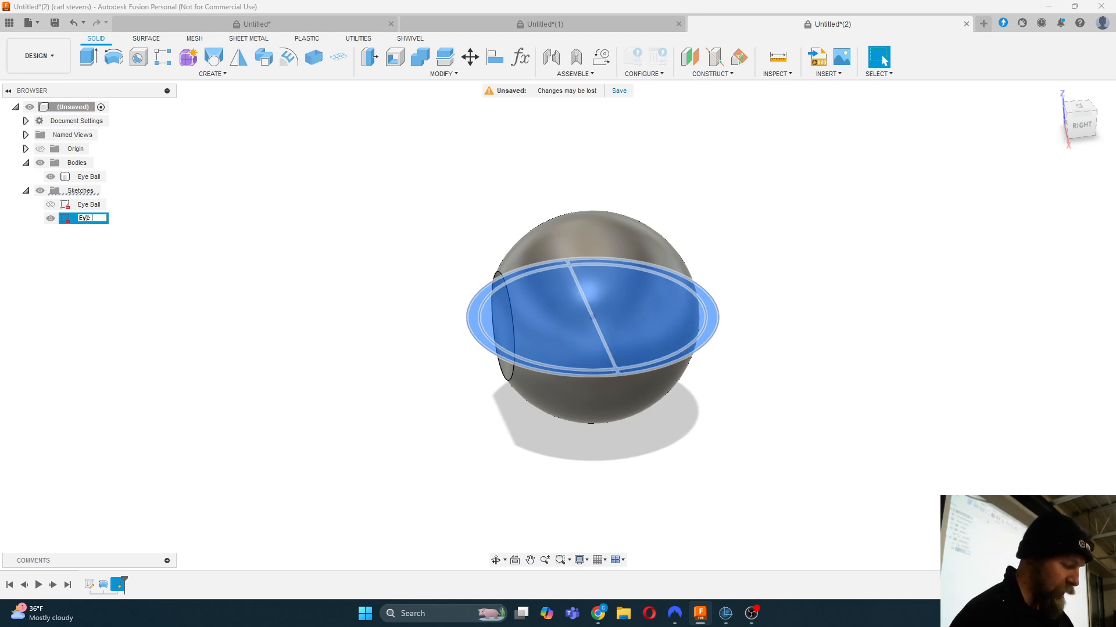
{"action": "type", "text": " Lids"}
{"action": "key", "text": "Return"}
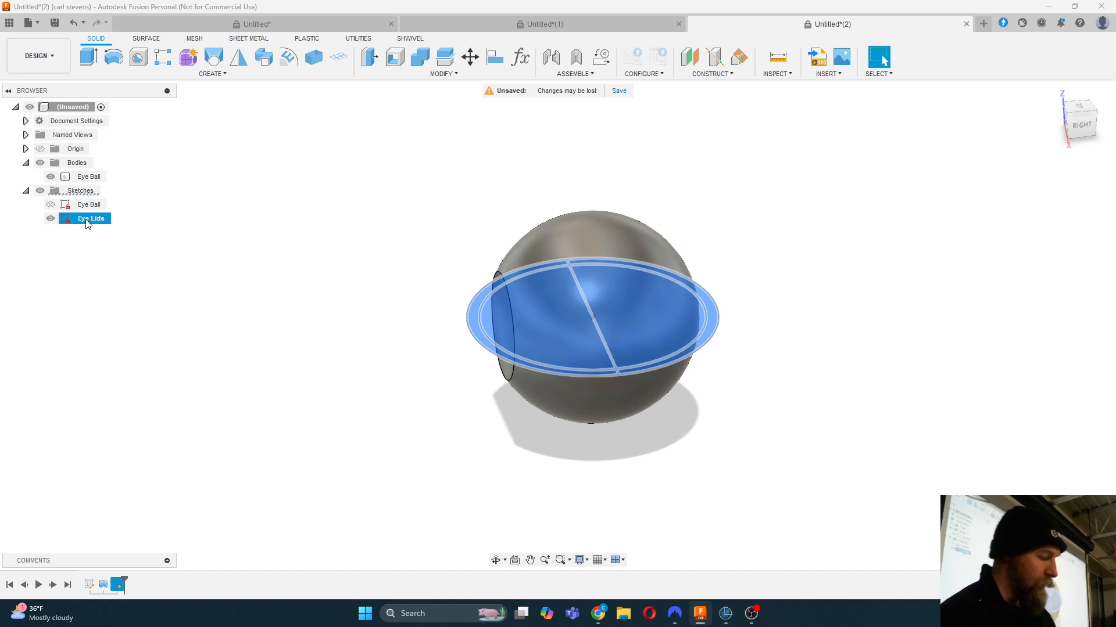
{"action": "left_click", "coordinate": [273, 236]}
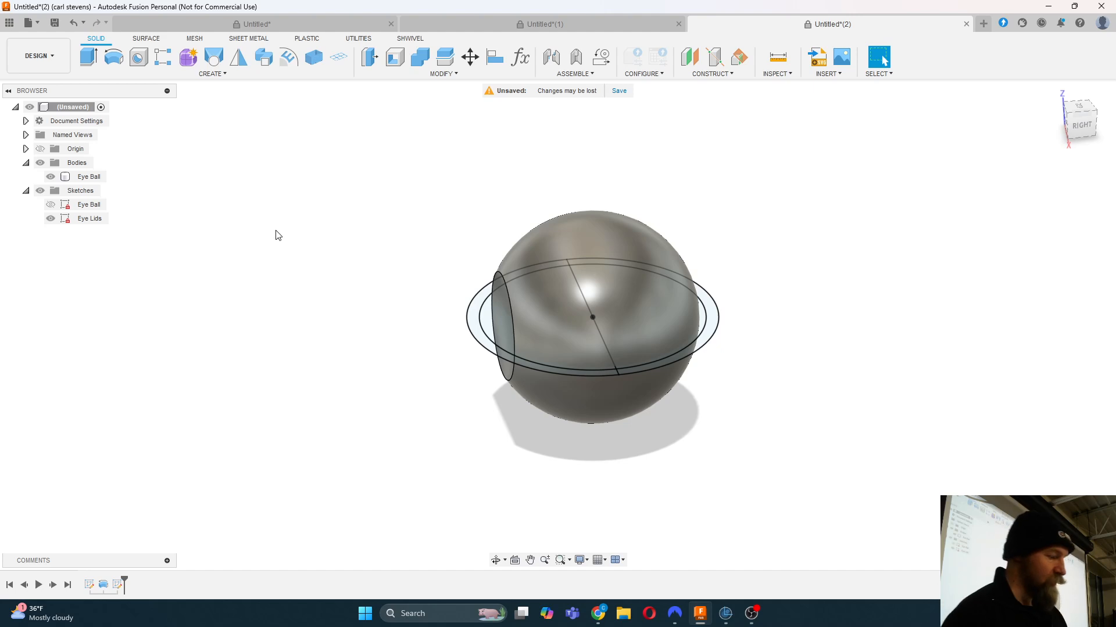
Step: Set up a Revolve of the half-ring profile on the eyeball's flat iris side, using the sketched centre line as the axis
{"action": "left_click", "coordinate": [219, 69]}
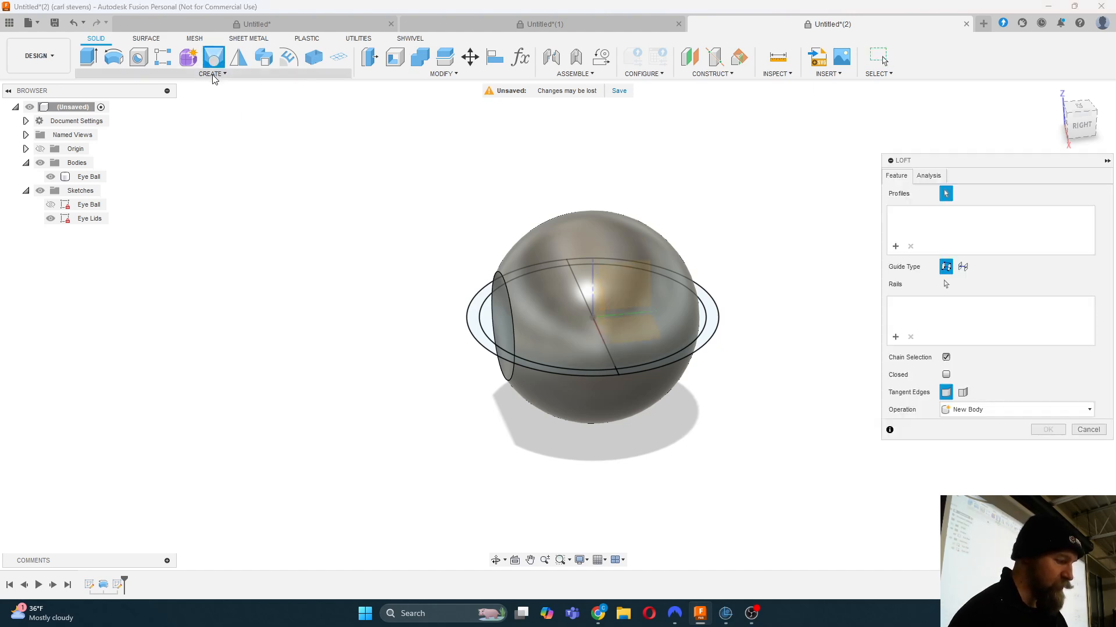
{"action": "left_click", "coordinate": [213, 75]}
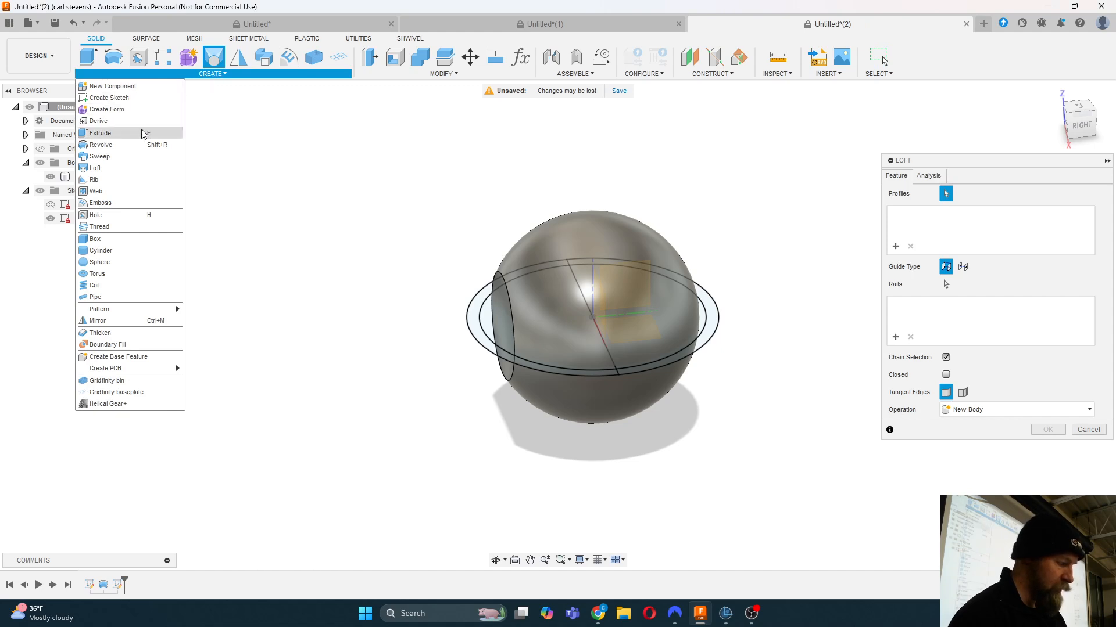
{"action": "left_click", "coordinate": [130, 146]}
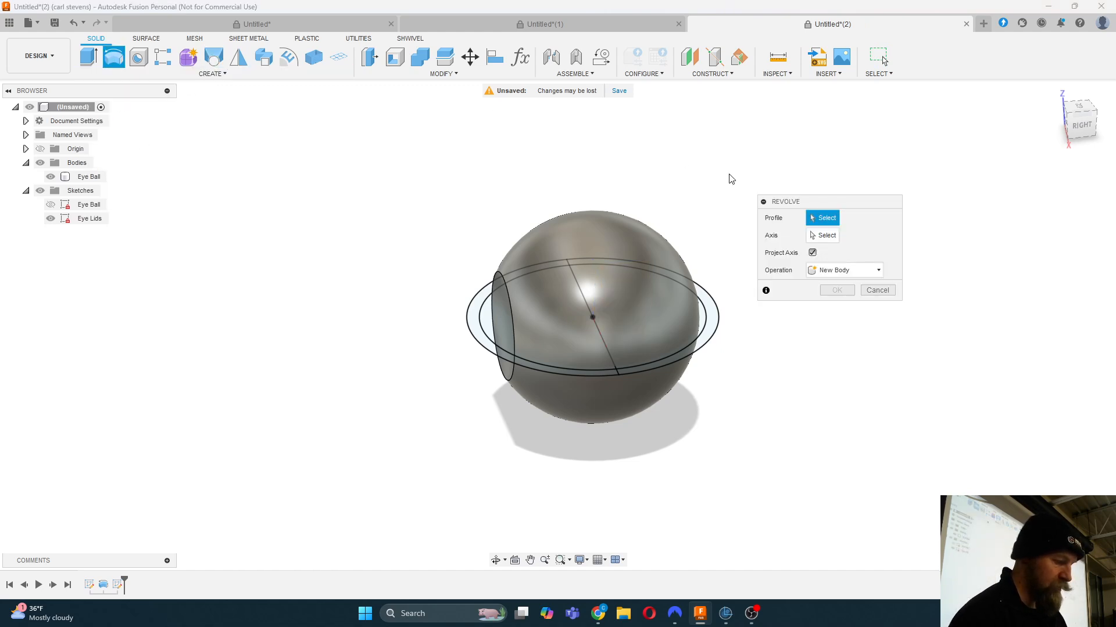
{"action": "left_click_drag", "start_coordinate": [795, 198], "coordinate": [783, 150]}
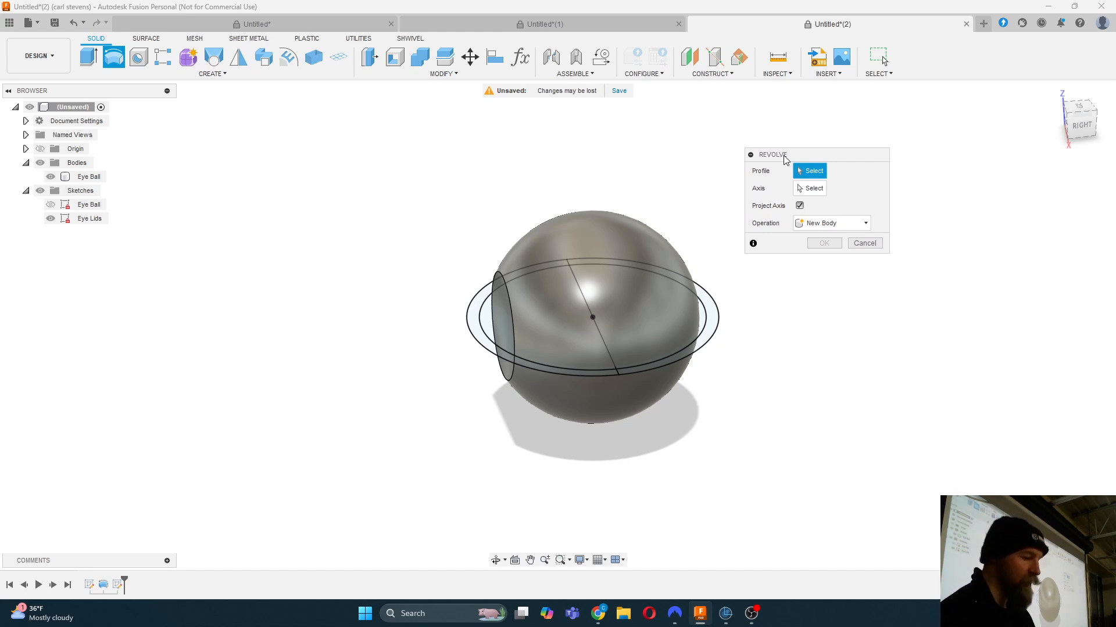
{"action": "left_click", "coordinate": [475, 315]}
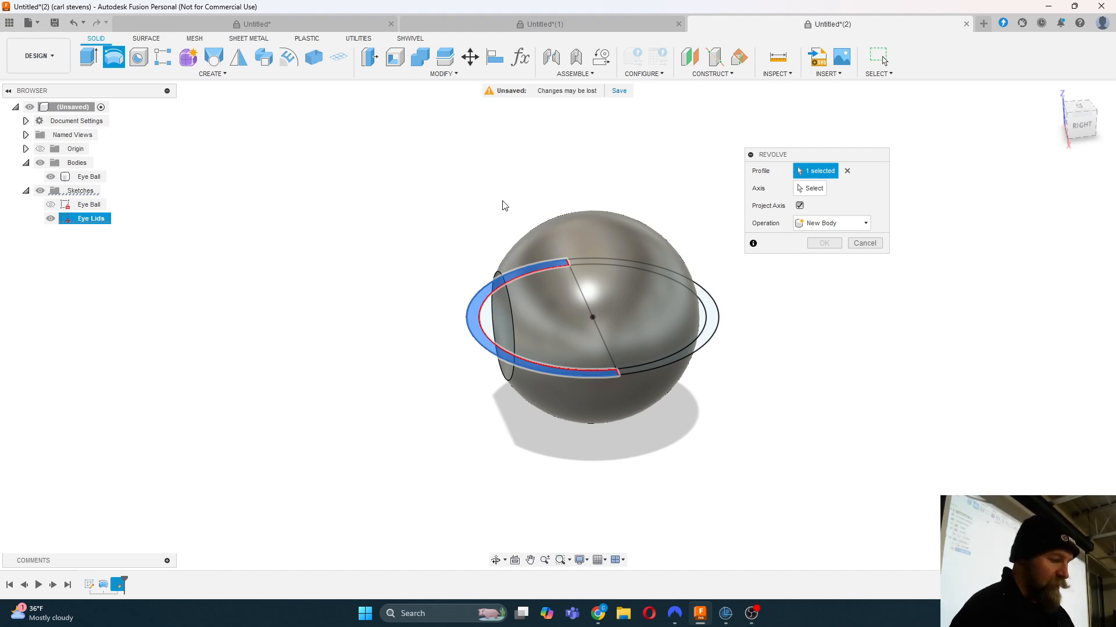
{"action": "left_click", "coordinate": [809, 188]}
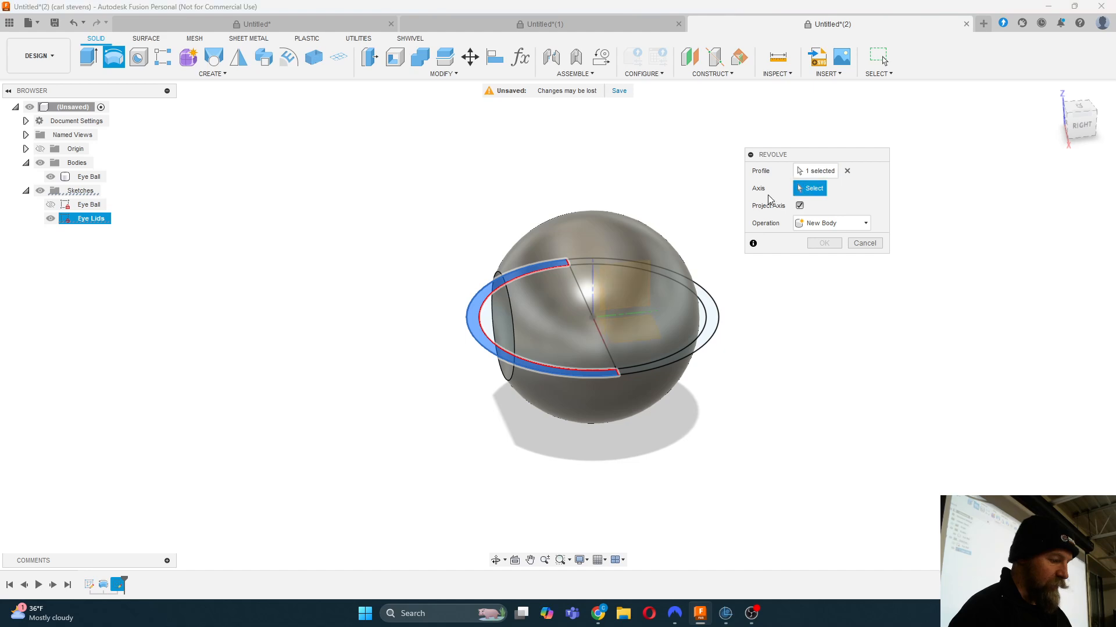
{"action": "left_click", "coordinate": [586, 300]}
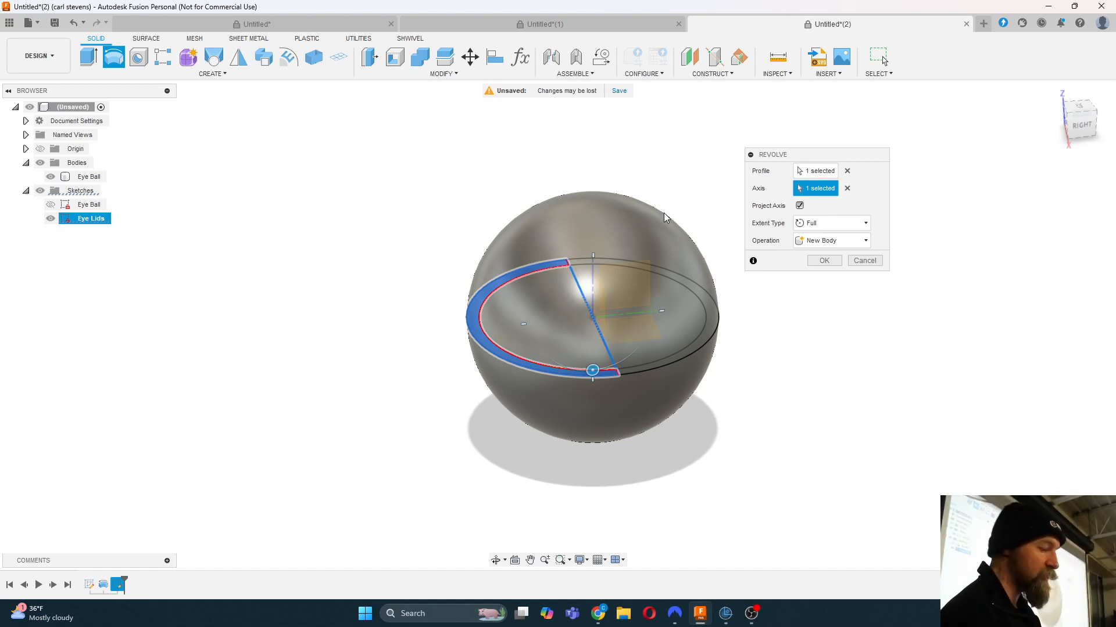
Step: Set the revolve to a partial extent of 110 degrees and create the lid as a new body
{"action": "left_click", "coordinate": [838, 226]}
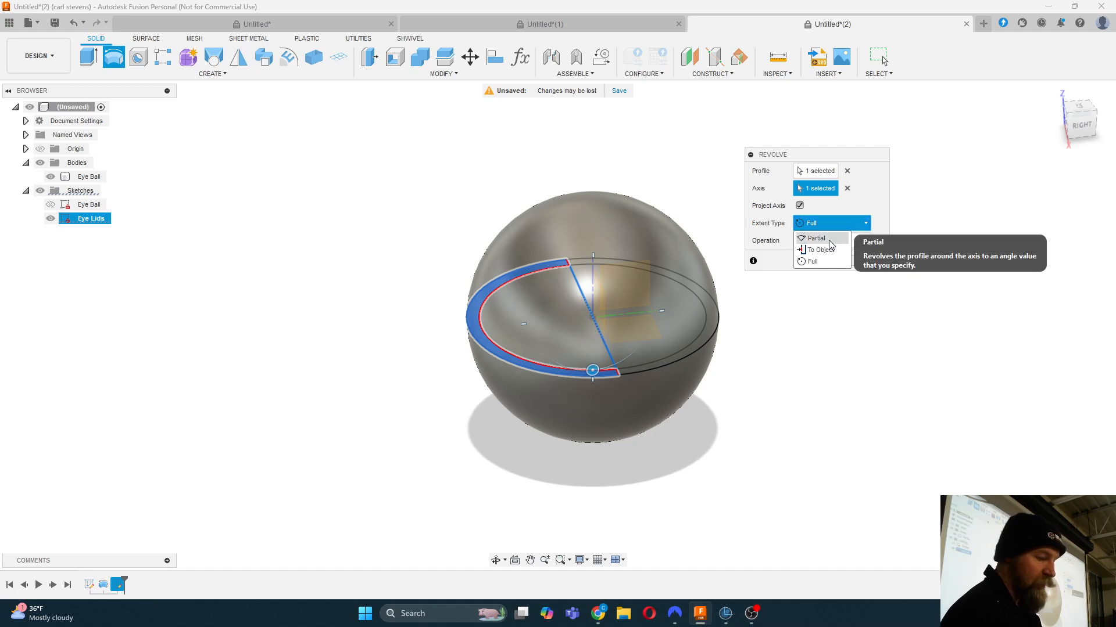
{"action": "left_click", "coordinate": [830, 239]}
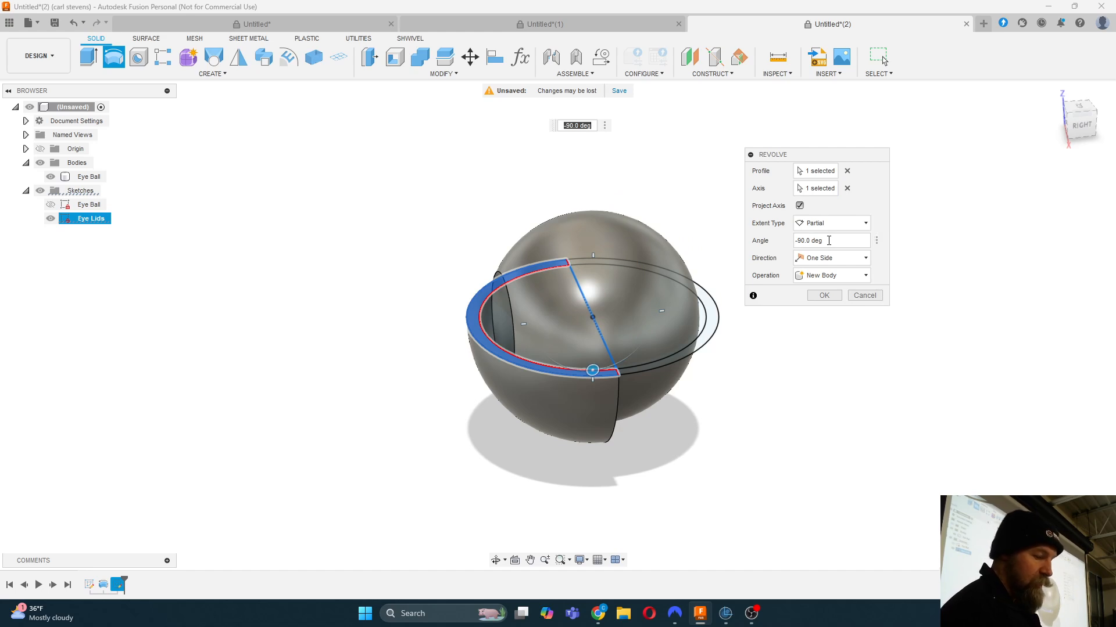
{"action": "left_click", "coordinate": [828, 240]}
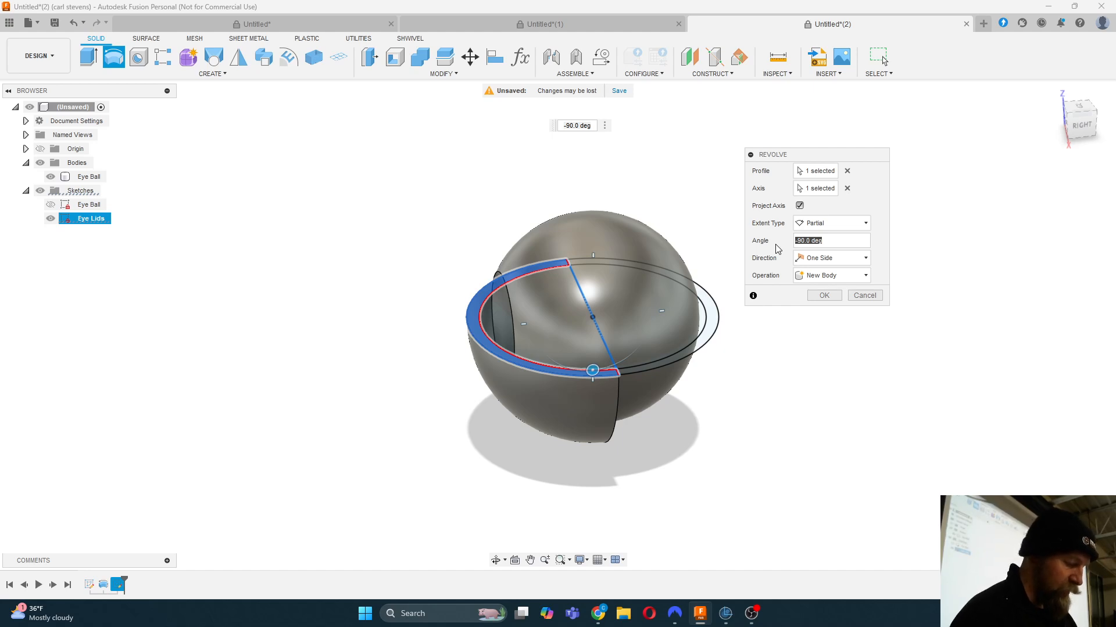
{"action": "type", "text": "110"}
{"action": "key", "text": "Return"}
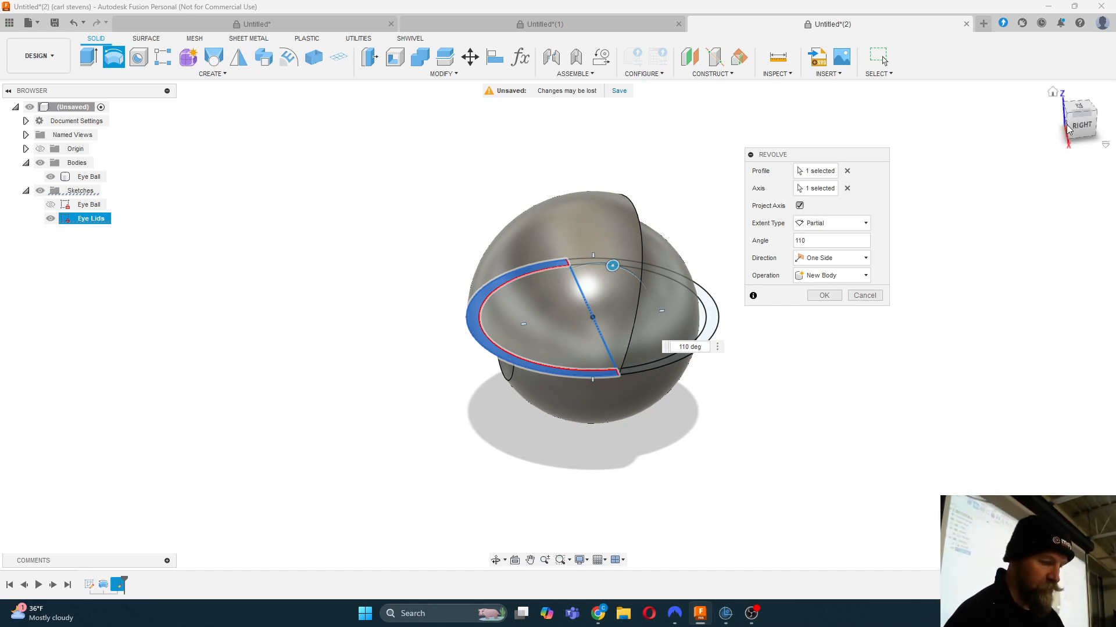
{"action": "left_click", "coordinate": [1082, 125]}
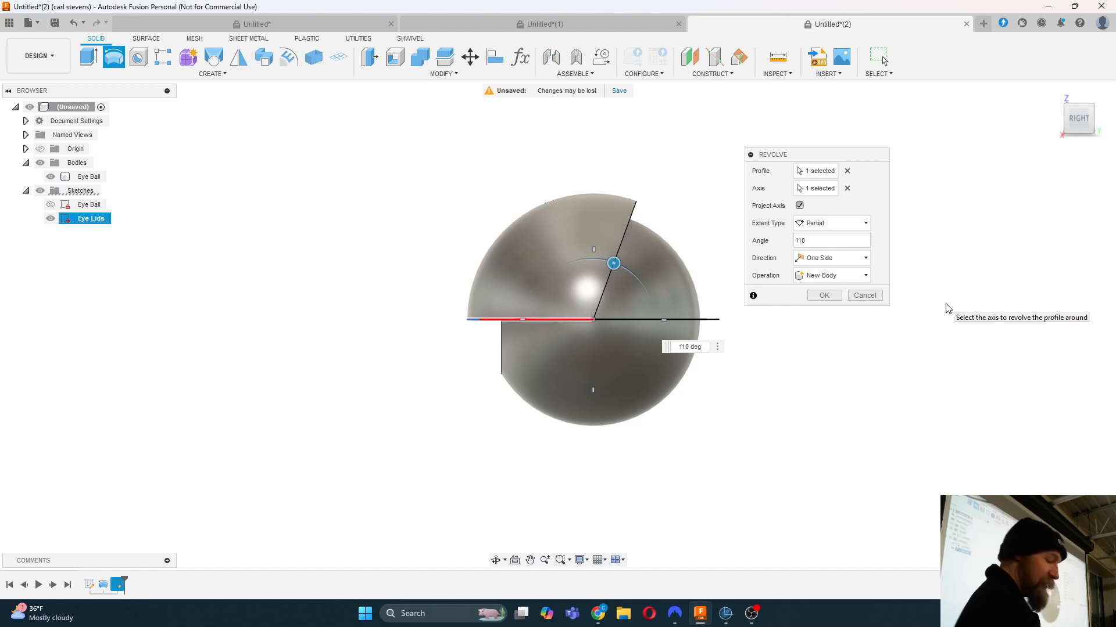
{"action": "left_click", "coordinate": [824, 296]}
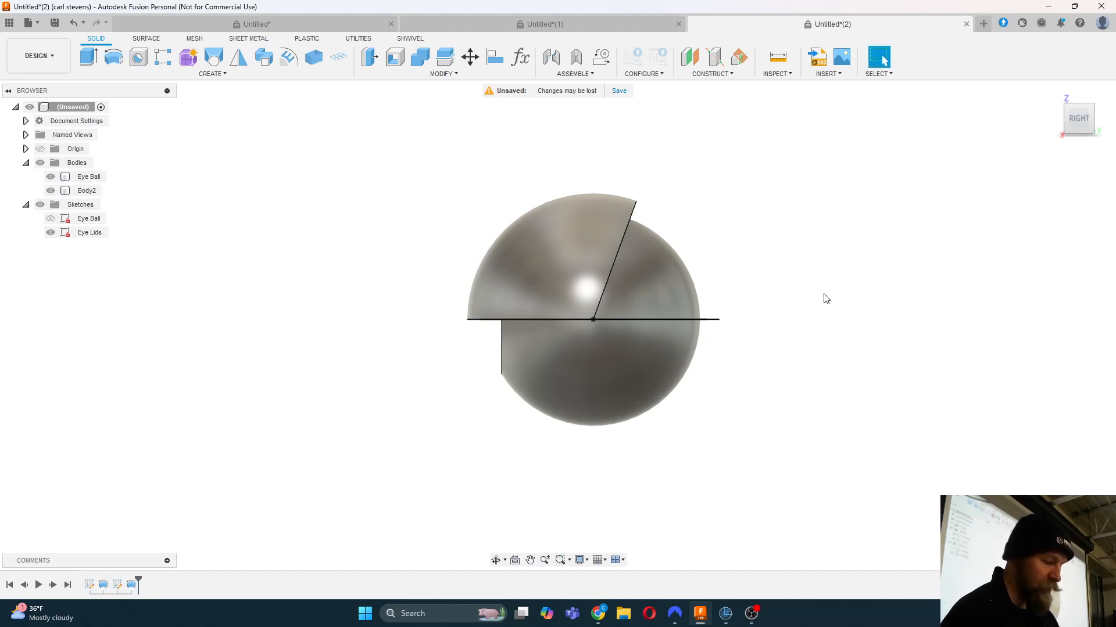
Step: Rename the newly revolved lid body as Upper Lid
{"action": "left_click_drag", "start_coordinate": [1082, 116], "coordinate": [1098, 128]}
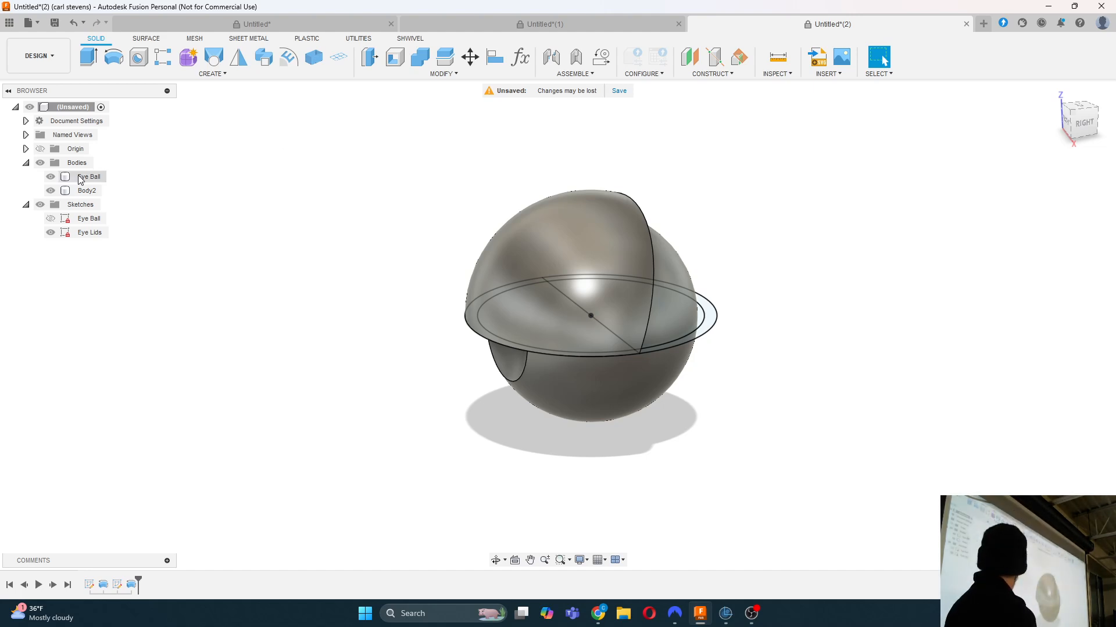
{"action": "left_click", "coordinate": [88, 191]}
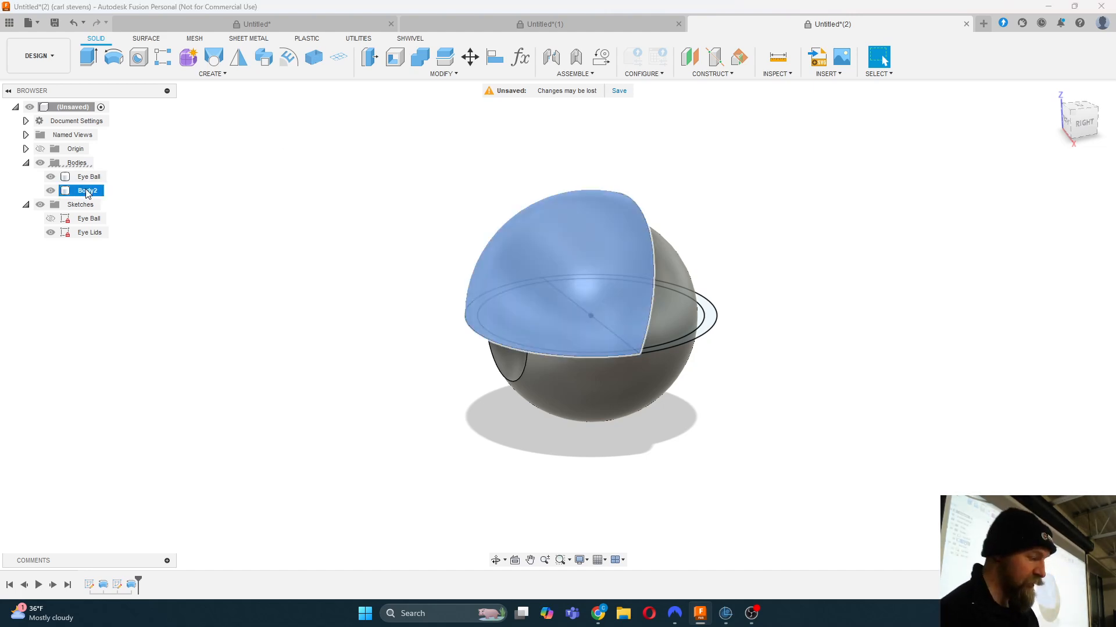
{"action": "double_click", "coordinate": [86, 191]}
{"action": "type", "text": "U"}
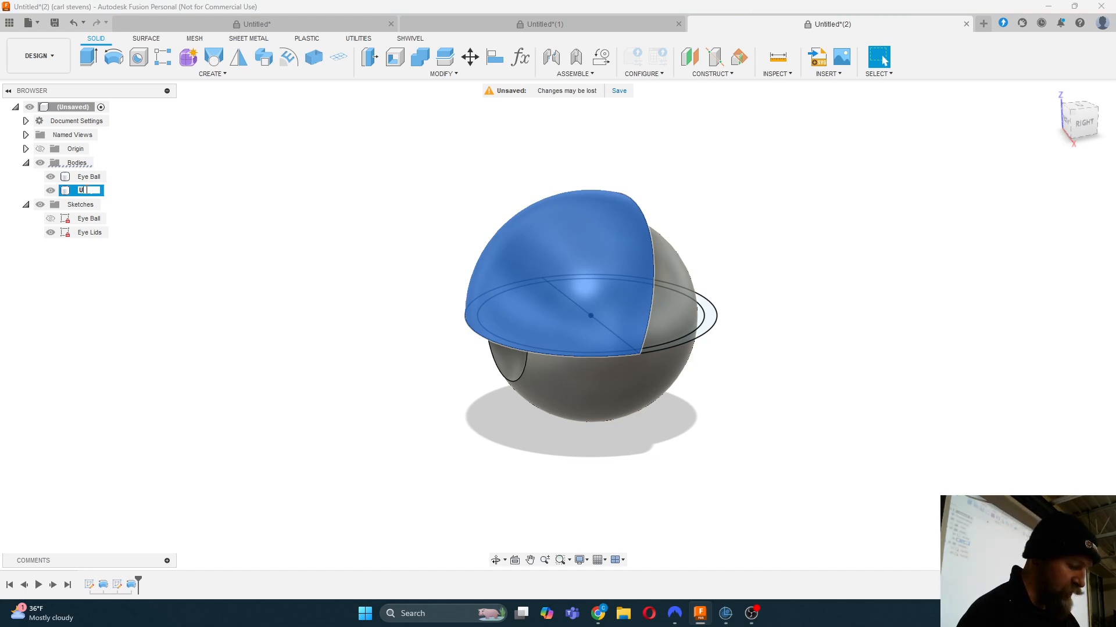
{"action": "type", "text": "pper Lid"}
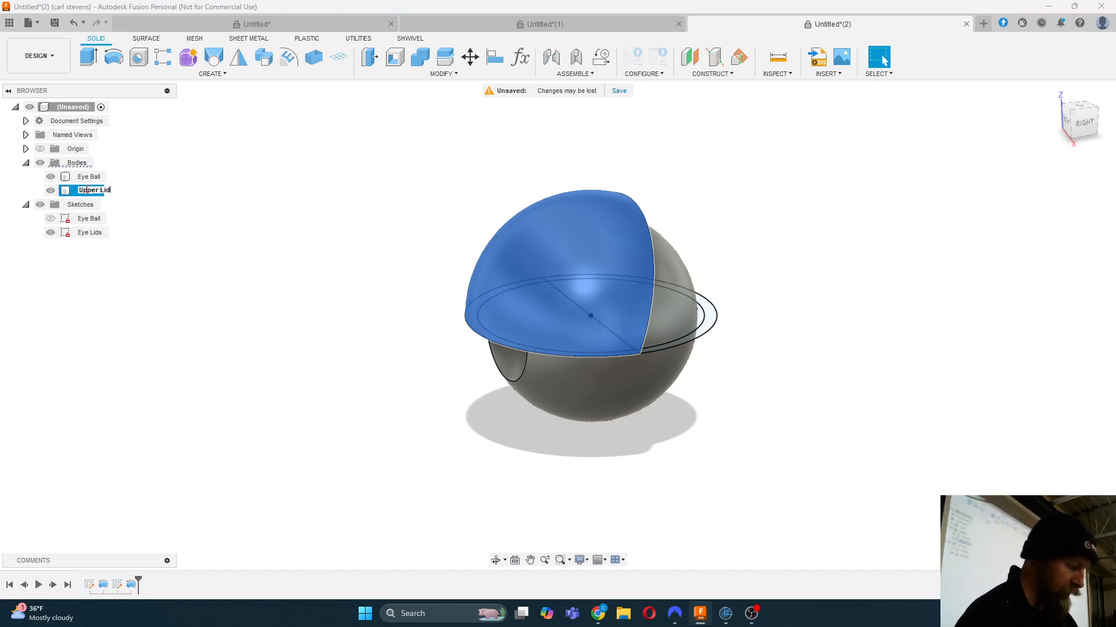
{"action": "key", "text": "Return"}
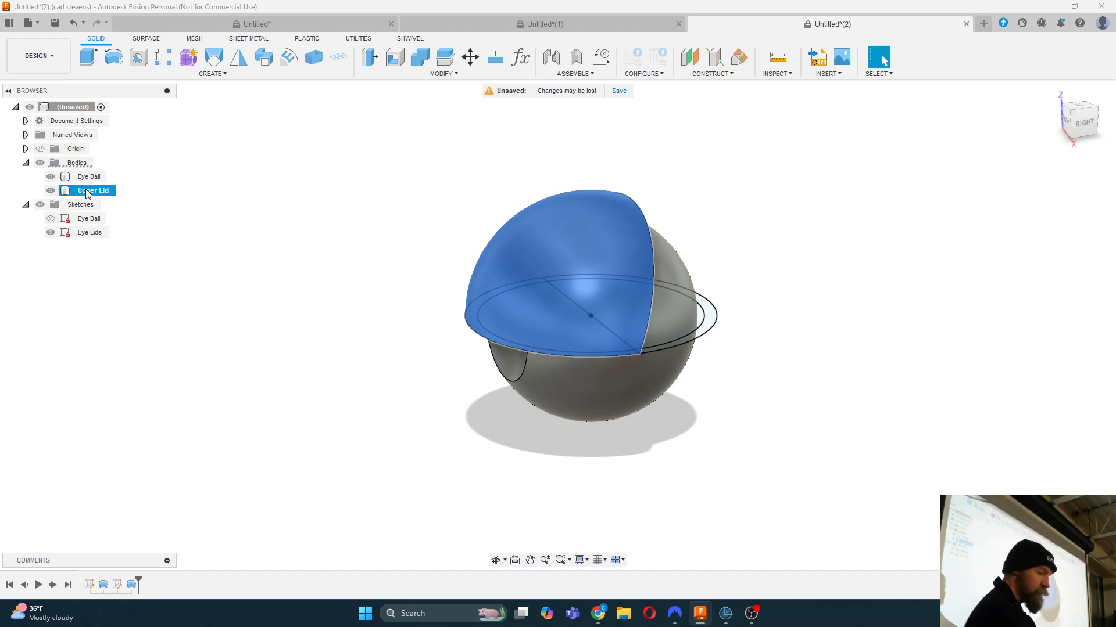
{"action": "left_click", "coordinate": [215, 187]}
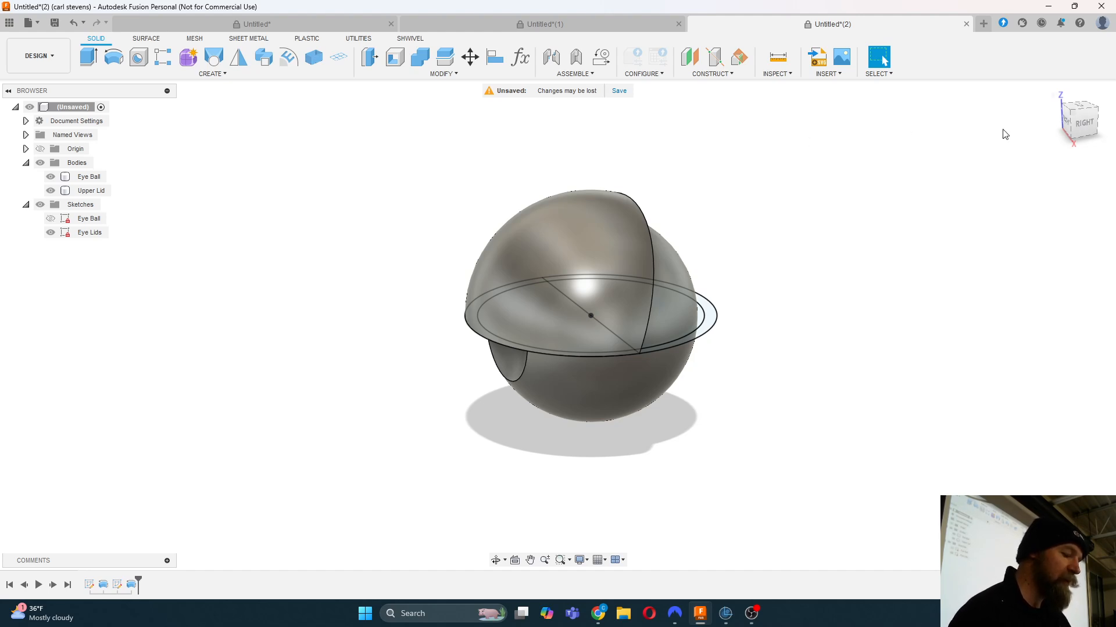
{"action": "mouse_move", "coordinate": [1078, 124]}
{"action": "left_mouse_down"}
{"action": "mouse_move", "coordinate": [1057, 108]}
{"action": "mouse_move", "coordinate": [1082, 126]}
{"action": "left_mouse_up"}
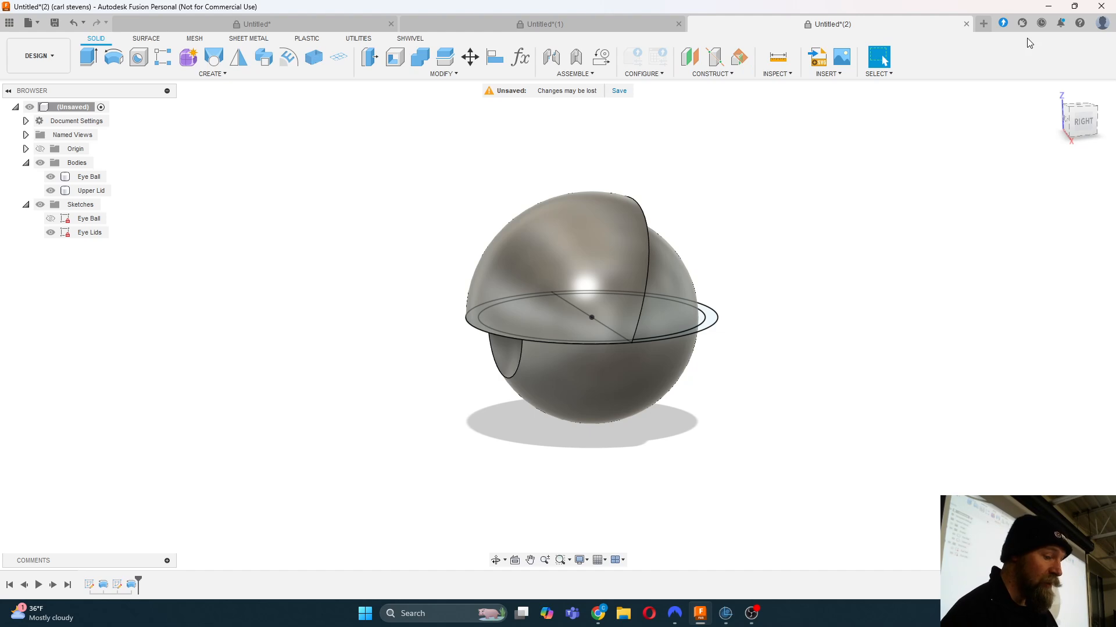
{"action": "mouse_move", "coordinate": [1081, 121]}
{"action": "left_mouse_down"}
{"action": "mouse_move", "coordinate": [1059, 127]}
{"action": "mouse_move", "coordinate": [1080, 122]}
{"action": "left_mouse_up"}
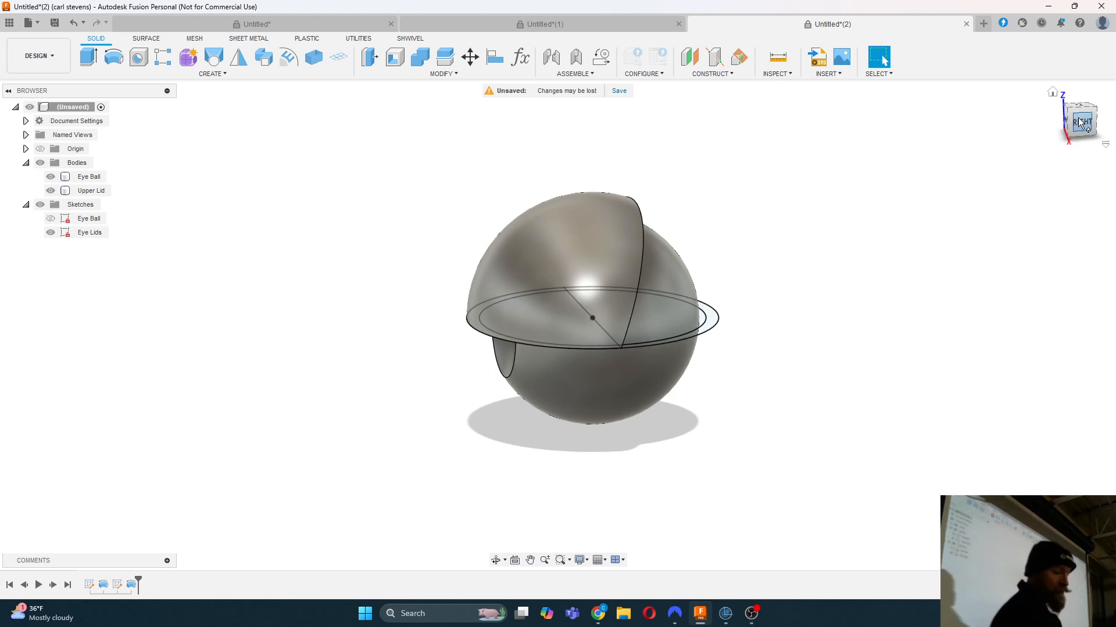
{"action": "left_click", "coordinate": [1084, 125]}
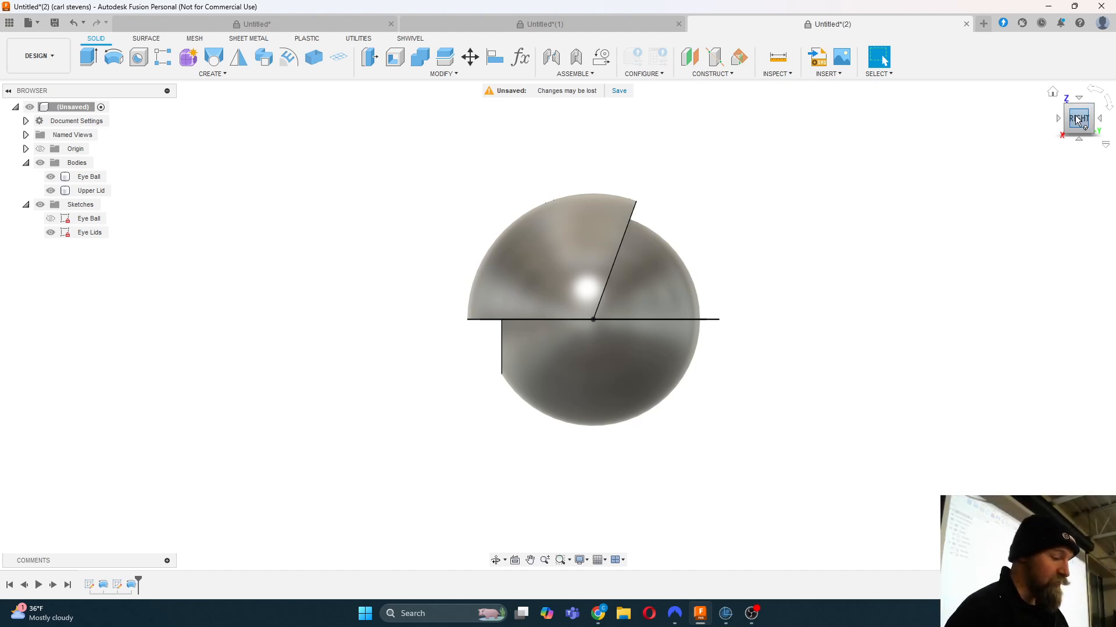
{"action": "left_click_drag", "start_coordinate": [1076, 115], "coordinate": [1107, 123]}
{"action": "left_click", "coordinate": [552, 234]}
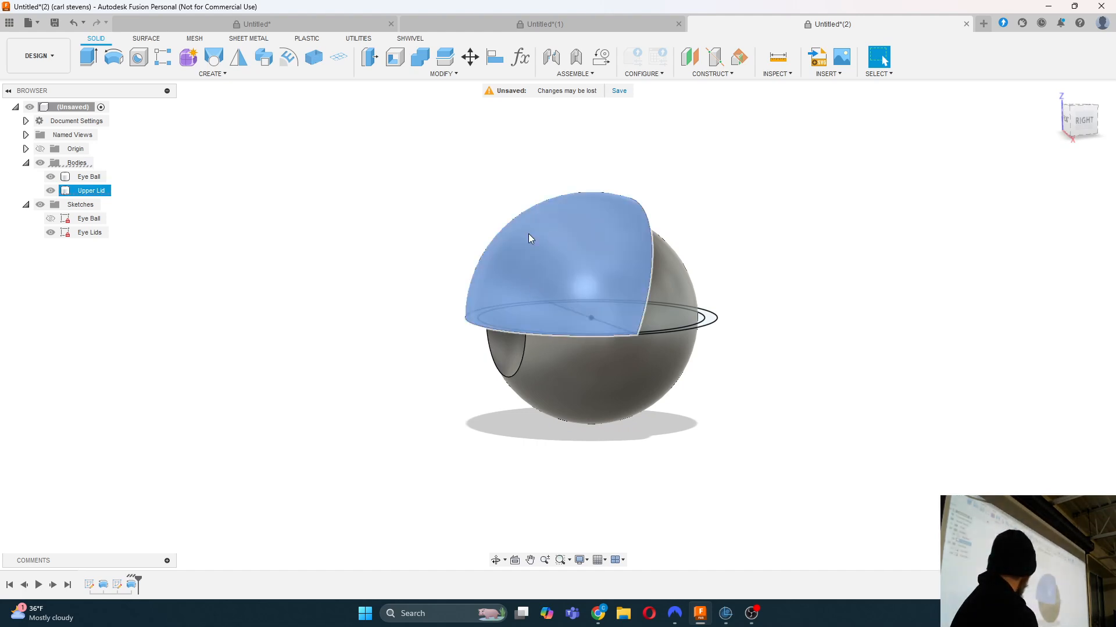
{"action": "left_click", "coordinate": [716, 196]}
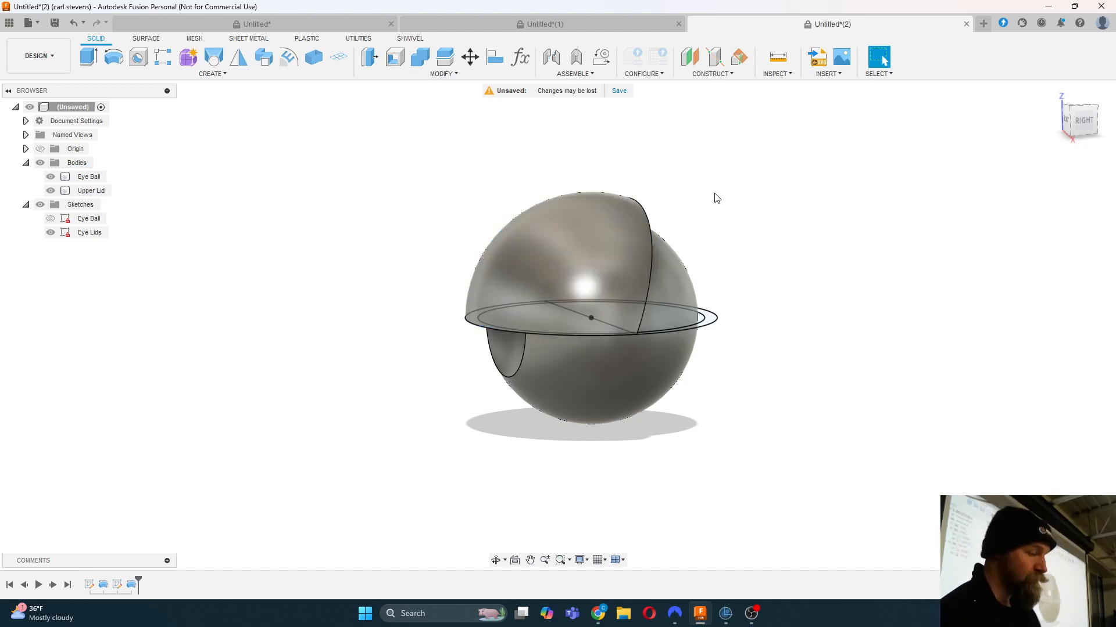
Step: Mirror the Upper Lid body across the horizontal origin plane, with the operation set to New Body
{"action": "left_click", "coordinate": [216, 76]}
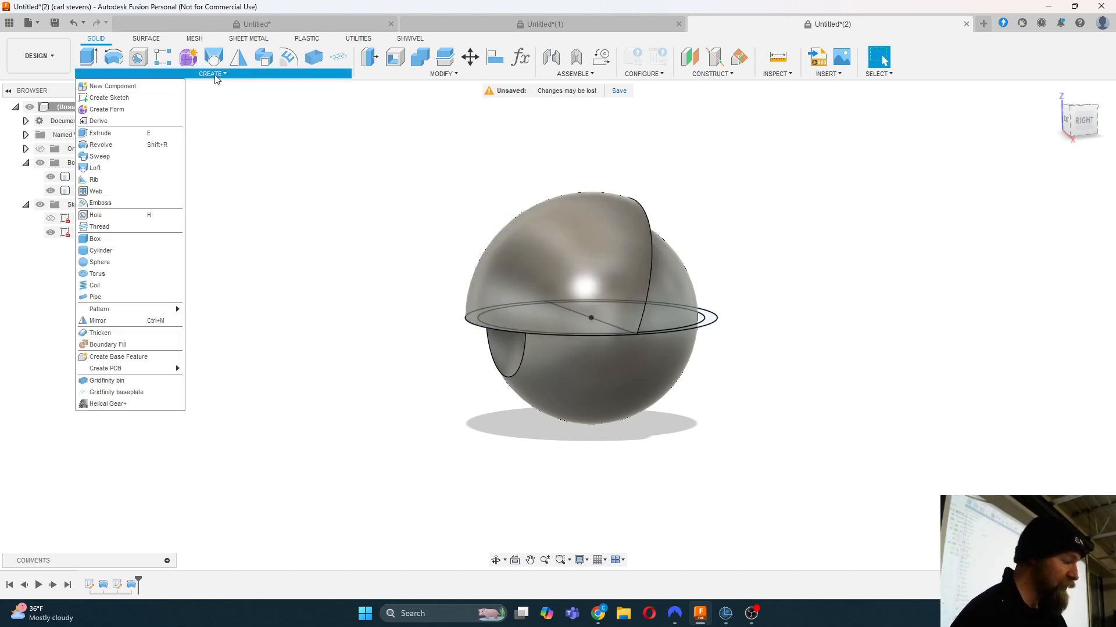
{"action": "left_click", "coordinate": [117, 321]}
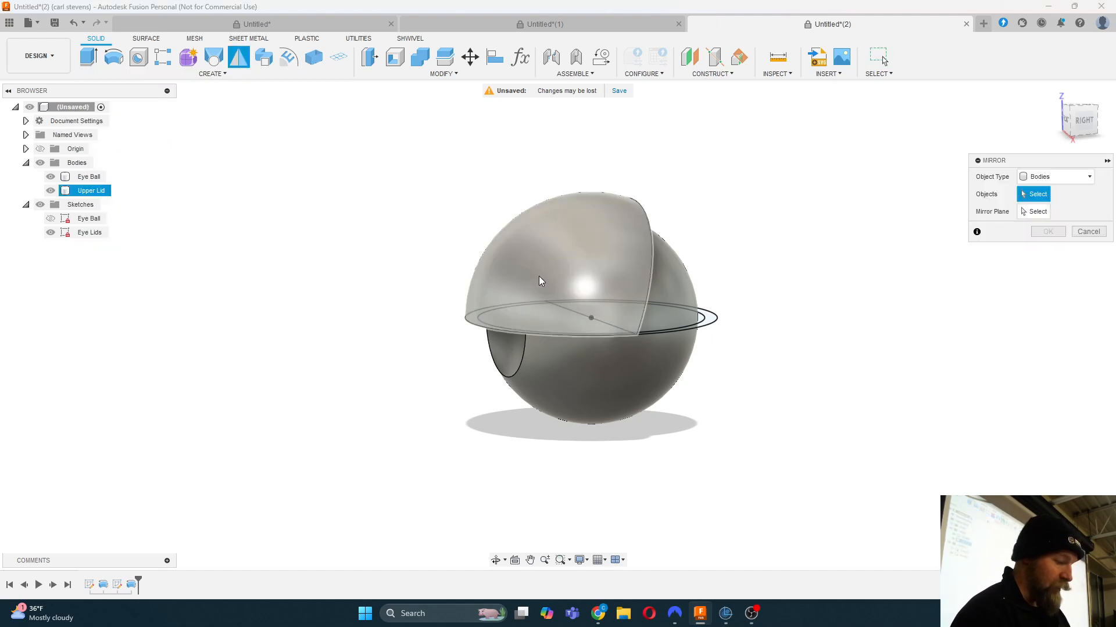
{"action": "left_click", "coordinate": [569, 268]}
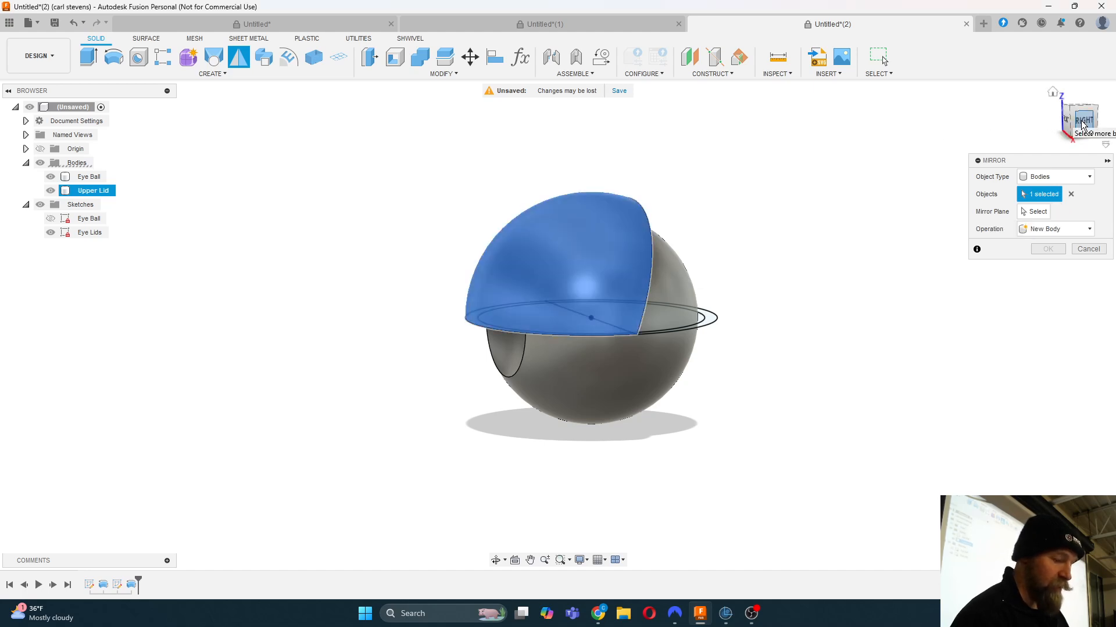
{"action": "left_click_drag", "start_coordinate": [1075, 115], "coordinate": [1080, 116]}
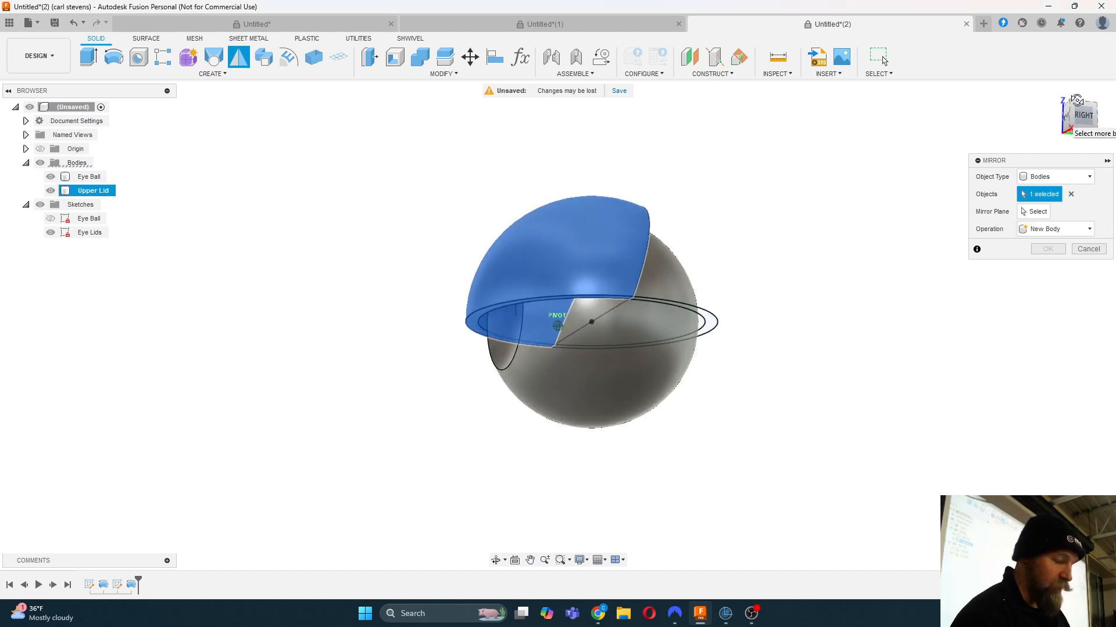
{"action": "left_click", "coordinate": [1022, 213]}
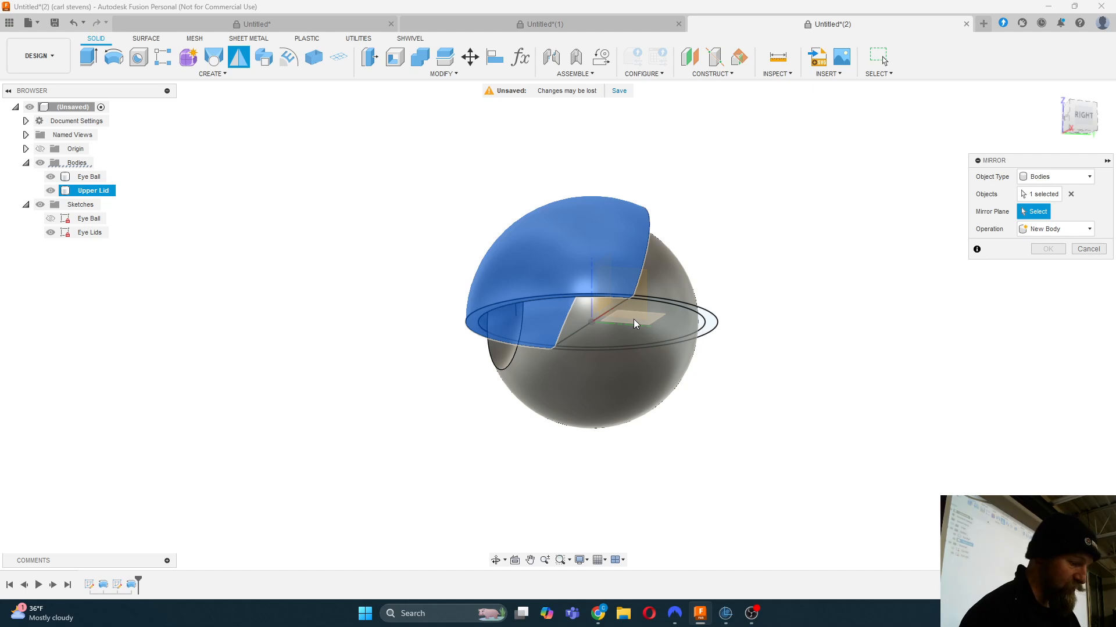
{"action": "left_click", "coordinate": [633, 323]}
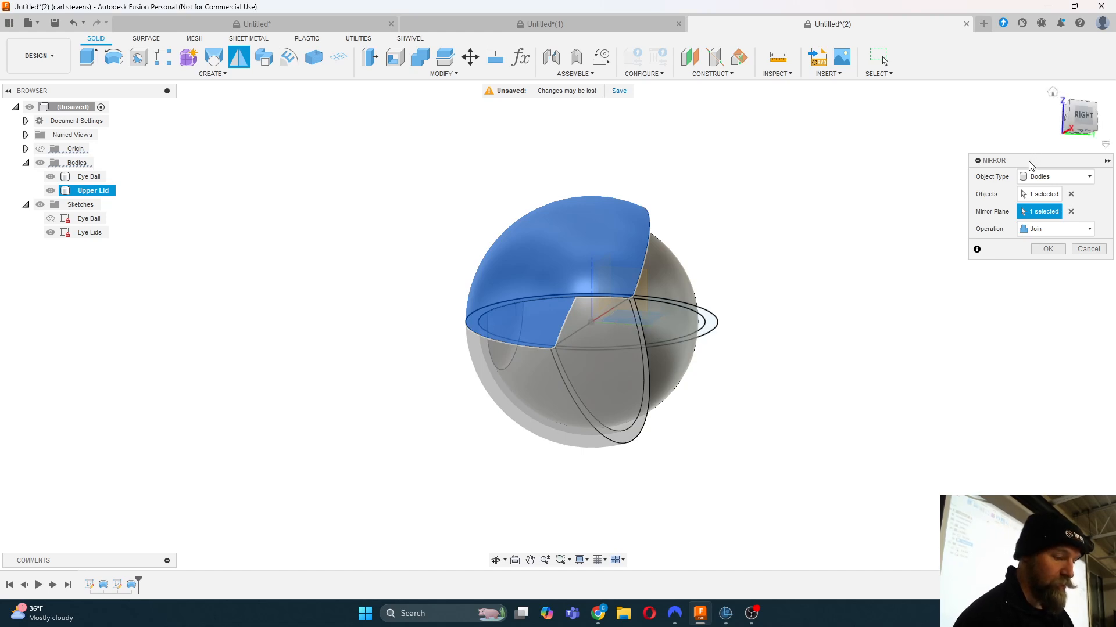
{"action": "left_click_drag", "start_coordinate": [1030, 165], "coordinate": [864, 199]}
{"action": "left_click", "coordinate": [891, 263]}
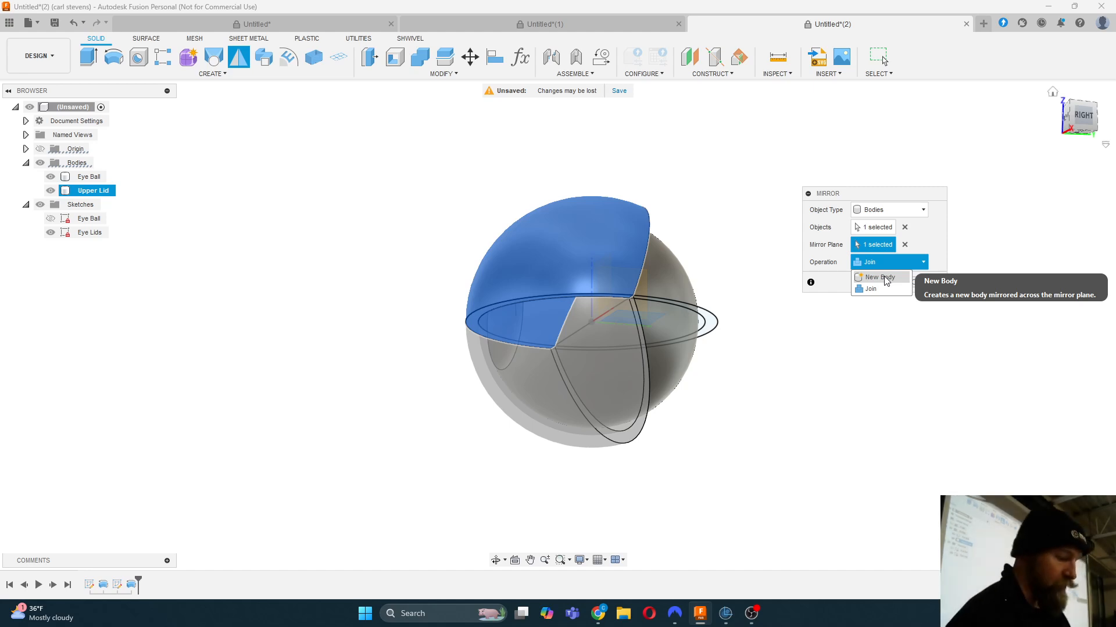
{"action": "left_click", "coordinate": [883, 277]}
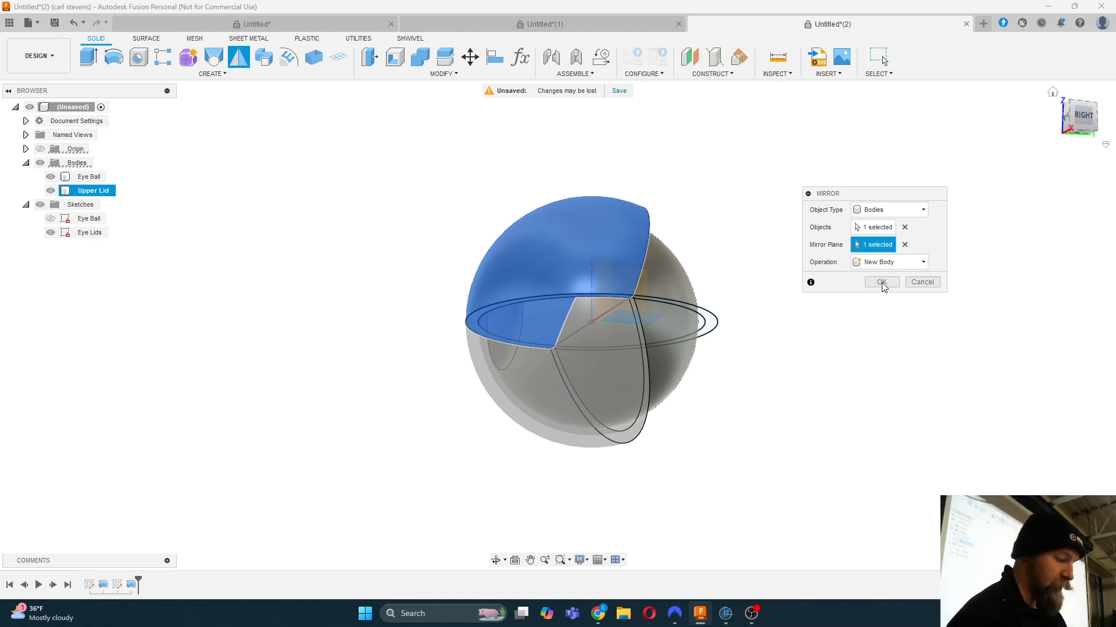
{"action": "left_click", "coordinate": [881, 283]}
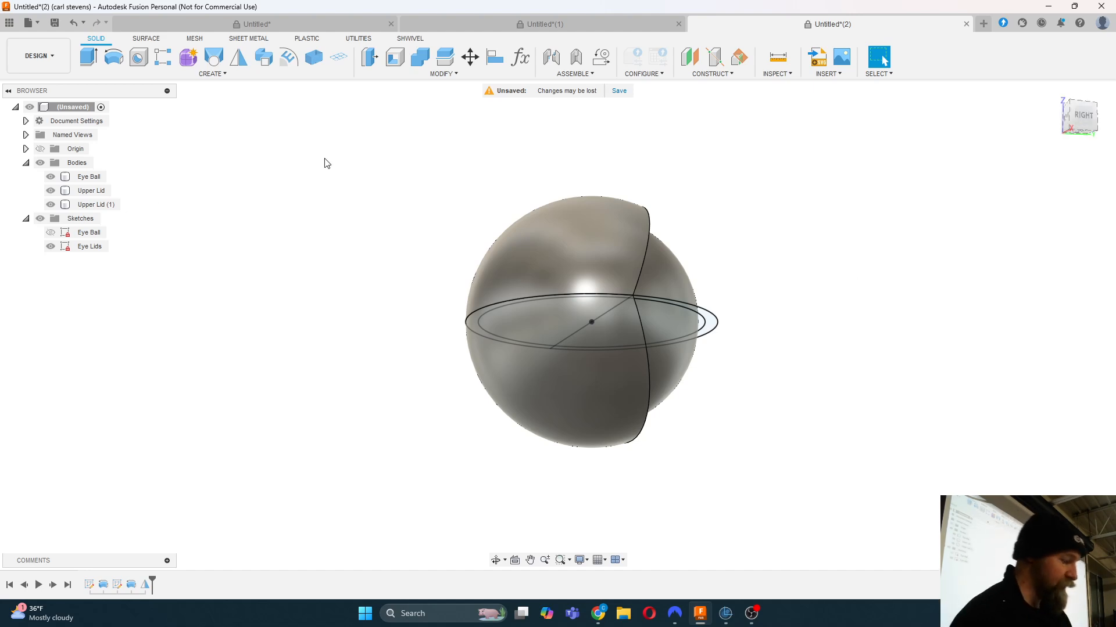
Step: Rename the mirrored lower shell body as Lower Lid and hide the Eye Lids sketch
{"action": "left_click", "coordinate": [108, 206]}
{"action": "double_click", "coordinate": [108, 206]}
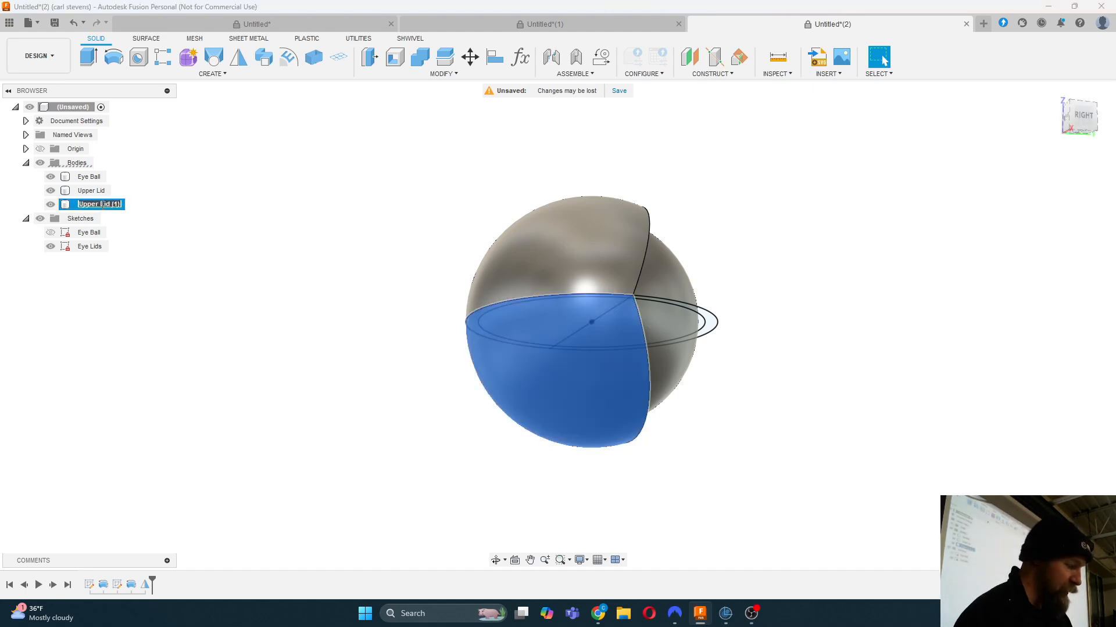
{"action": "type", "text": "Lo"}
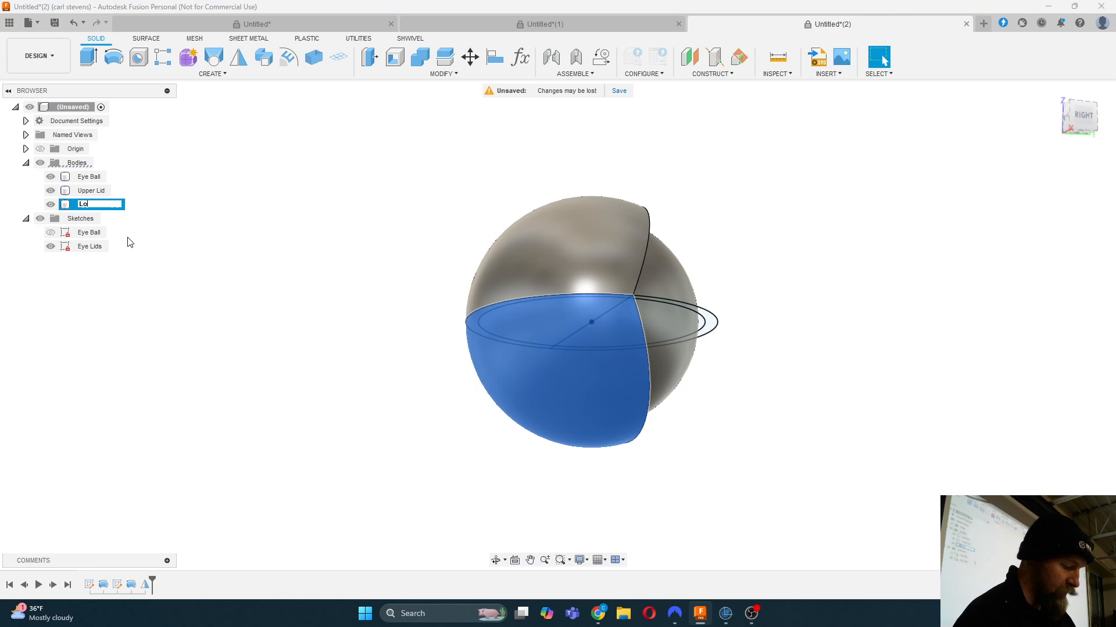
{"action": "type", "text": "wer Lid"}
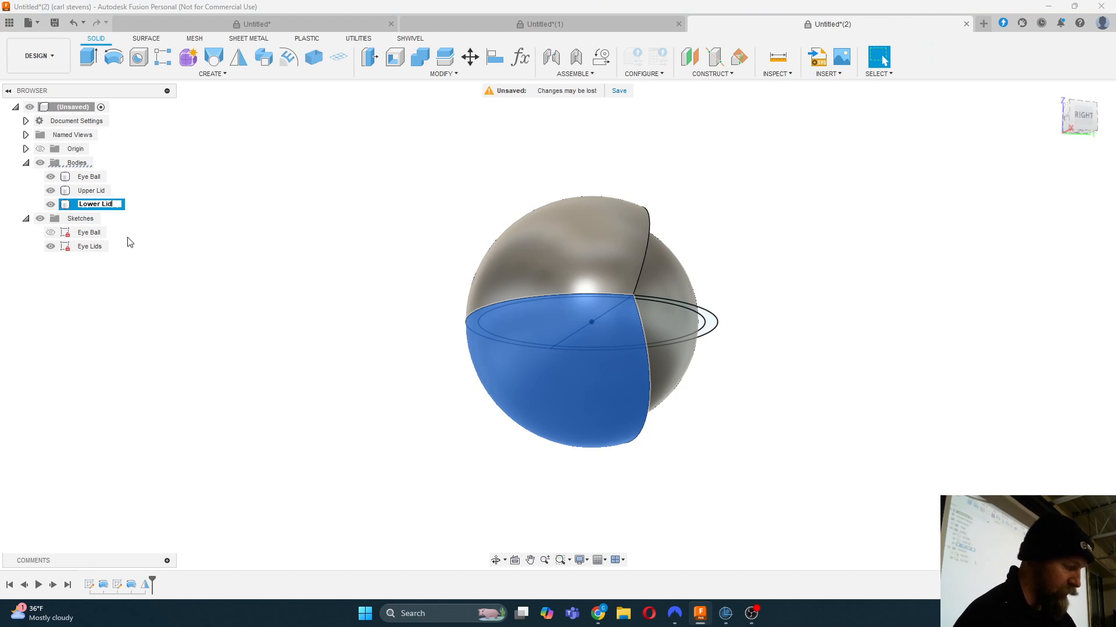
{"action": "key", "text": "Return"}
{"action": "left_click", "coordinate": [249, 235]}
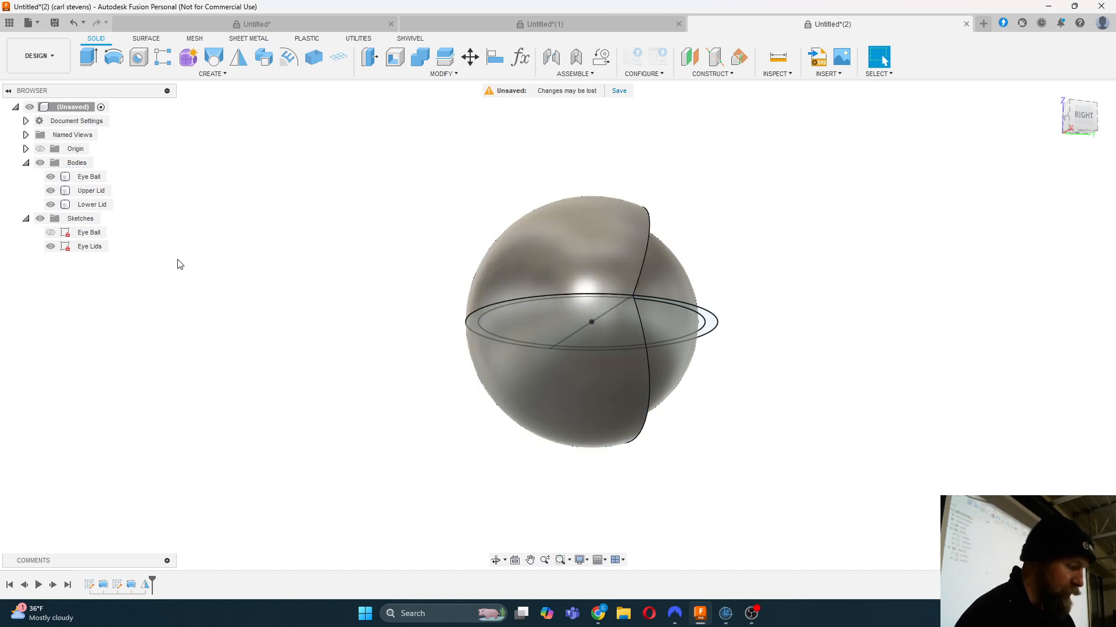
{"action": "left_click", "coordinate": [50, 246]}
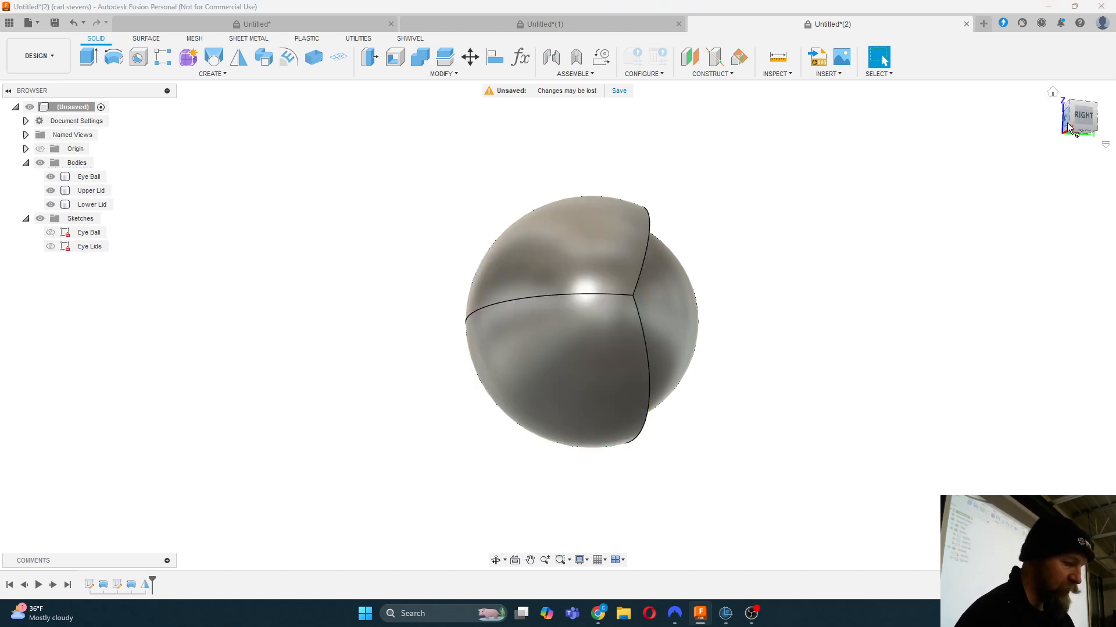
Step: Create a new sketch on the vertical origin plane that faces the Right view, through the centre of the eyeball
{"action": "mouse_move", "coordinate": [1079, 117]}
{"action": "left_mouse_down"}
{"action": "mouse_move", "coordinate": [1063, 132]}
{"action": "mouse_move", "coordinate": [1075, 121]}
{"action": "left_mouse_up"}
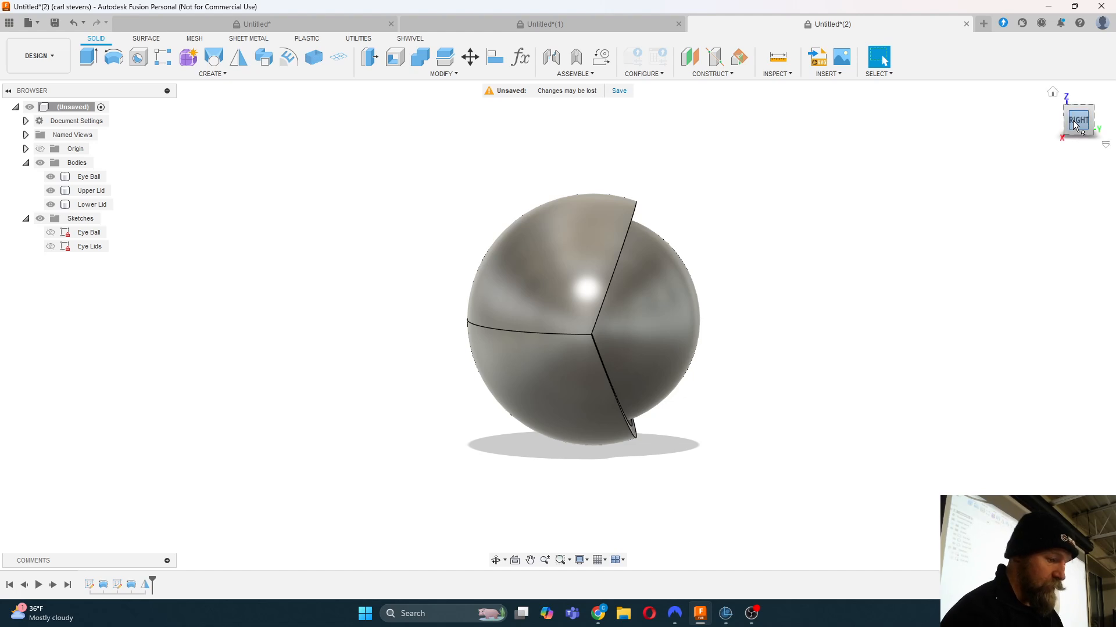
{"action": "left_click", "coordinate": [1074, 124]}
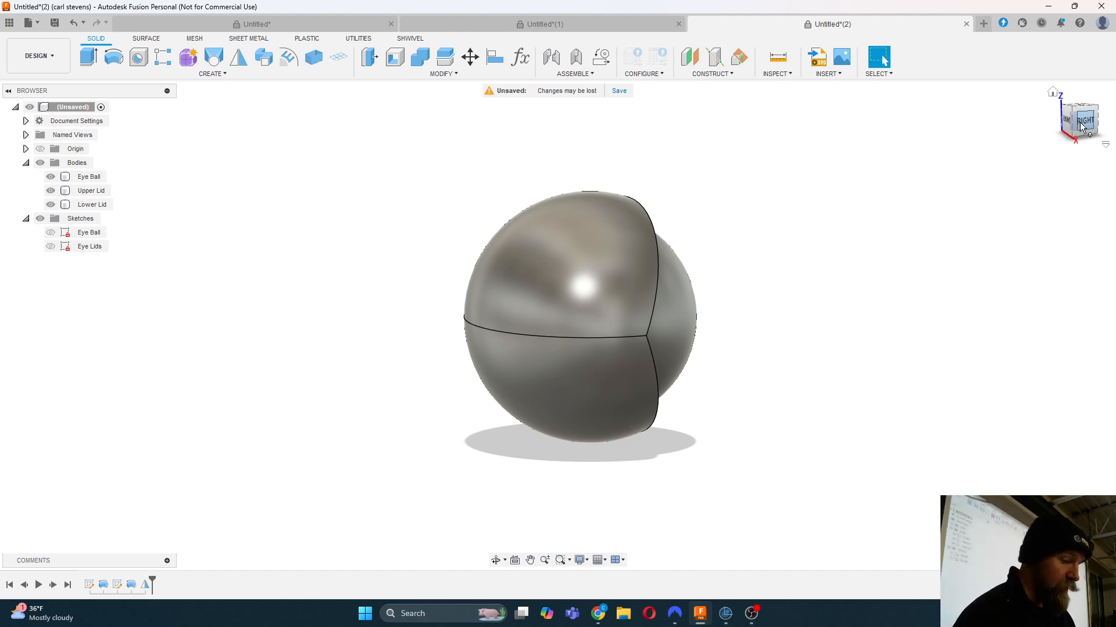
{"action": "mouse_move", "coordinate": [1079, 126]}
{"action": "left_mouse_down"}
{"action": "mouse_move", "coordinate": [1002, 138]}
{"action": "mouse_move", "coordinate": [921, 133]}
{"action": "mouse_move", "coordinate": [917, 106]}
{"action": "mouse_move", "coordinate": [988, 104]}
{"action": "mouse_move", "coordinate": [1013, 127]}
{"action": "mouse_move", "coordinate": [1081, 127]}
{"action": "left_mouse_up"}
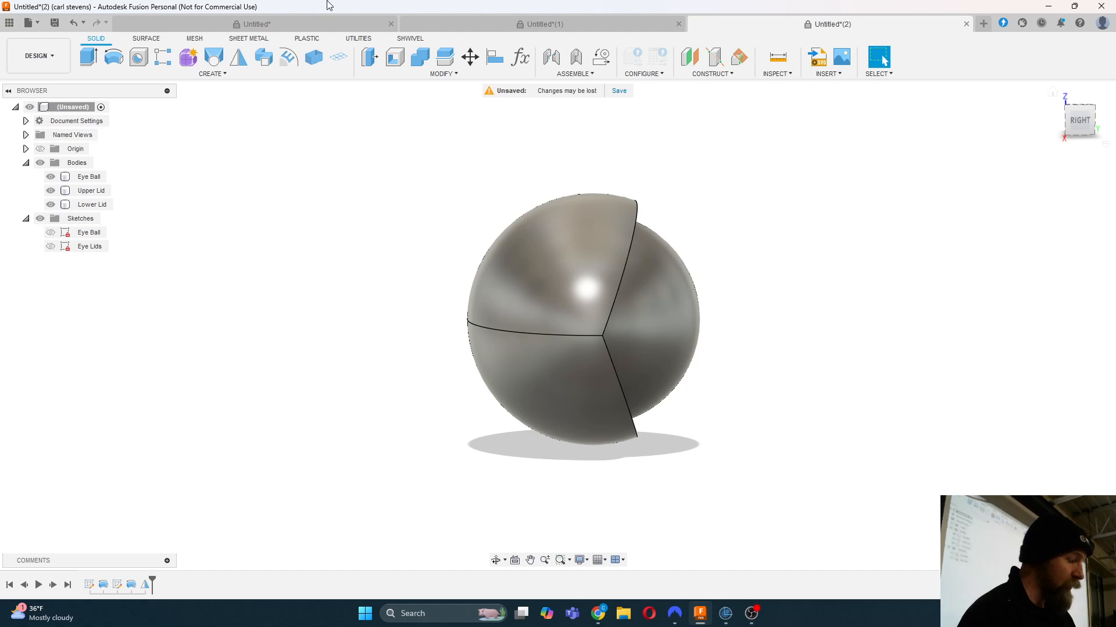
{"action": "left_click", "coordinate": [213, 74]}
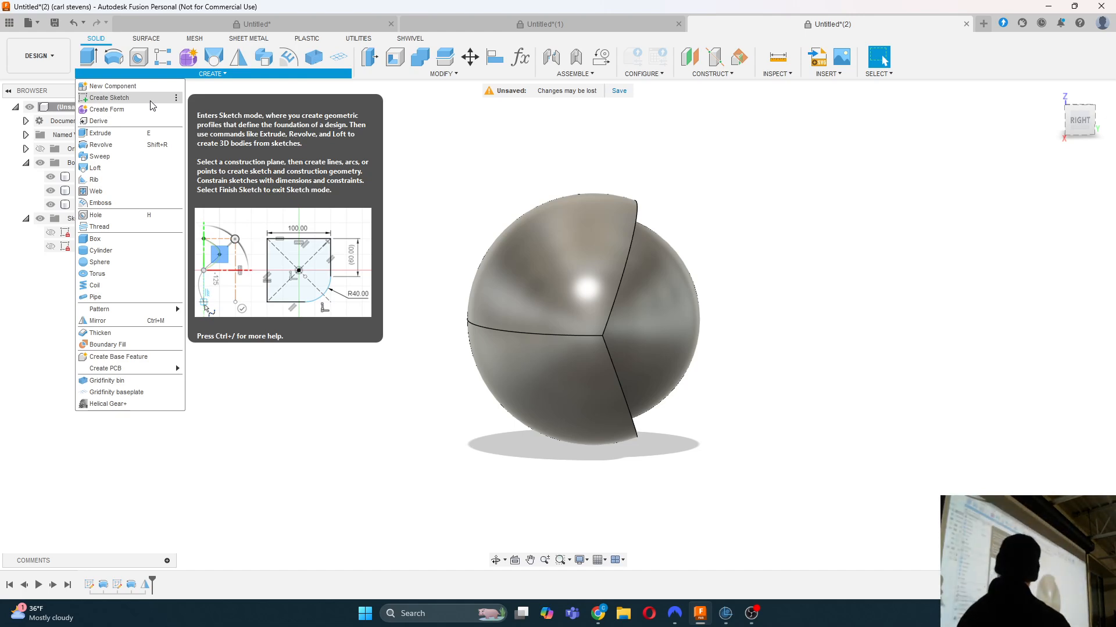
{"action": "left_click", "coordinate": [136, 98]}
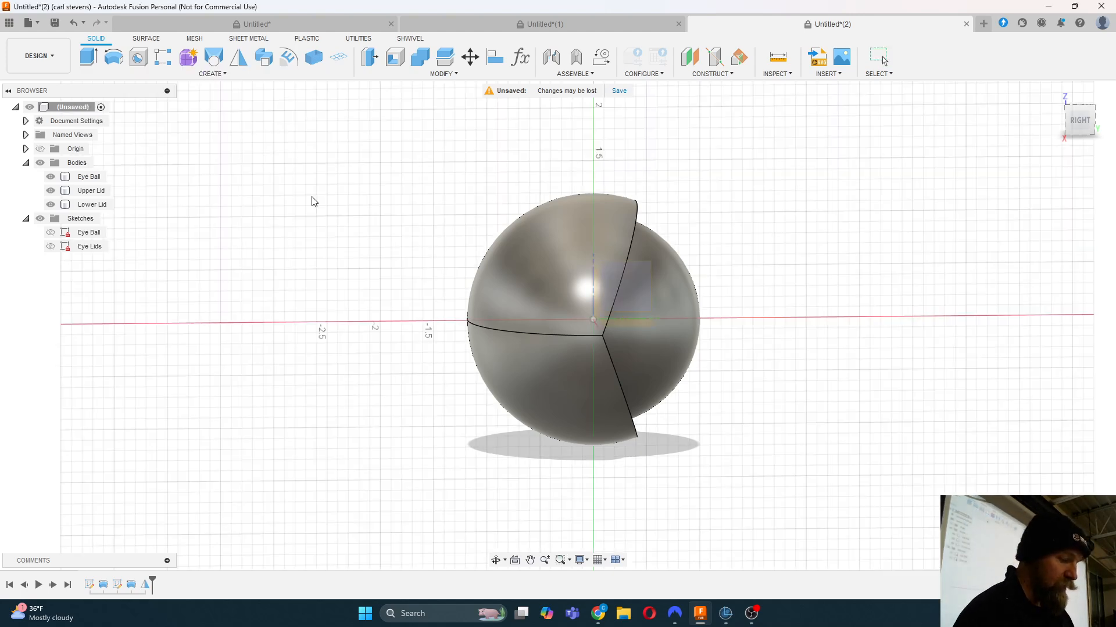
{"action": "left_click", "coordinate": [637, 289]}
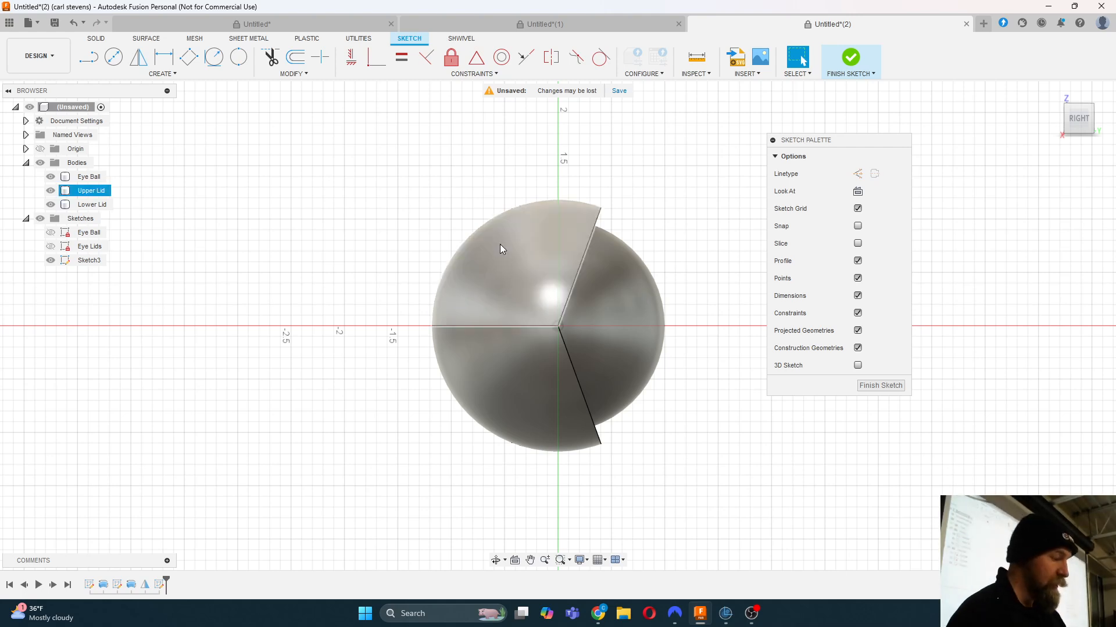
Step: Draw a centre-diameter circle of 3 mm at the origin and move its dimension label clear of the geometry
{"action": "left_click", "coordinate": [170, 74]}
{"action": "mouse_move", "coordinate": [159, 106]}
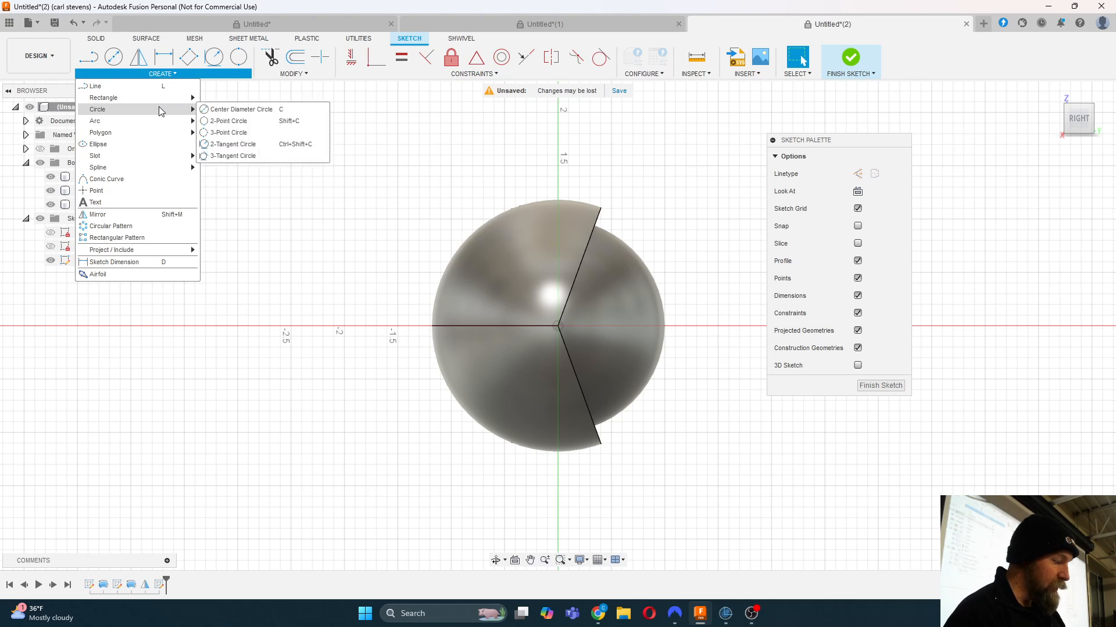
{"action": "left_click", "coordinate": [233, 110]}
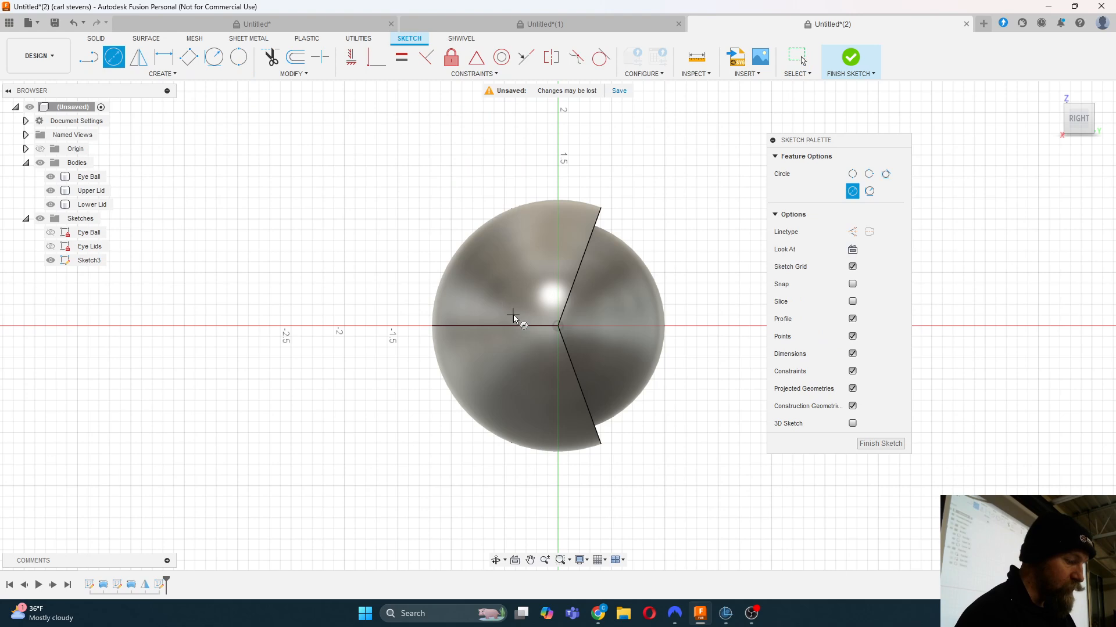
{"action": "left_click", "coordinate": [557, 328]}
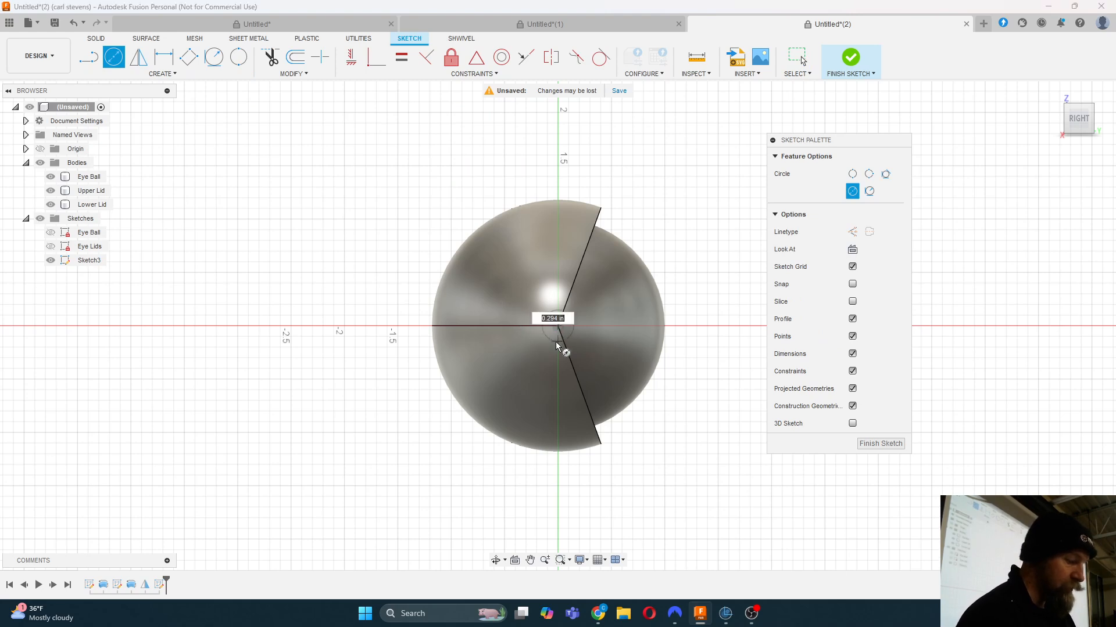
{"action": "type", "text": "3mm"}
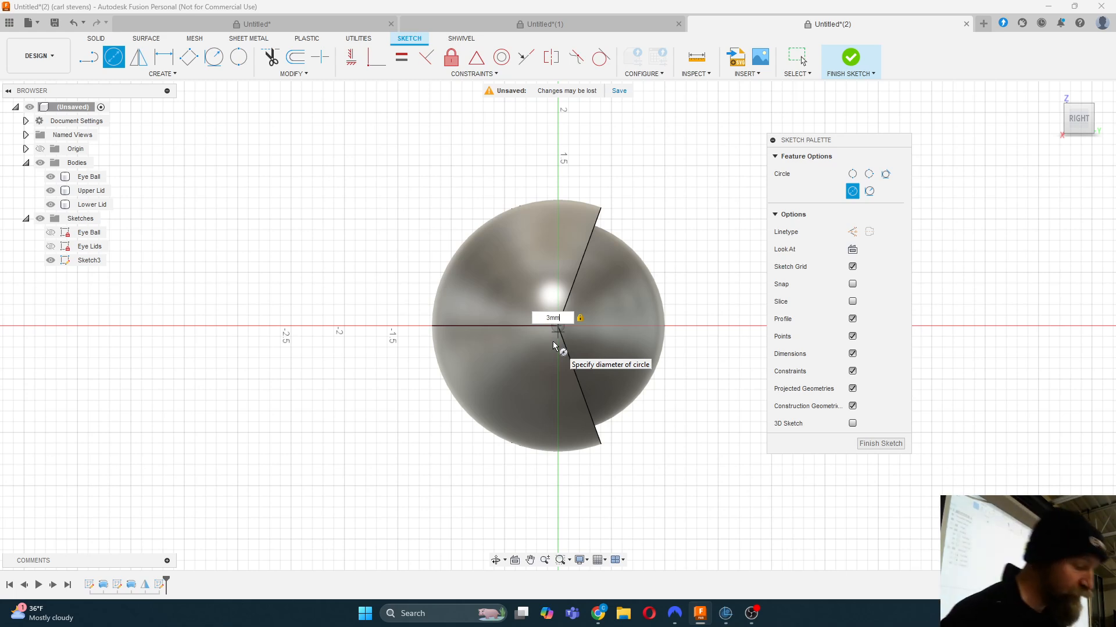
{"action": "scroll", "coordinate": [553, 342], "scroll_direction": "up", "scroll_amount": 2}
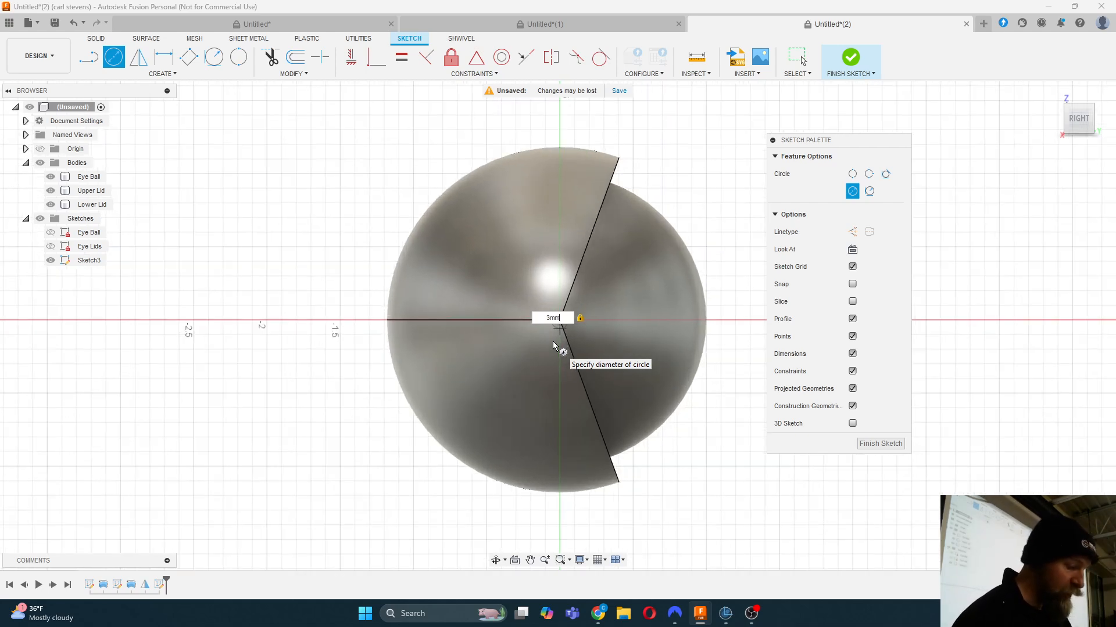
{"action": "key", "text": "Return"}
{"action": "key", "text": "Escape"}
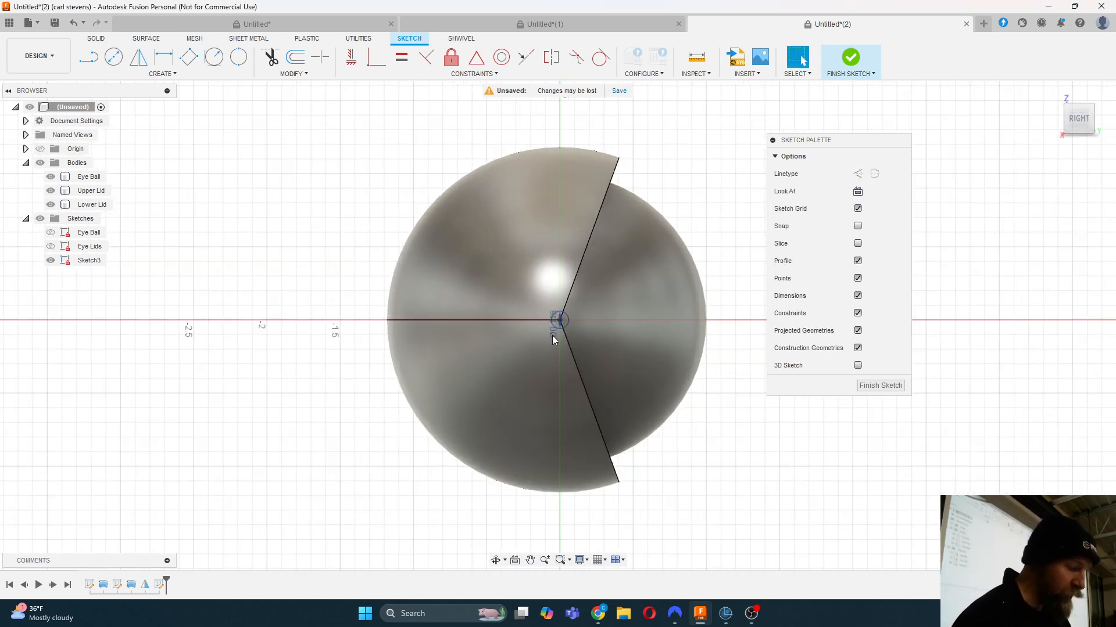
{"action": "left_click_drag", "start_coordinate": [552, 336], "coordinate": [591, 328]}
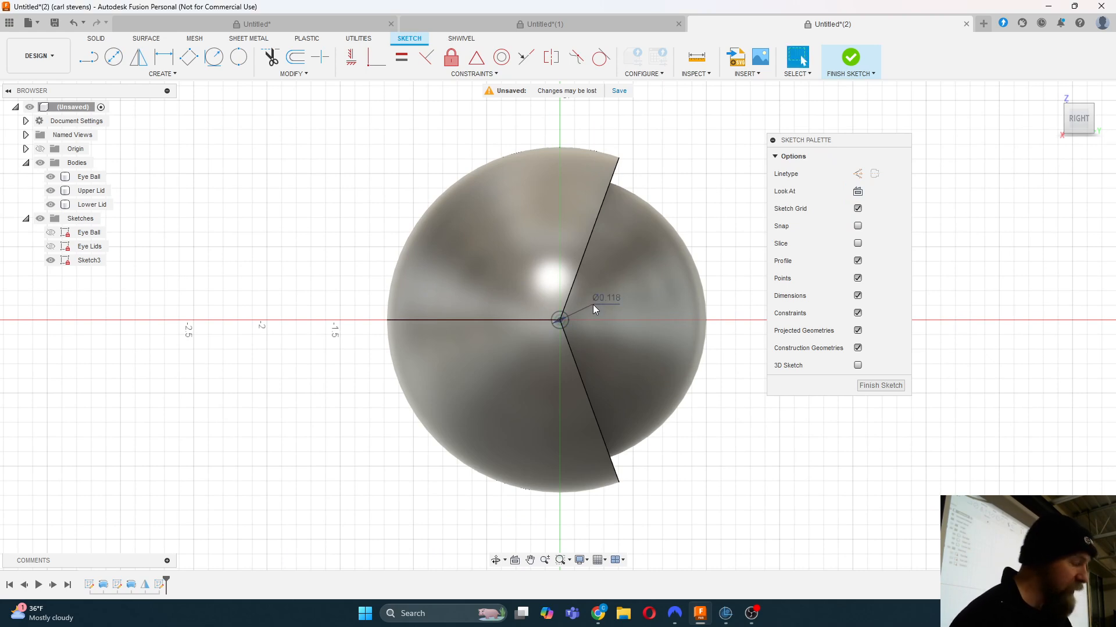
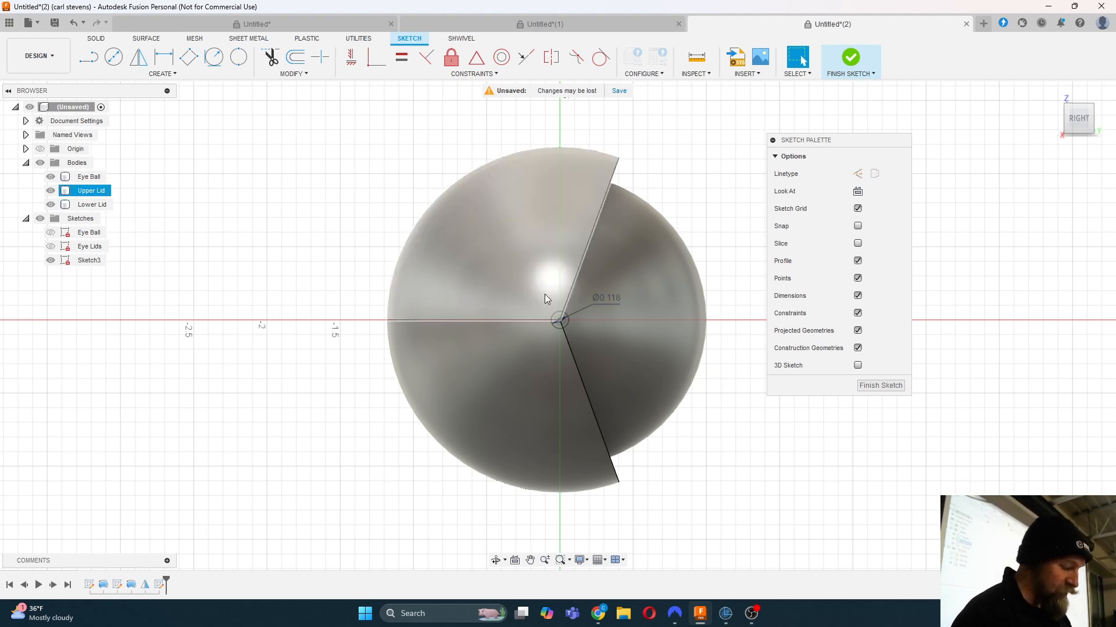
Step: Draw a concentric 12 mm diameter circle at the origin and place its dimension label outside the circle
{"action": "key", "text": "c"}
{"action": "left_click", "coordinate": [560, 321]}
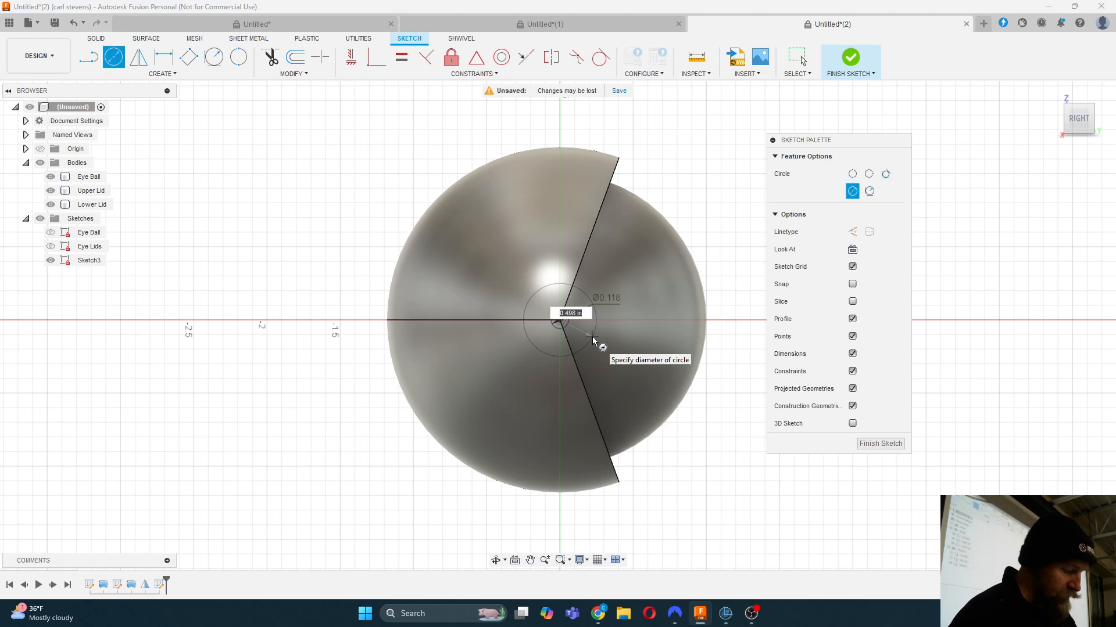
{"action": "type", "text": "12mm"}
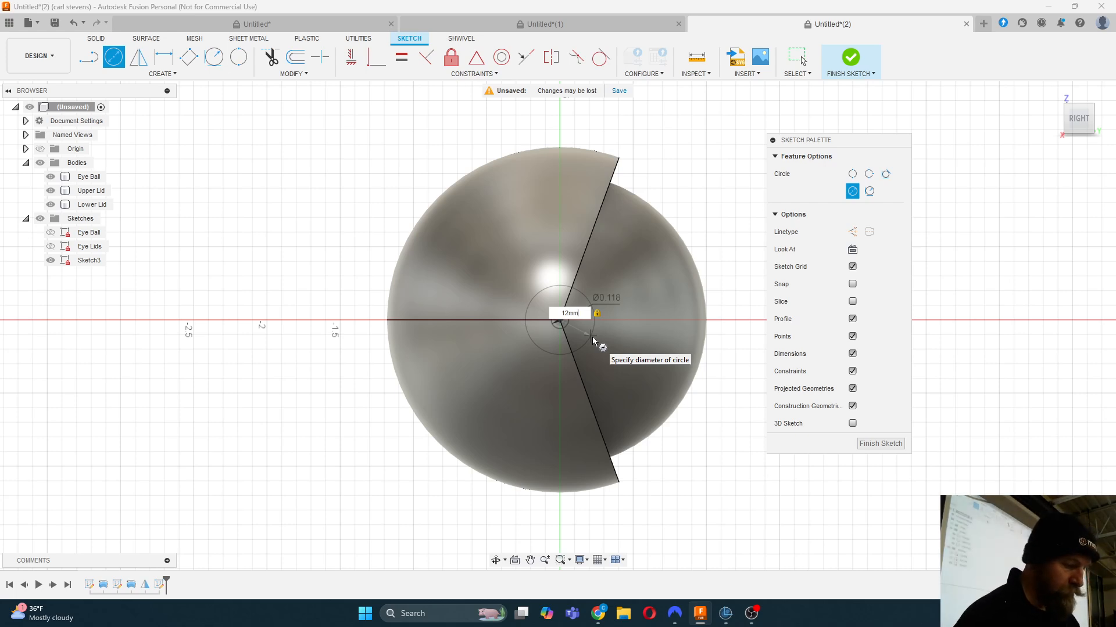
{"action": "key", "text": "Return"}
{"action": "key", "text": "Escape"}
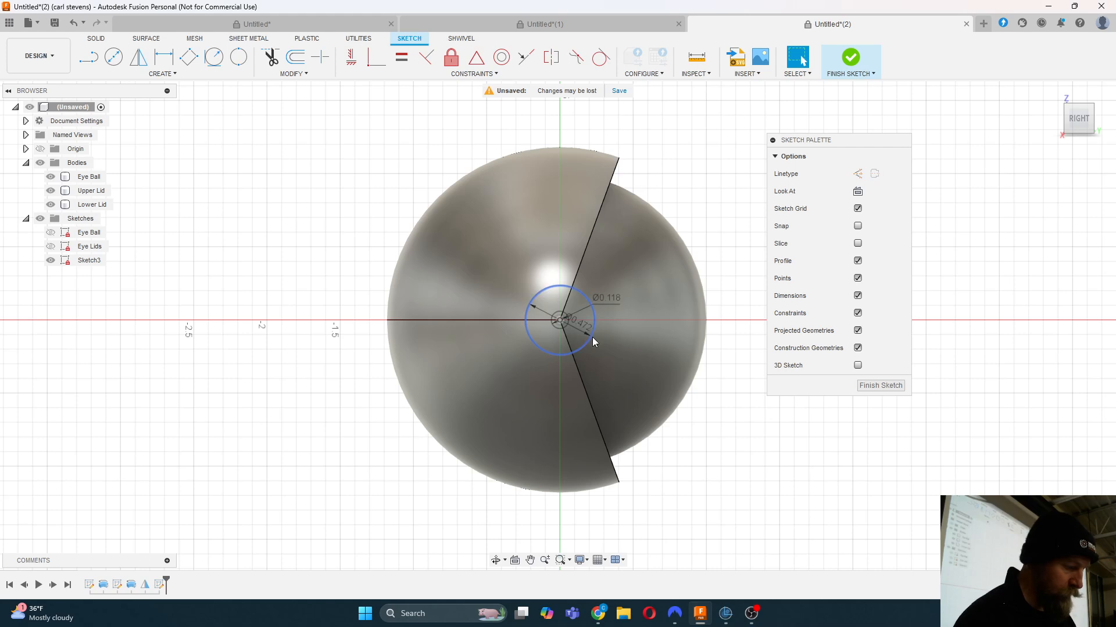
{"action": "left_click_drag", "start_coordinate": [580, 326], "coordinate": [598, 345]}
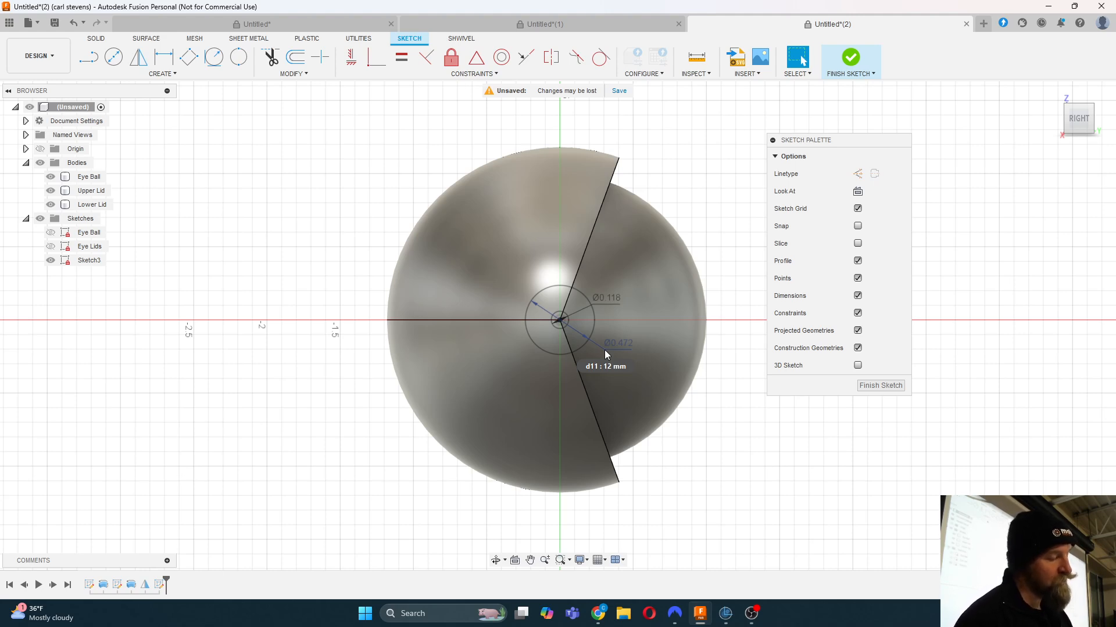
Step: Set the inner circle's diameter to 3.25 mm and finish the sketch
{"action": "double_click", "coordinate": [609, 301]}
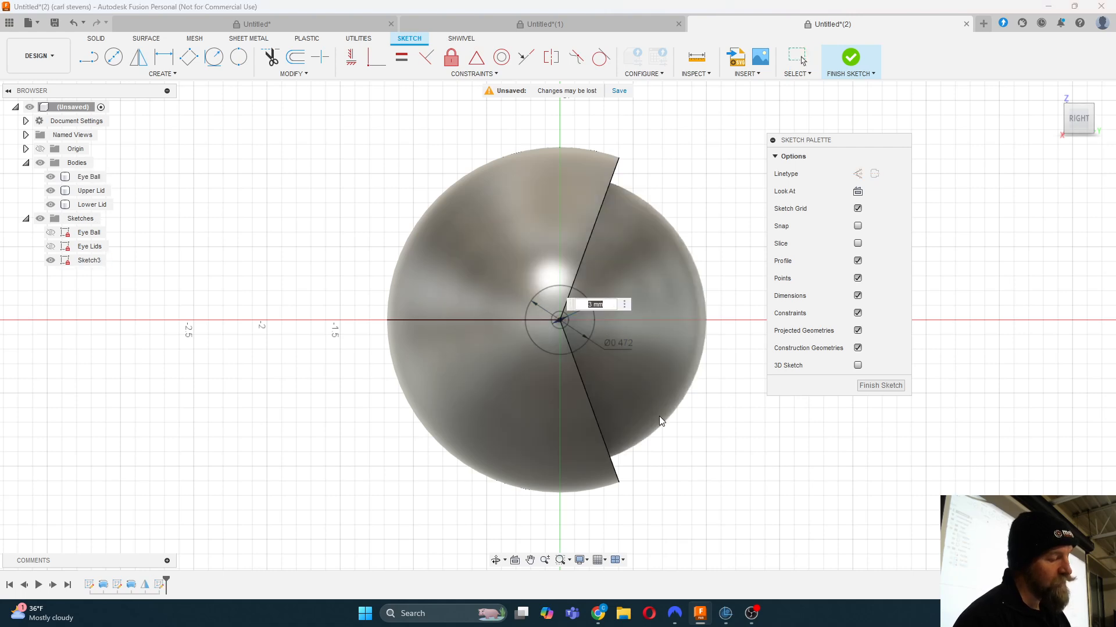
{"action": "key", "text": "Right"}
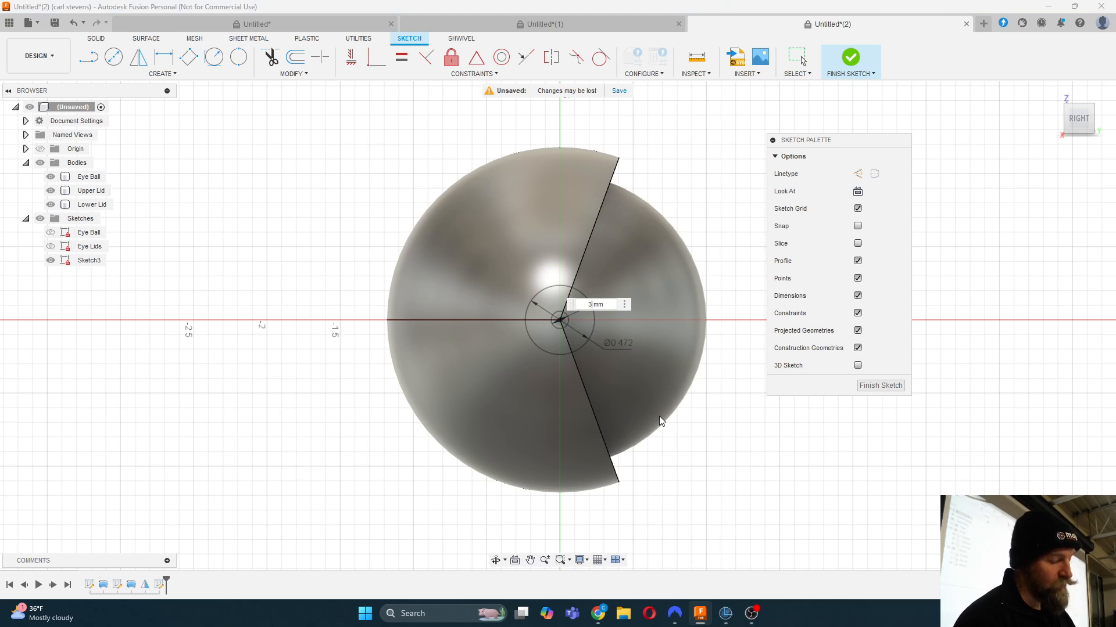
{"action": "type", "text": ".25"}
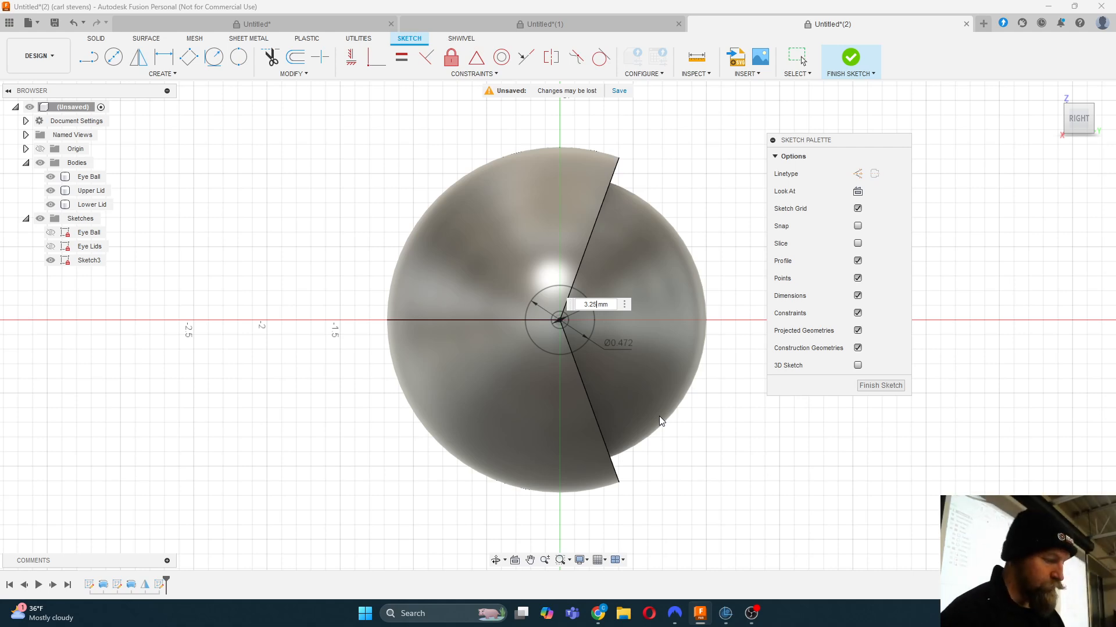
{"action": "key", "text": "Return"}
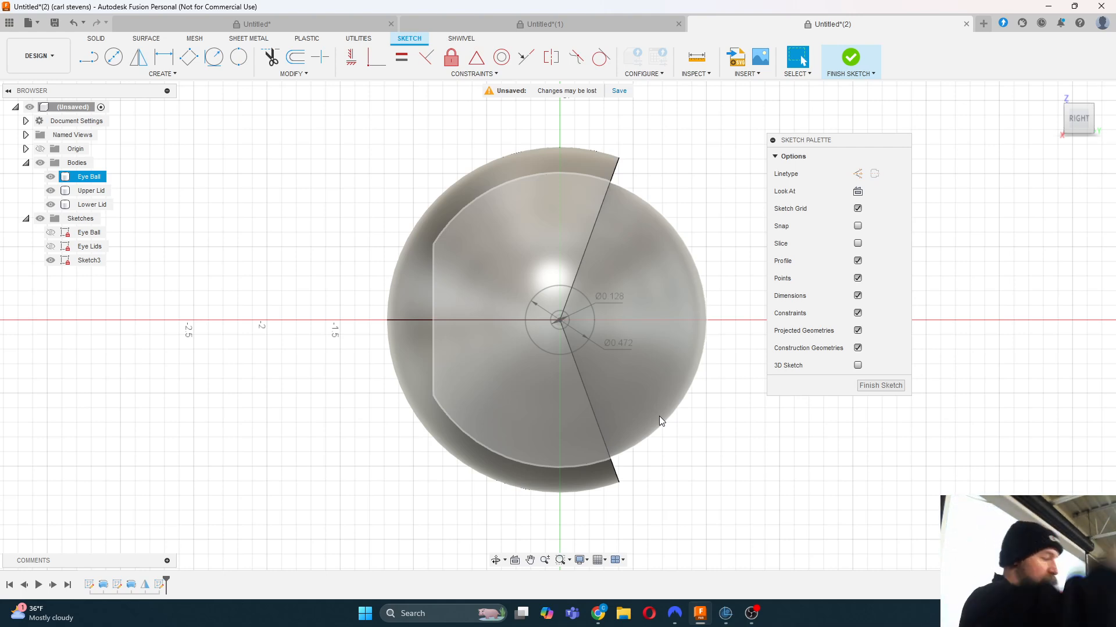
{"action": "key", "text": "Escape"}
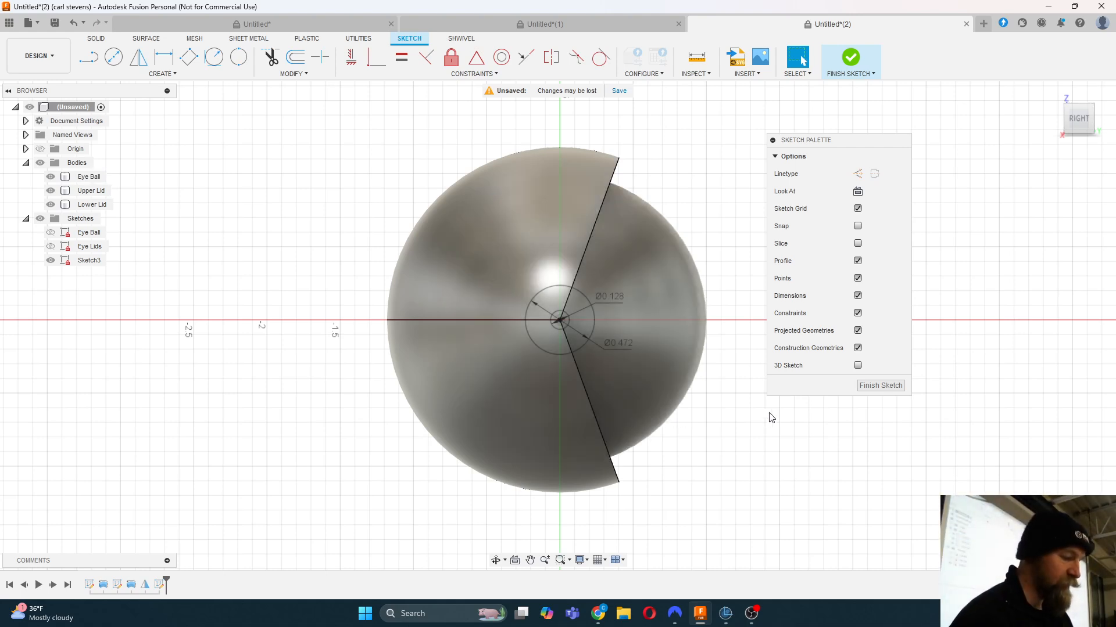
{"action": "left_click", "coordinate": [878, 387]}
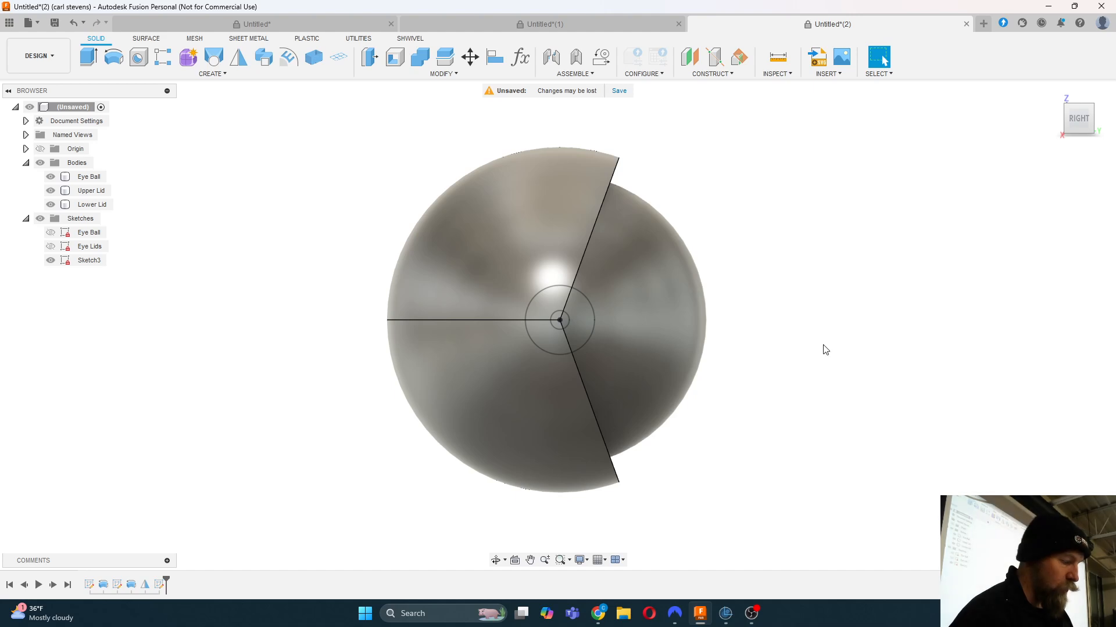
Step: Rename the new sketch with the two concentric circles as Lid Mounts
{"action": "left_click", "coordinate": [610, 307]}
{"action": "key", "text": "Escape"}
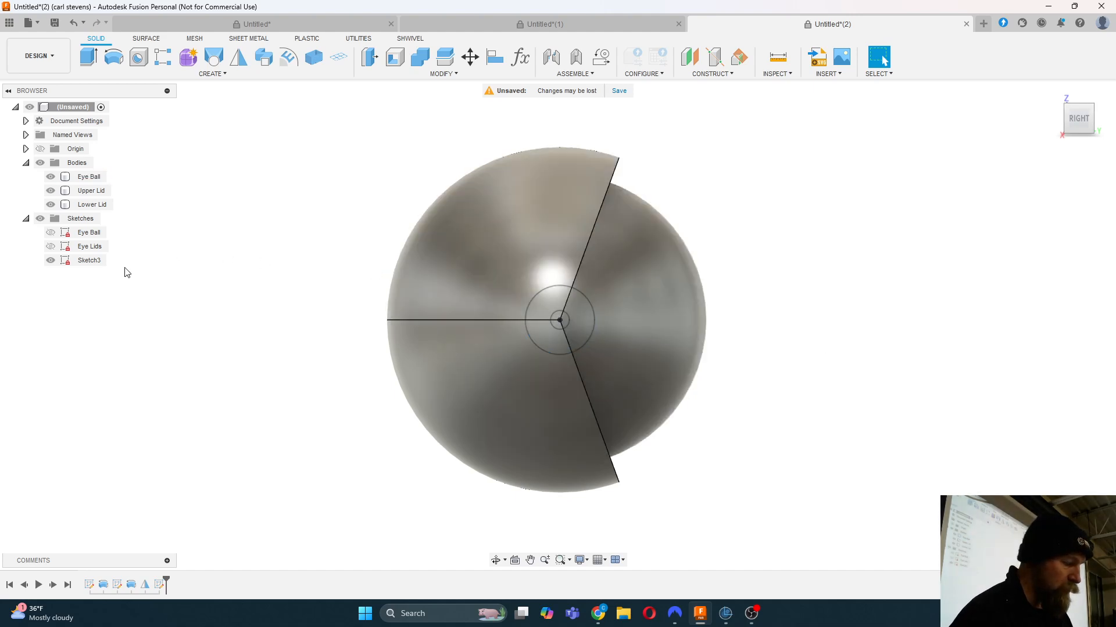
{"action": "left_click", "coordinate": [90, 261]}
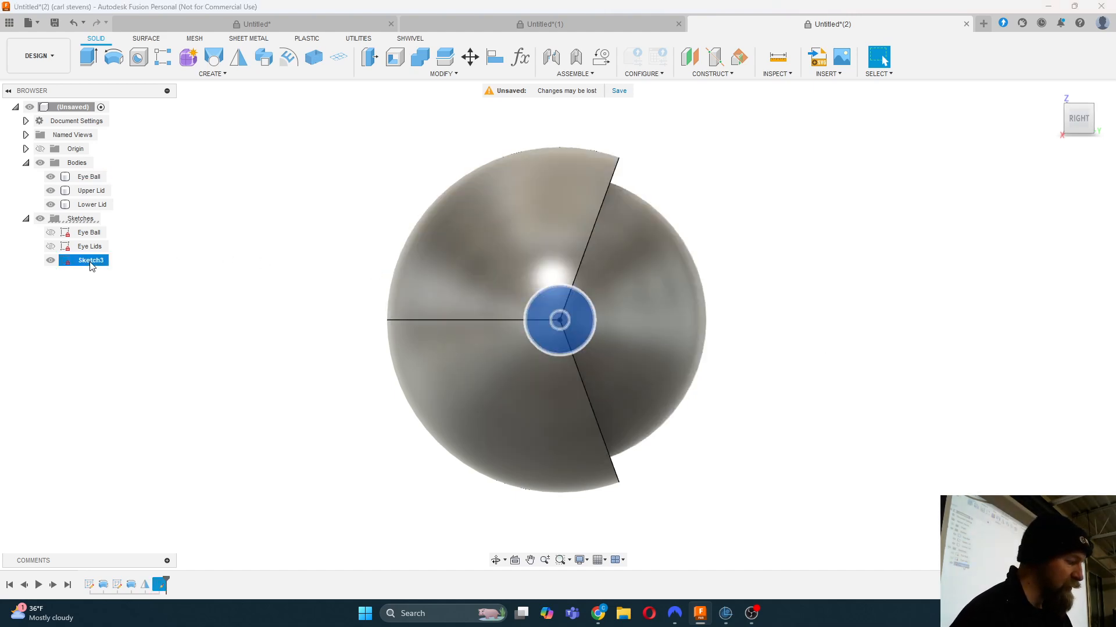
{"action": "double_click", "coordinate": [91, 261]}
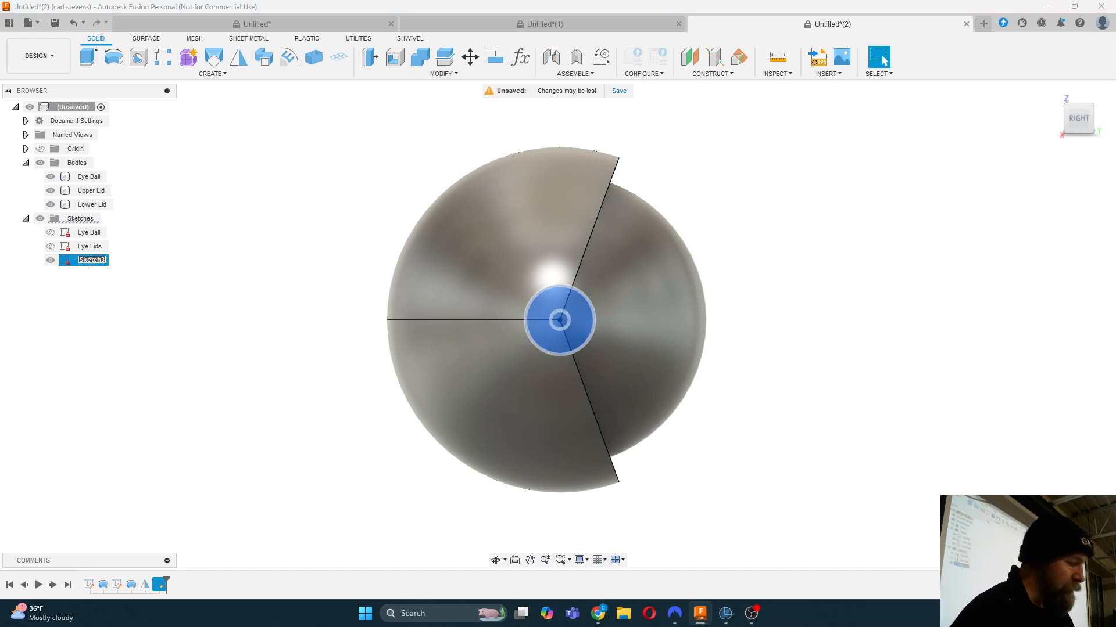
{"action": "type", "text": "Li"}
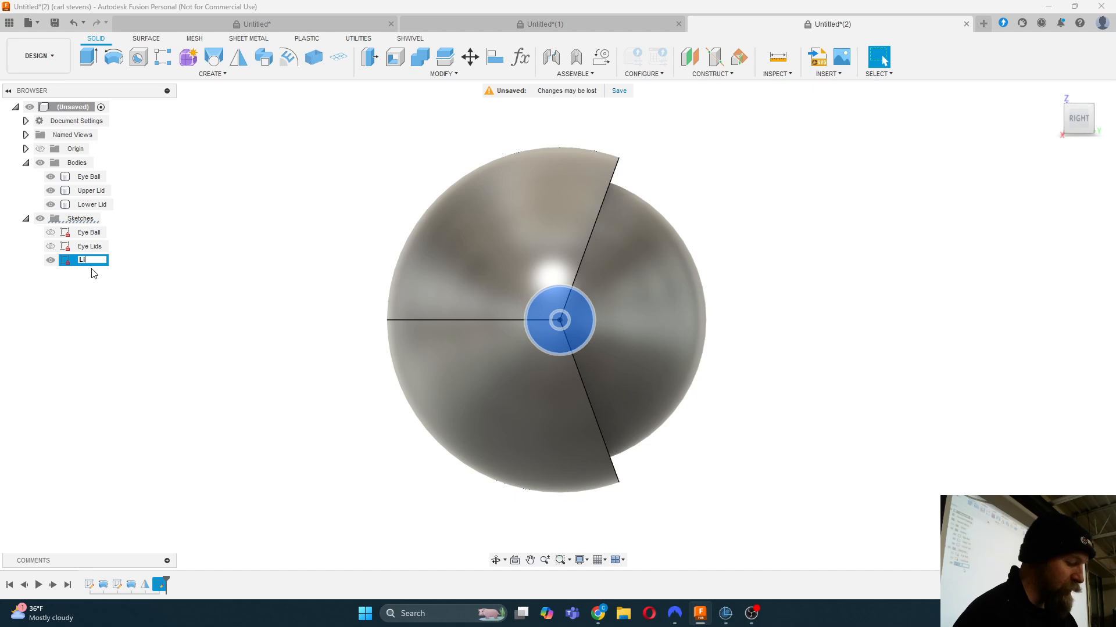
{"action": "type", "text": "d Mounts"}
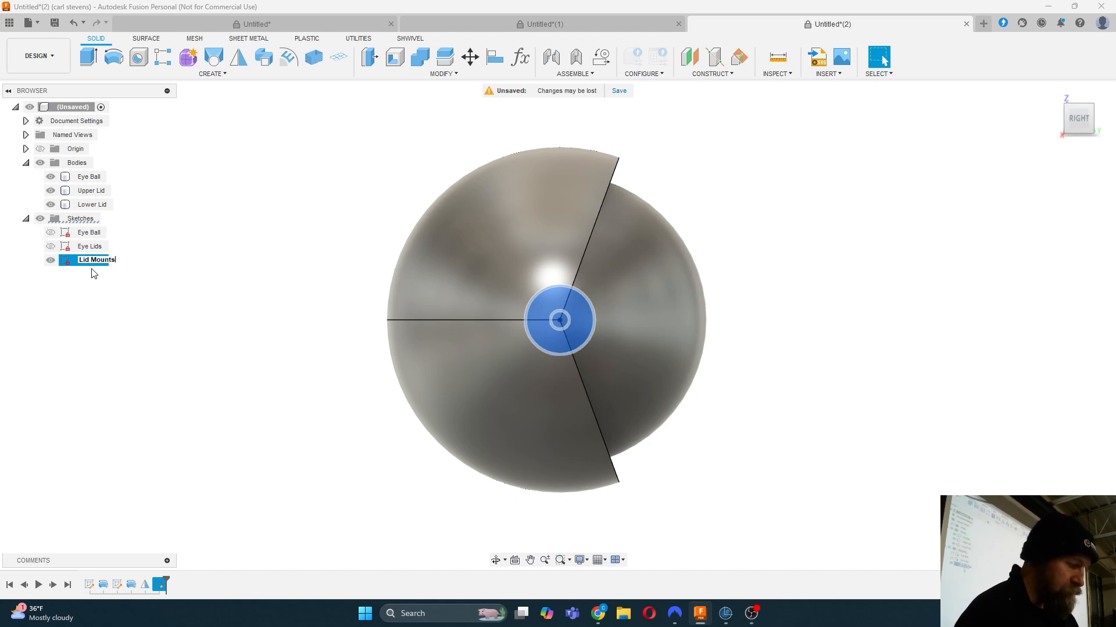
{"action": "key", "text": "Return"}
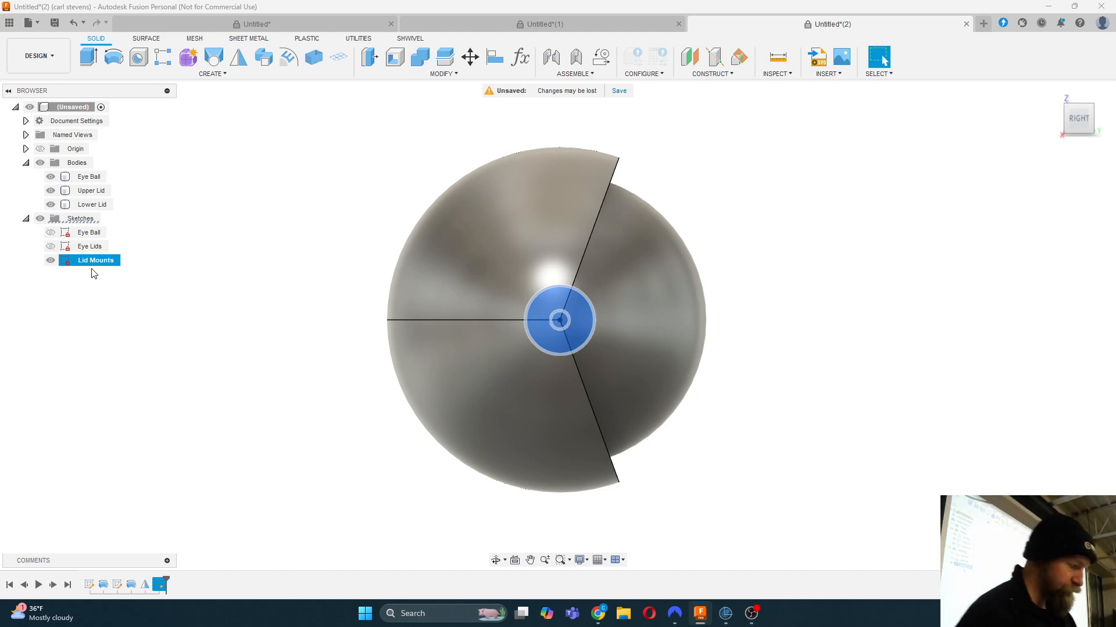
Step: Extrude both circle profiles of the Lid Mounts sketch 1.50 in to one side as a cut through the eye
{"action": "left_click", "coordinate": [805, 374]}
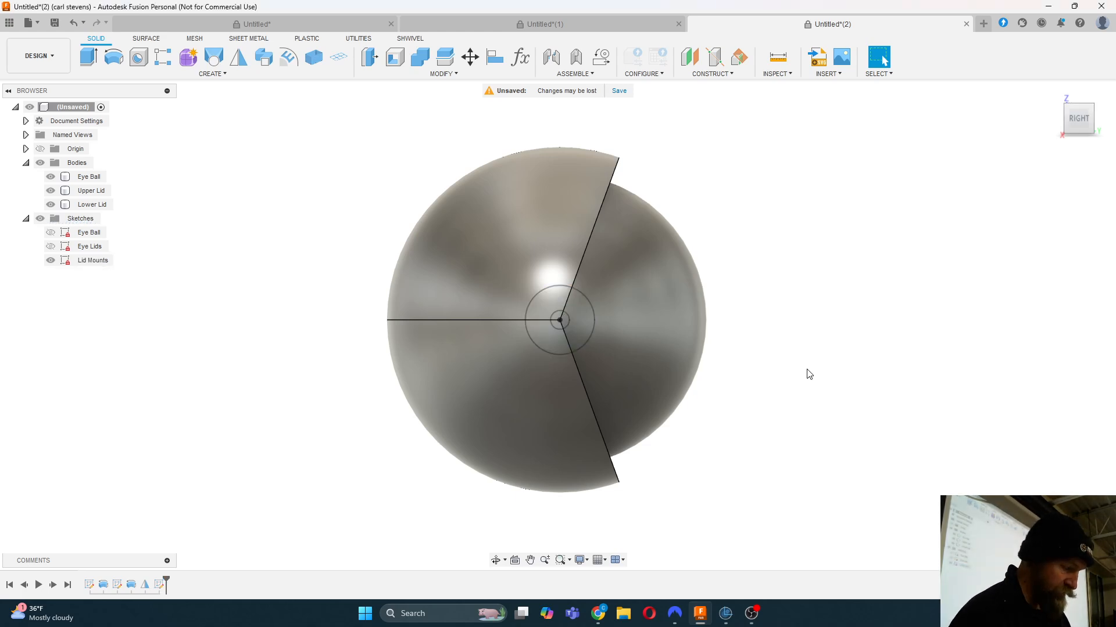
{"action": "mouse_move", "coordinate": [1090, 118]}
{"action": "left_mouse_down"}
{"action": "mouse_move", "coordinate": [1071, 127]}
{"action": "mouse_move", "coordinate": [1087, 113]}
{"action": "left_mouse_up"}
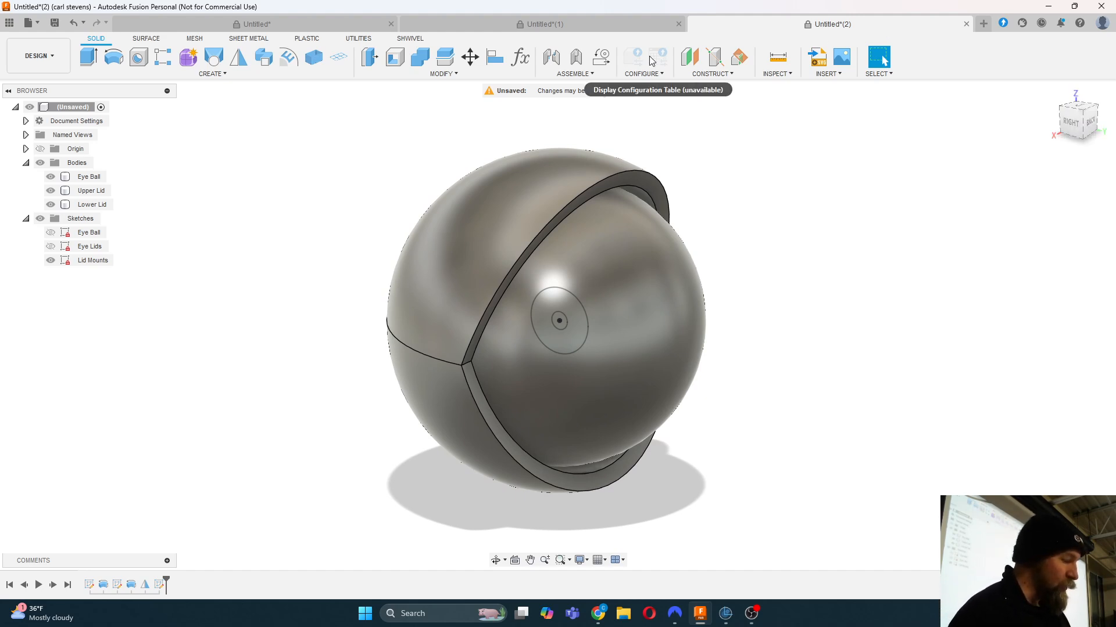
{"action": "left_click", "coordinate": [213, 74]}
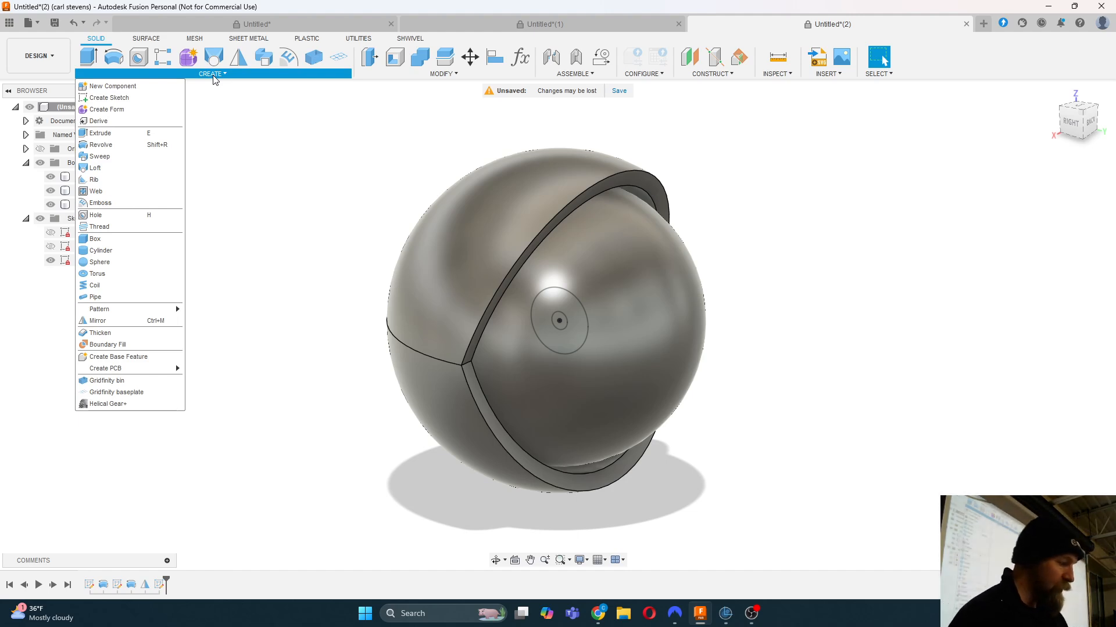
{"action": "left_click", "coordinate": [136, 138]}
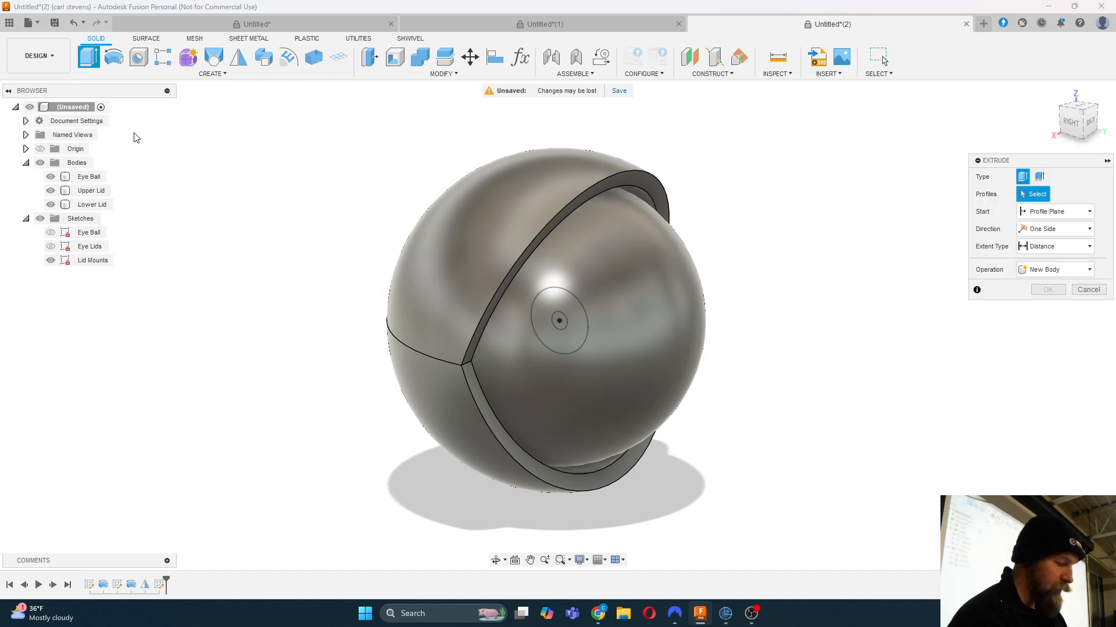
{"action": "left_click", "coordinate": [559, 322]}
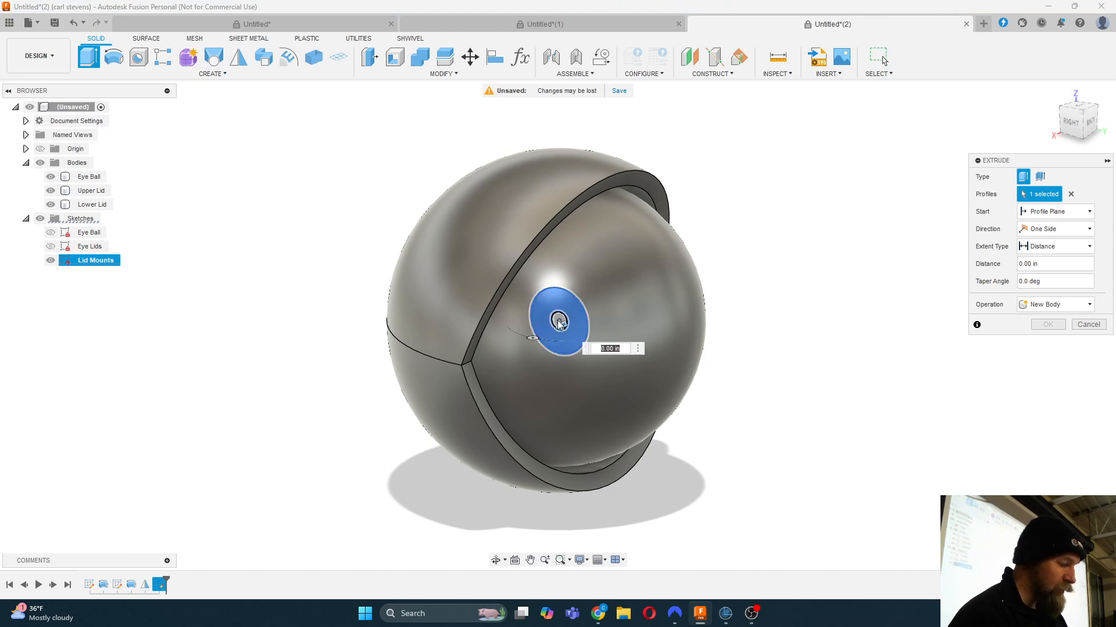
{"action": "left_click", "coordinate": [685, 368]}
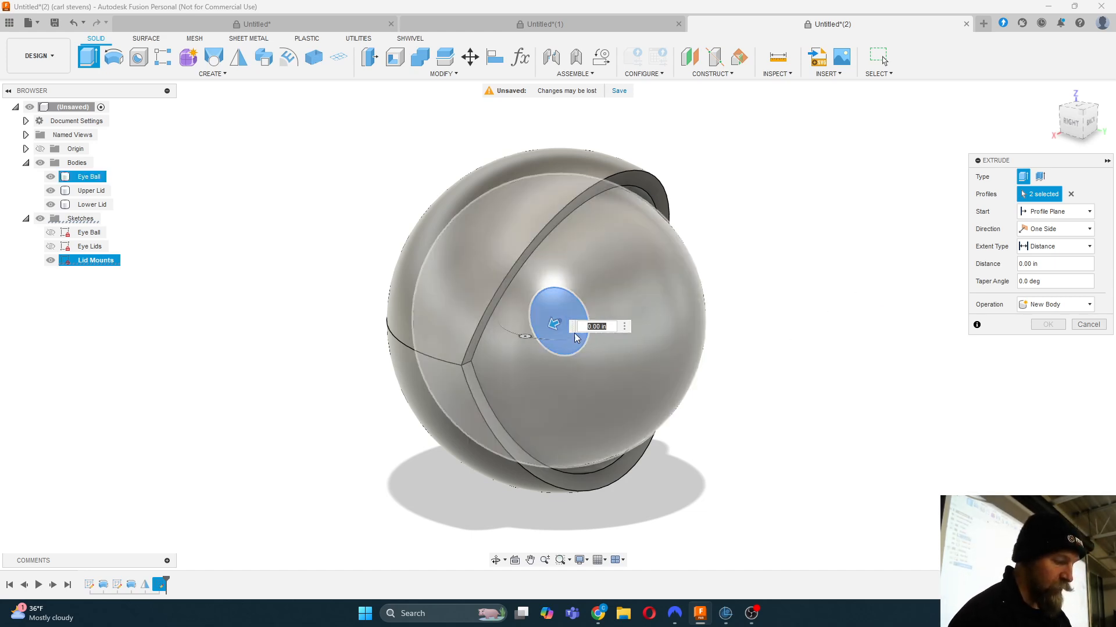
{"action": "left_click_drag", "start_coordinate": [552, 325], "coordinate": [426, 372]}
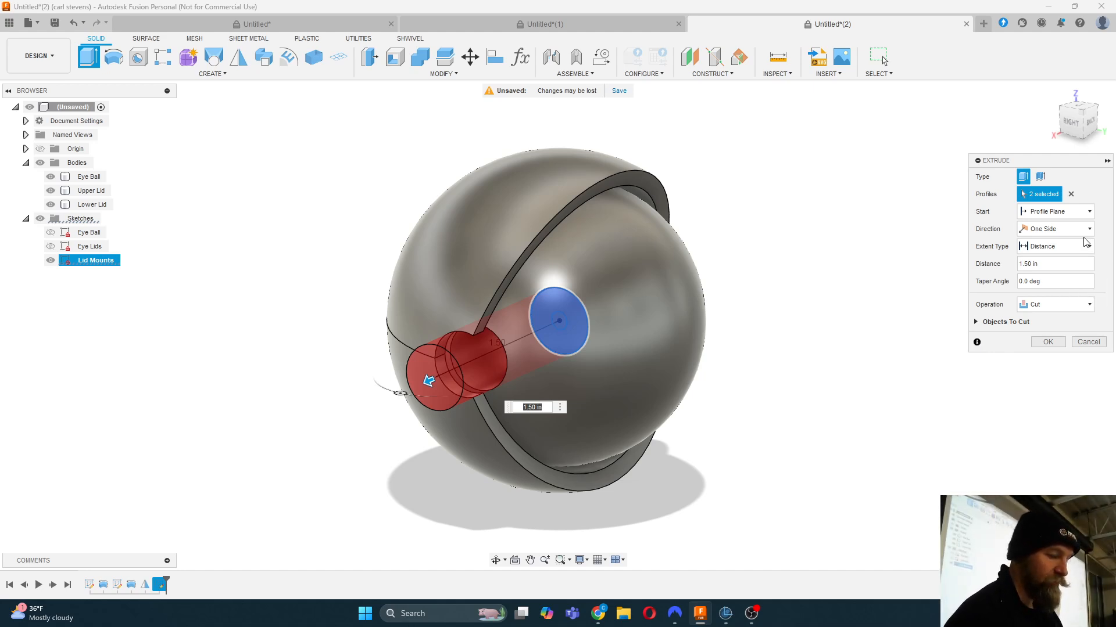
Step: Make the extruded cut symmetric about the profile plane and set its extent to All
{"action": "left_click_drag", "start_coordinate": [1072, 166], "coordinate": [920, 182]}
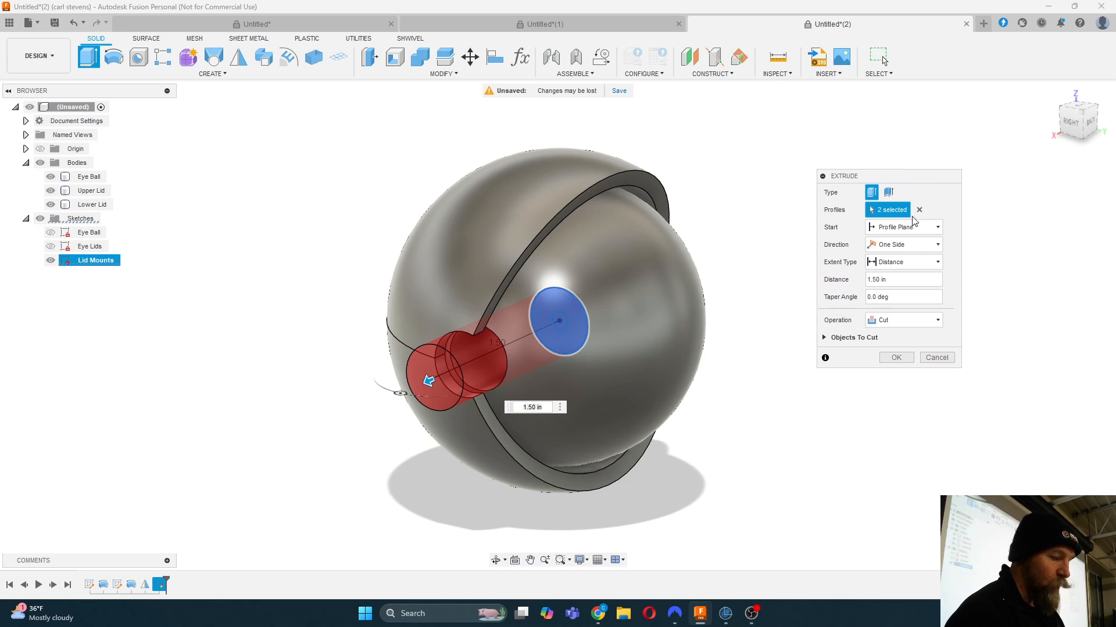
{"action": "left_click", "coordinate": [906, 244]}
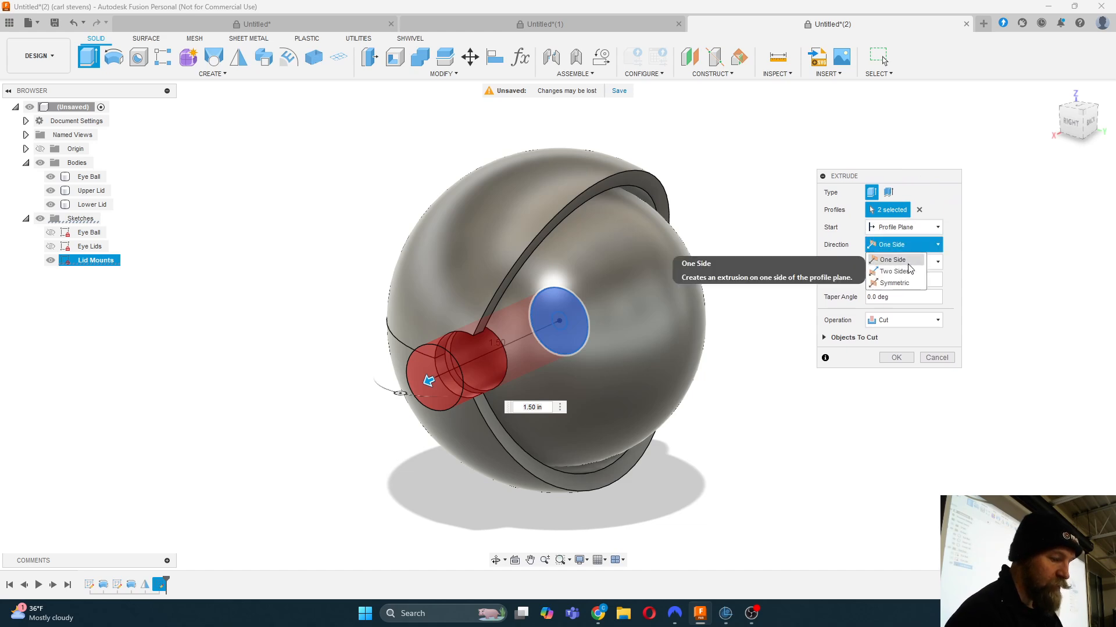
{"action": "left_click", "coordinate": [898, 283]}
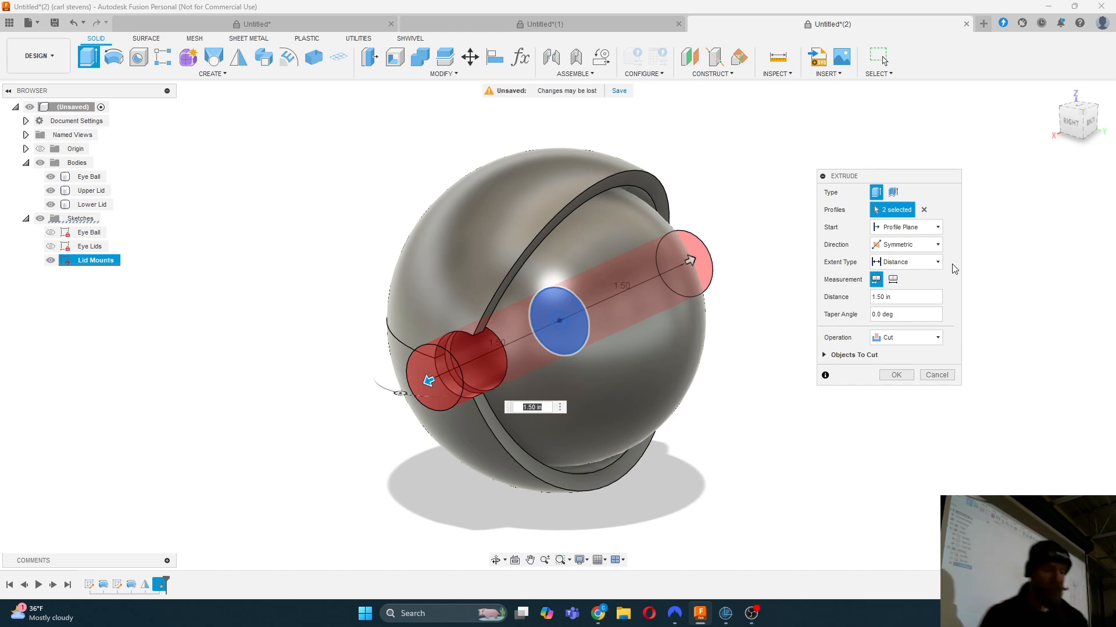
{"action": "left_click", "coordinate": [928, 263]}
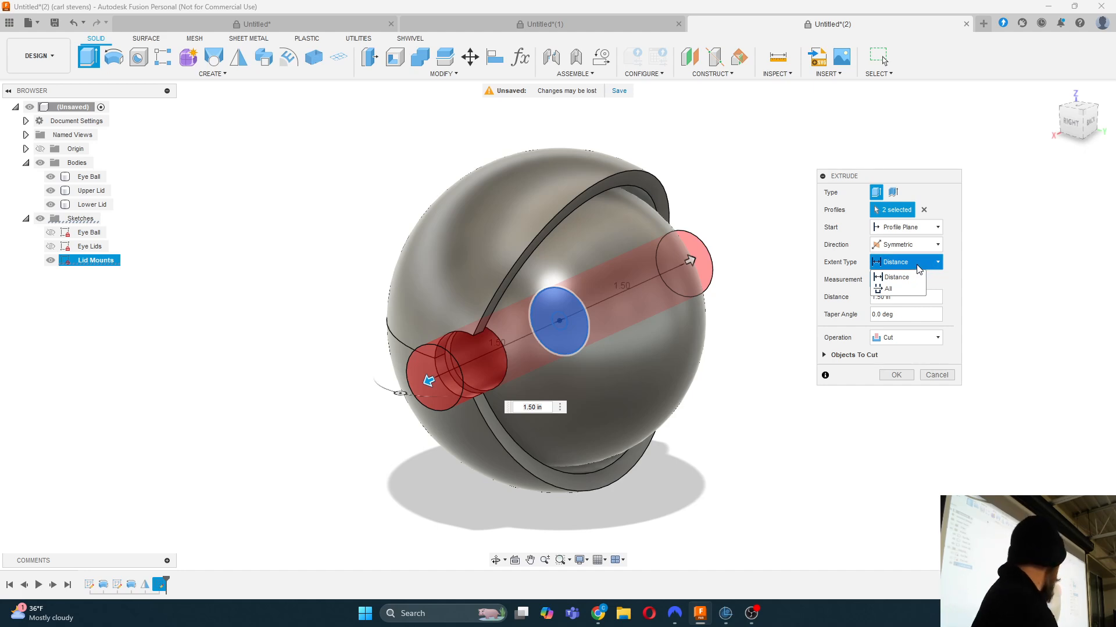
{"action": "left_click", "coordinate": [908, 288]}
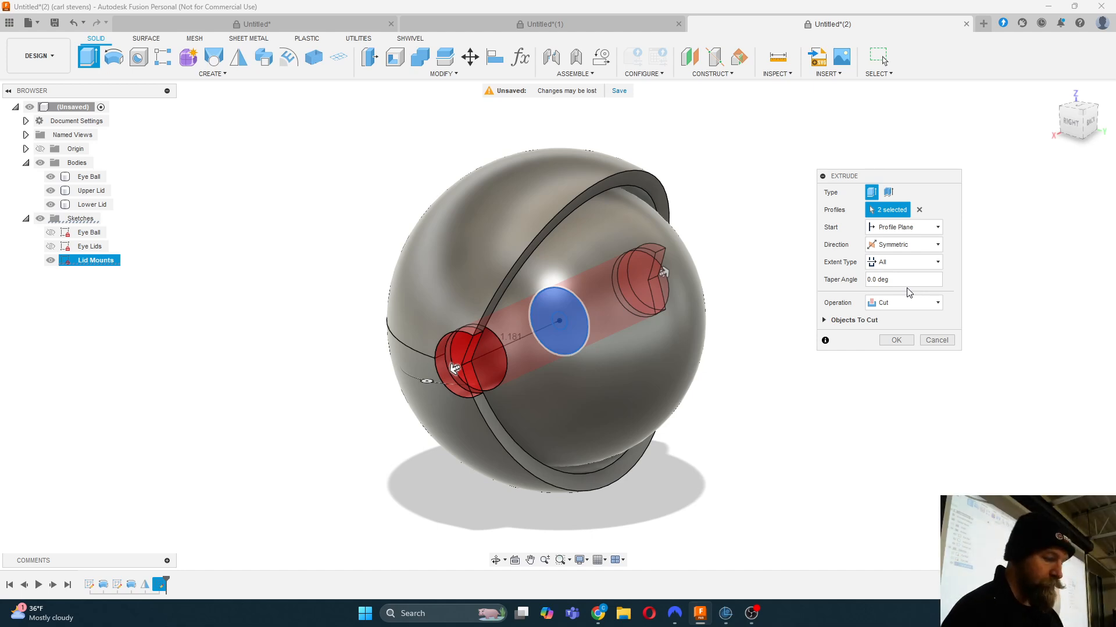
Step: Exclude the Eye Ball from the objects to cut and complete the cut through the Upper Lid and Lower Lid
{"action": "left_click", "coordinate": [824, 322]}
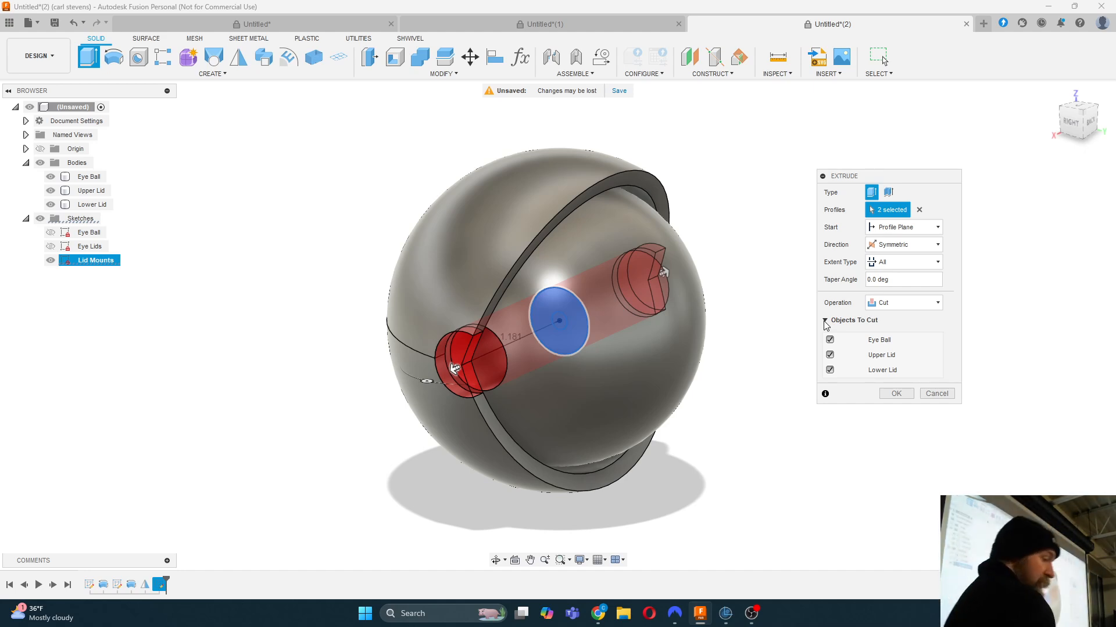
{"action": "left_click", "coordinate": [50, 177]}
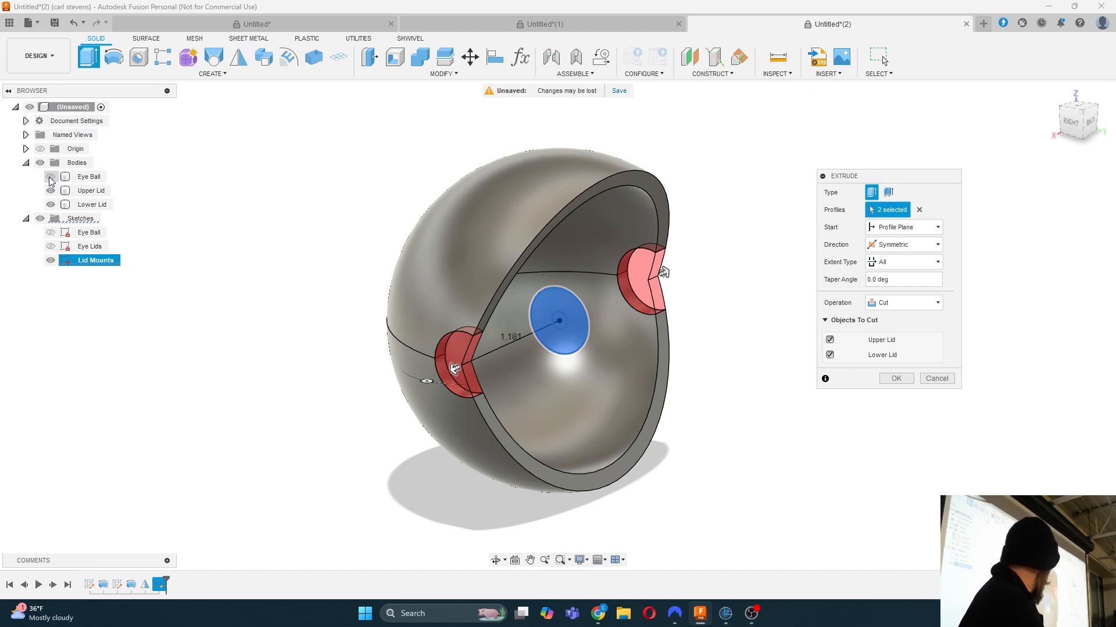
{"action": "left_click", "coordinate": [50, 177]}
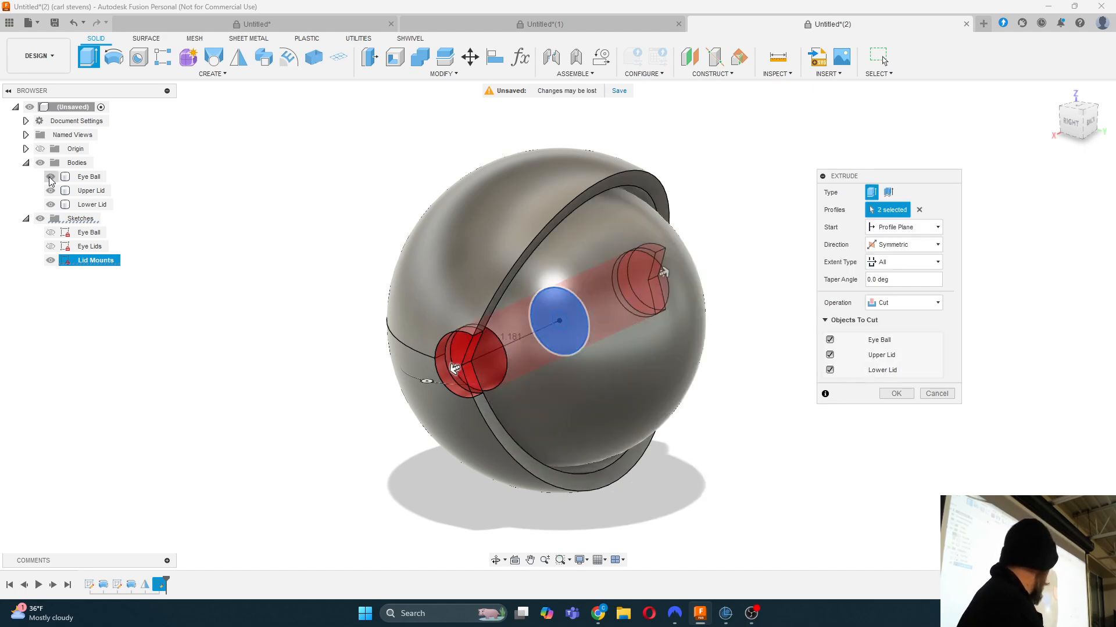
{"action": "left_click", "coordinate": [826, 321]}
{"action": "left_click", "coordinate": [826, 320]}
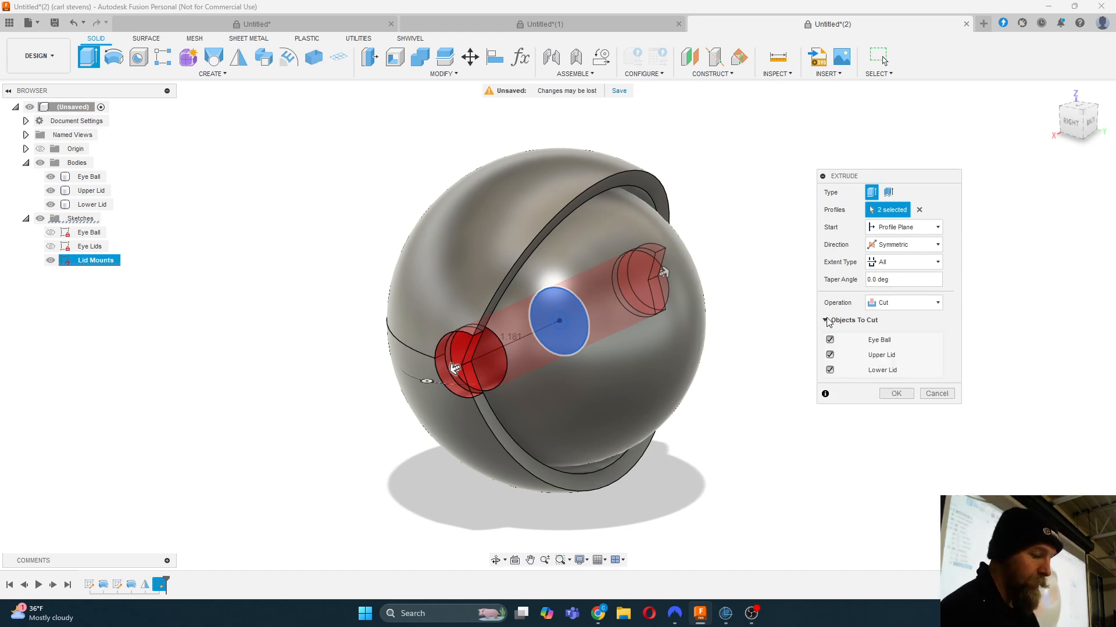
{"action": "left_click", "coordinate": [830, 340]}
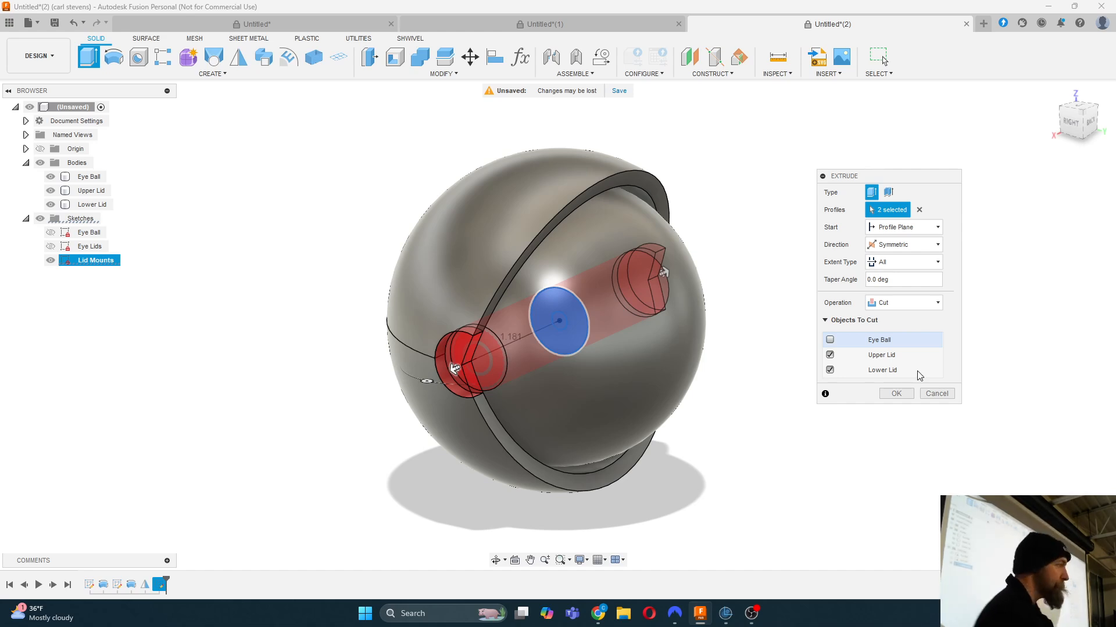
{"action": "left_click", "coordinate": [896, 393]}
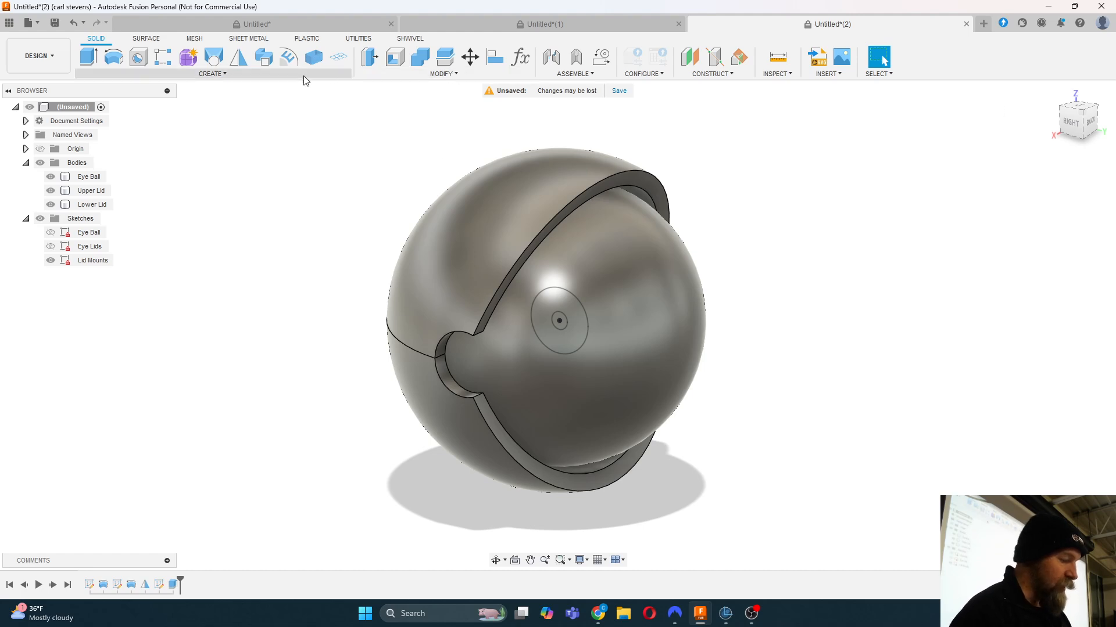
Step: Set up an extrusion of the ring between the Lid Mounts circles that starts from an object, and hide the Lower Lid
{"action": "left_click", "coordinate": [226, 75]}
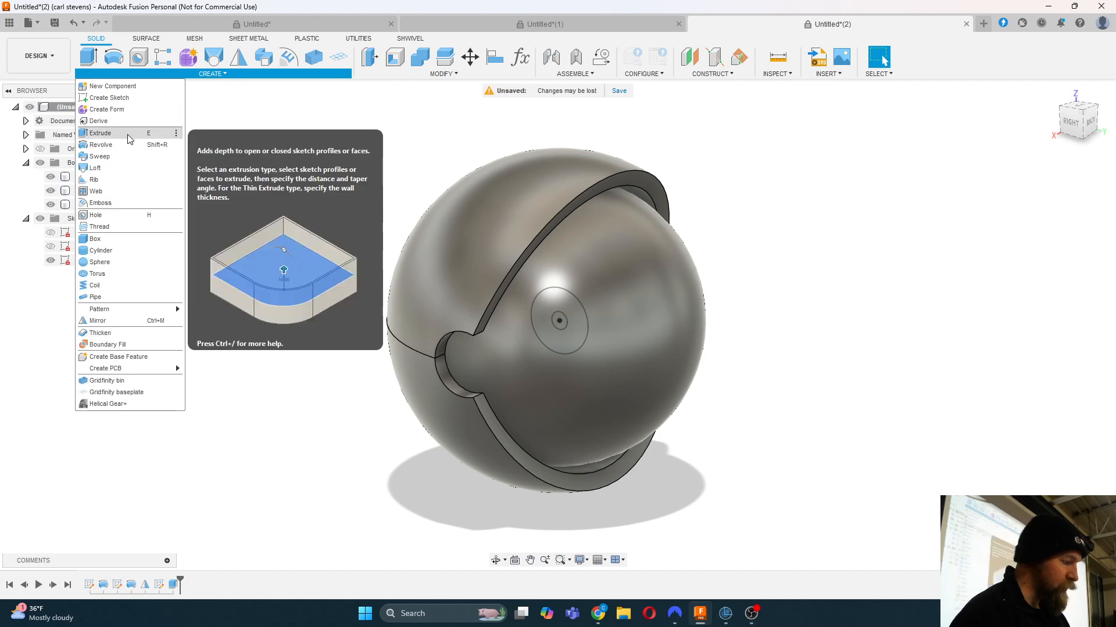
{"action": "left_click", "coordinate": [100, 133]}
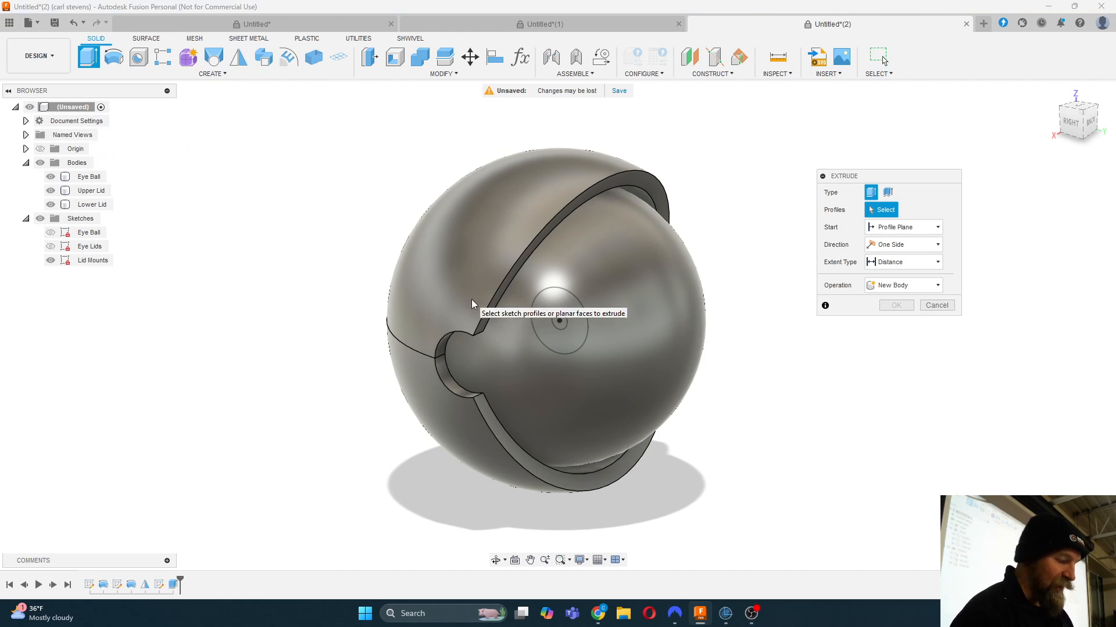
{"action": "left_click", "coordinate": [563, 337]}
{"action": "left_click", "coordinate": [570, 338]}
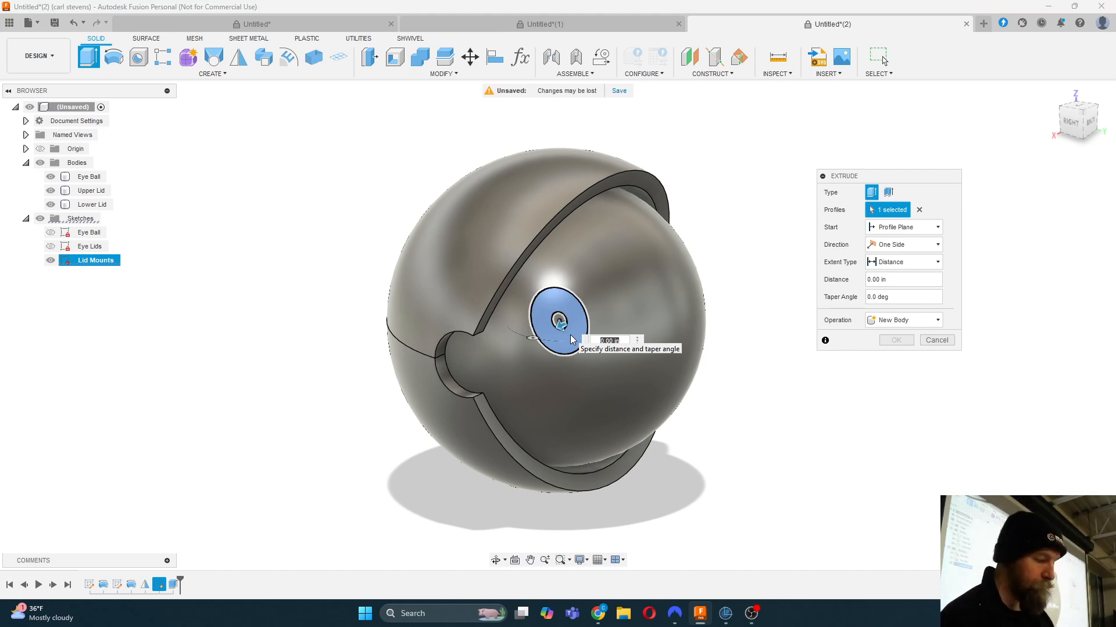
{"action": "left_click", "coordinate": [904, 228]}
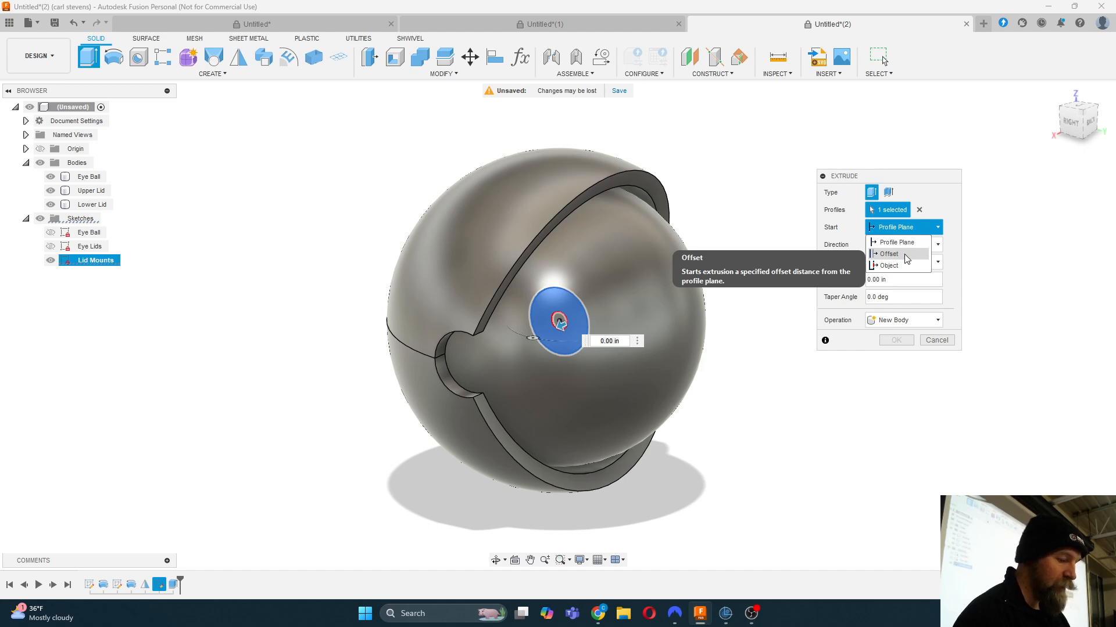
{"action": "left_click", "coordinate": [904, 265]}
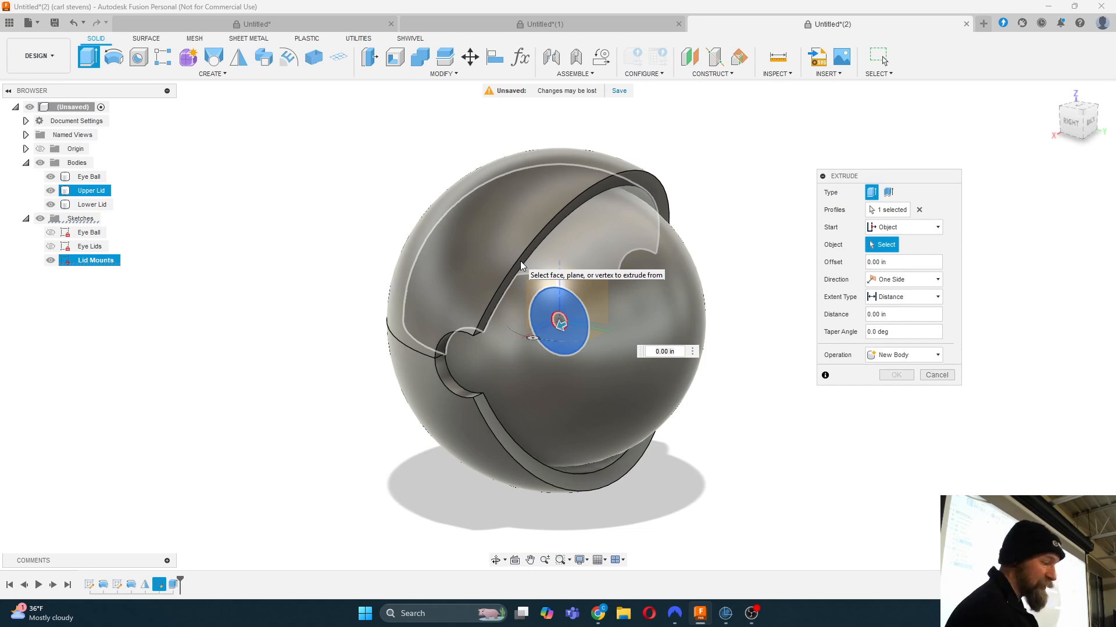
{"action": "left_click", "coordinate": [50, 205]}
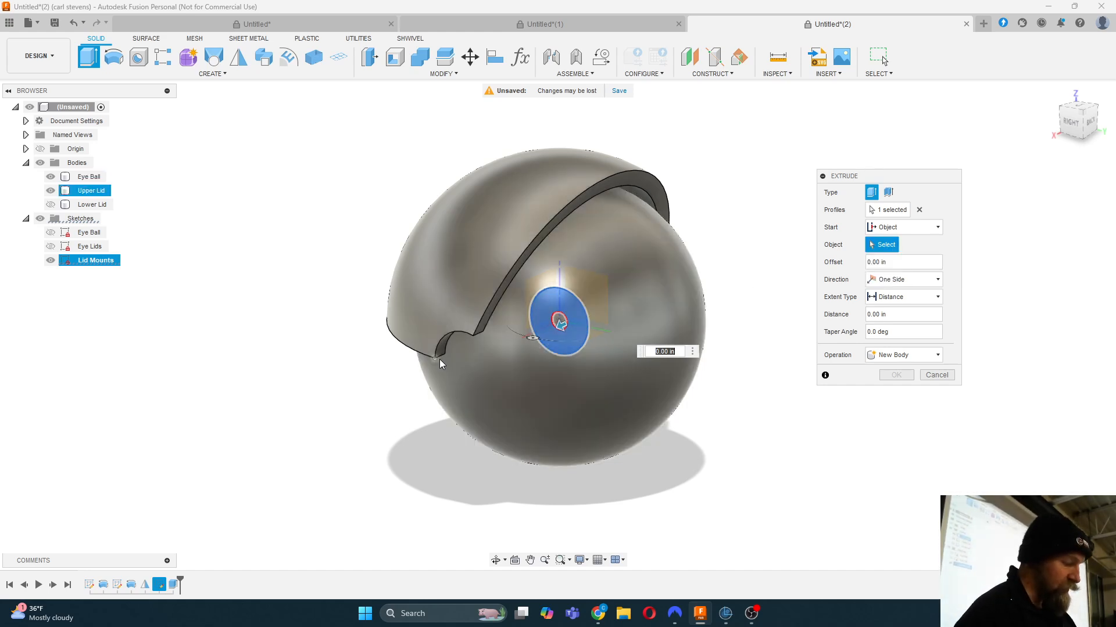
Step: Try starting the ring extrusion at the corner of the Upper Lid's notch with a distance of 1.5 mm, and inspect the preview
{"action": "left_click", "coordinate": [445, 356]}
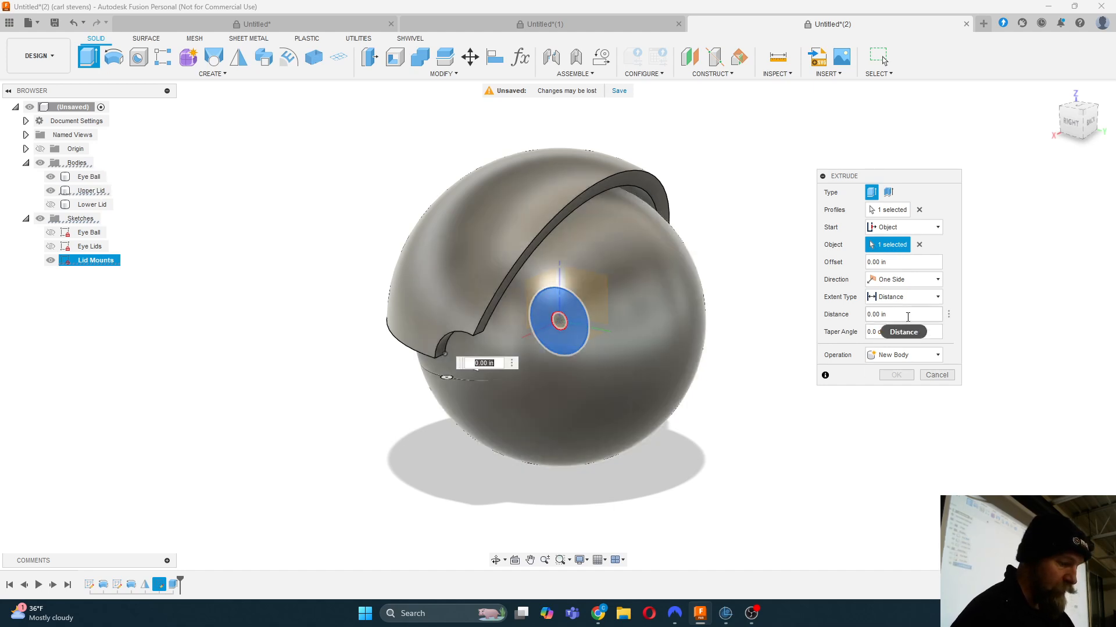
{"action": "left_click", "coordinate": [904, 315]}
{"action": "left_click_drag", "start_coordinate": [904, 317], "coordinate": [850, 322]}
{"action": "type", "text": "1"}
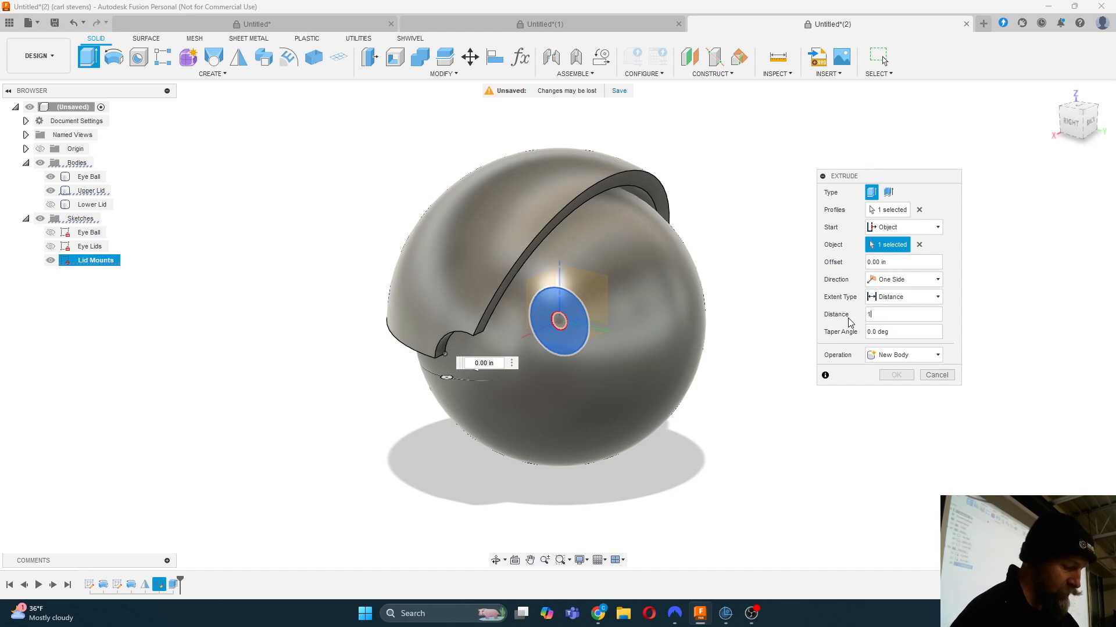
{"action": "type", "text": ".5"}
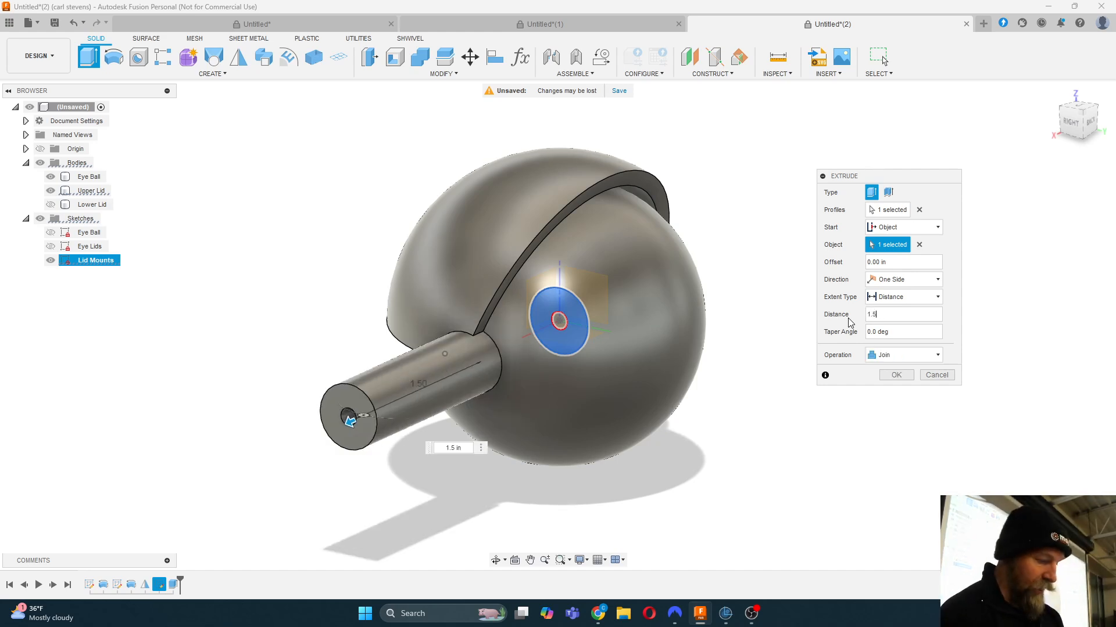
{"action": "type", "text": "mm"}
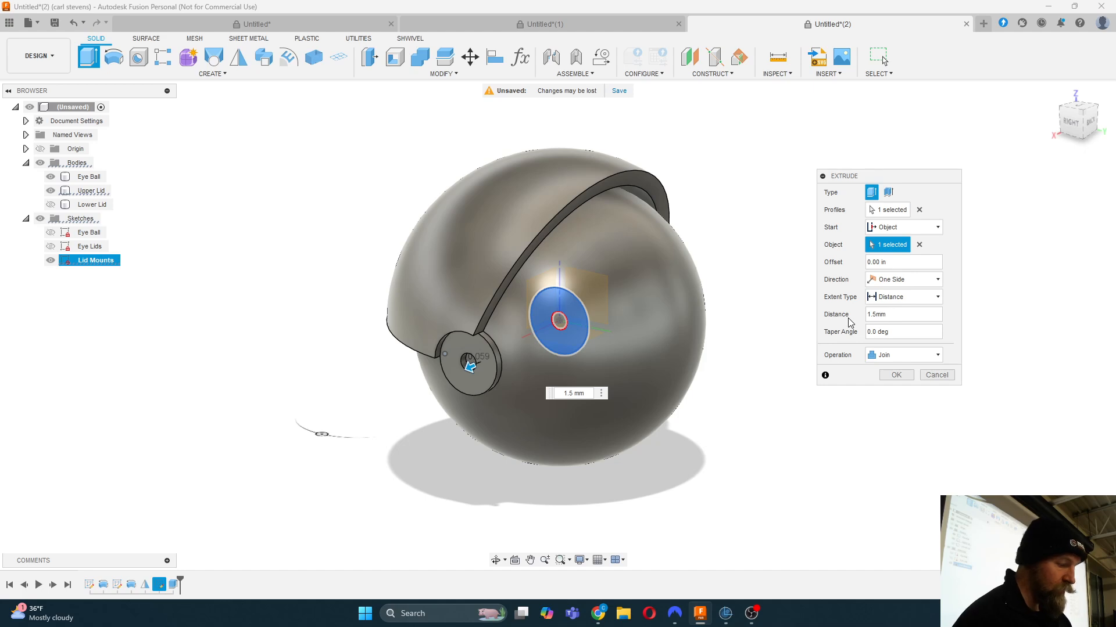
{"action": "left_click", "coordinate": [1090, 122]}
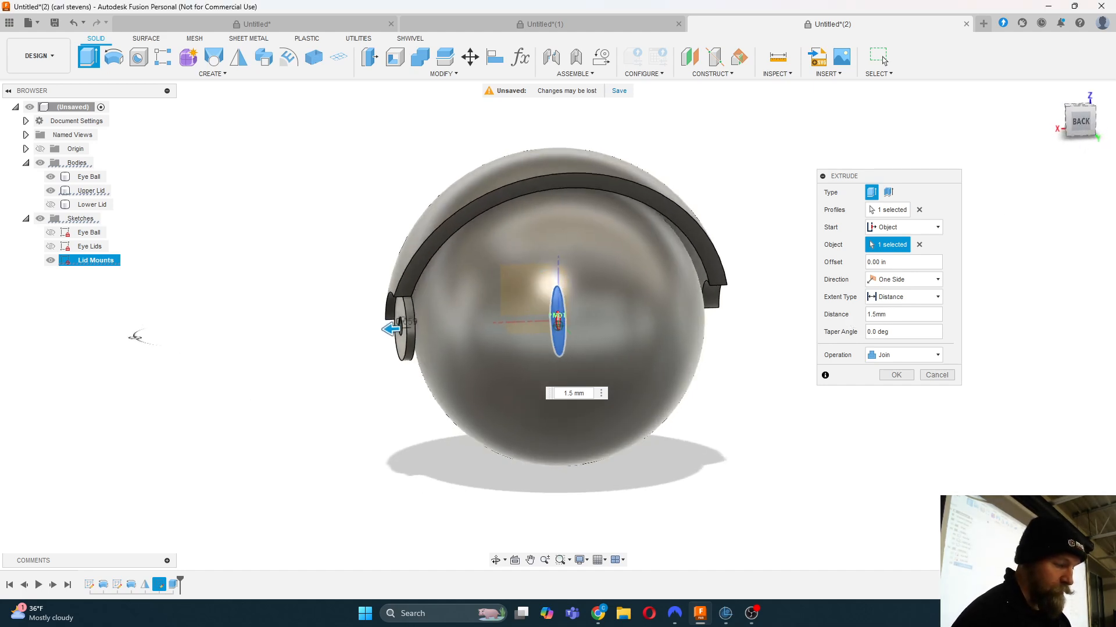
{"action": "left_click_drag", "start_coordinate": [1083, 122], "coordinate": [1076, 125]}
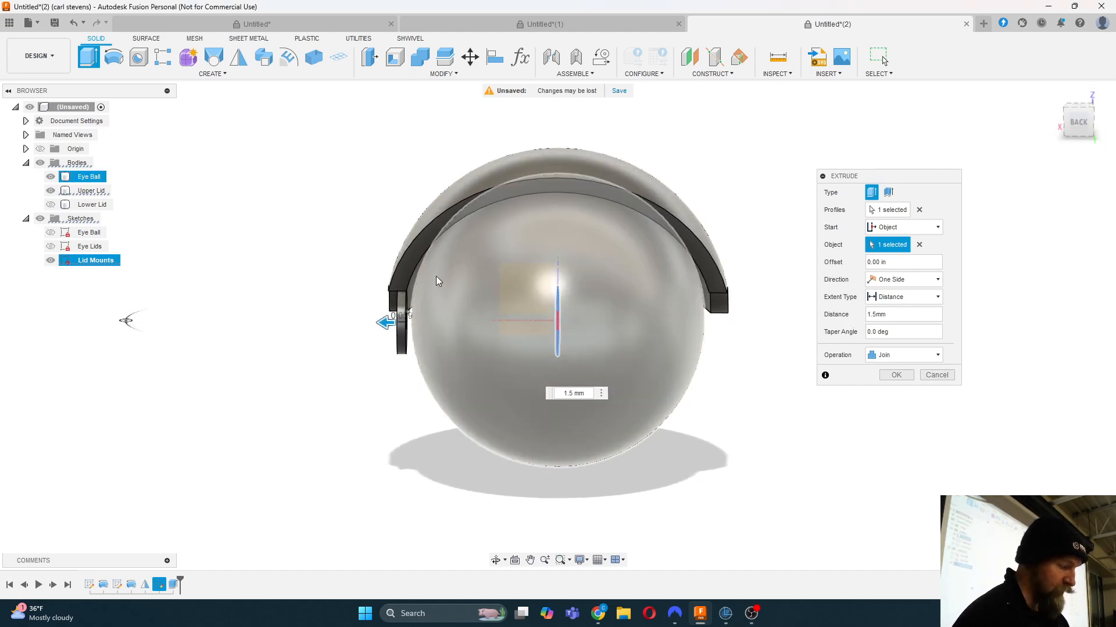
{"action": "scroll", "coordinate": [401, 302], "scroll_direction": "up", "scroll_amount": 3}
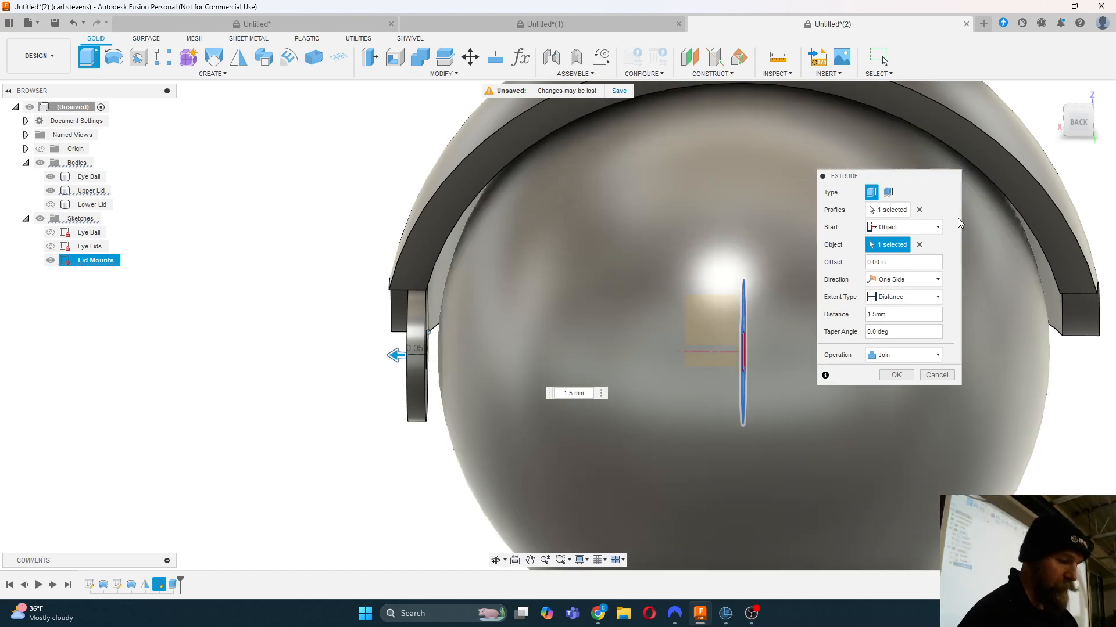
{"action": "left_click_drag", "start_coordinate": [1078, 134], "coordinate": [1105, 135]}
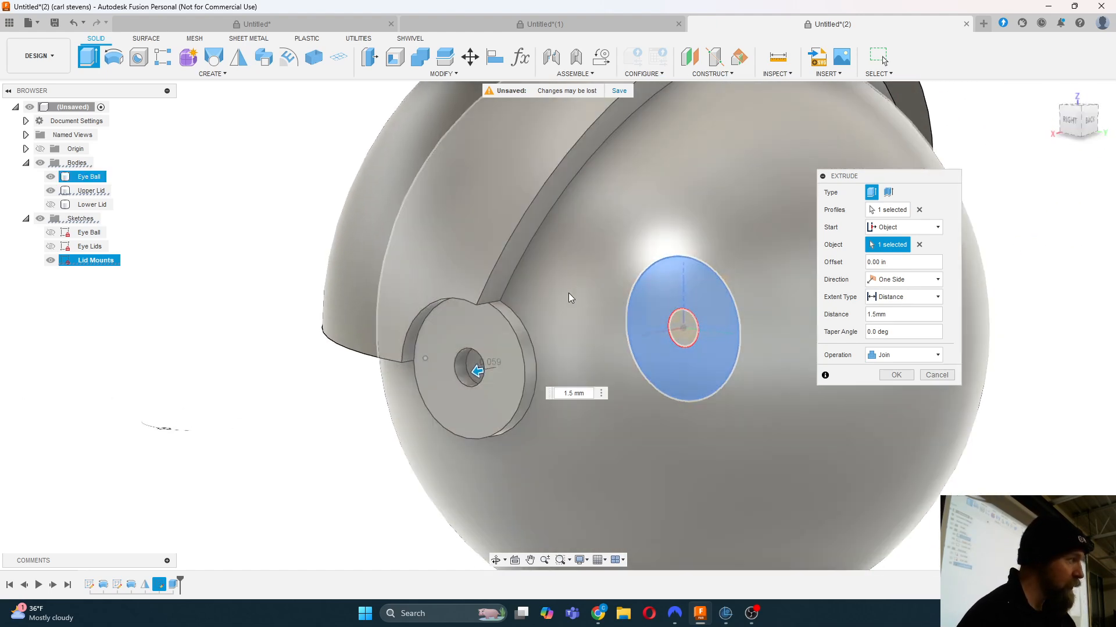
{"action": "scroll", "coordinate": [299, 374], "scroll_direction": "down", "scroll_amount": 3}
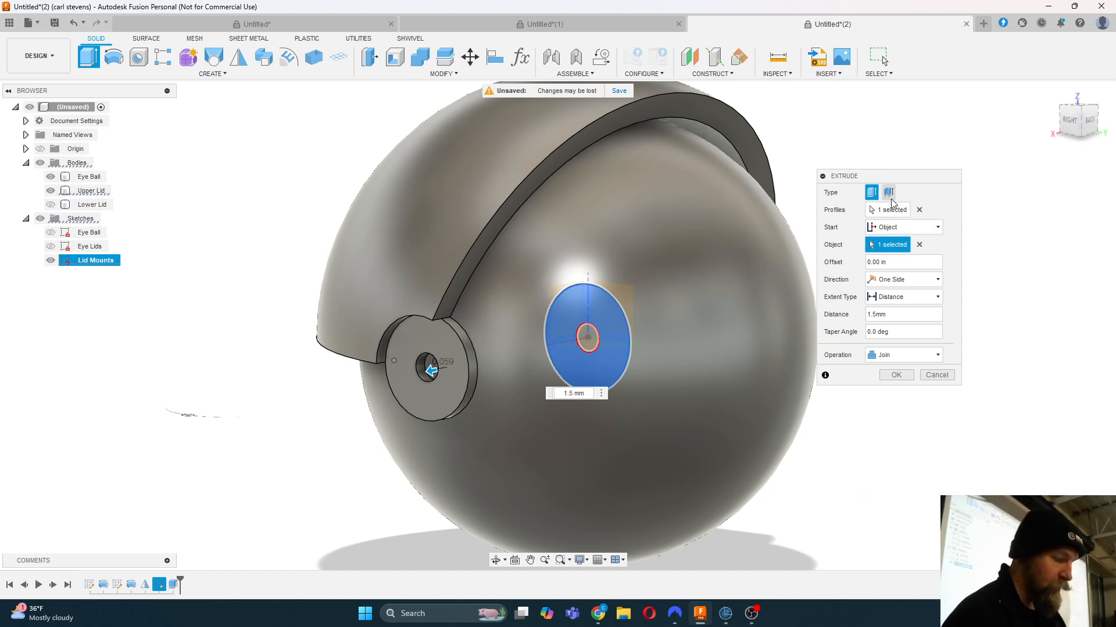
Step: Clear the ring extrusion's start object and distance, and reselect the lower corner of the Upper Lid's notch as the start object
{"action": "left_click", "coordinate": [919, 244]}
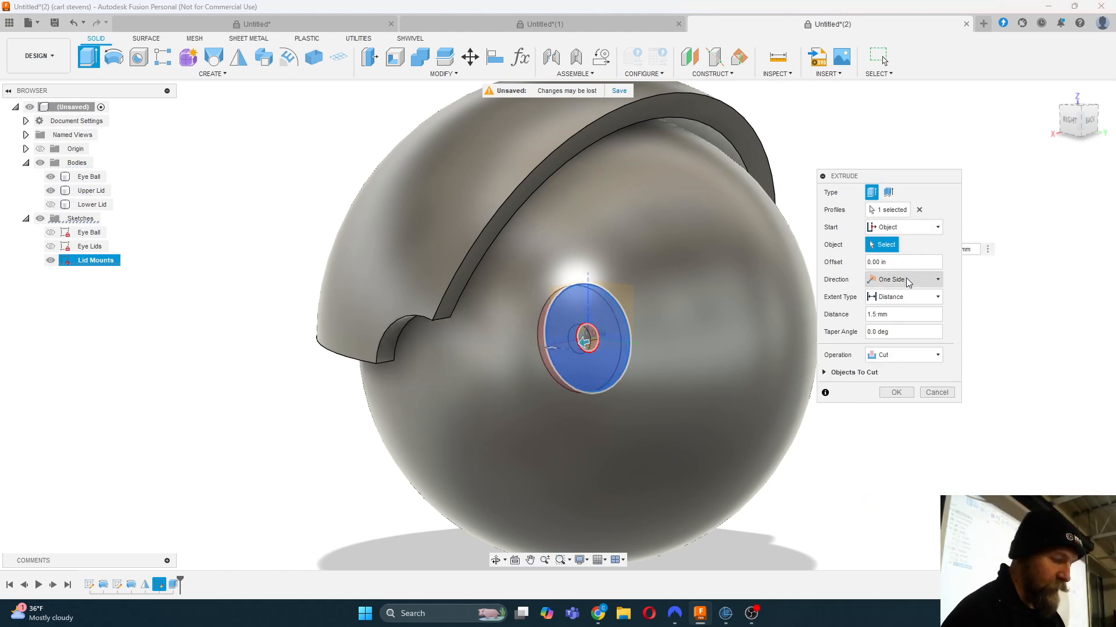
{"action": "left_click", "coordinate": [896, 321]}
{"action": "key", "text": "BackSpace"}
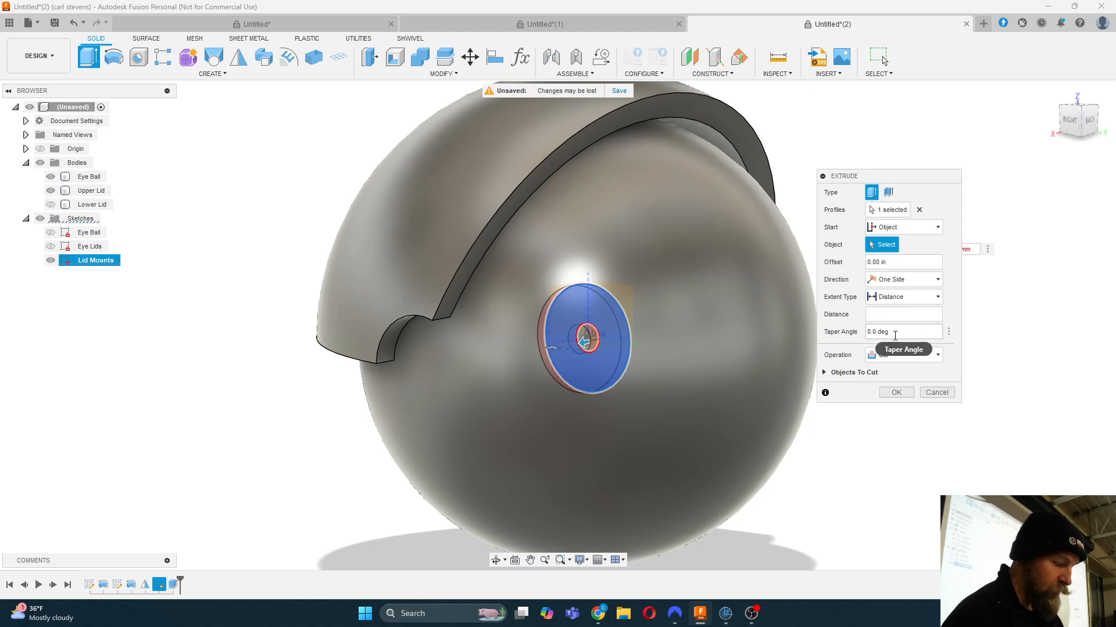
{"action": "left_click", "coordinate": [885, 247]}
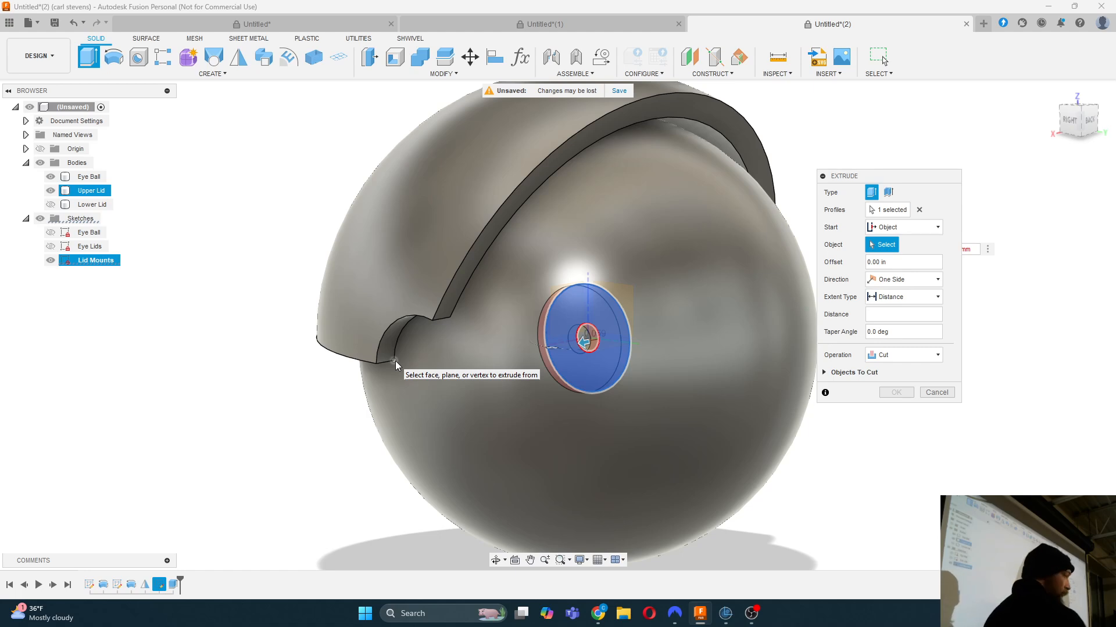
{"action": "left_click", "coordinate": [395, 360]}
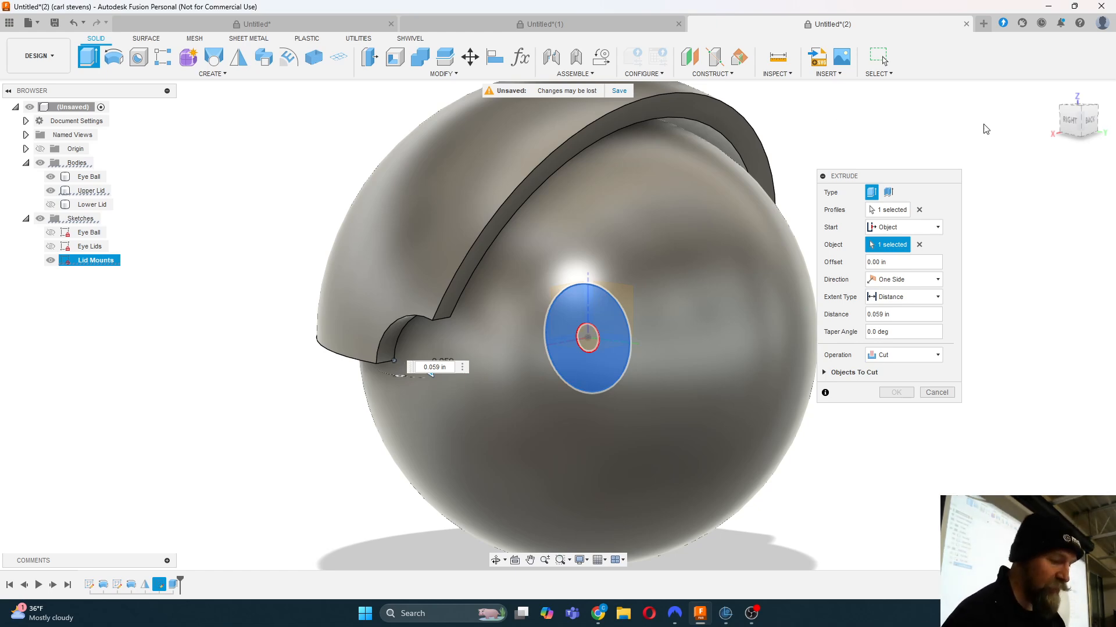
Step: Set the ring extrusion's distance to 1.5 mm and complete it as a Join with the Upper Lid
{"action": "left_click", "coordinate": [1089, 120]}
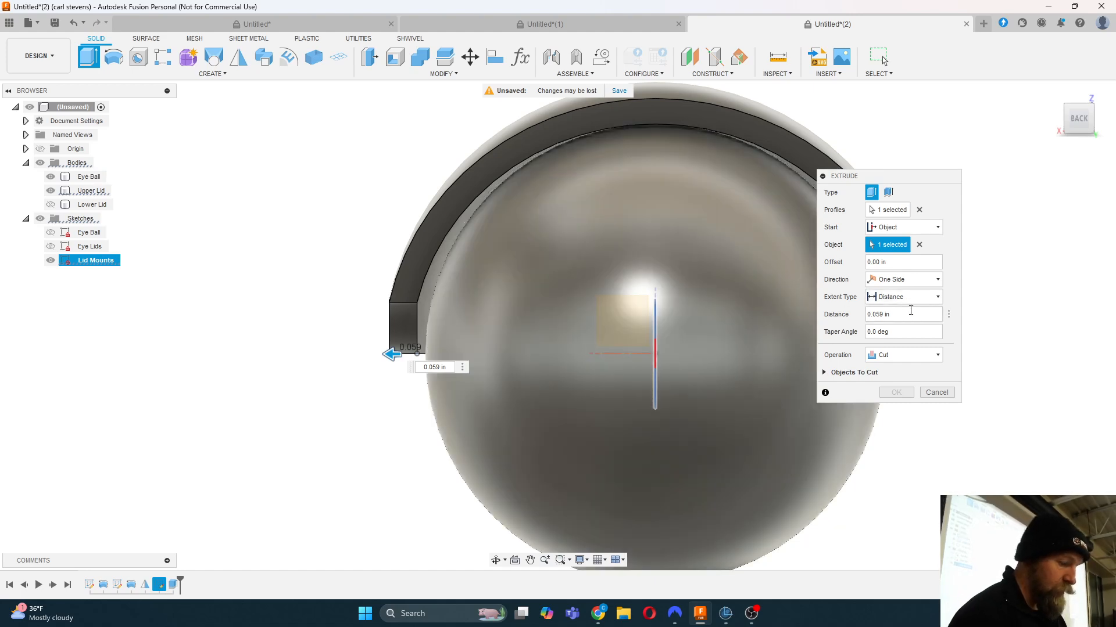
{"action": "left_click", "coordinate": [910, 314]}
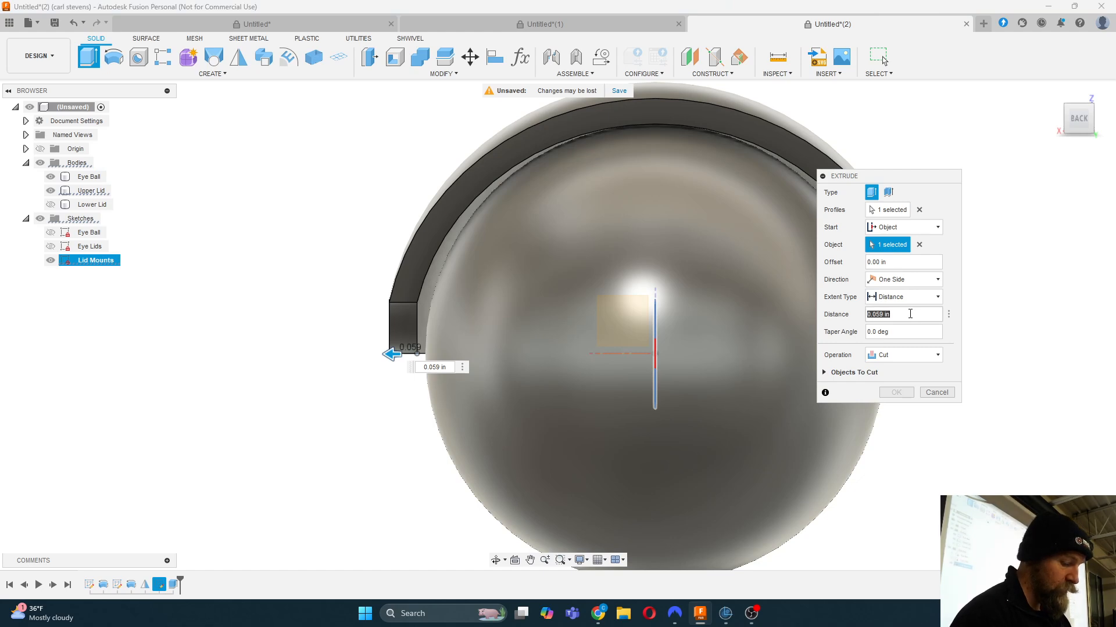
{"action": "type", "text": "1.5mm"}
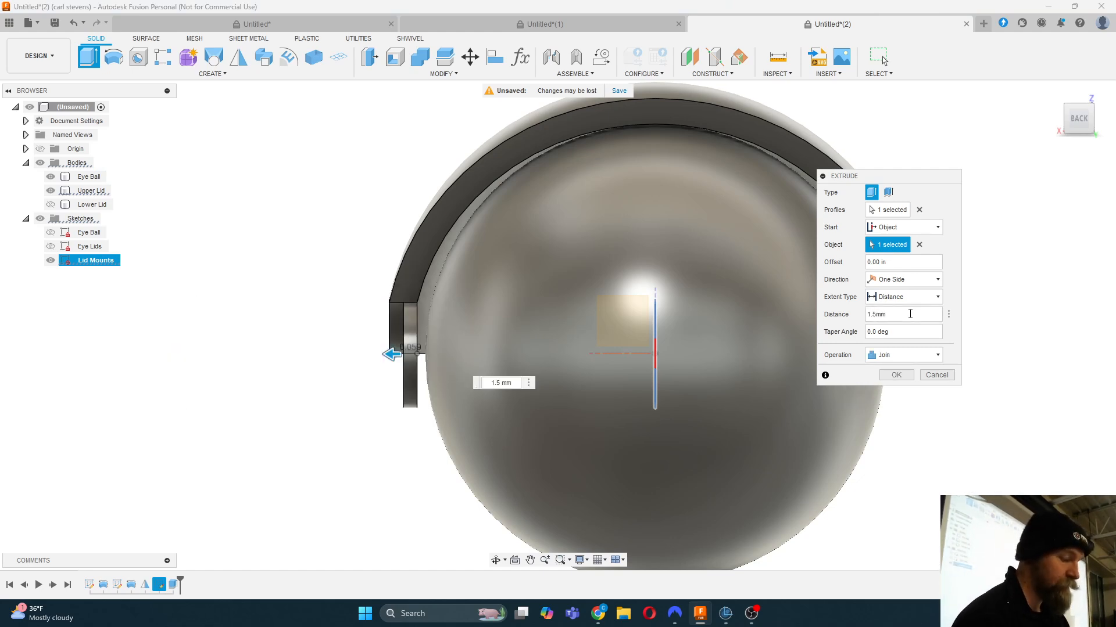
{"action": "left_click", "coordinate": [1082, 119]}
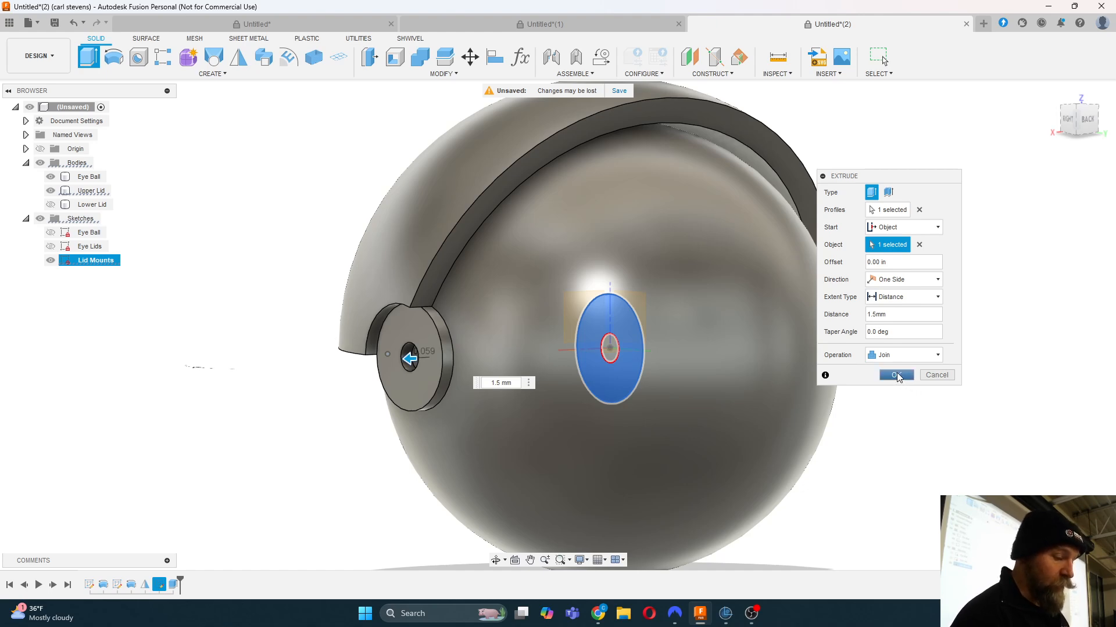
{"action": "left_click", "coordinate": [897, 373]}
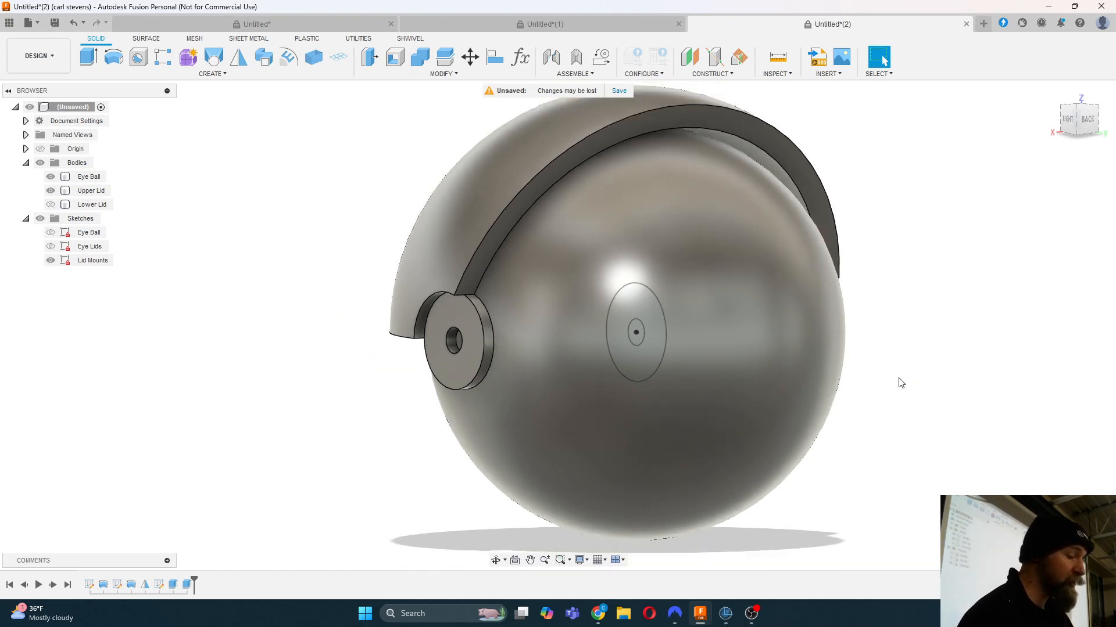
Step: Inspect the new ring mount and its connection to the Upper Lid from the side and the back
{"action": "middle_click_drag", "start_coordinate": [1075, 112], "coordinate": [1108, 116], "text": "shift"}
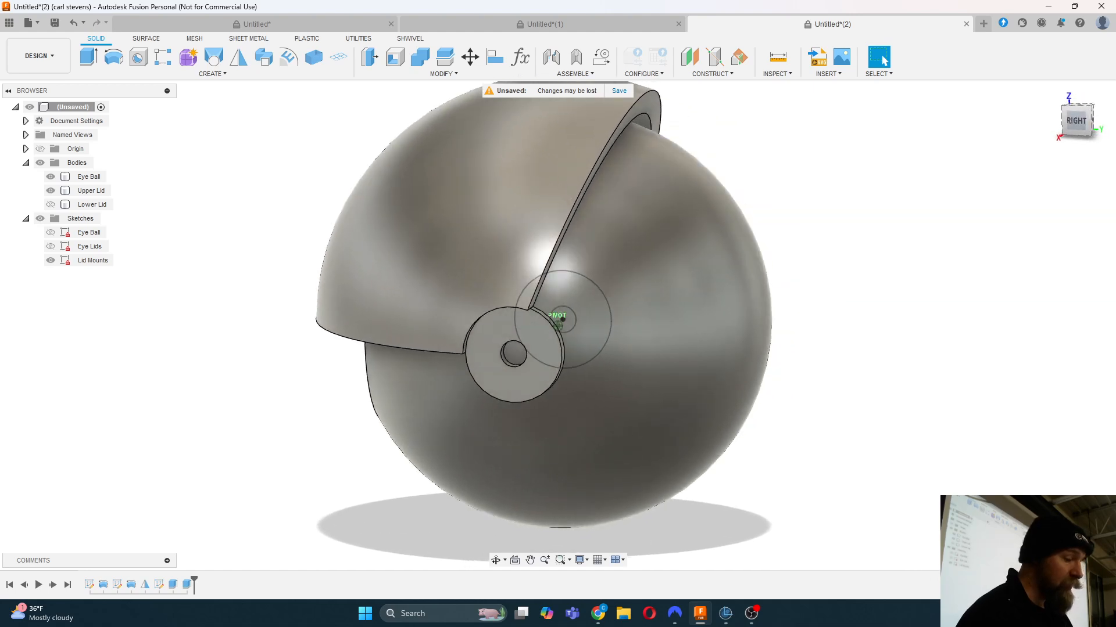
{"action": "left_click", "coordinate": [509, 228]}
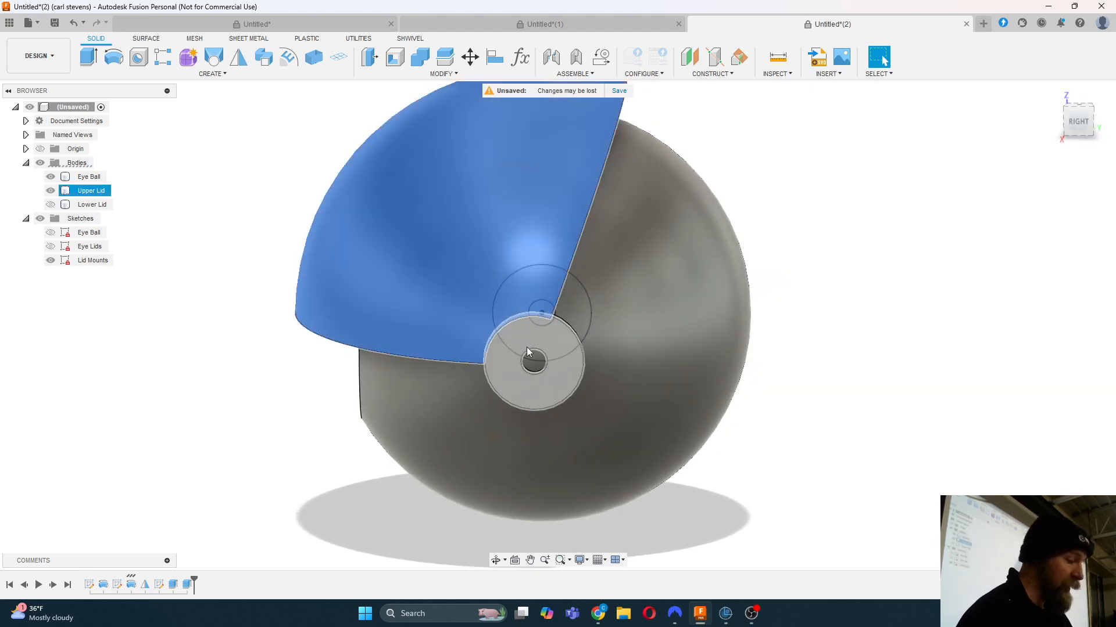
{"action": "left_click", "coordinate": [530, 336]}
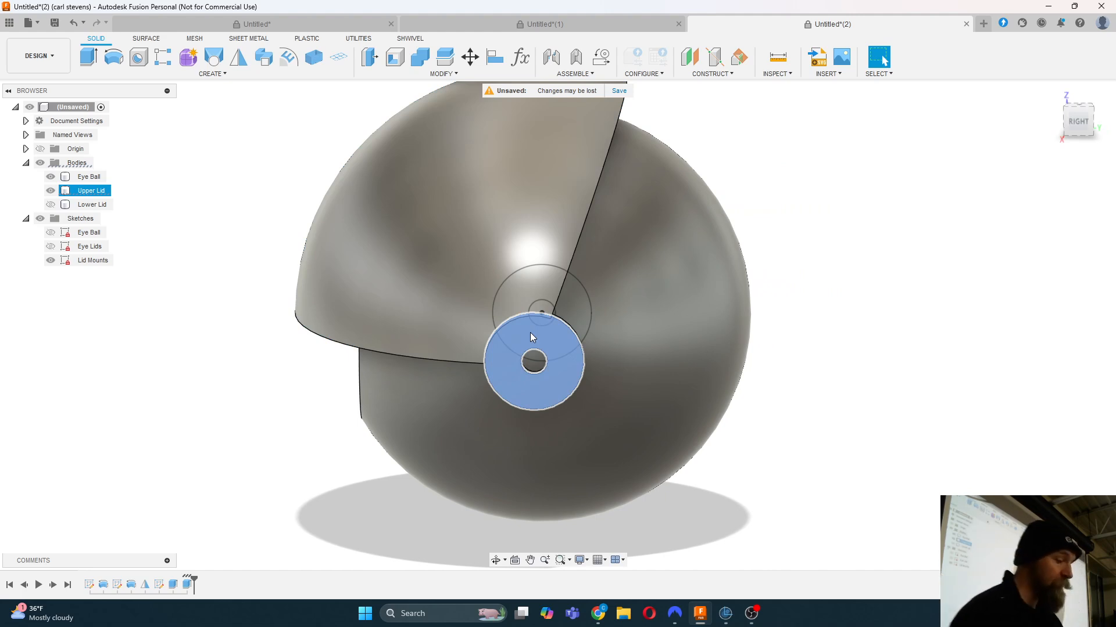
{"action": "left_click", "coordinate": [581, 306]}
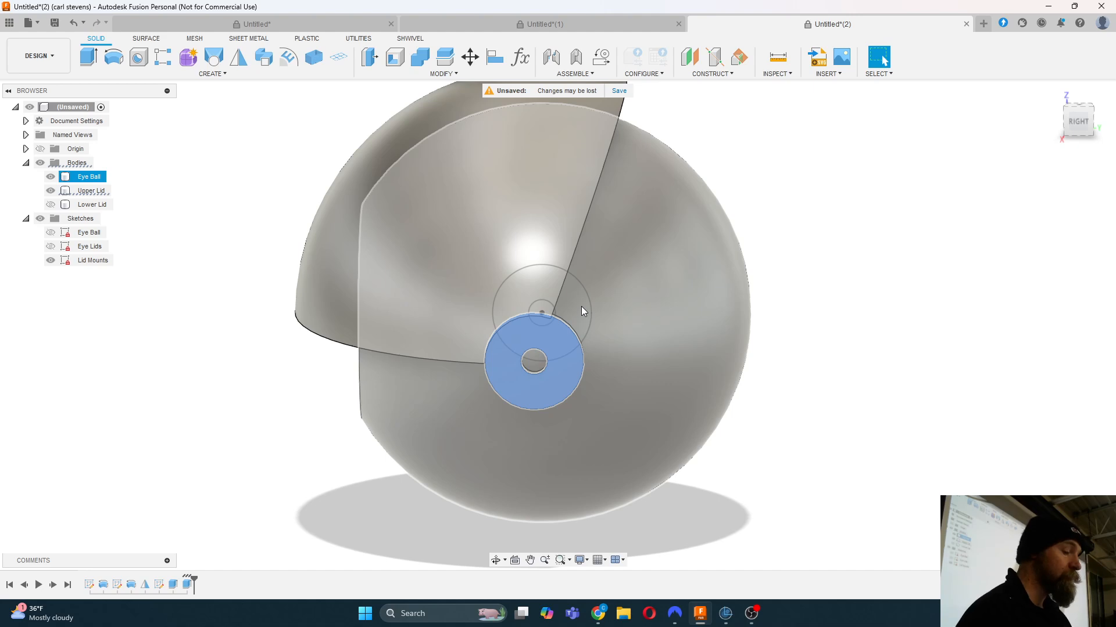
{"action": "mouse_move", "coordinate": [1077, 123]}
{"action": "left_mouse_down"}
{"action": "mouse_move", "coordinate": [1015, 125]}
{"action": "mouse_move", "coordinate": [928, 106]}
{"action": "mouse_move", "coordinate": [1080, 129]}
{"action": "left_mouse_up"}
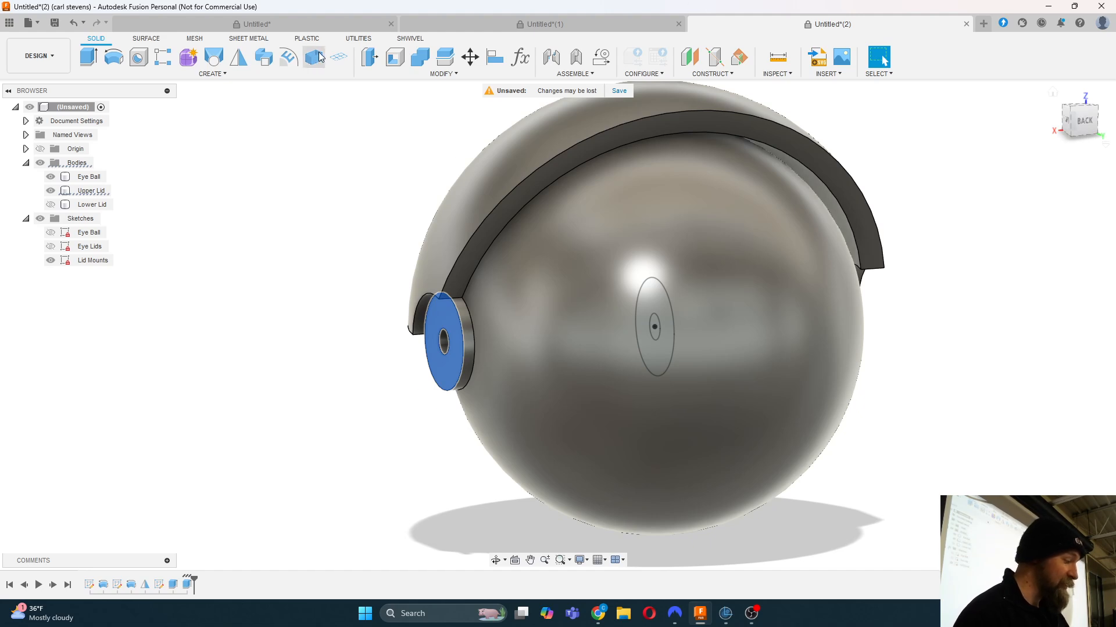
{"action": "left_click", "coordinate": [291, 131]}
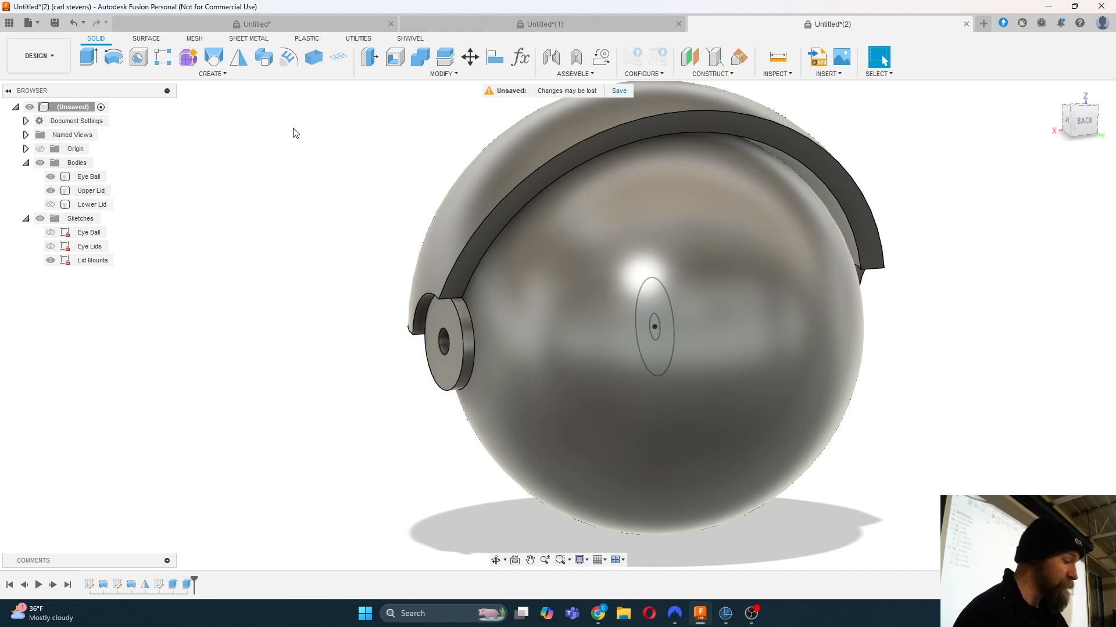
Step: Set up a Mirror with the object type Features and choose the ring mount's extrusion as the object
{"action": "left_click", "coordinate": [228, 75]}
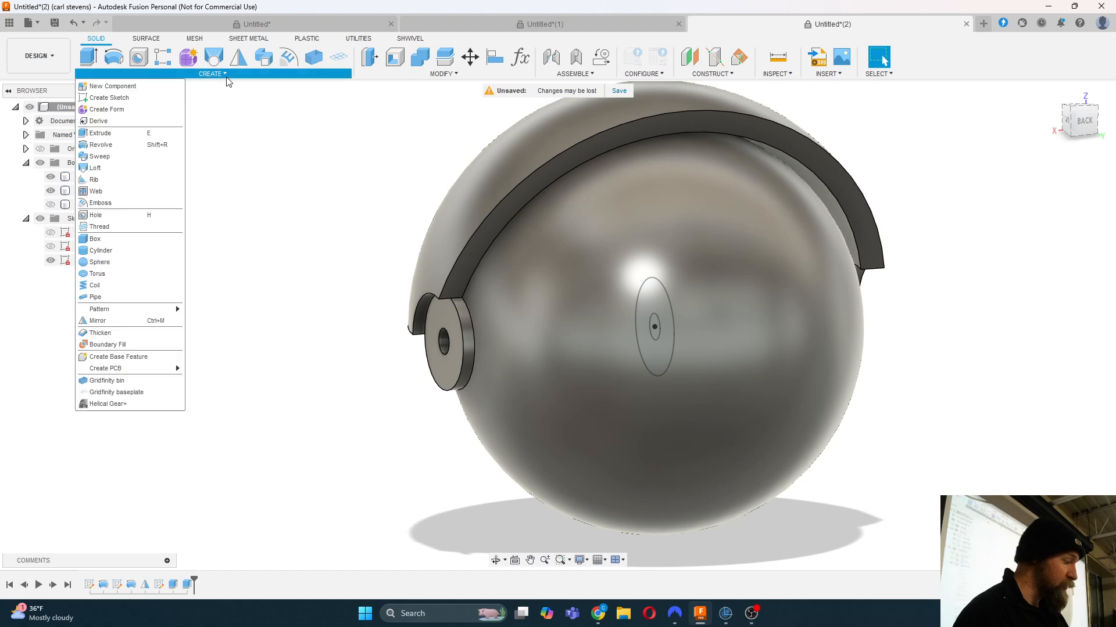
{"action": "left_click", "coordinate": [135, 321]}
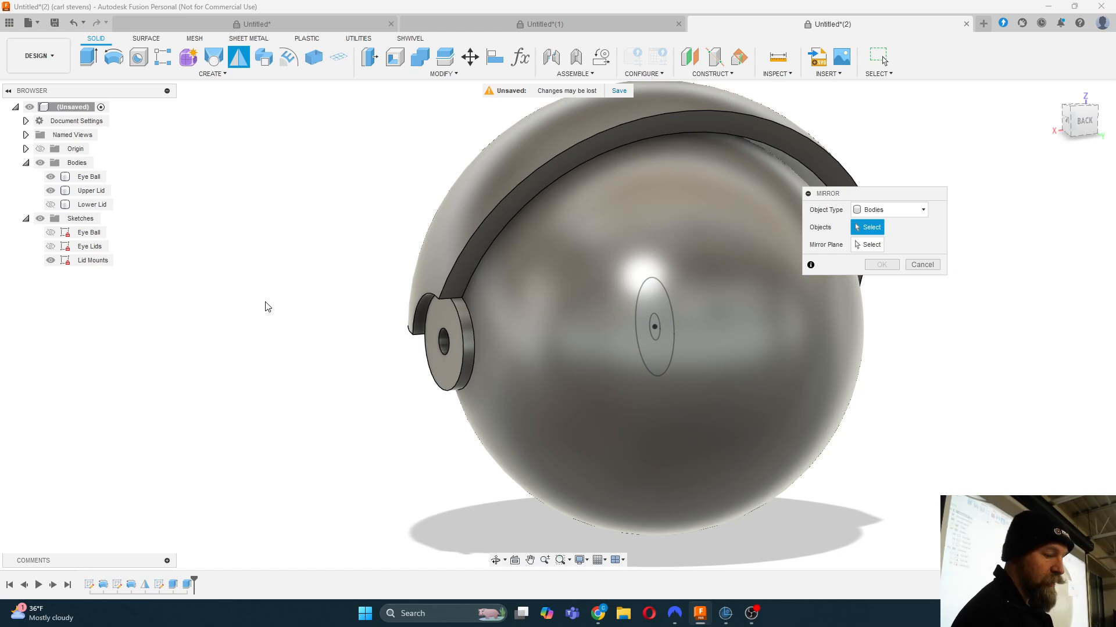
{"action": "left_click", "coordinate": [911, 215]}
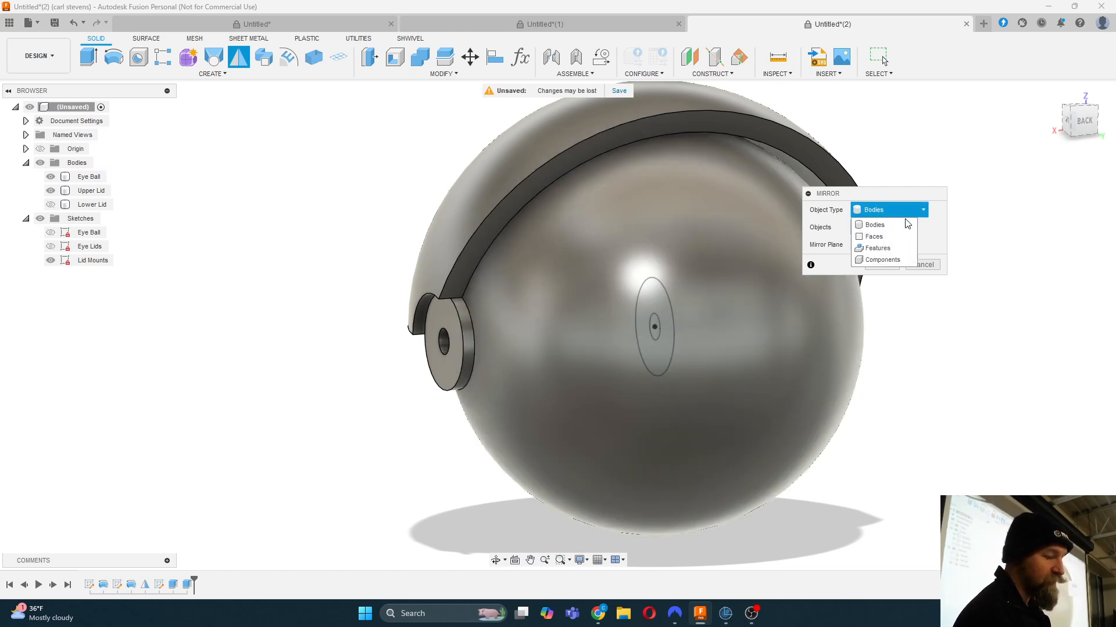
{"action": "left_click", "coordinate": [893, 248]}
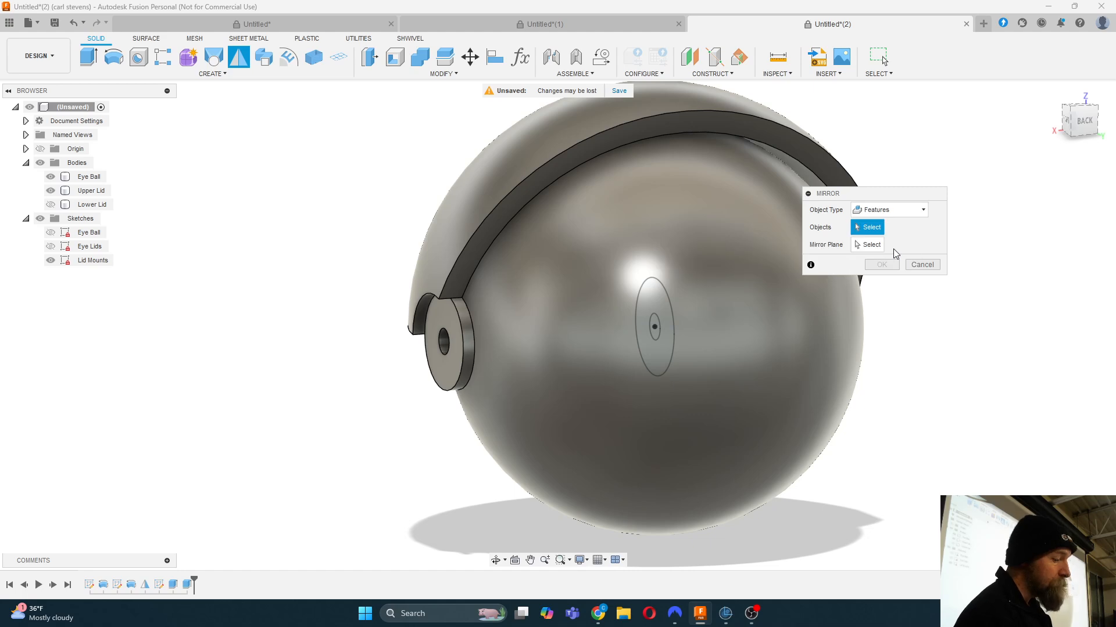
{"action": "left_click_drag", "start_coordinate": [888, 190], "coordinate": [1000, 201]}
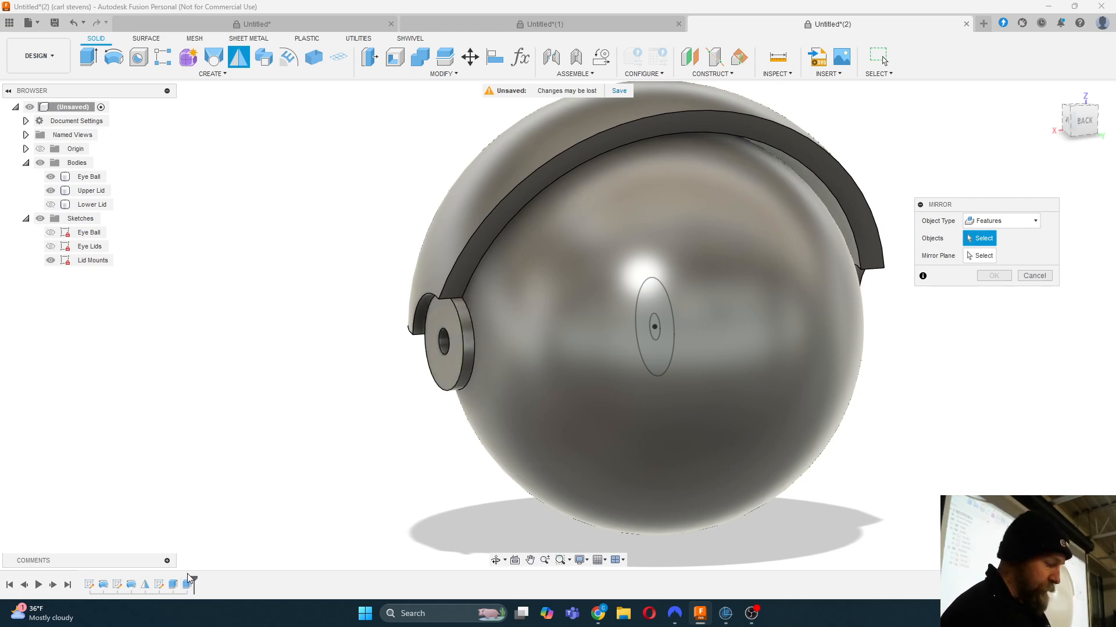
{"action": "left_click", "coordinate": [188, 583]}
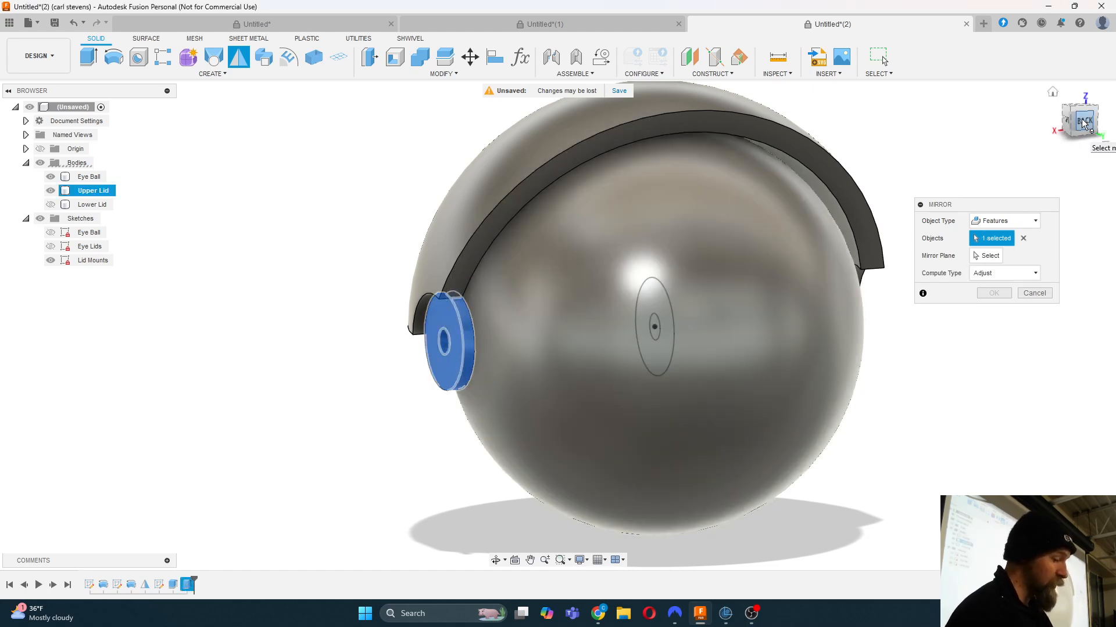
Step: Use the vertical origin plane parallel to the ring as the mirror plane, reselect the ring extrusion, and complete the mirror
{"action": "left_click_drag", "start_coordinate": [1082, 123], "coordinate": [1076, 128]}
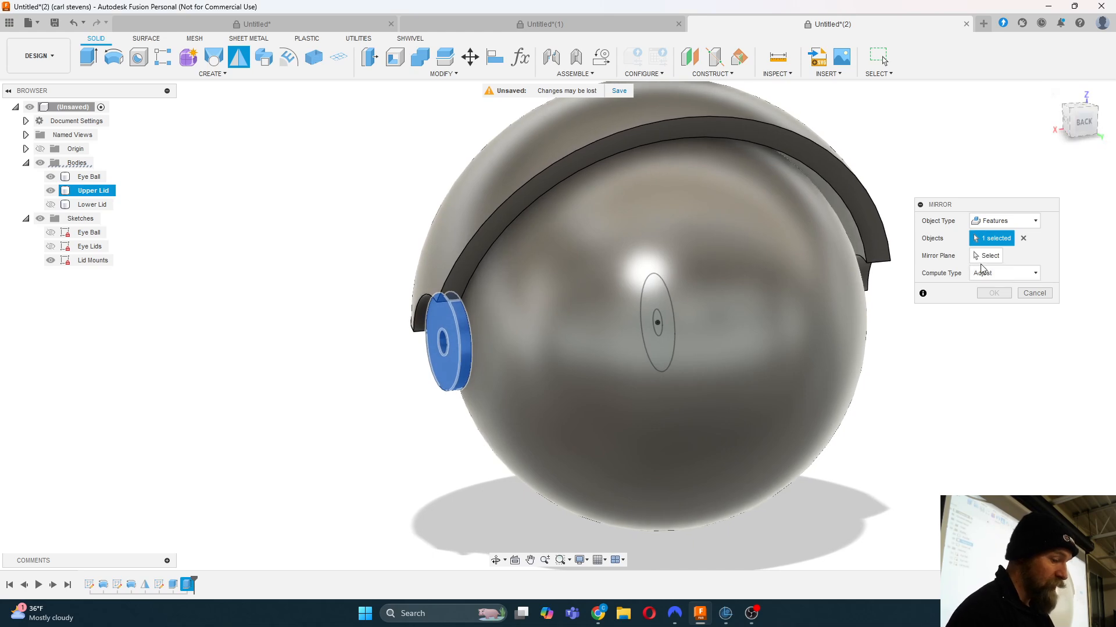
{"action": "left_click", "coordinate": [984, 258]}
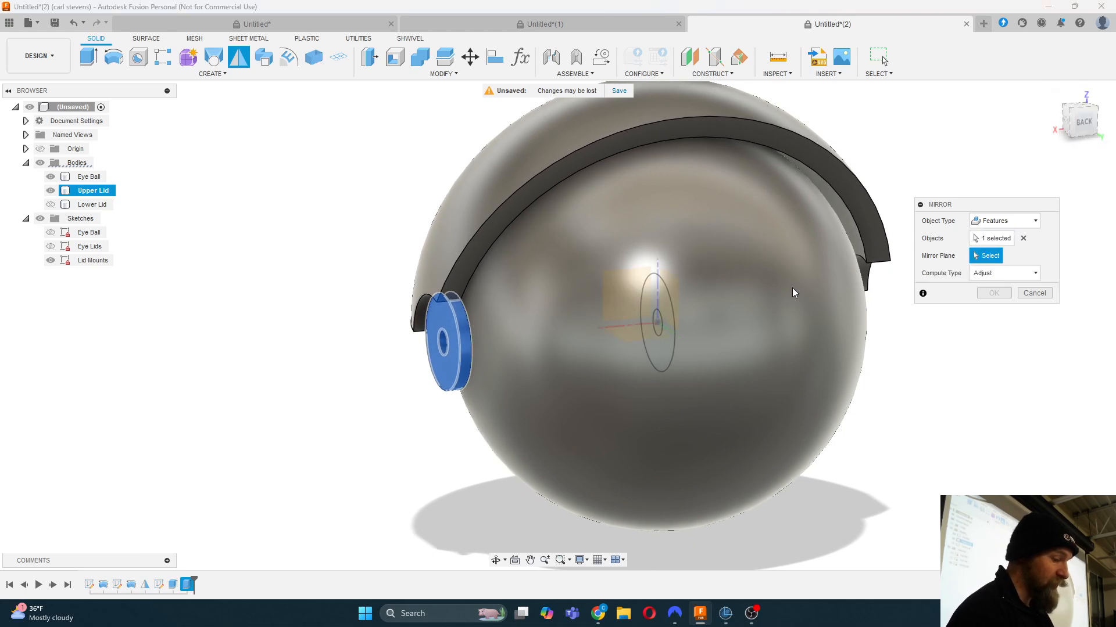
{"action": "left_click", "coordinate": [668, 297]}
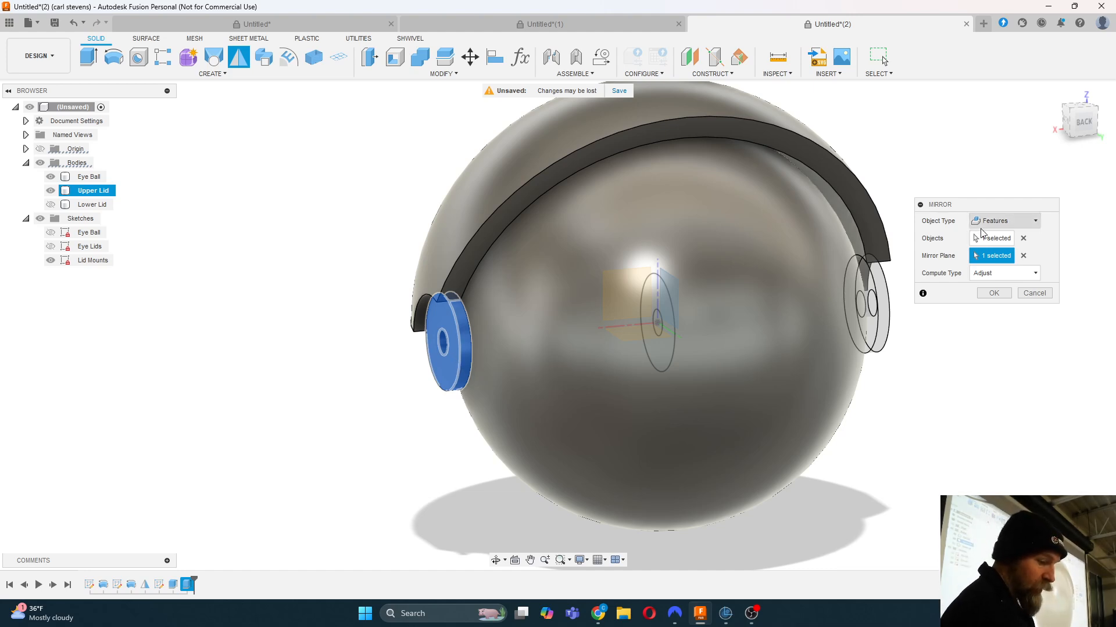
{"action": "left_click", "coordinate": [1023, 239]}
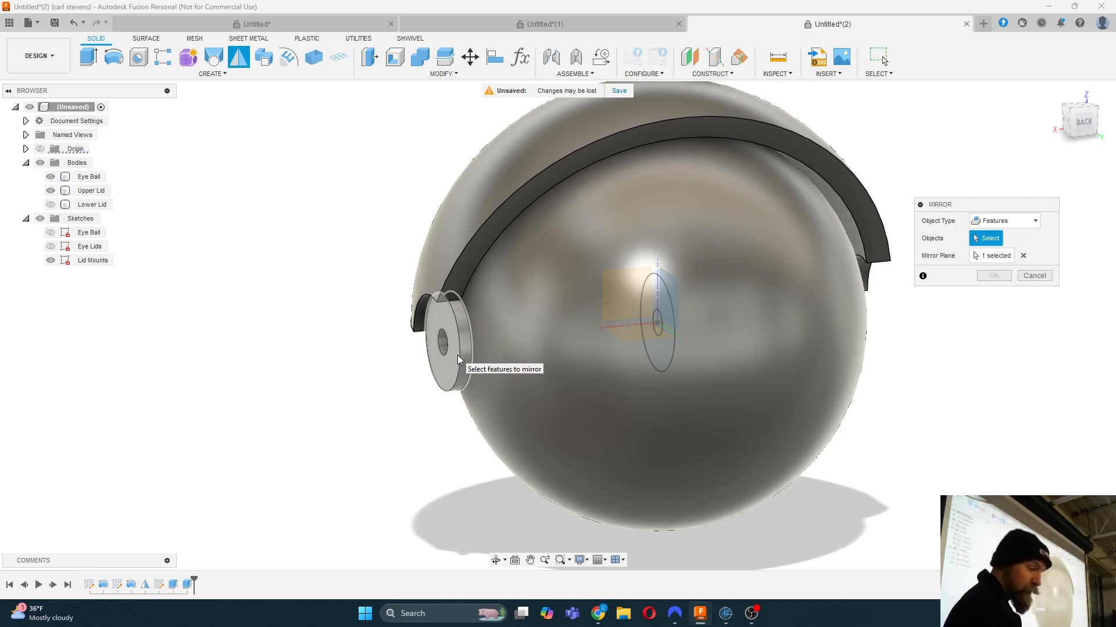
{"action": "left_click", "coordinate": [186, 584]}
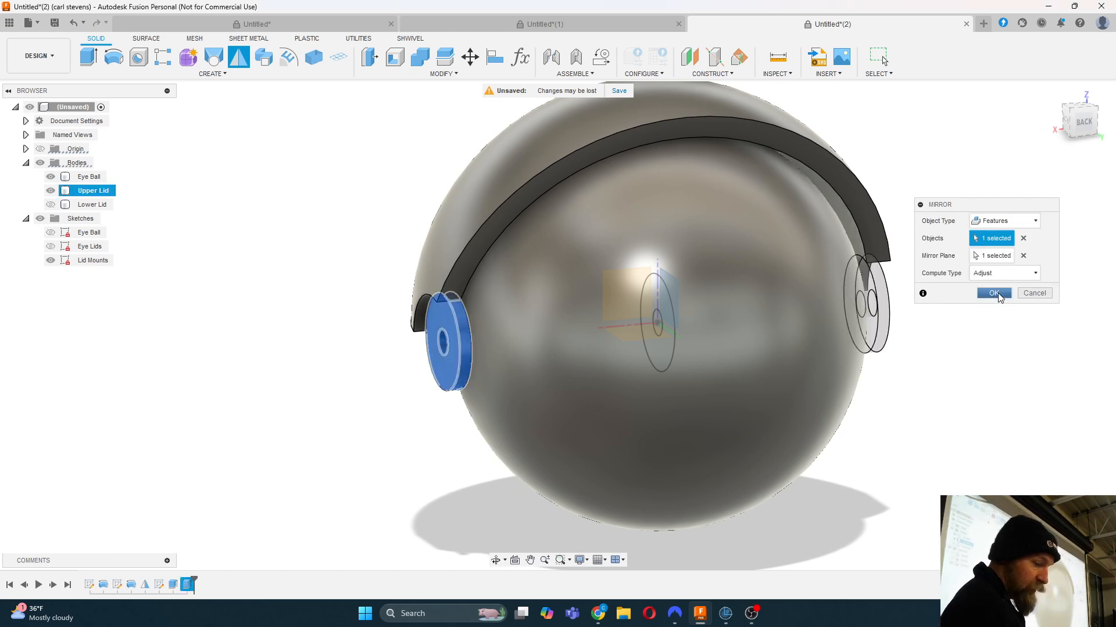
{"action": "left_click", "coordinate": [993, 293]}
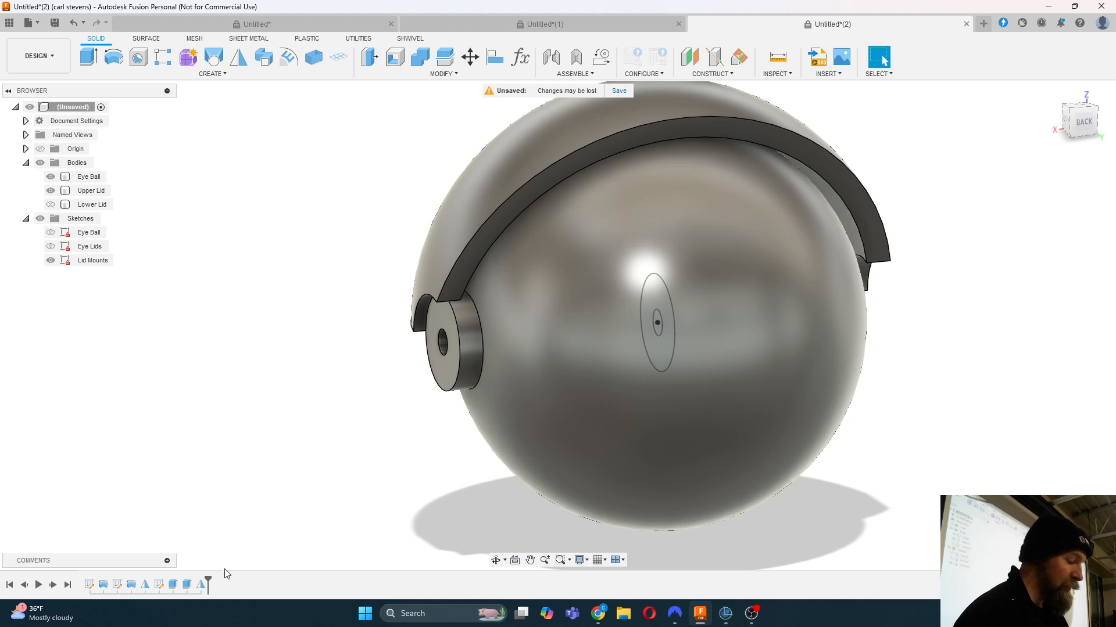
{"action": "left_click", "coordinate": [201, 585]}
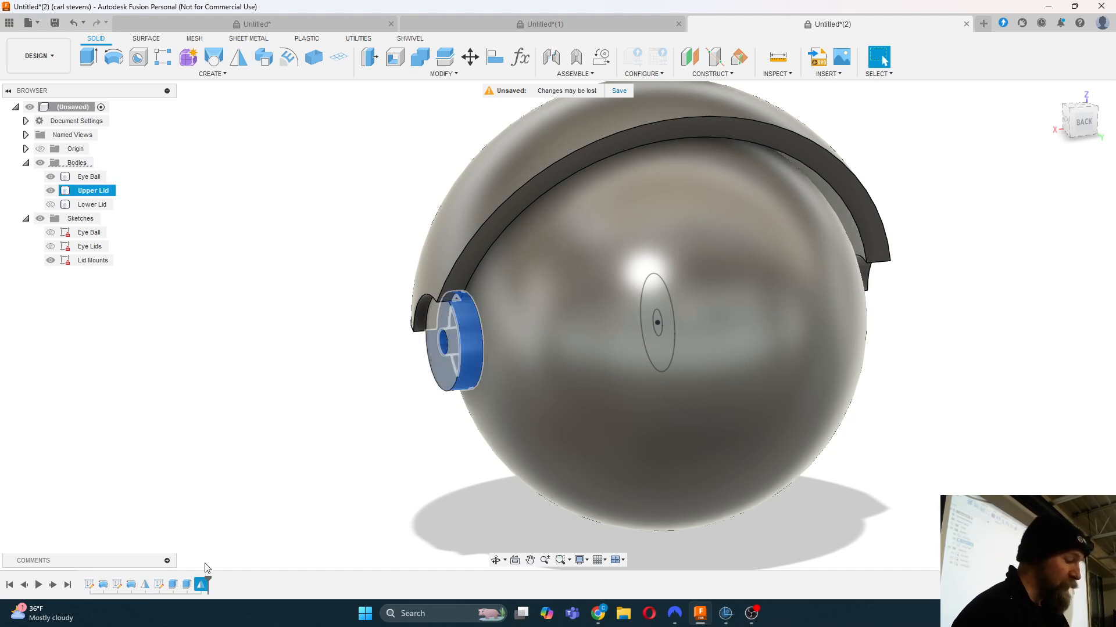
{"action": "right_click", "coordinate": [202, 585]}
{"action": "left_click", "coordinate": [227, 486]}
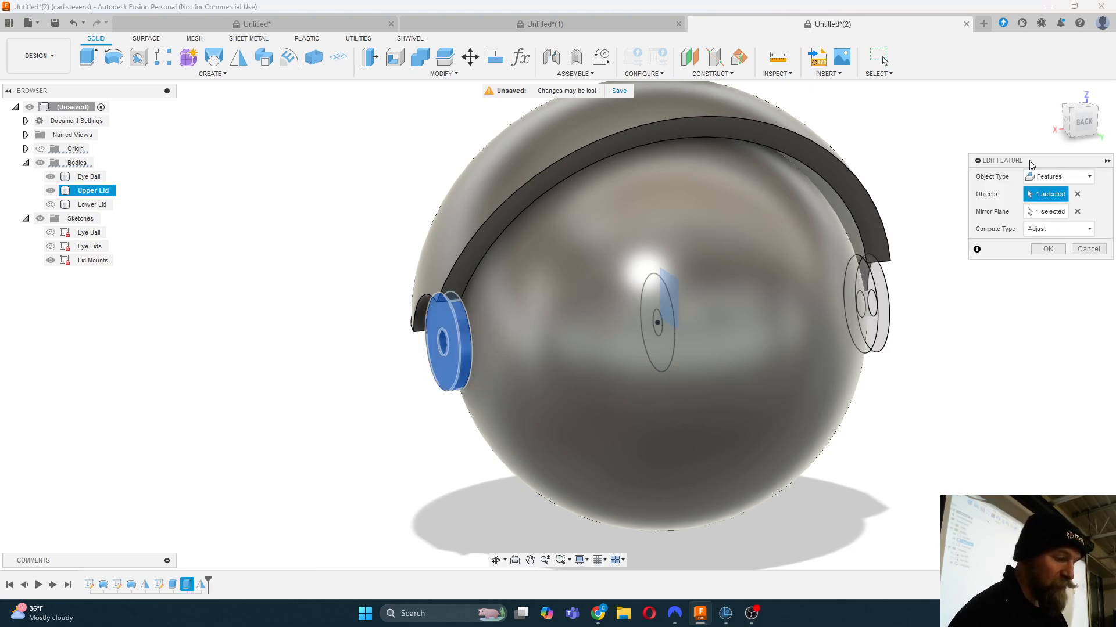
{"action": "left_click_drag", "start_coordinate": [1031, 165], "coordinate": [985, 188]}
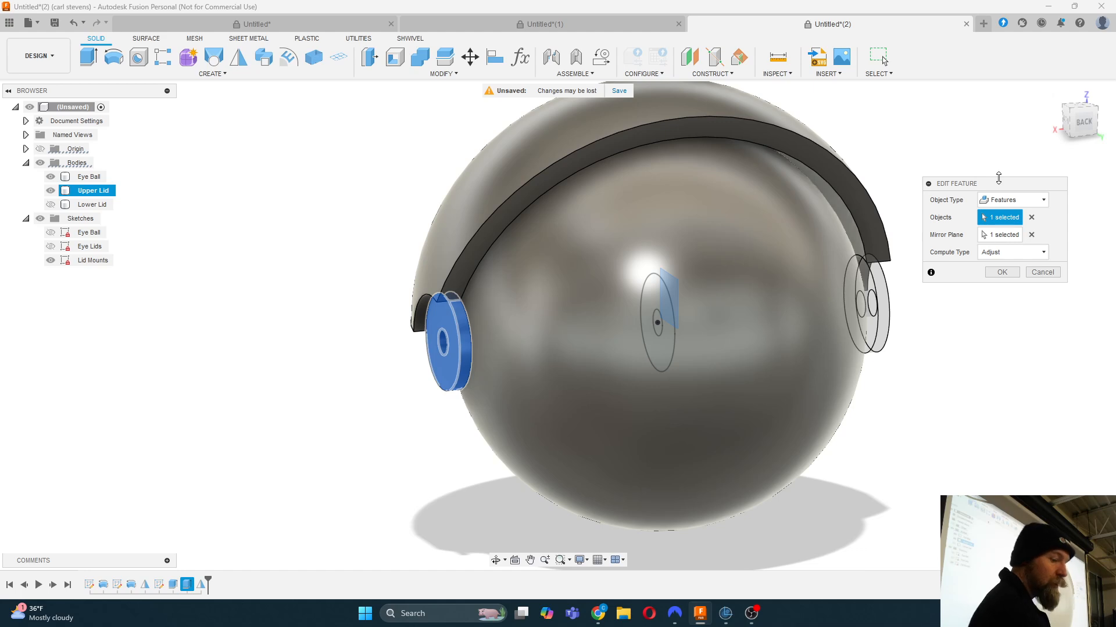
{"action": "left_click", "coordinate": [1042, 272]}
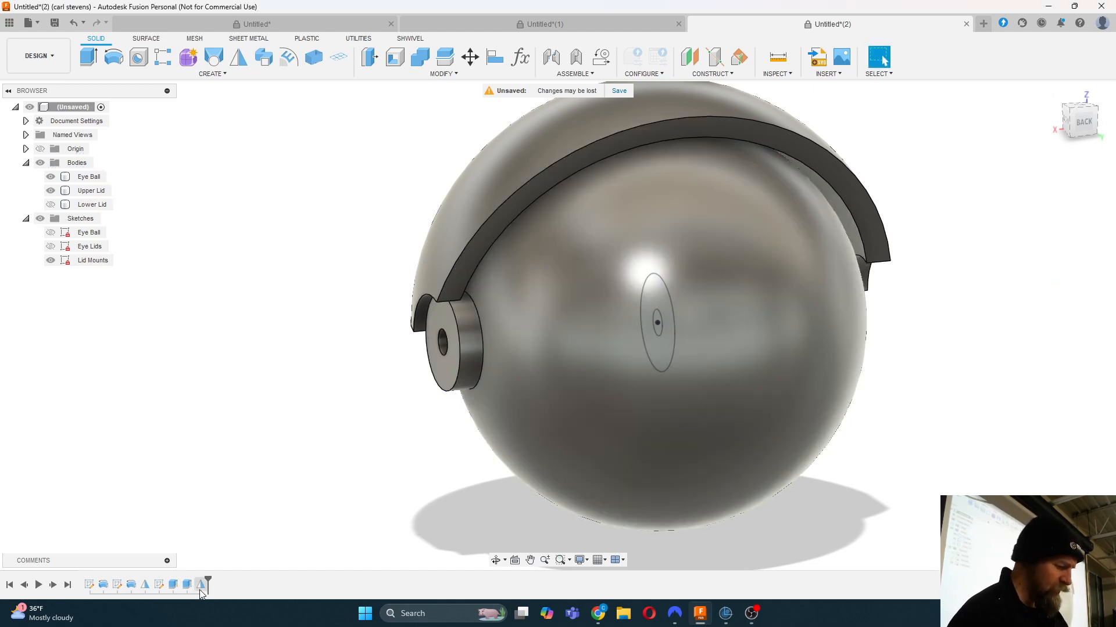
Step: Edit the ring mount's mirror feature to use the object type Bodies with the Upper Lid as the object
{"action": "left_click", "coordinate": [201, 585]}
{"action": "double_click", "coordinate": [200, 586]}
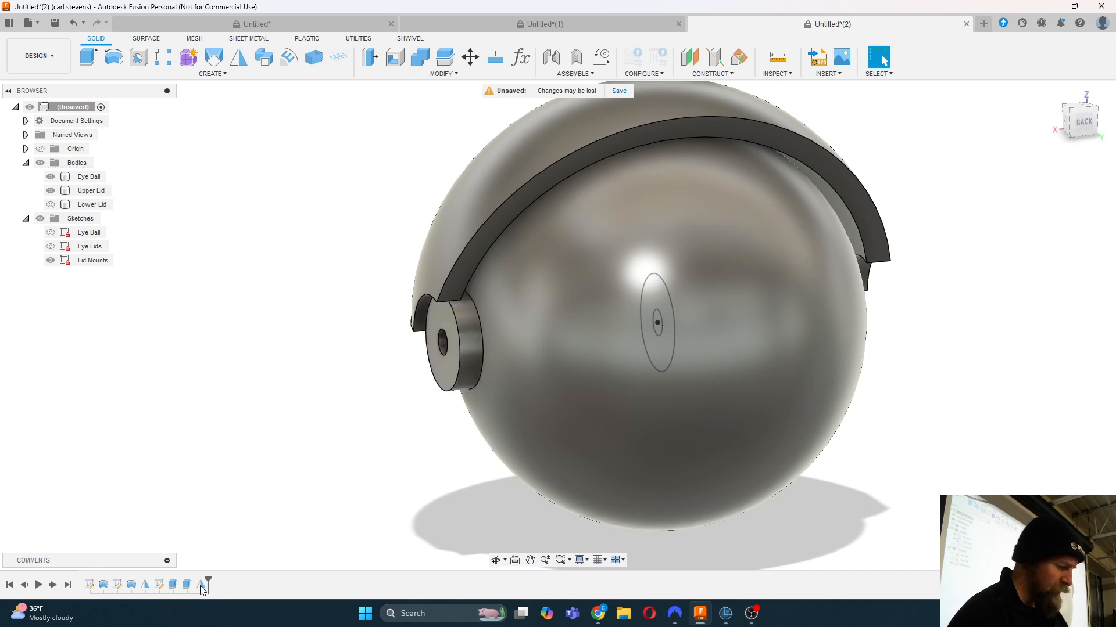
{"action": "left_click", "coordinate": [202, 585]}
{"action": "right_click", "coordinate": [202, 587]}
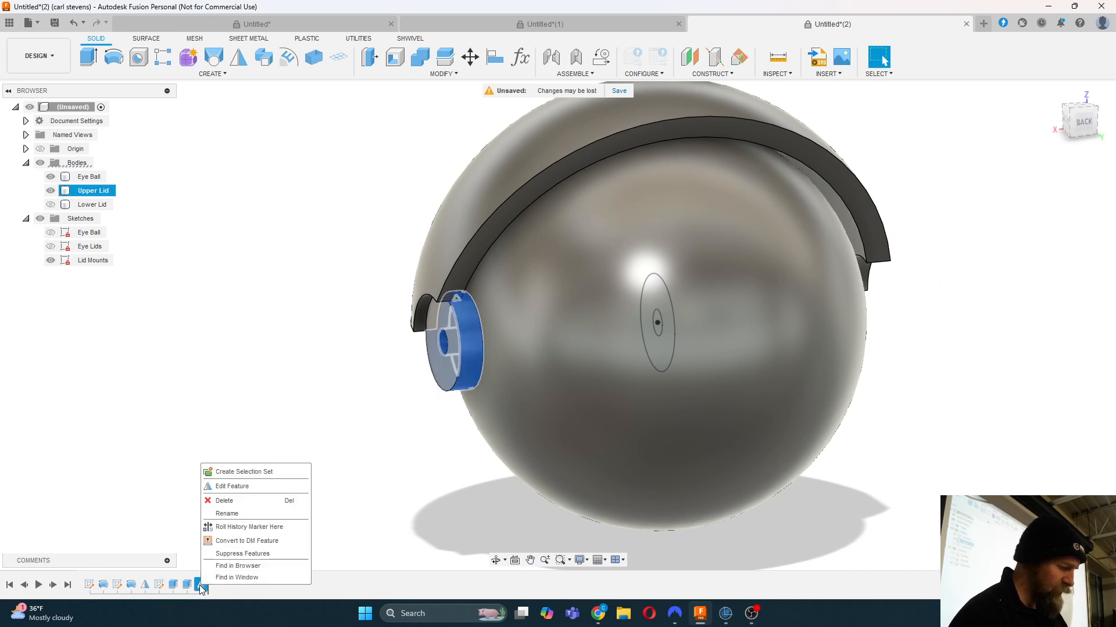
{"action": "left_click", "coordinate": [220, 485]}
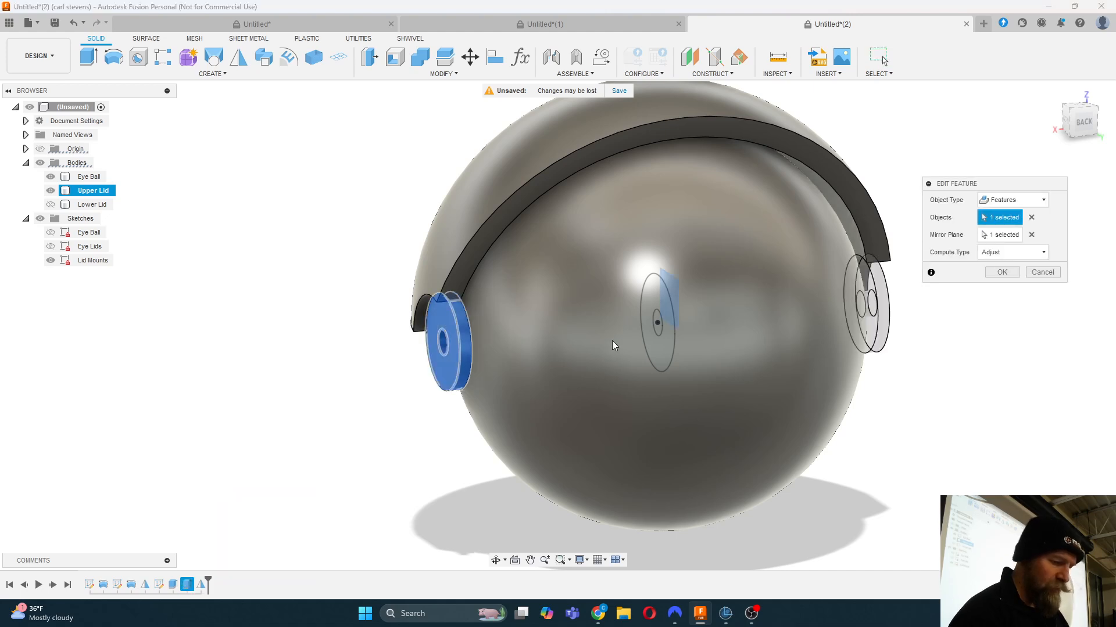
{"action": "left_click", "coordinate": [1038, 201]}
{"action": "left_click", "coordinate": [1020, 214]}
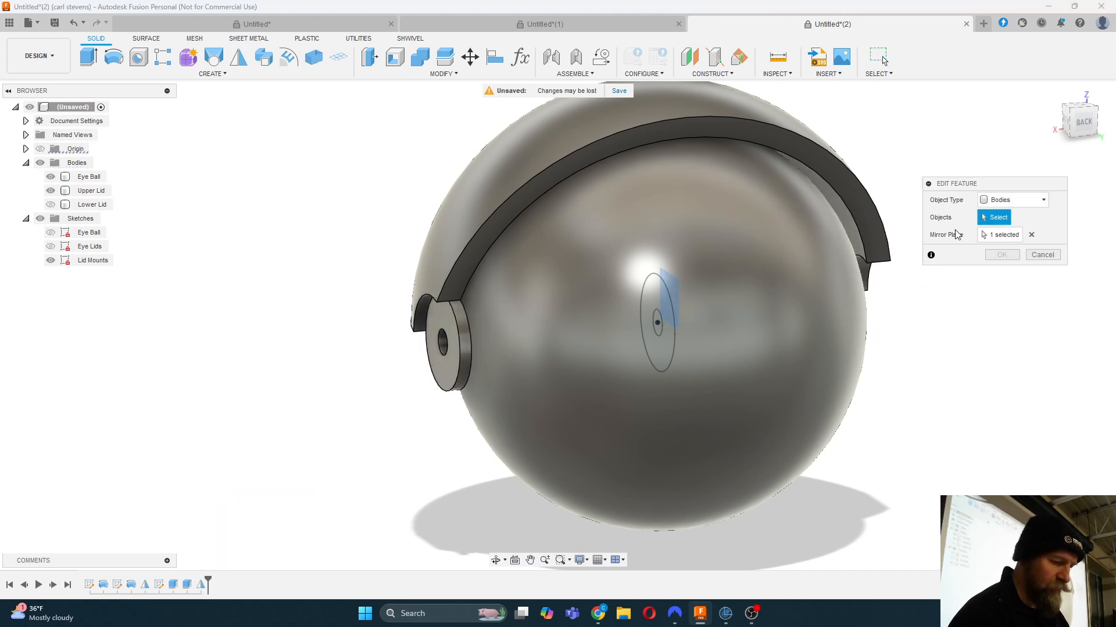
{"action": "left_click", "coordinate": [564, 346]}
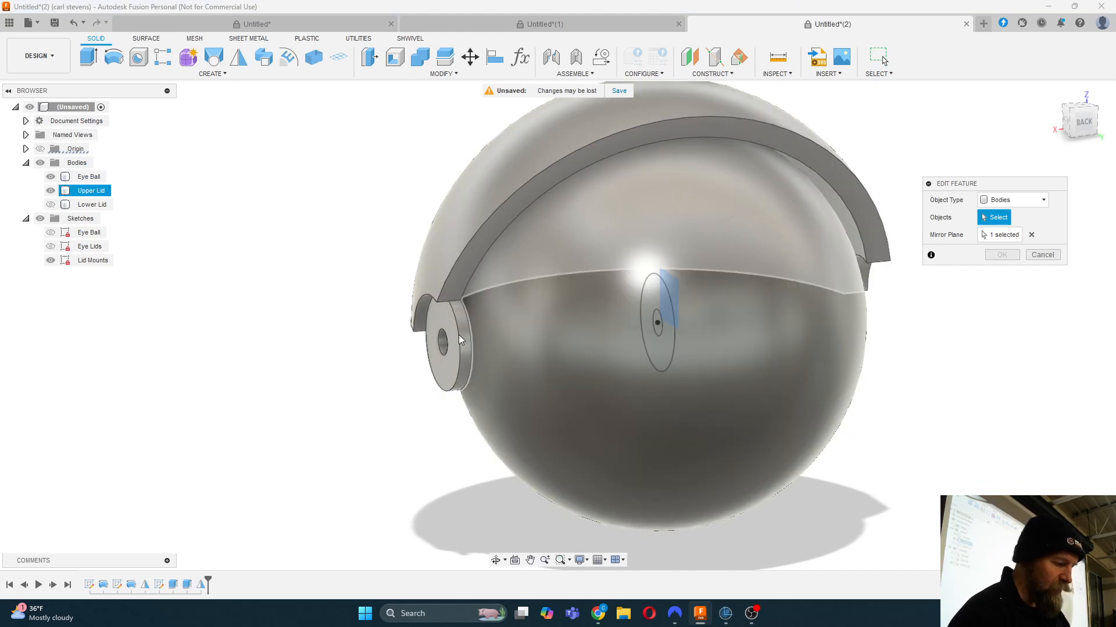
{"action": "left_click", "coordinate": [451, 338]}
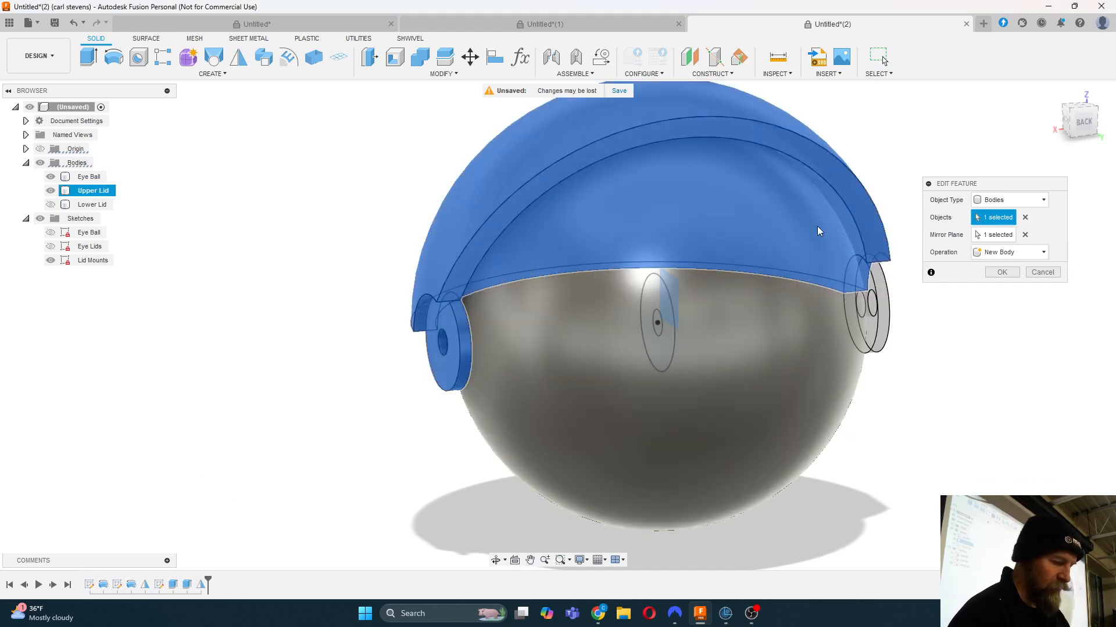
Step: Set the mirror's operation to Join, keeping the same mirror plane, and complete the edit
{"action": "left_click", "coordinate": [1000, 236]}
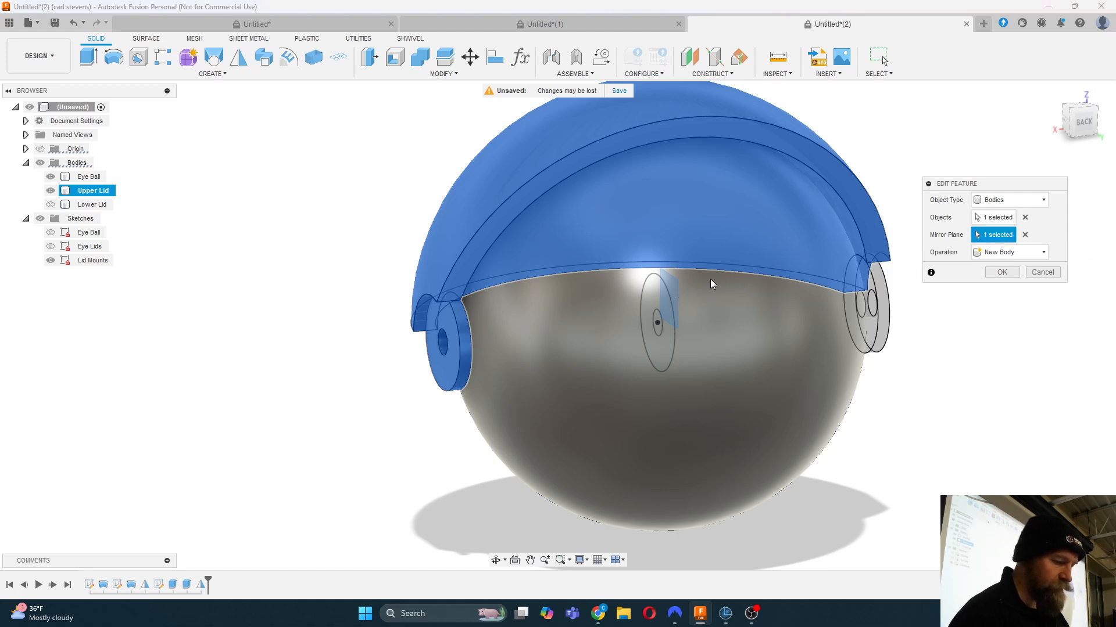
{"action": "left_click", "coordinate": [1043, 252]}
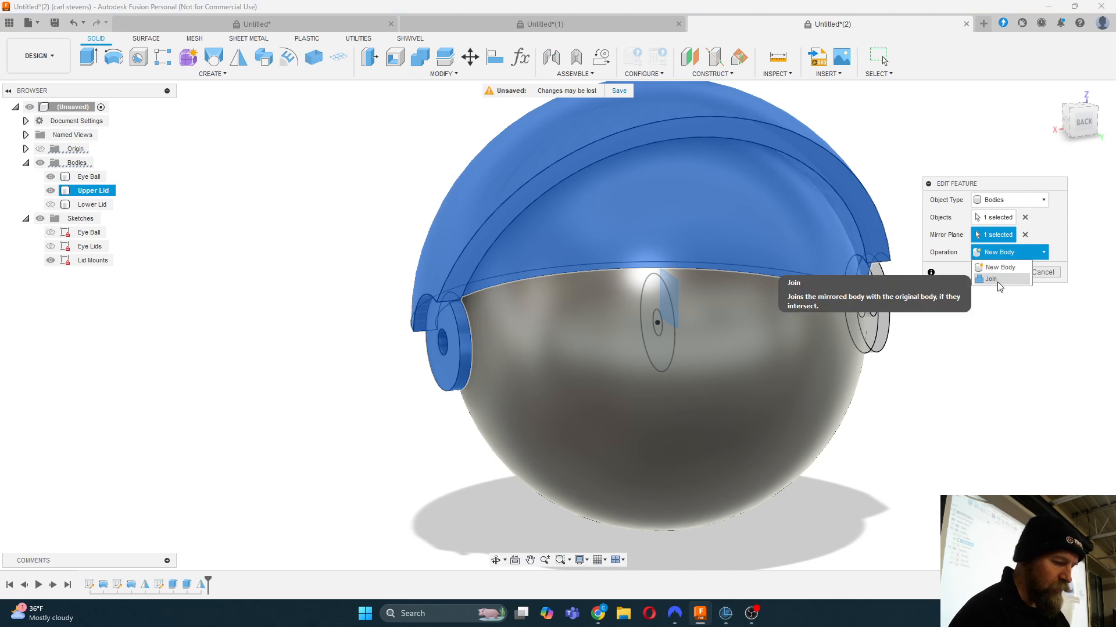
{"action": "left_click", "coordinate": [997, 283]}
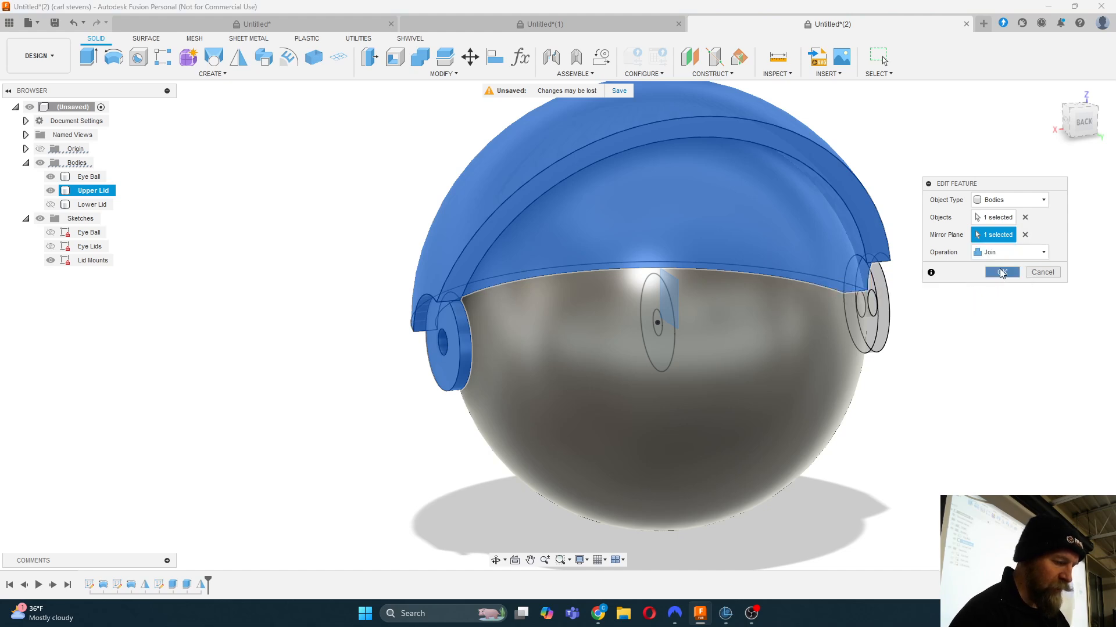
{"action": "left_click", "coordinate": [1002, 272]}
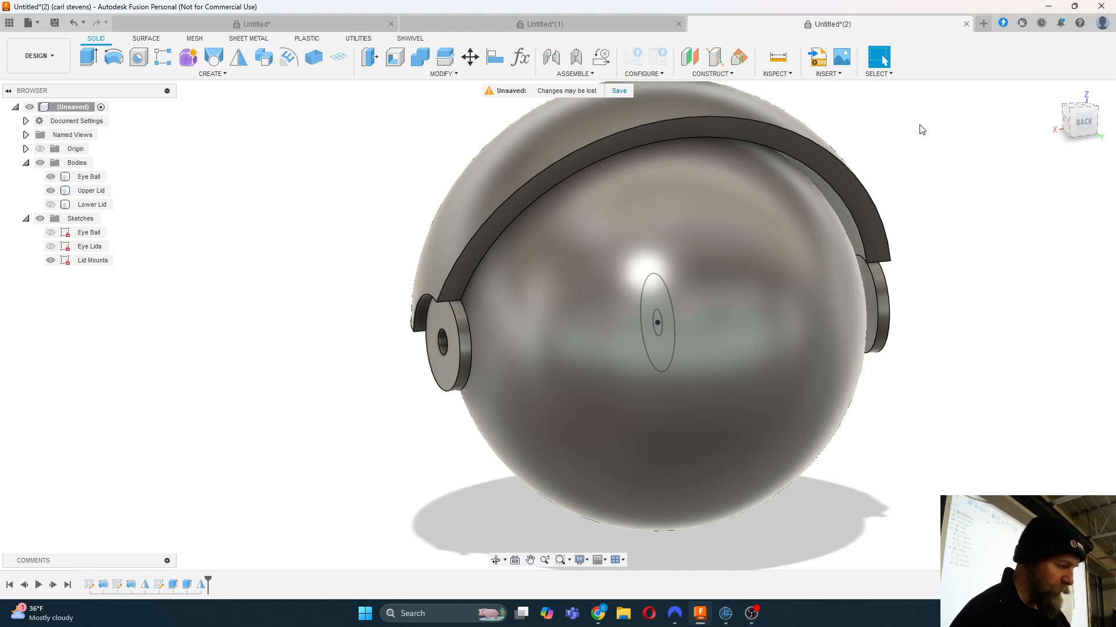
Step: Hide the Eye Ball body and toggle the Upper Lid's visibility to check that both ring mounts belong to it
{"action": "left_click", "coordinate": [50, 176]}
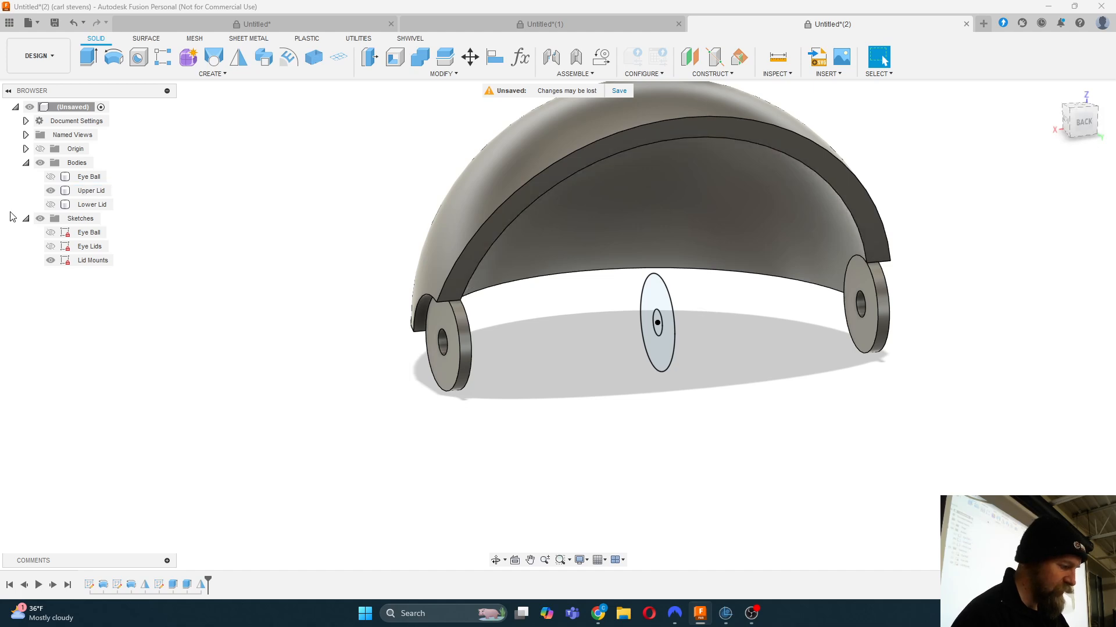
{"action": "left_click", "coordinate": [51, 187]}
{"action": "left_click", "coordinate": [51, 187]}
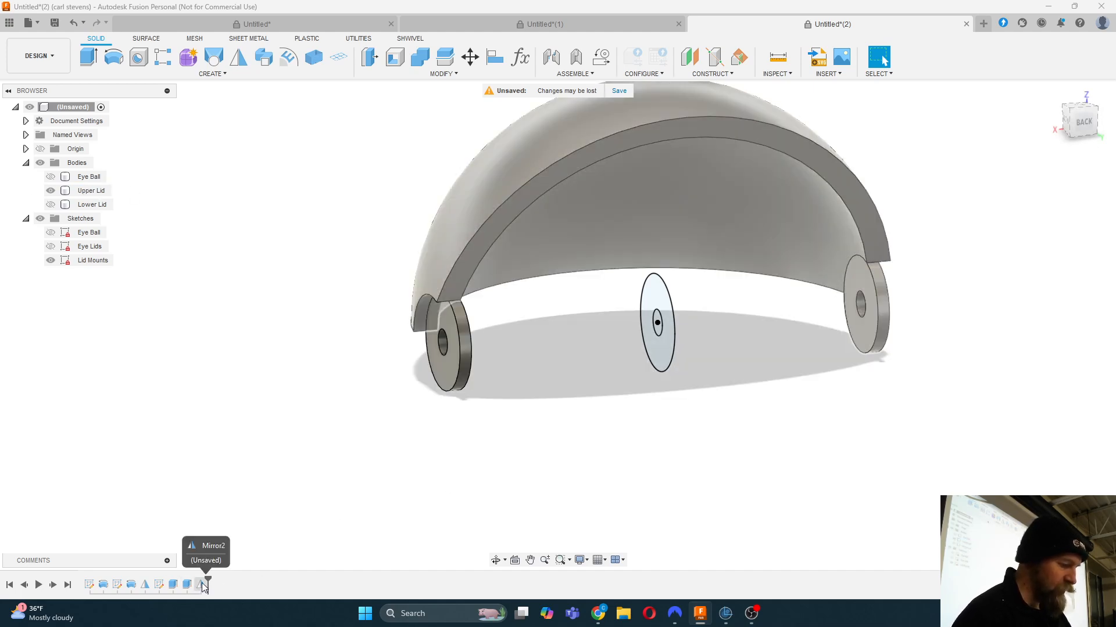
Step: Review the ring mount extrusion's settings and inspect the Upper Lid with both mounts from the side and the back
{"action": "right_click", "coordinate": [187, 585]}
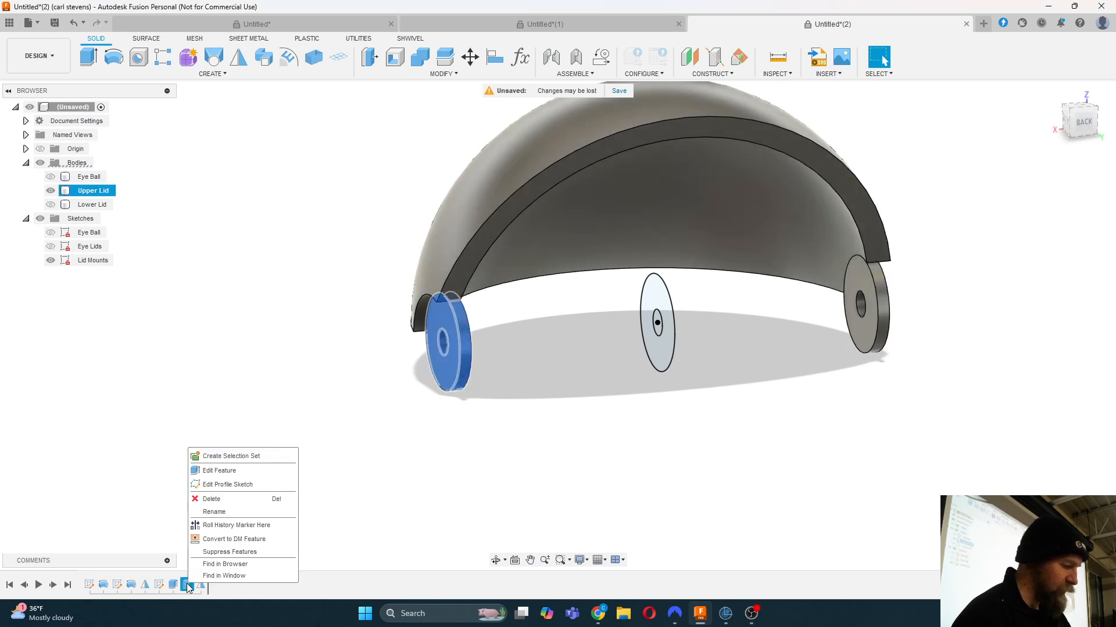
{"action": "left_click", "coordinate": [215, 471]}
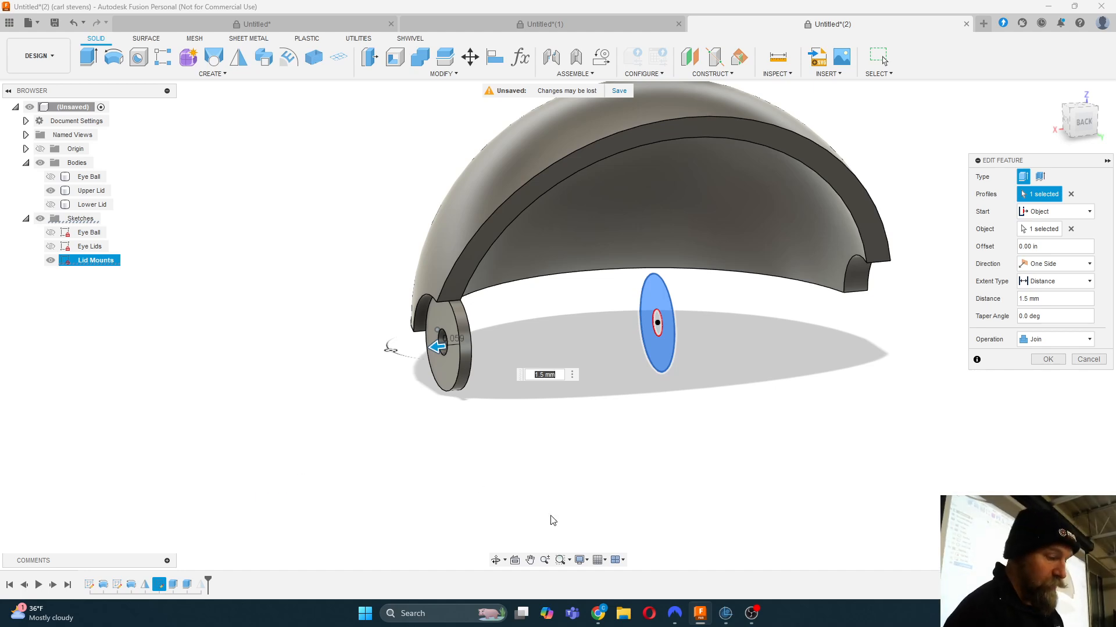
{"action": "left_click", "coordinate": [1054, 361]}
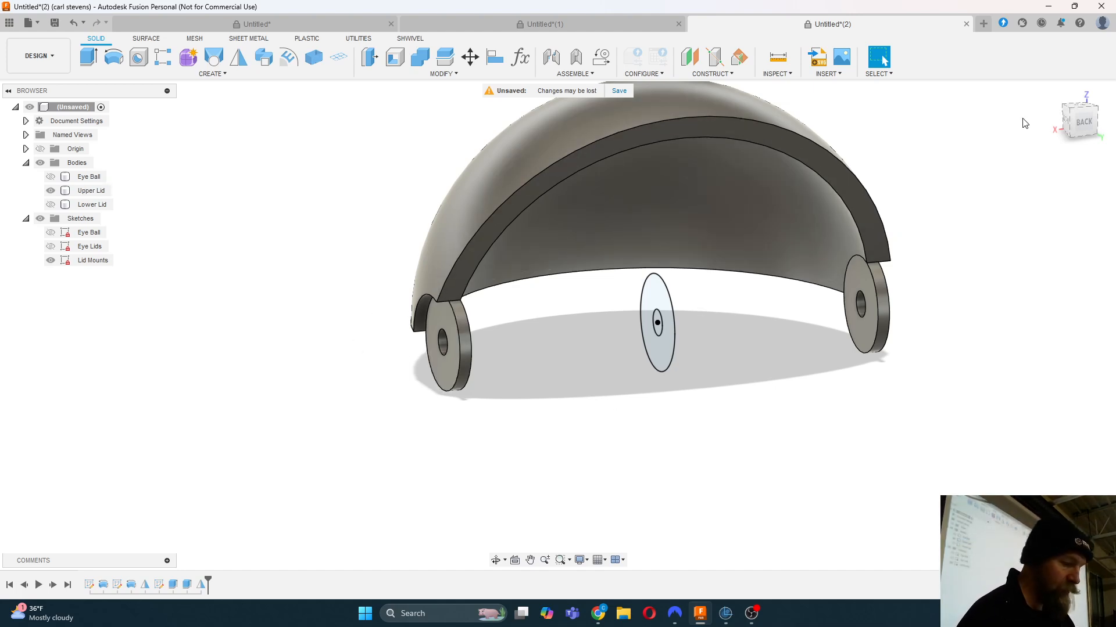
{"action": "left_click_drag", "start_coordinate": [1075, 122], "coordinate": [1102, 117]}
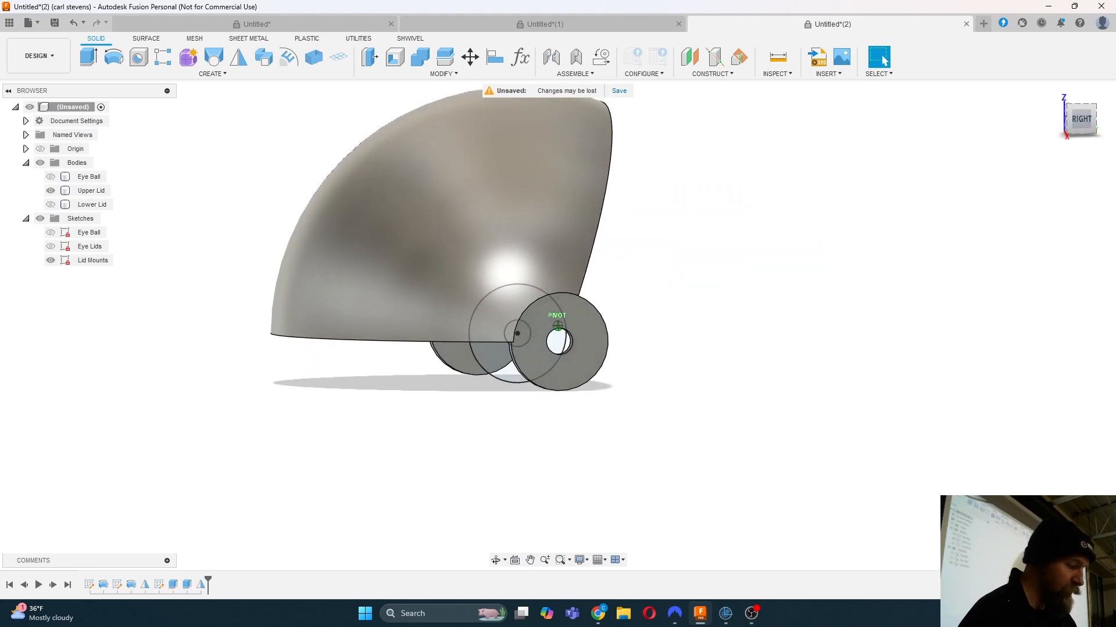
{"action": "left_click", "coordinate": [53, 190]}
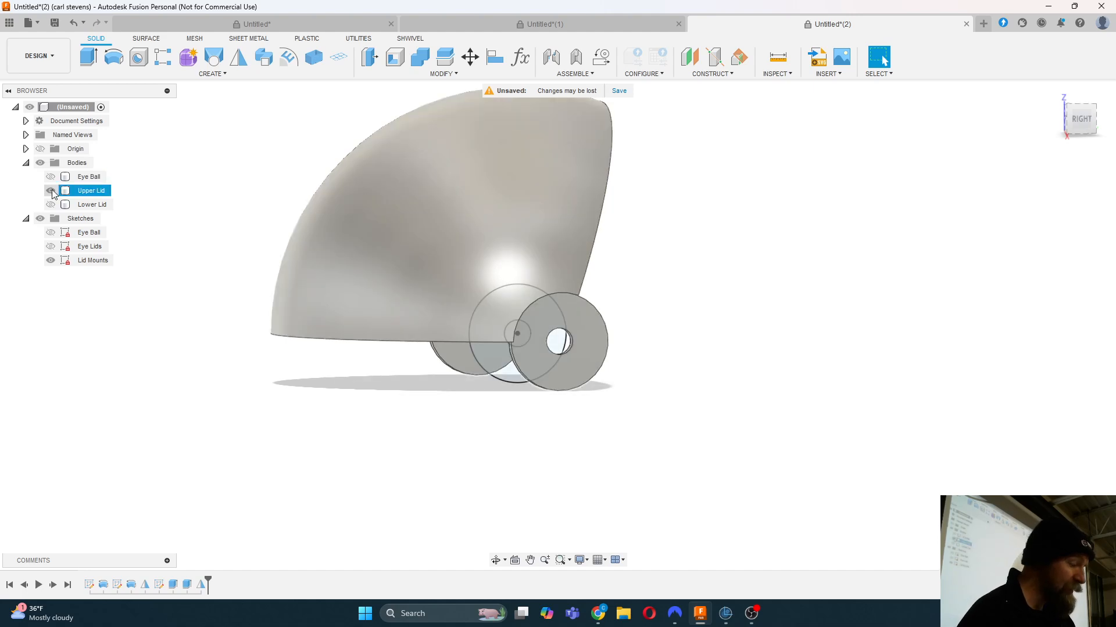
{"action": "left_click", "coordinate": [51, 190]}
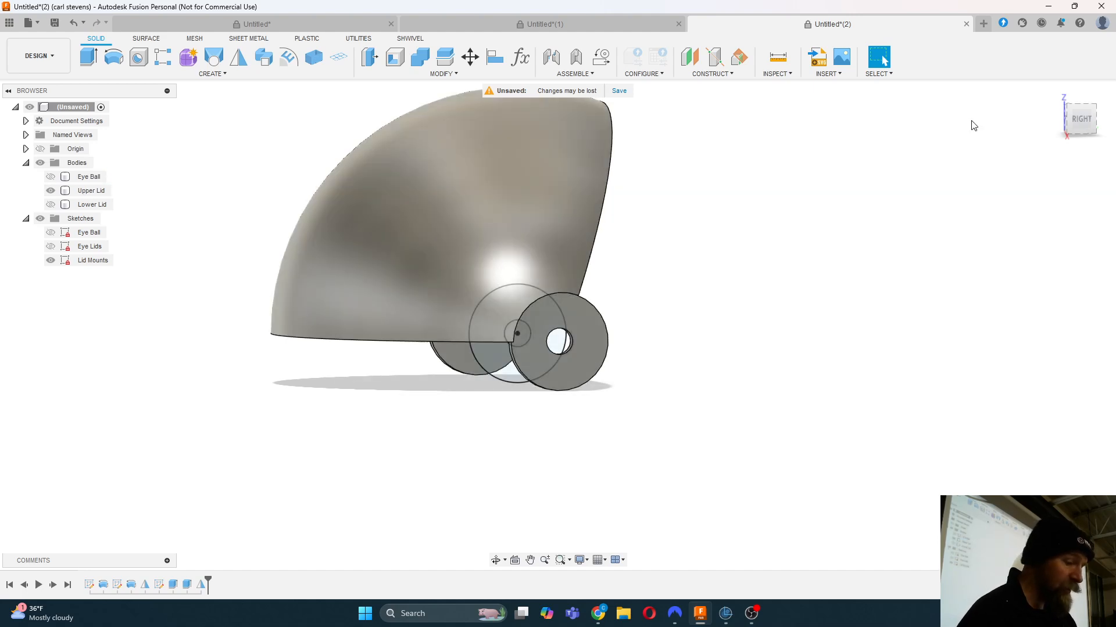
{"action": "left_click_drag", "start_coordinate": [1092, 124], "coordinate": [1087, 128]}
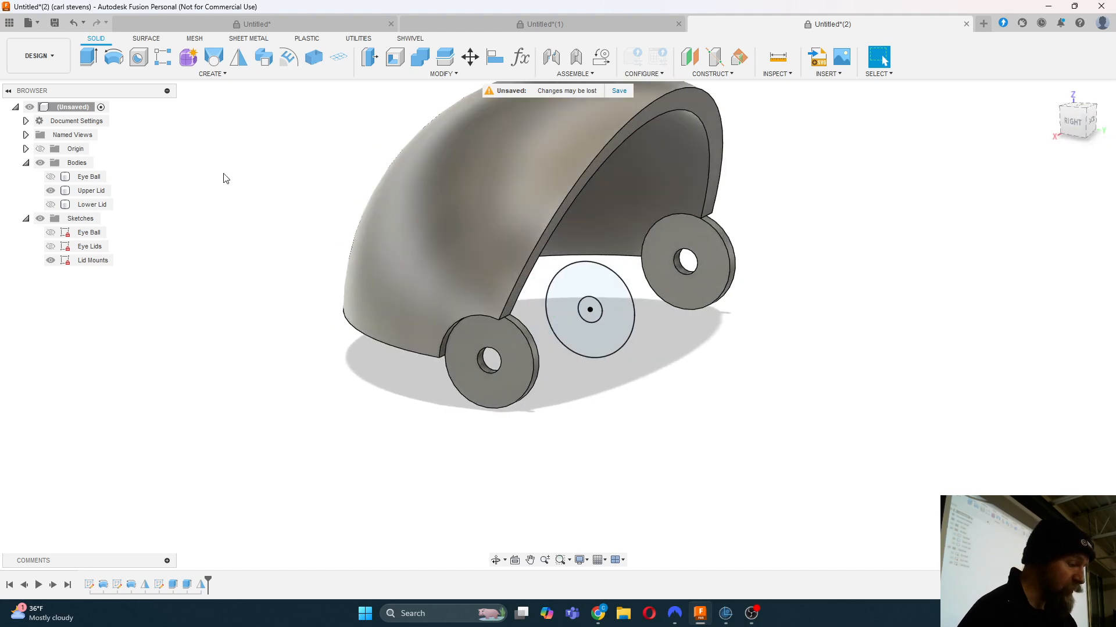
Step: Show the Lower Lid body and start an Extrude of the ring profile from the Lid Mounts sketch
{"action": "left_click", "coordinate": [52, 206]}
{"action": "left_click", "coordinate": [51, 205]}
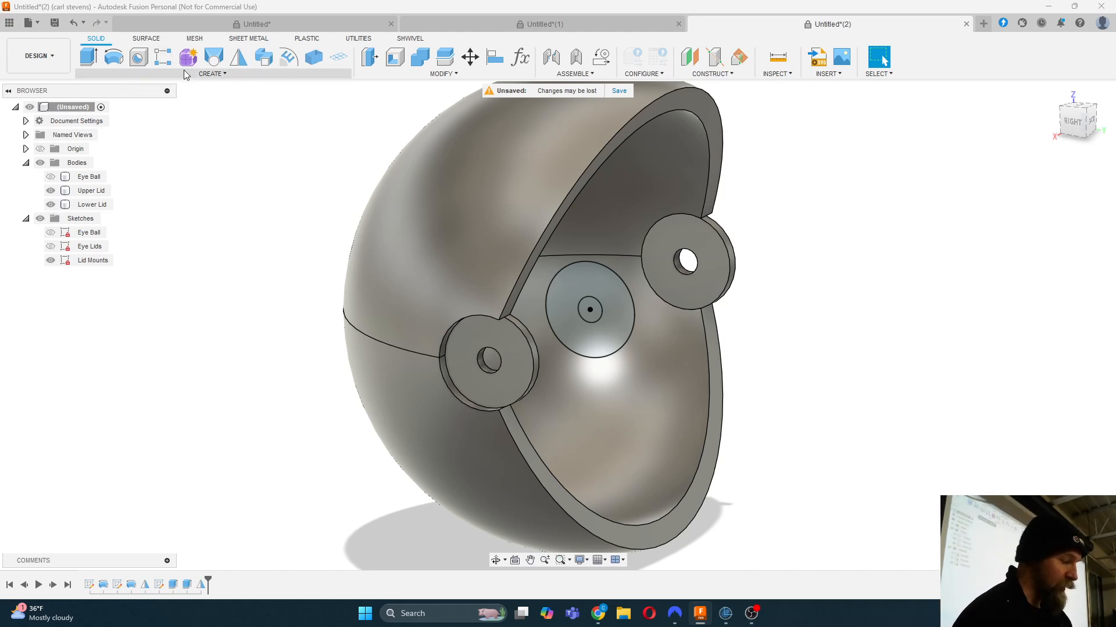
{"action": "left_click", "coordinate": [207, 74]}
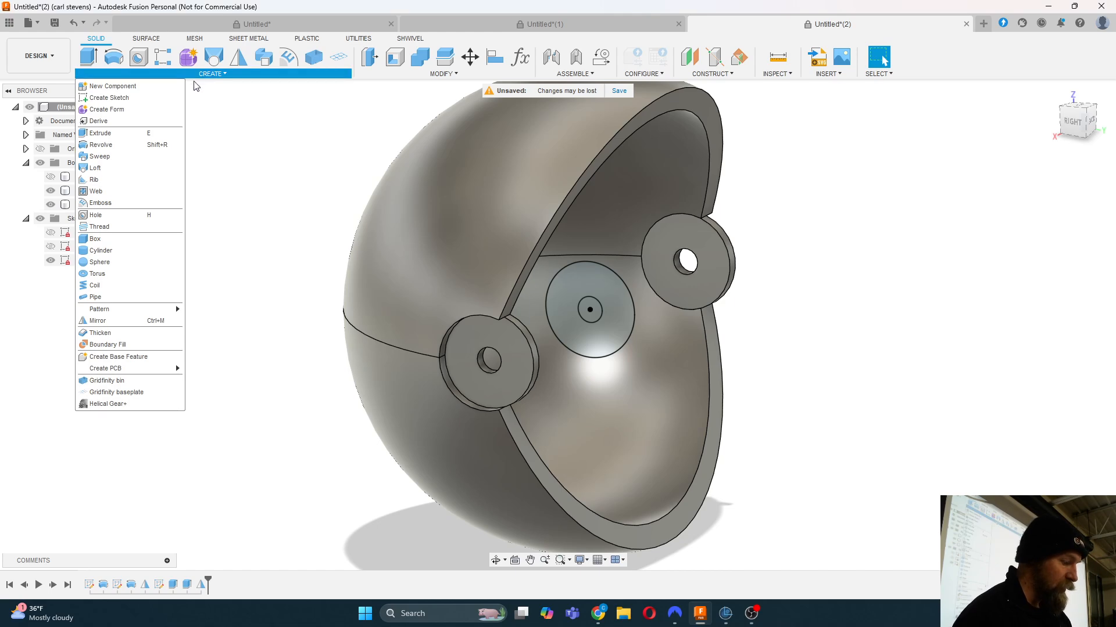
{"action": "left_click", "coordinate": [130, 136]}
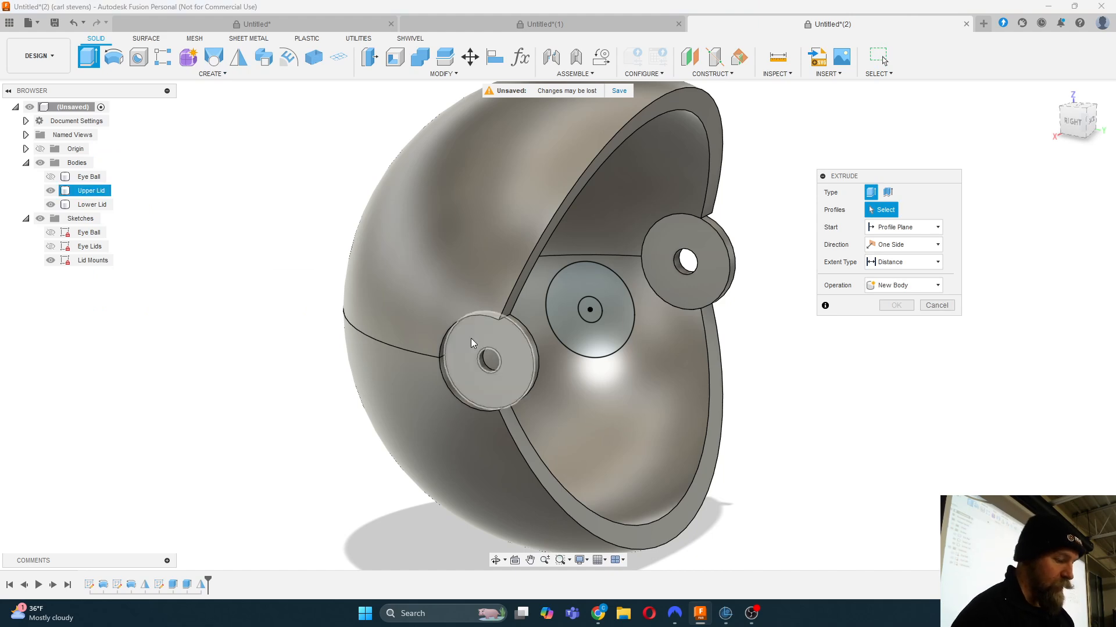
{"action": "left_click", "coordinate": [586, 333]}
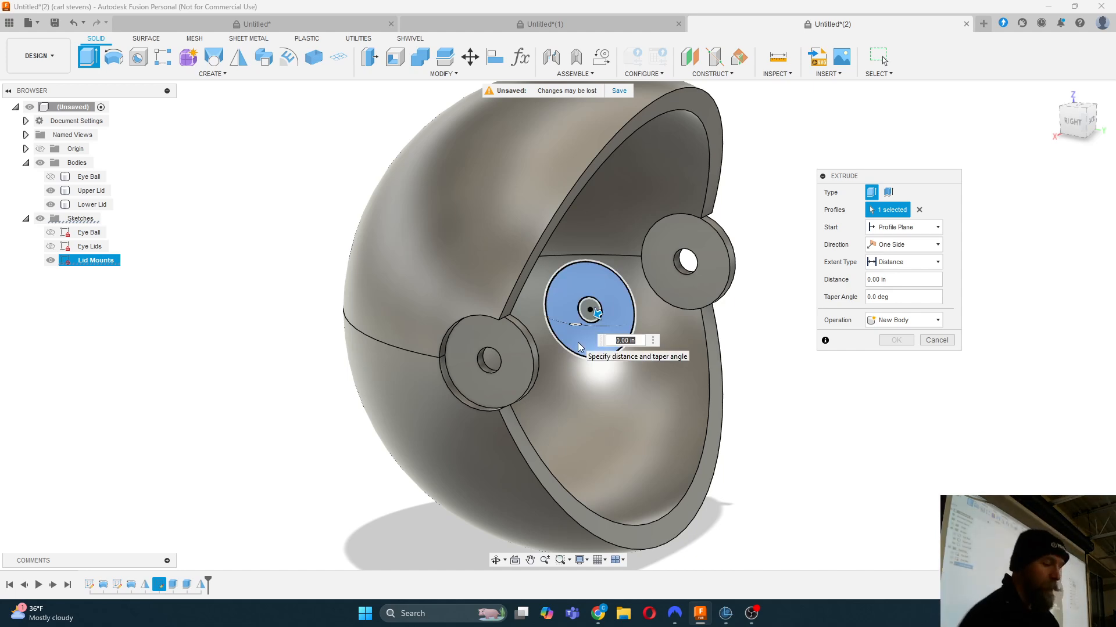
Step: Set the extrusion to start from an object and choose the outer face of the Upper Lid's ring mount
{"action": "left_click", "coordinate": [925, 231]}
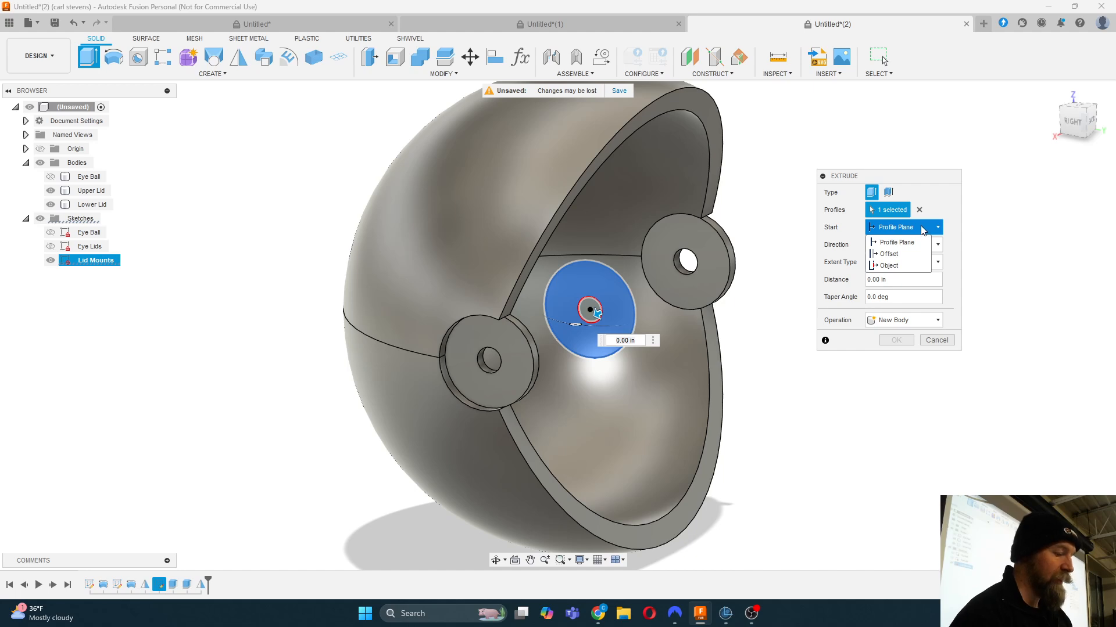
{"action": "left_click", "coordinate": [910, 269]}
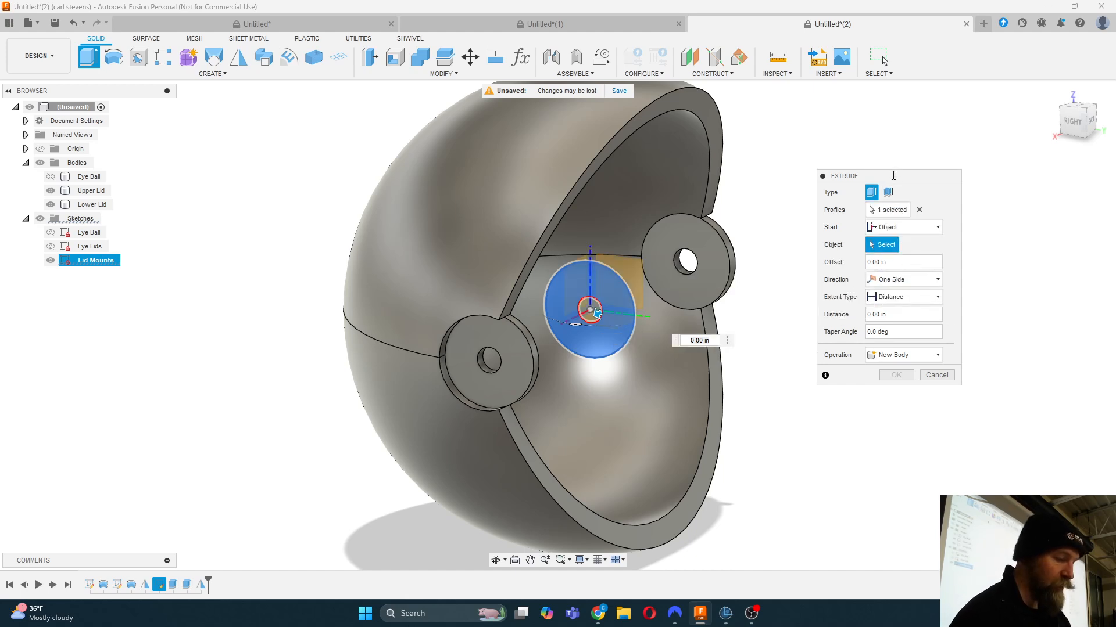
{"action": "mouse_move", "coordinate": [892, 174]}
{"action": "left_mouse_down"}
{"action": "mouse_move", "coordinate": [903, 175]}
{"action": "mouse_move", "coordinate": [892, 173]}
{"action": "left_mouse_up"}
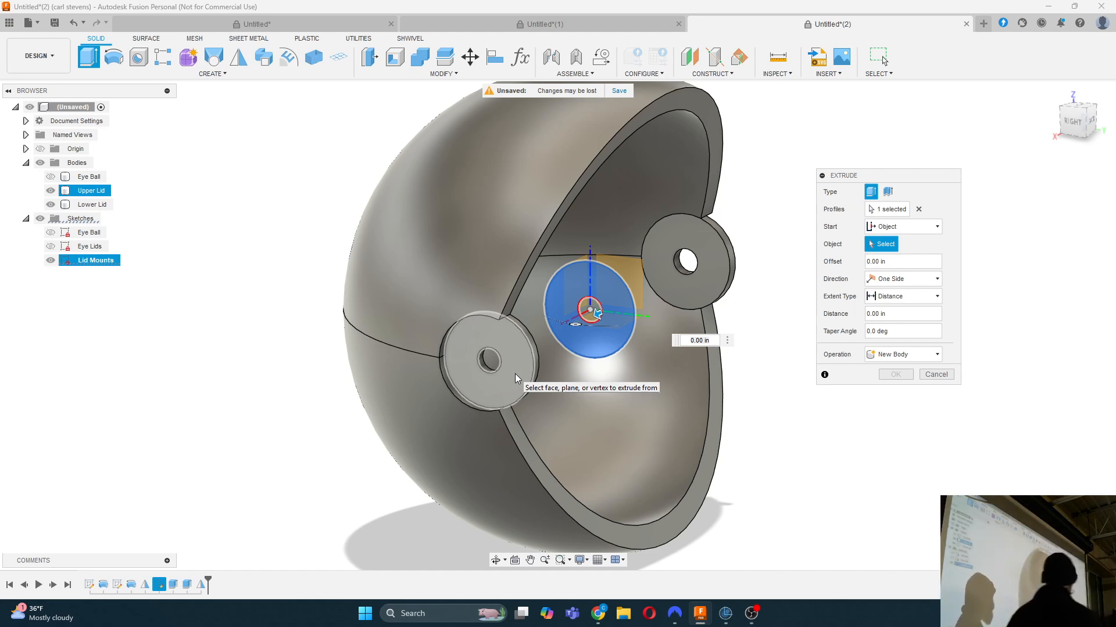
{"action": "left_click", "coordinate": [516, 375]}
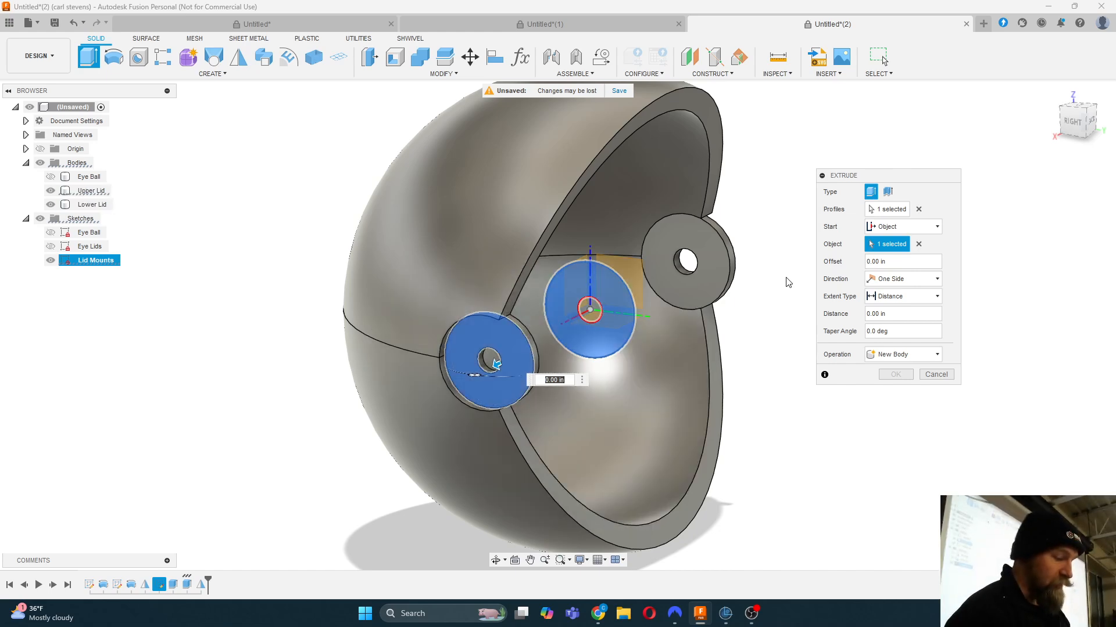
Step: Give the extrusion a 0.25 mm offset and 1.5 mm distance, and complete it as a Join with the Upper Lid hidden
{"action": "left_click", "coordinate": [899, 261]}
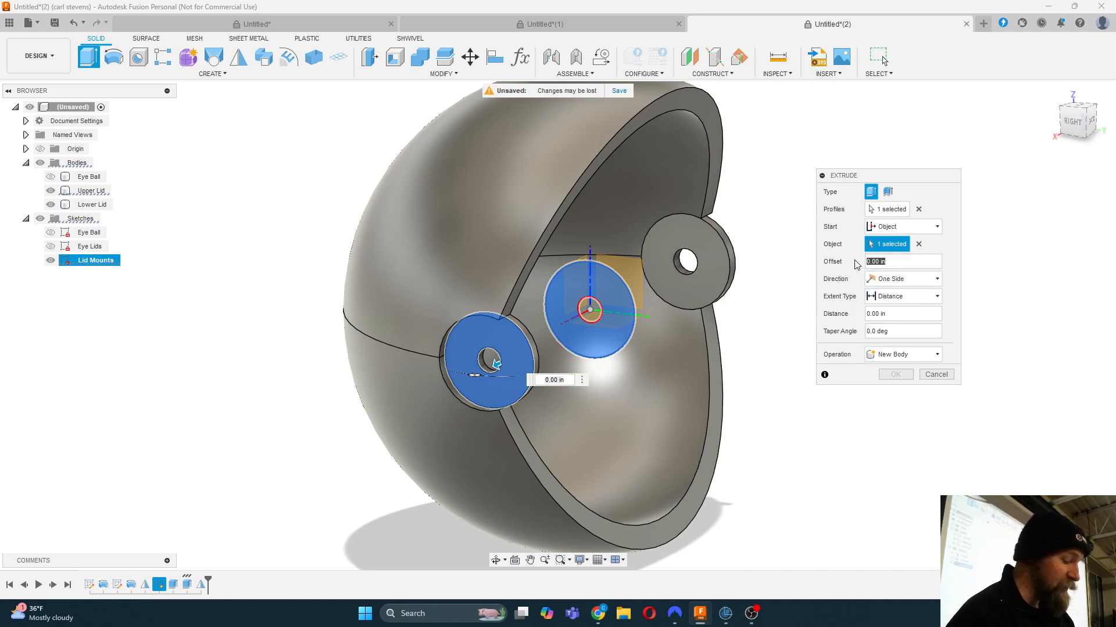
{"action": "type", "text": ".25mm"}
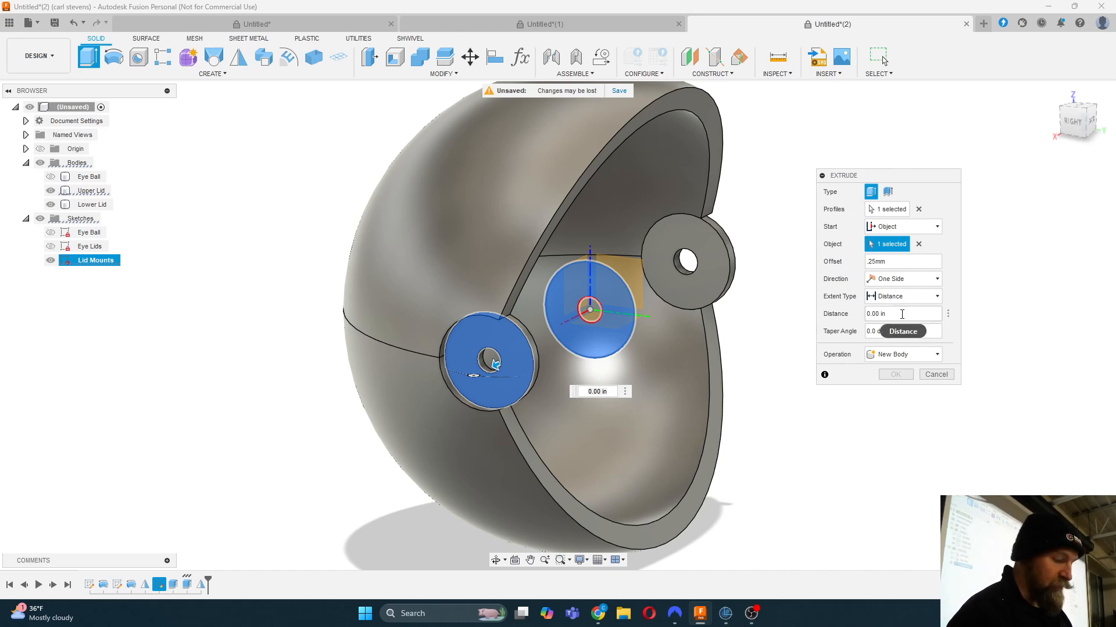
{"action": "left_click", "coordinate": [882, 315]}
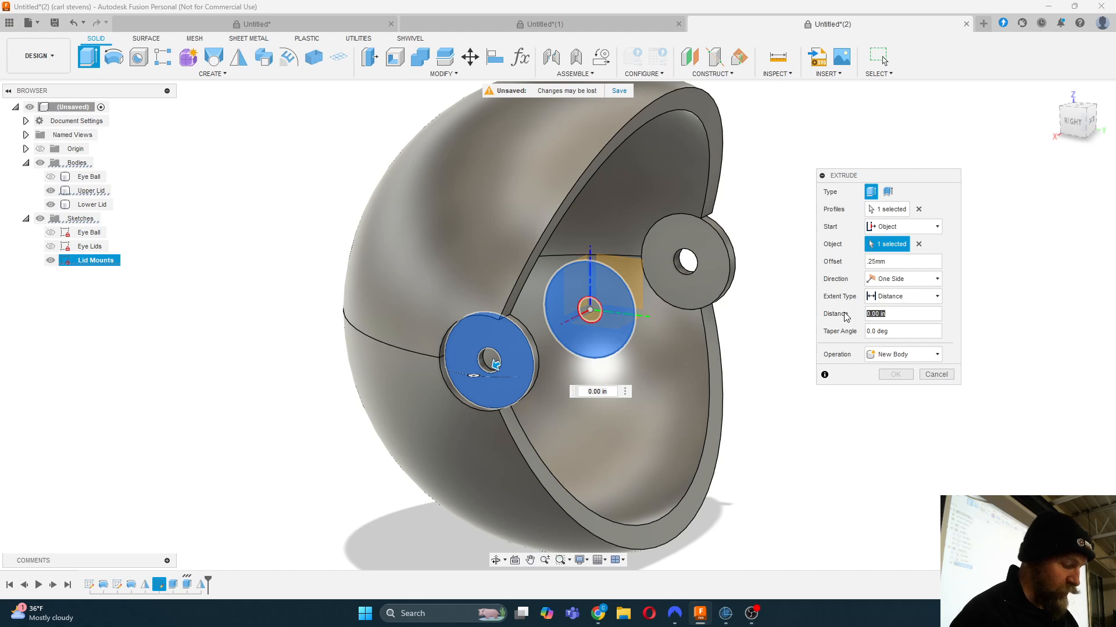
{"action": "type", "text": "1.5mm"}
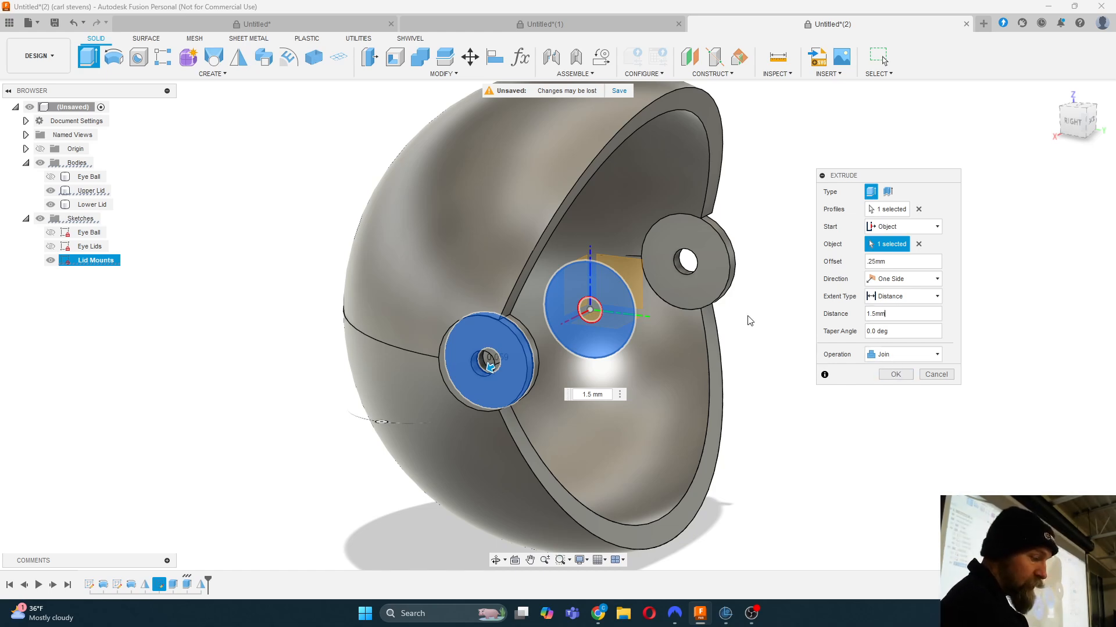
{"action": "left_click", "coordinate": [51, 192]}
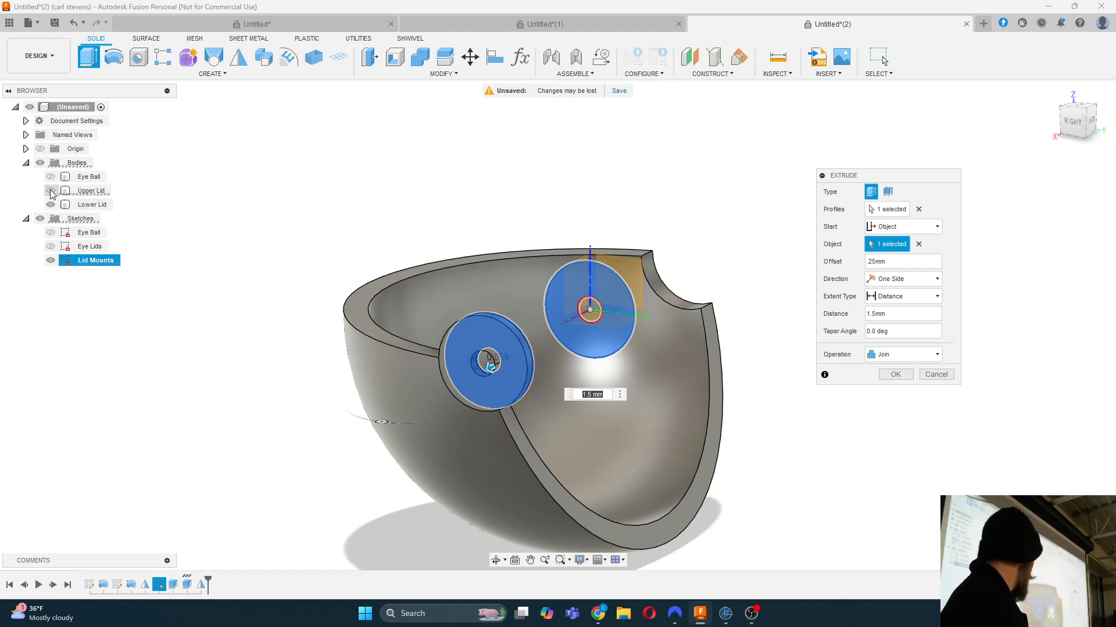
{"action": "left_click", "coordinate": [893, 376]}
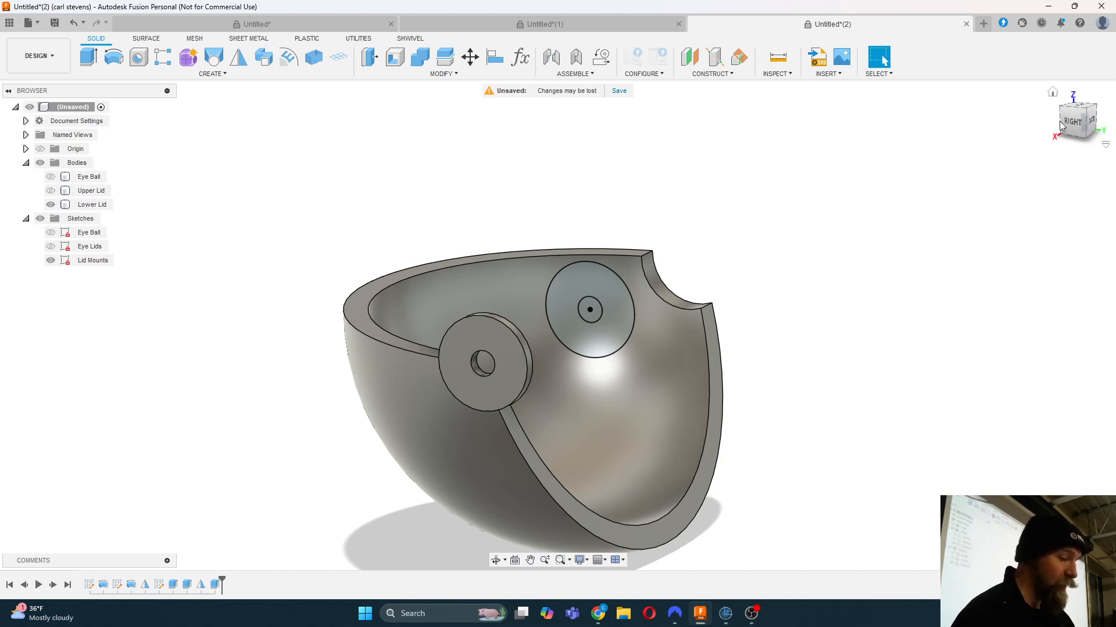
Step: Mirror the Lower Lid's ring mount extrusion as a feature across the origin's YZ plane to the opposite side
{"action": "mouse_move", "coordinate": [1078, 121]}
{"action": "left_mouse_down"}
{"action": "mouse_move", "coordinate": [1028, 137]}
{"action": "mouse_move", "coordinate": [1040, 140]}
{"action": "left_mouse_up"}
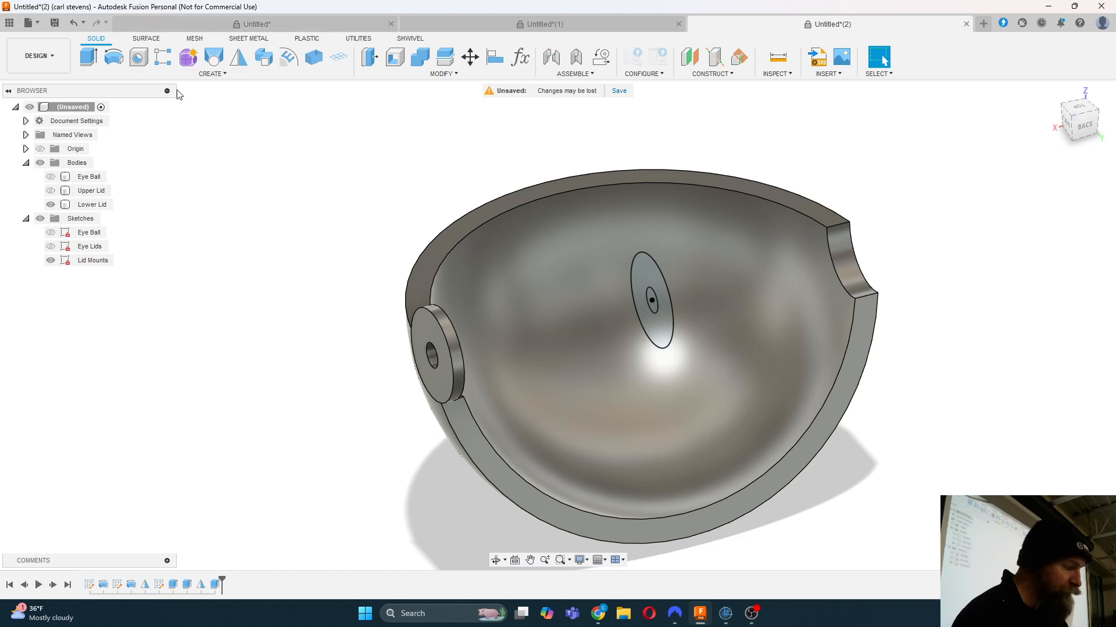
{"action": "left_click", "coordinate": [220, 76]}
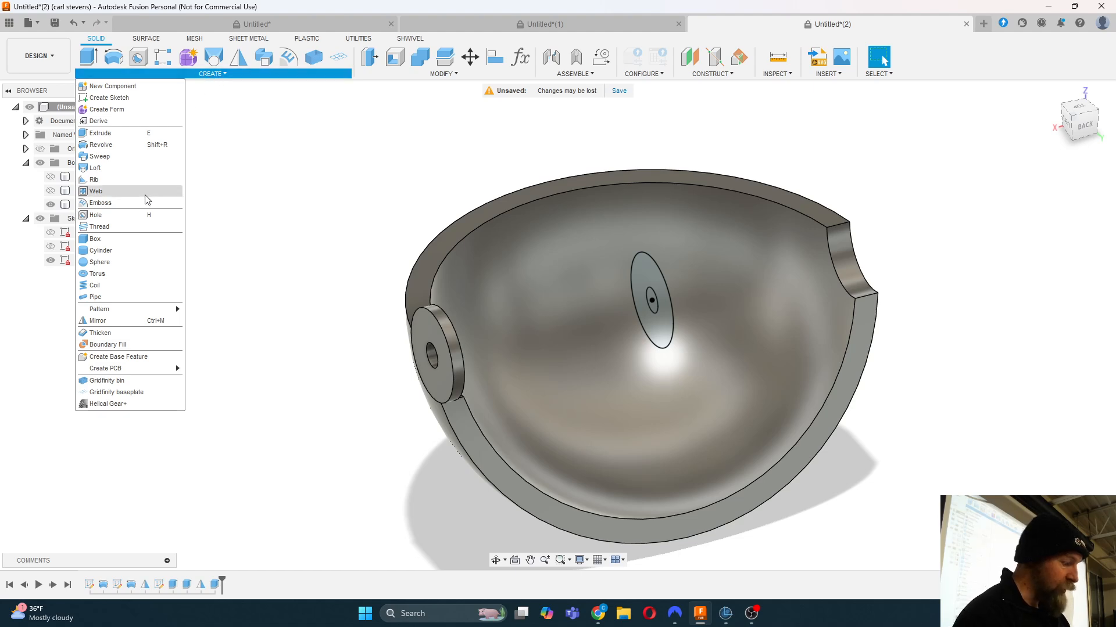
{"action": "left_click", "coordinate": [136, 325]}
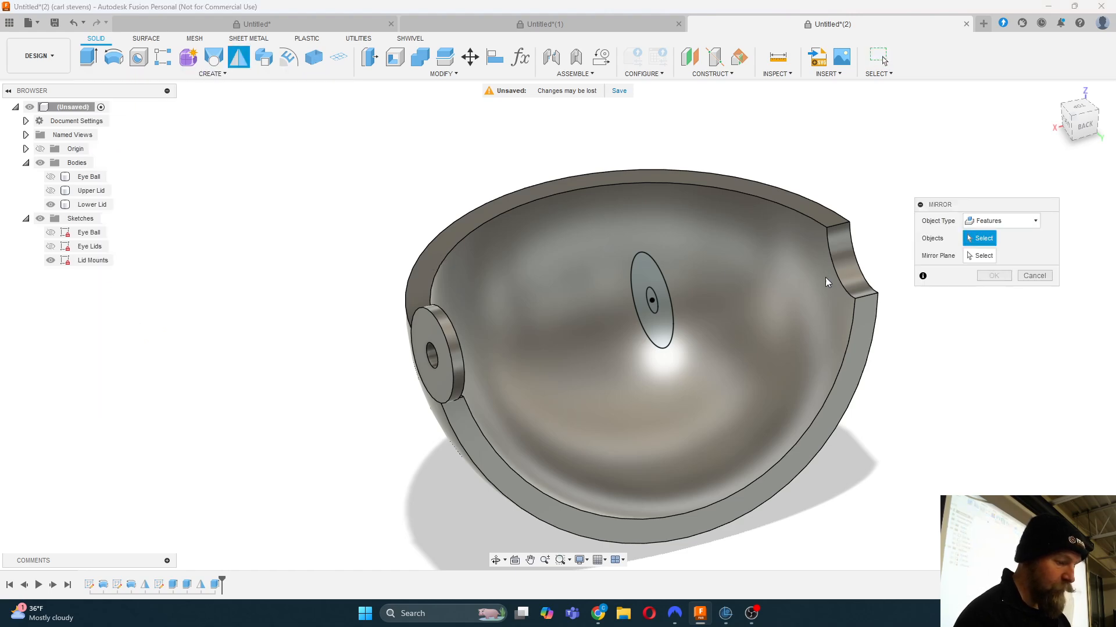
{"action": "left_click", "coordinate": [1003, 225]}
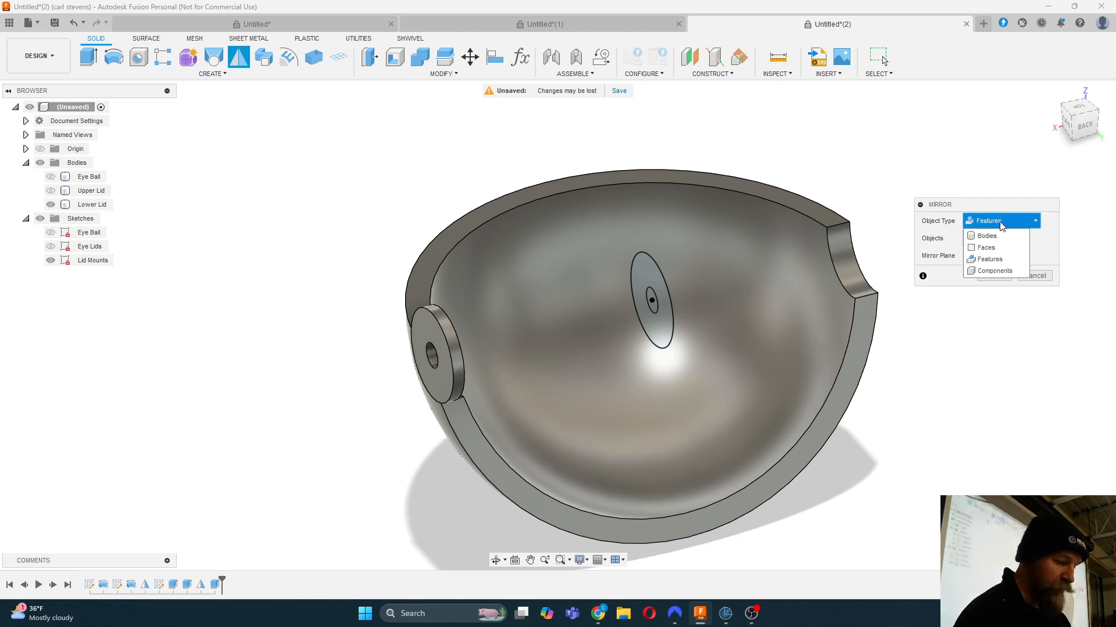
{"action": "left_click", "coordinate": [990, 259]}
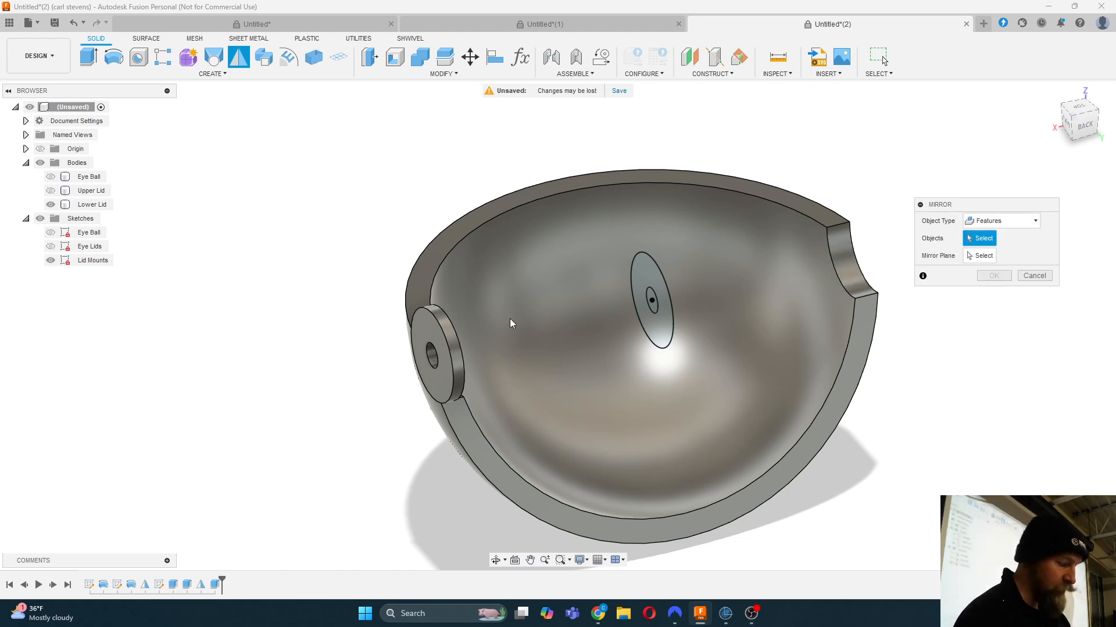
{"action": "left_click", "coordinate": [215, 584]}
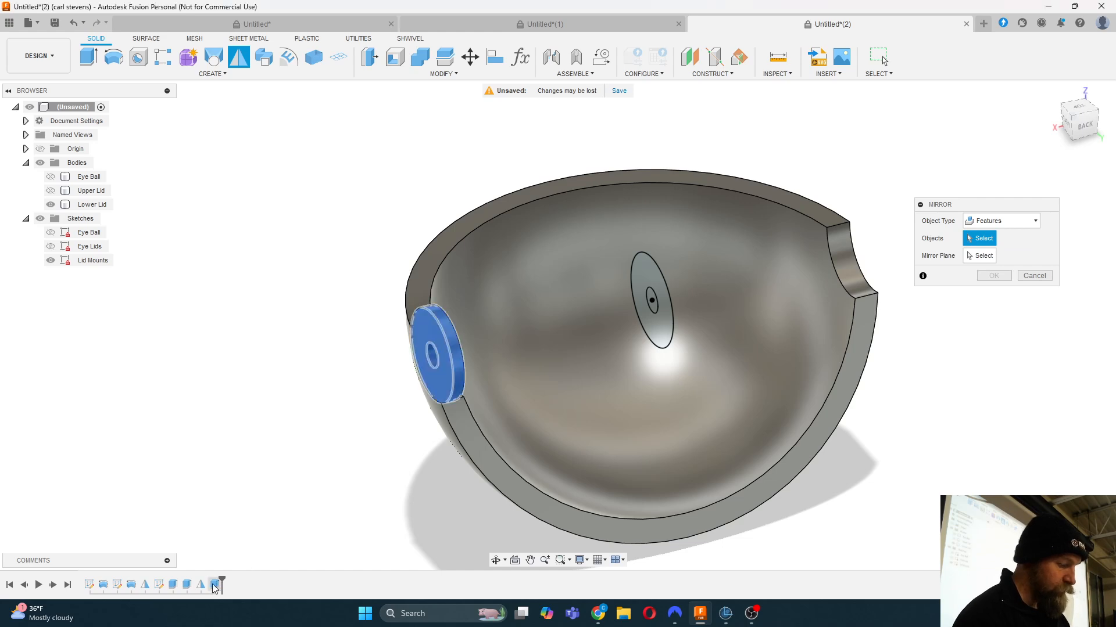
{"action": "left_click", "coordinate": [986, 256]}
{"action": "left_click", "coordinate": [671, 300]}
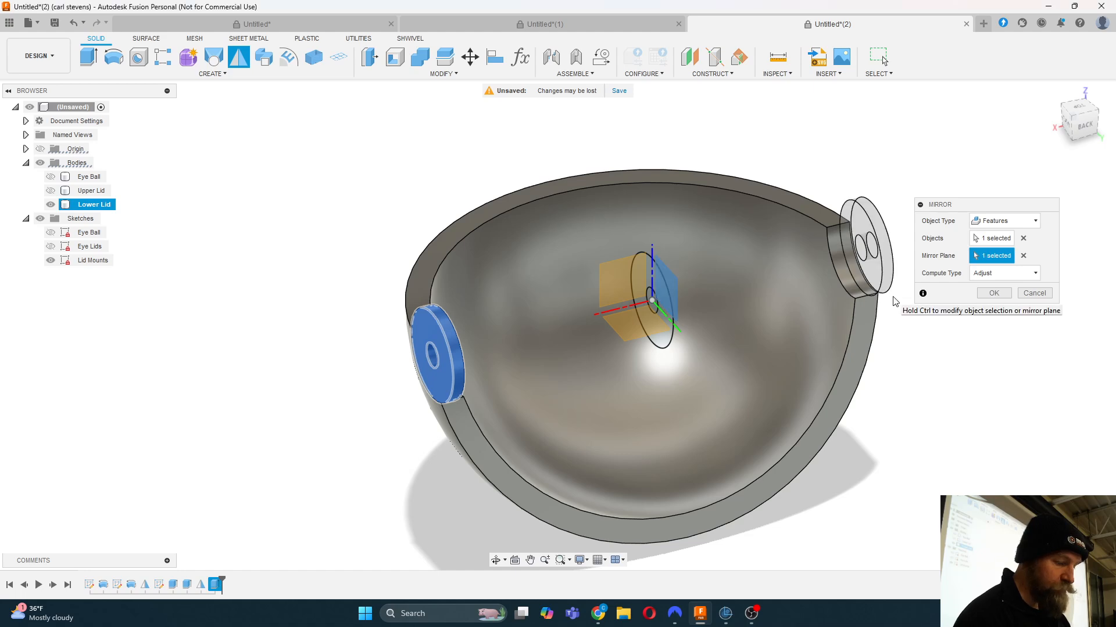
{"action": "left_click", "coordinate": [993, 292]}
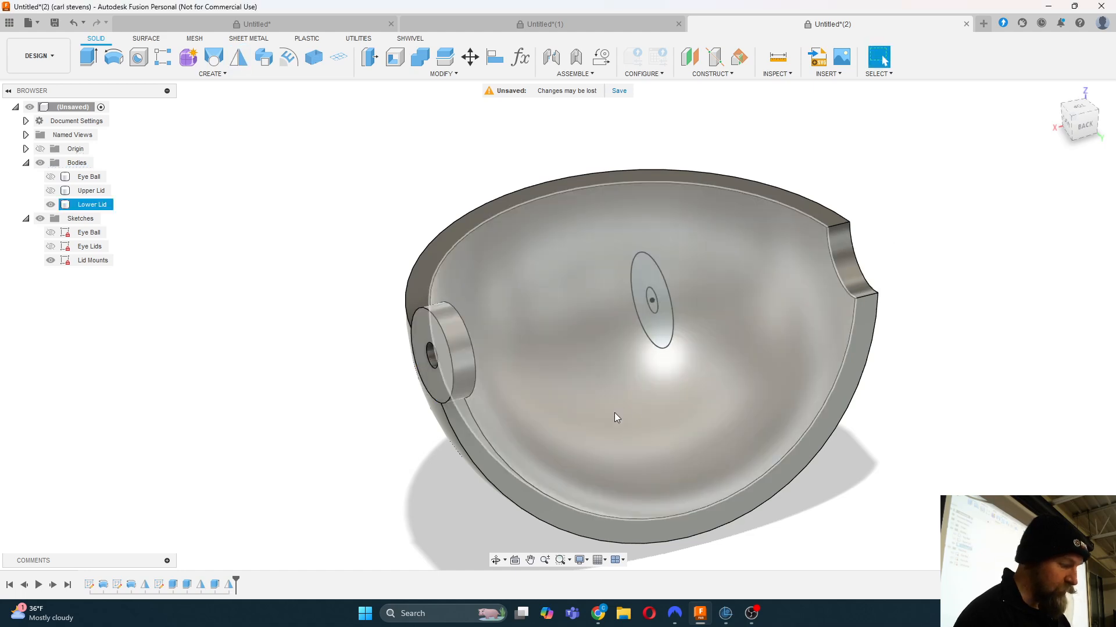
Step: Edit the last mirror to use object type Bodies with the Lower Lid selected and the Join operation
{"action": "right_click", "coordinate": [230, 583]}
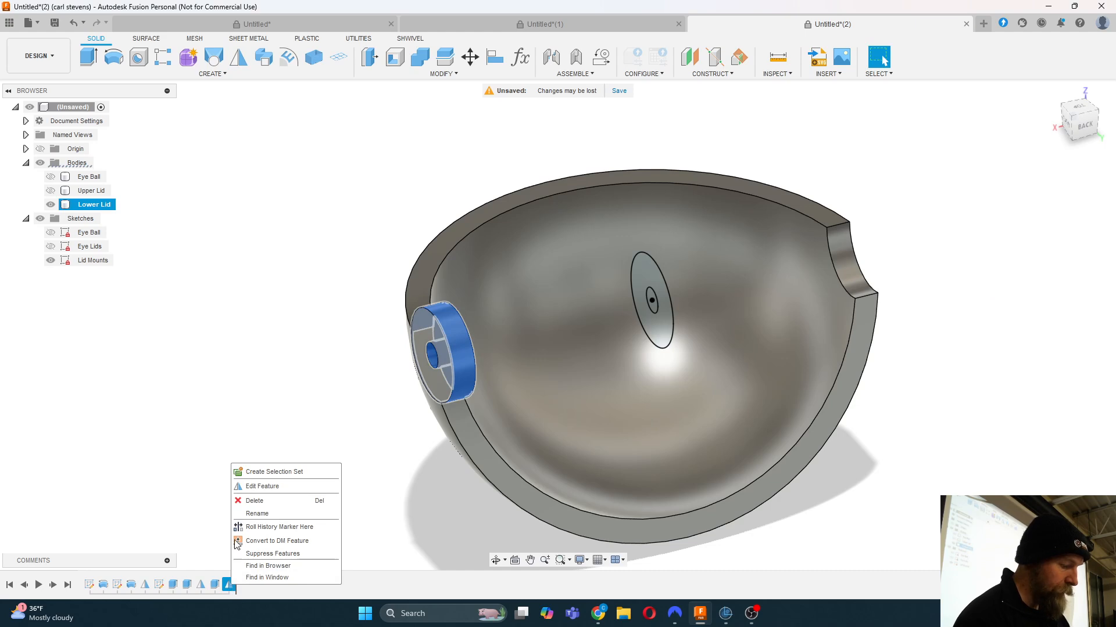
{"action": "left_click", "coordinate": [252, 490]}
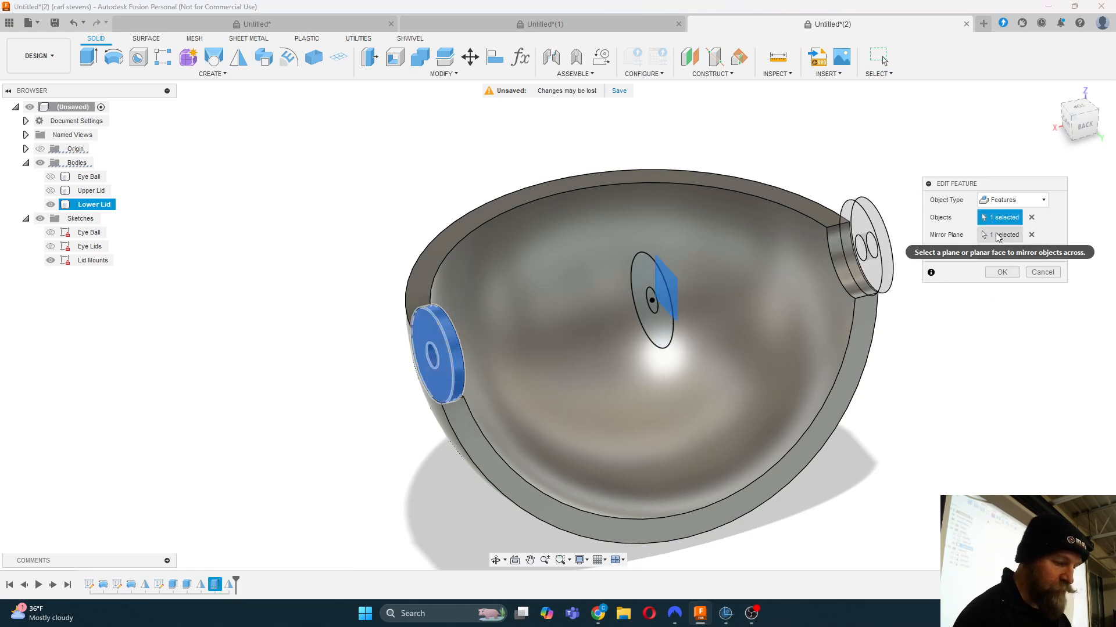
{"action": "left_click", "coordinate": [1013, 201]}
{"action": "left_click", "coordinate": [1000, 215]}
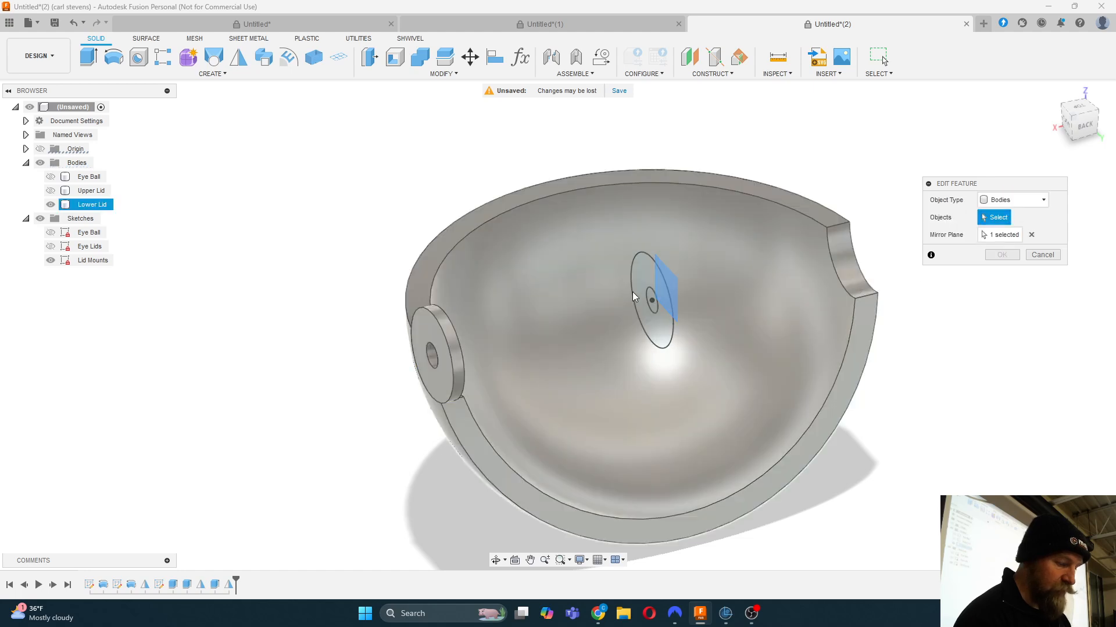
{"action": "left_click", "coordinate": [431, 359]}
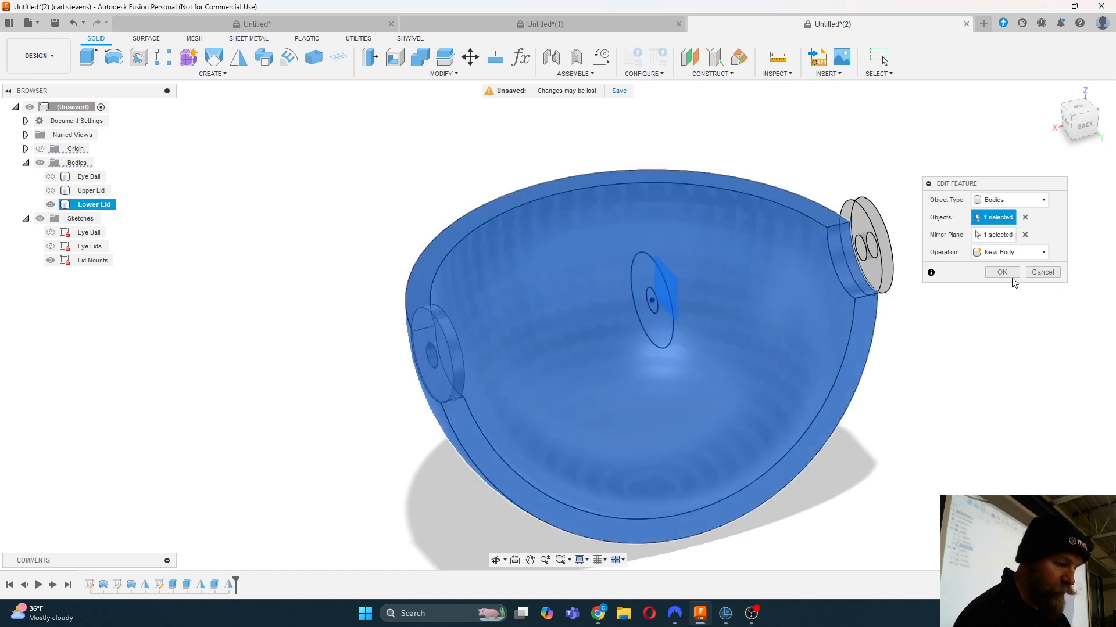
{"action": "left_click", "coordinate": [1011, 254]}
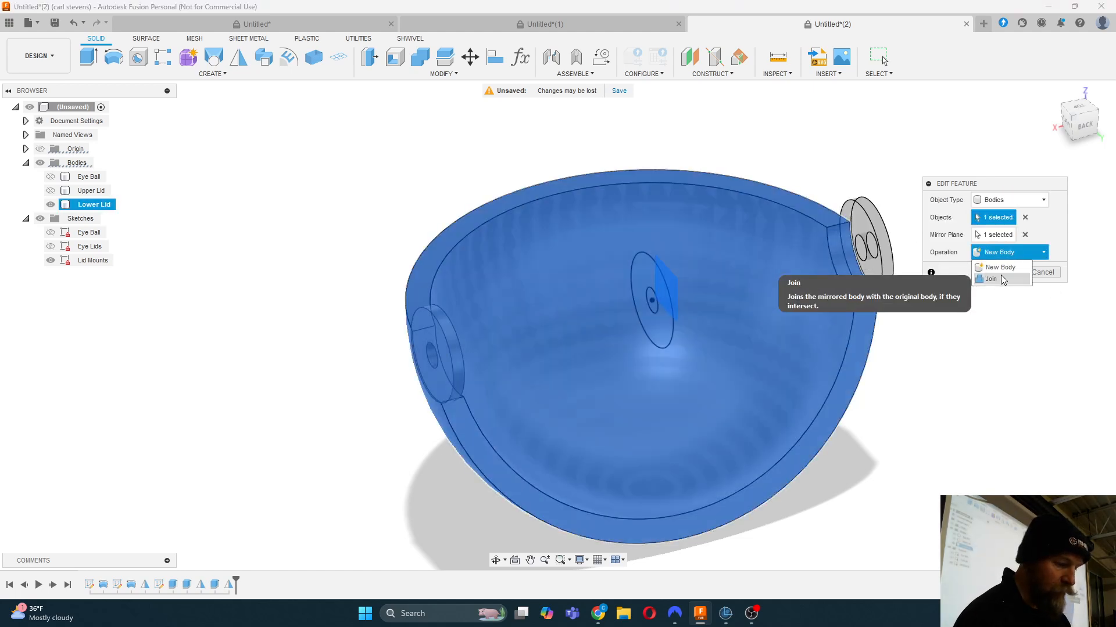
{"action": "left_click", "coordinate": [1003, 280]}
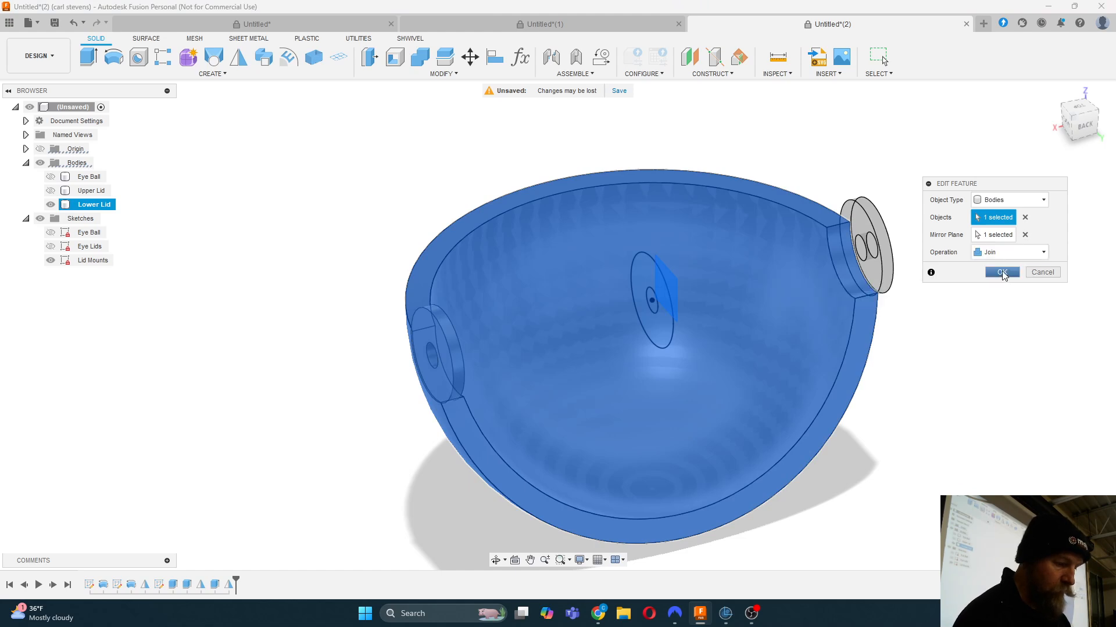
{"action": "left_click", "coordinate": [1001, 272]}
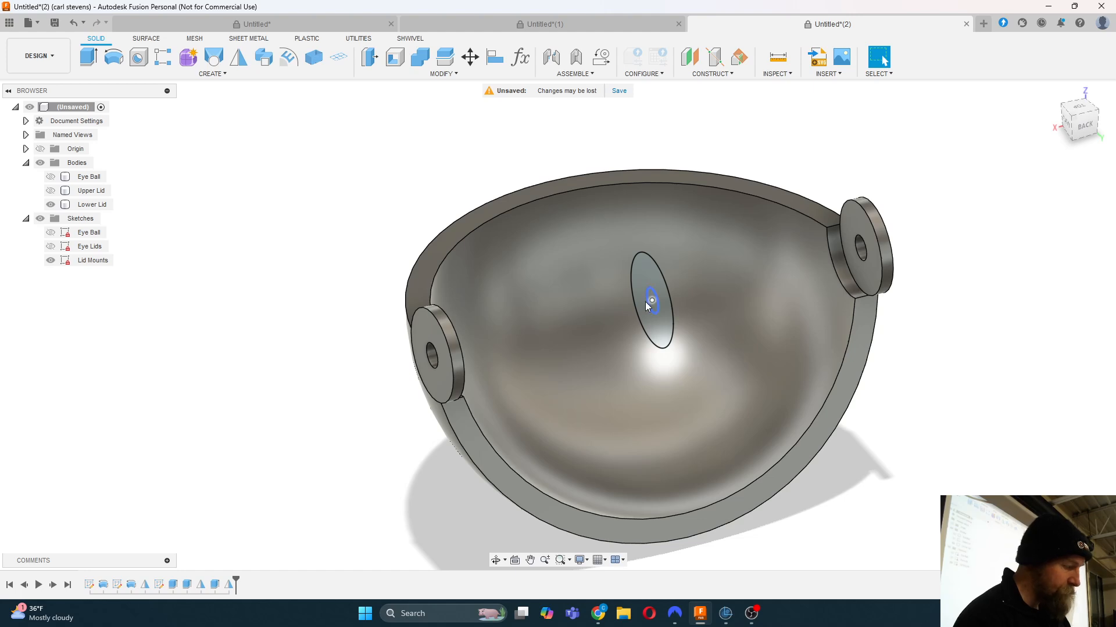
Step: Review the object, mirror plane and operation settings of the Lower Lid mirror
{"action": "left_click", "coordinate": [715, 383]}
{"action": "left_click", "coordinate": [228, 586]}
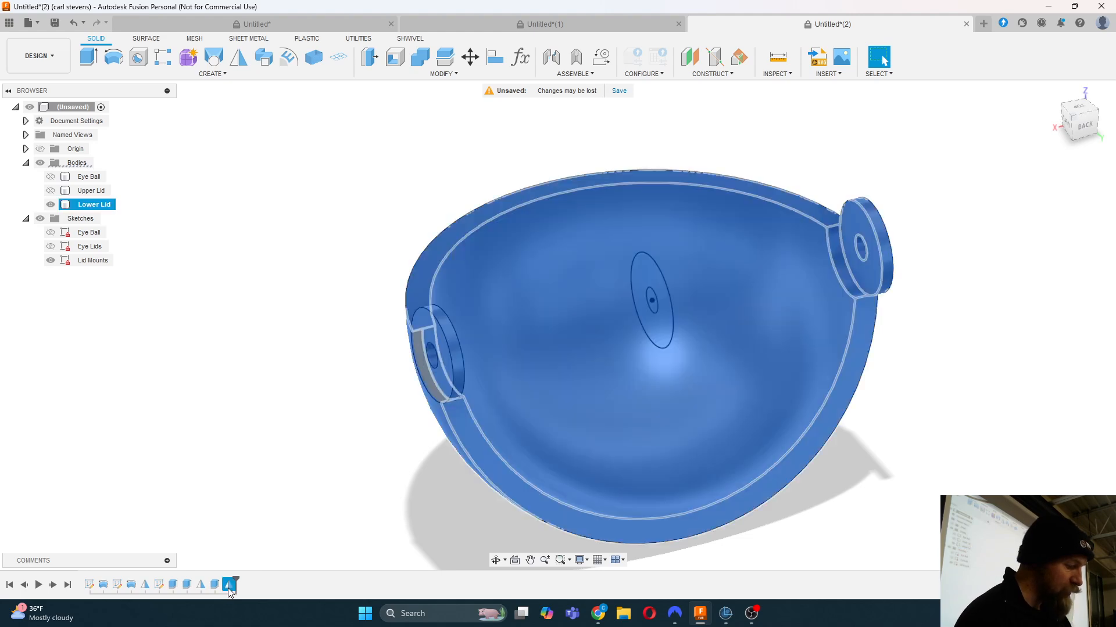
{"action": "right_click", "coordinate": [229, 588]}
{"action": "left_click", "coordinate": [247, 490]}
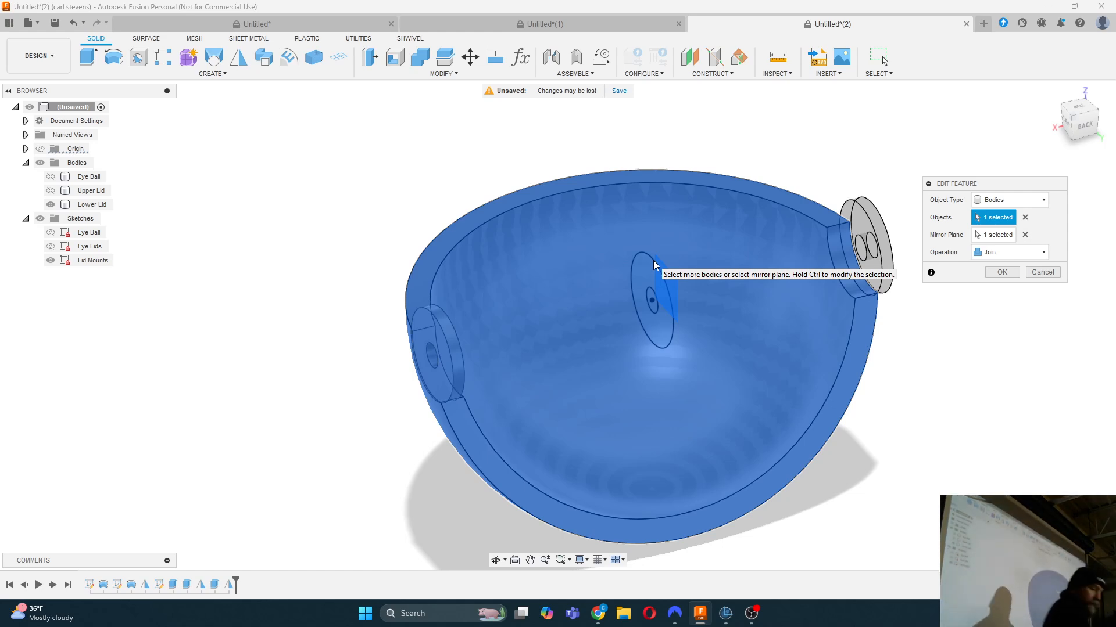
{"action": "left_click", "coordinate": [1004, 273]}
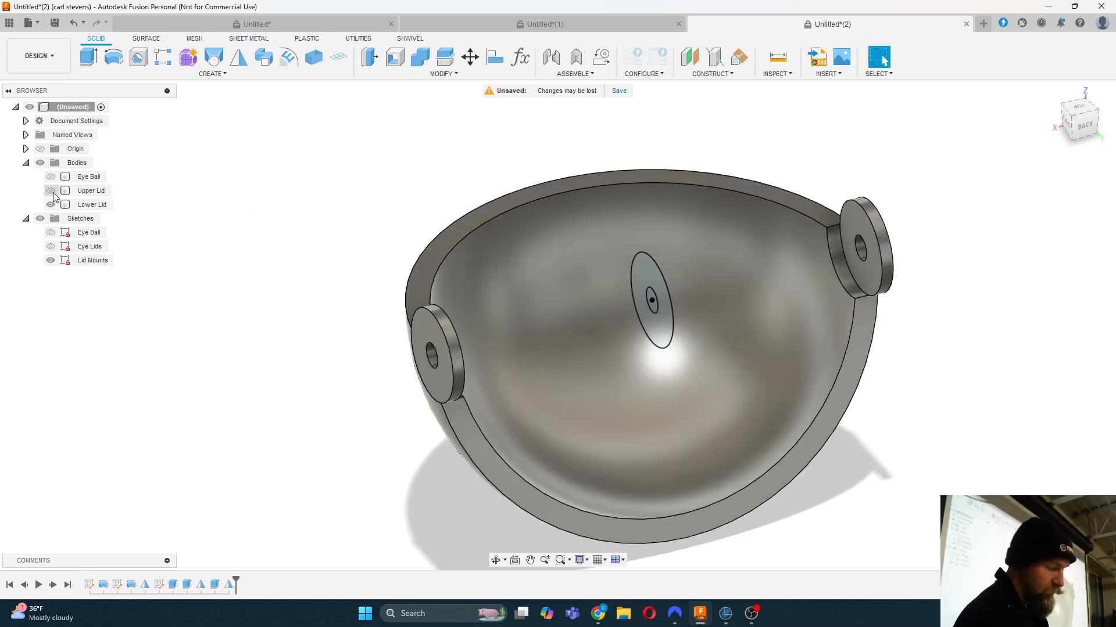
Step: Show the Upper Lid and Eye Ball bodies and inspect the stacked ring mounts from the side
{"action": "left_click", "coordinate": [50, 191]}
{"action": "left_click", "coordinate": [50, 176]}
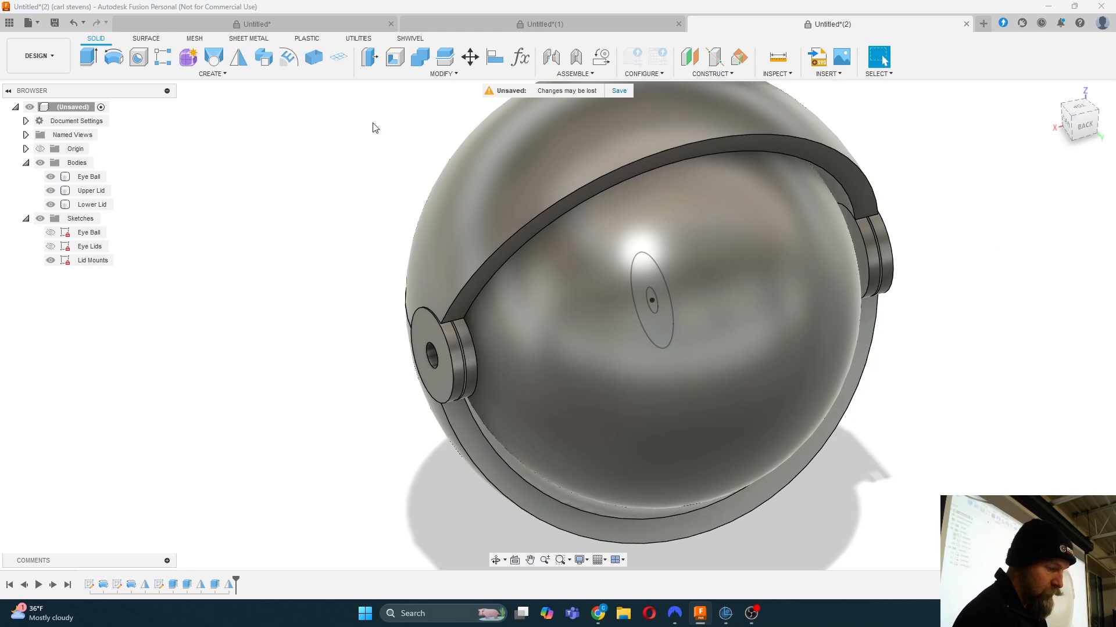
{"action": "left_click", "coordinate": [1067, 124]}
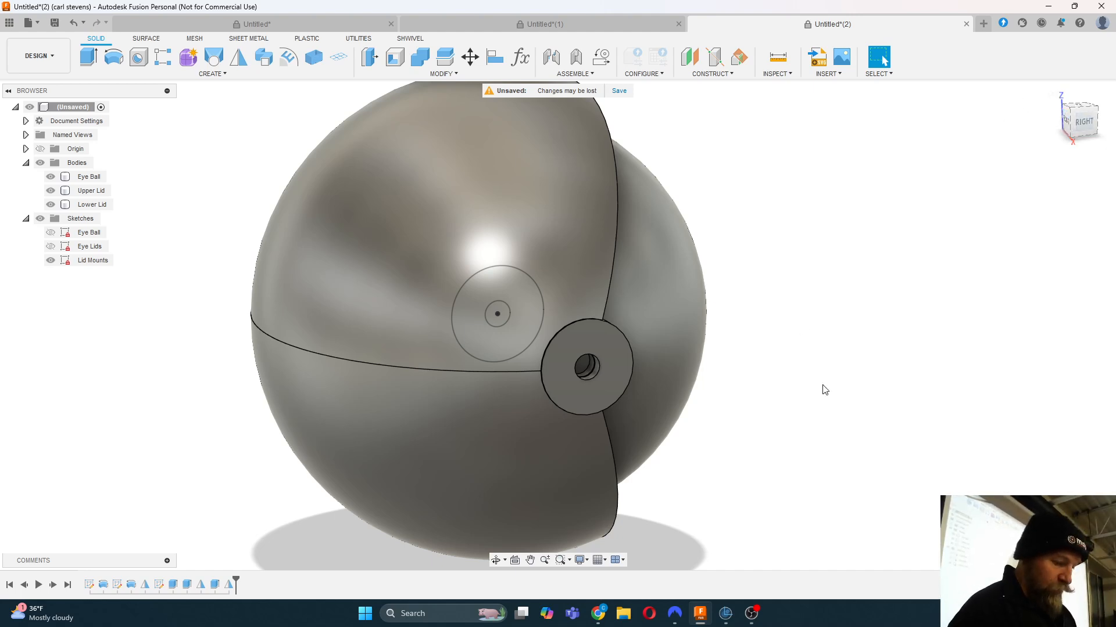
{"action": "scroll", "coordinate": [825, 389], "scroll_direction": "down", "scroll_amount": 3}
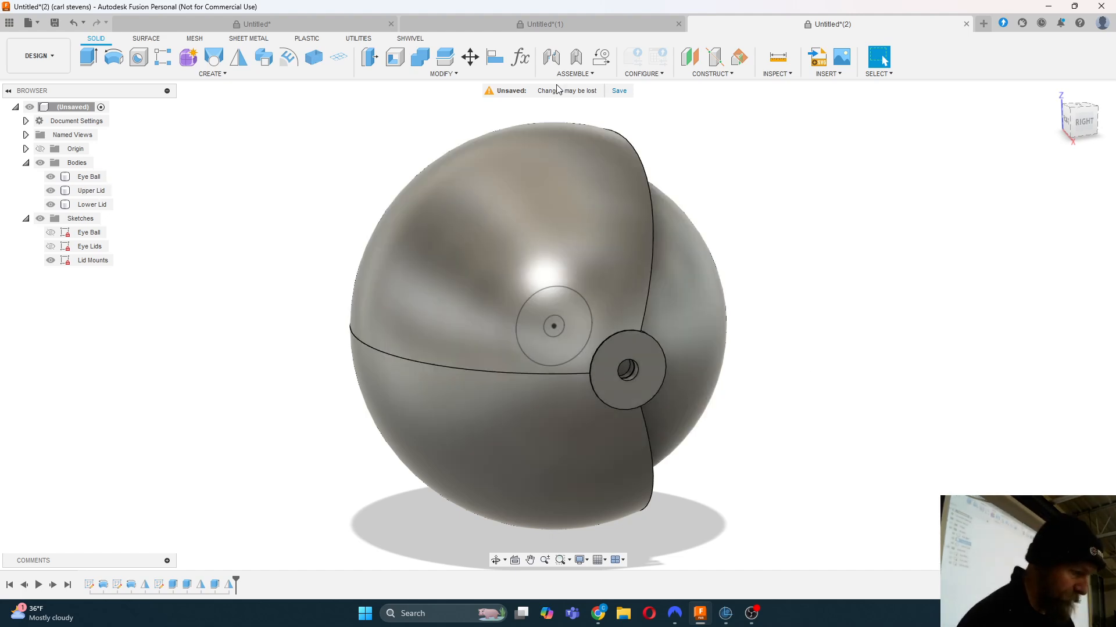
Step: Examine the Upper Lid Arm in the Untitled(1) reference design, then return to the Untitled(2) design
{"action": "left_click", "coordinate": [623, 24]}
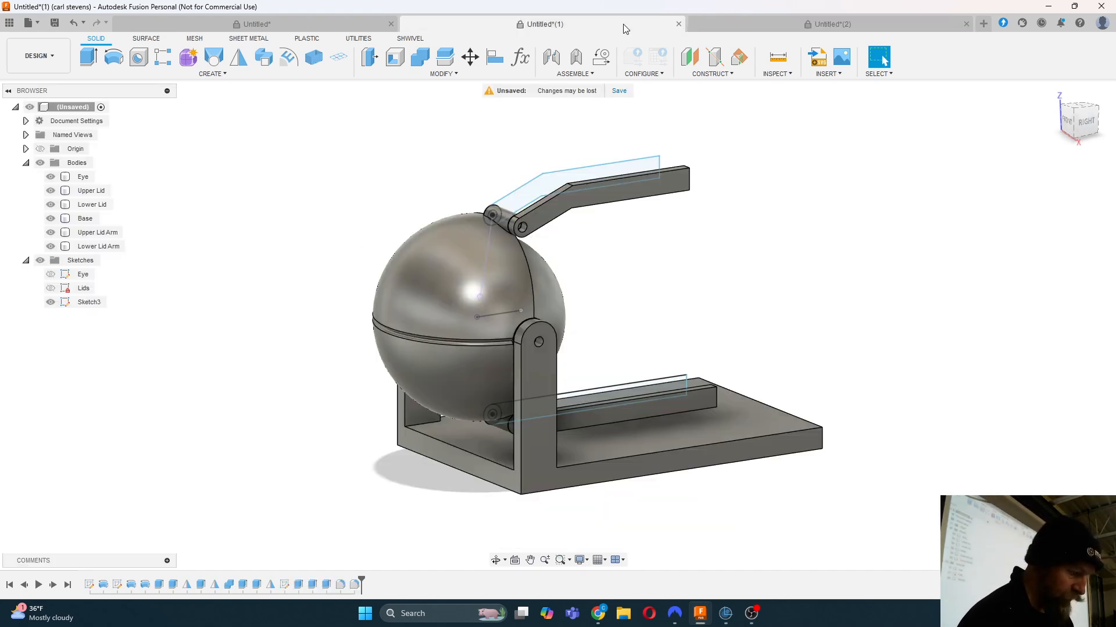
{"action": "left_click", "coordinate": [578, 201]}
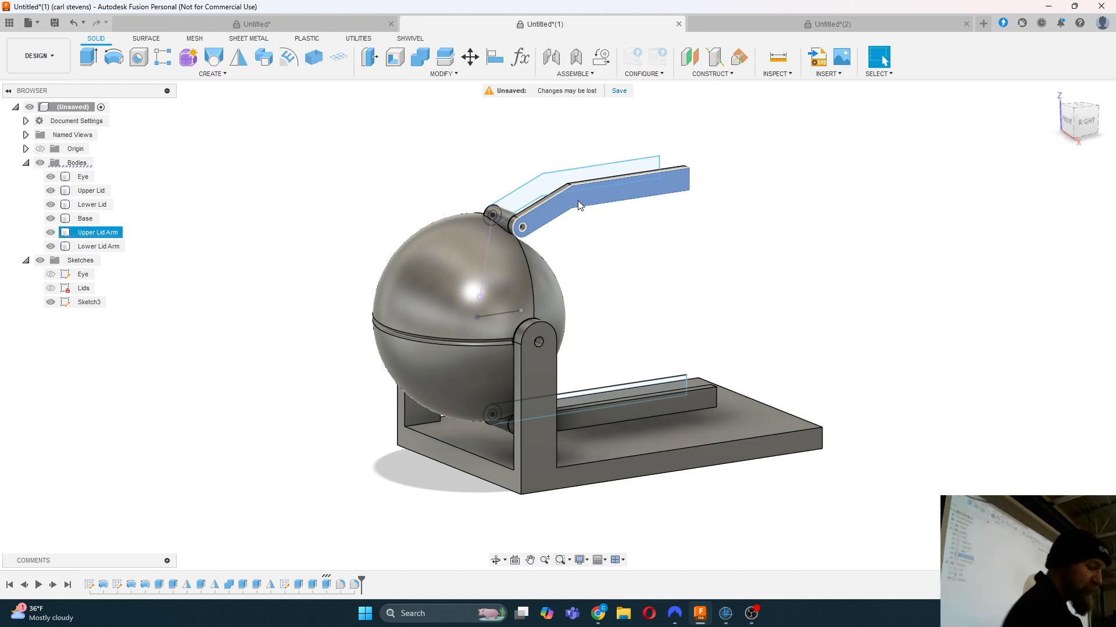
{"action": "left_click", "coordinate": [734, 22]}
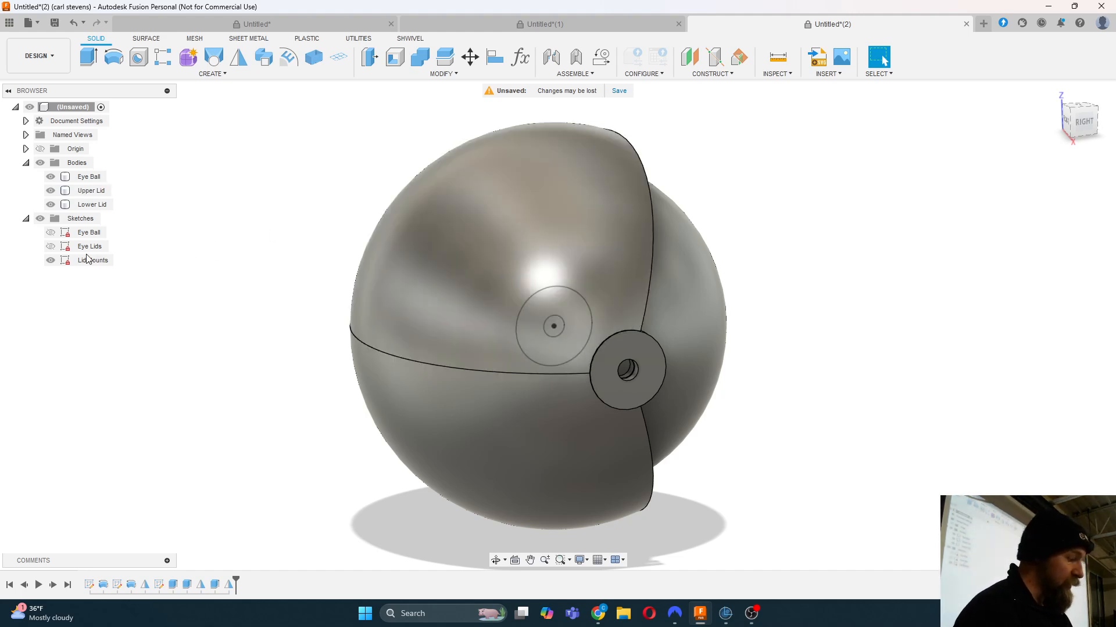
Step: Hide the Lid Mounts sketch and create internal components from the Eye Ball, Upper Lid and Lower Lid bodies
{"action": "left_click", "coordinate": [55, 261]}
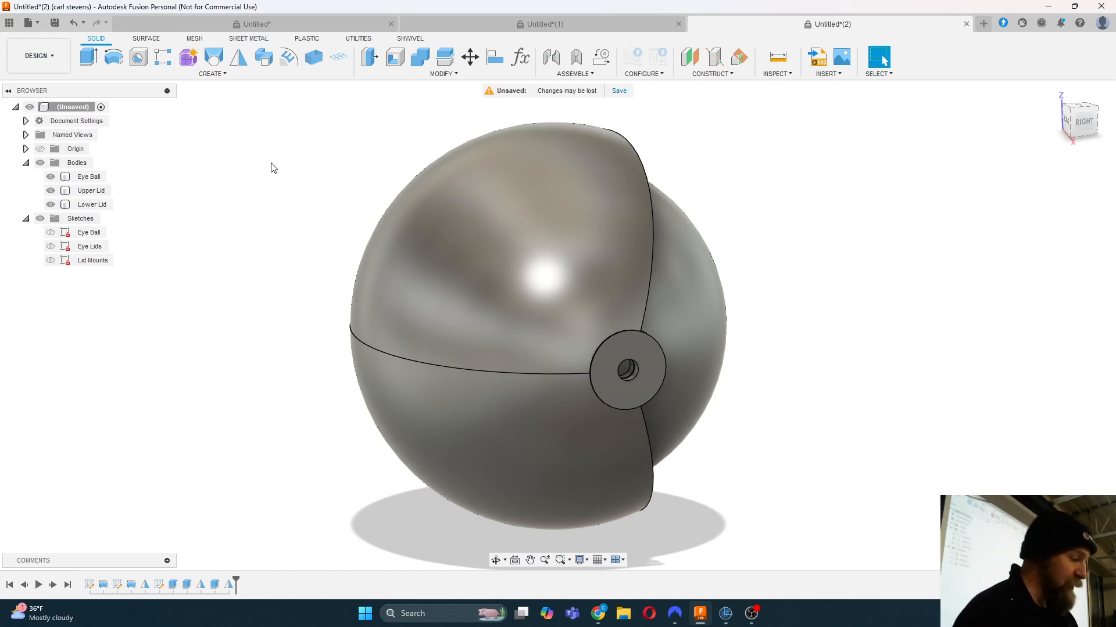
{"action": "left_click", "coordinate": [213, 75]}
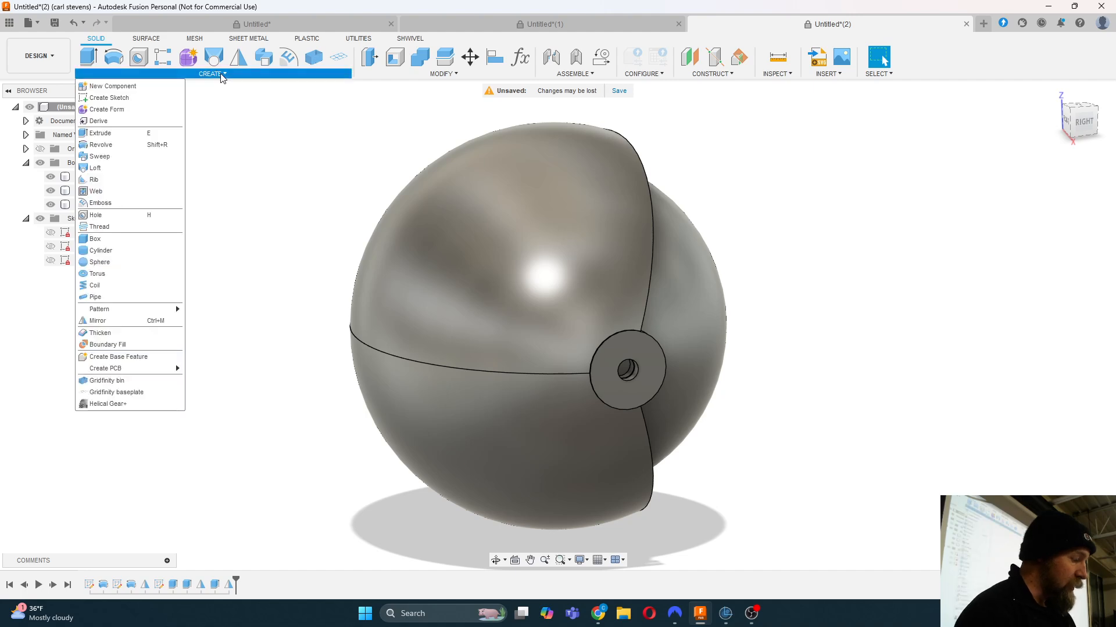
{"action": "left_click", "coordinate": [145, 87]}
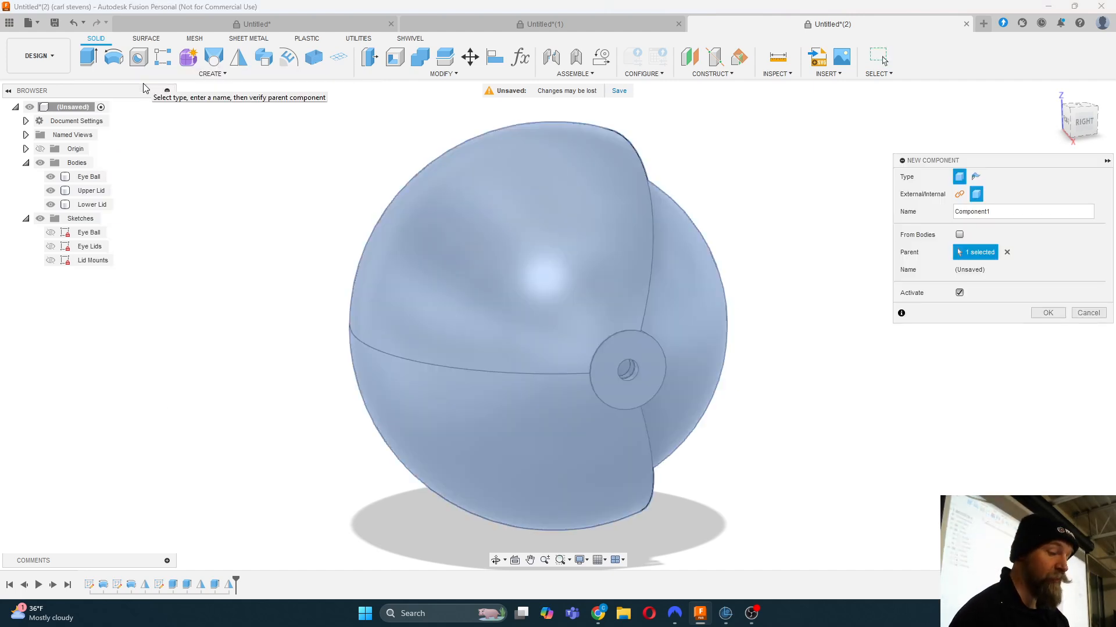
{"action": "left_click_drag", "start_coordinate": [953, 163], "coordinate": [826, 157]}
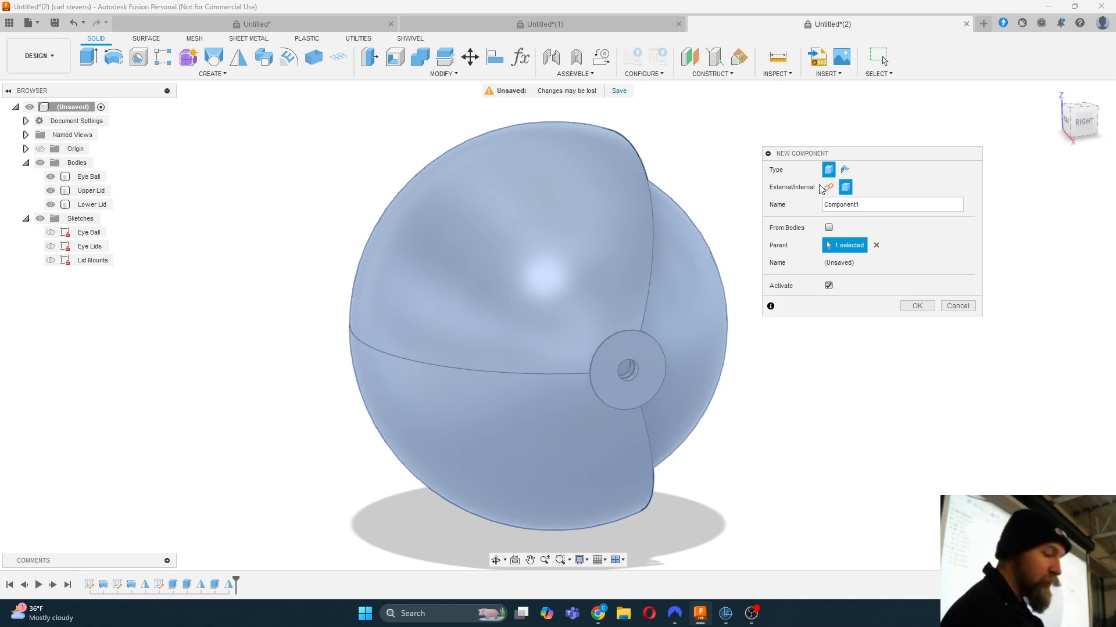
{"action": "left_click", "coordinate": [829, 228]}
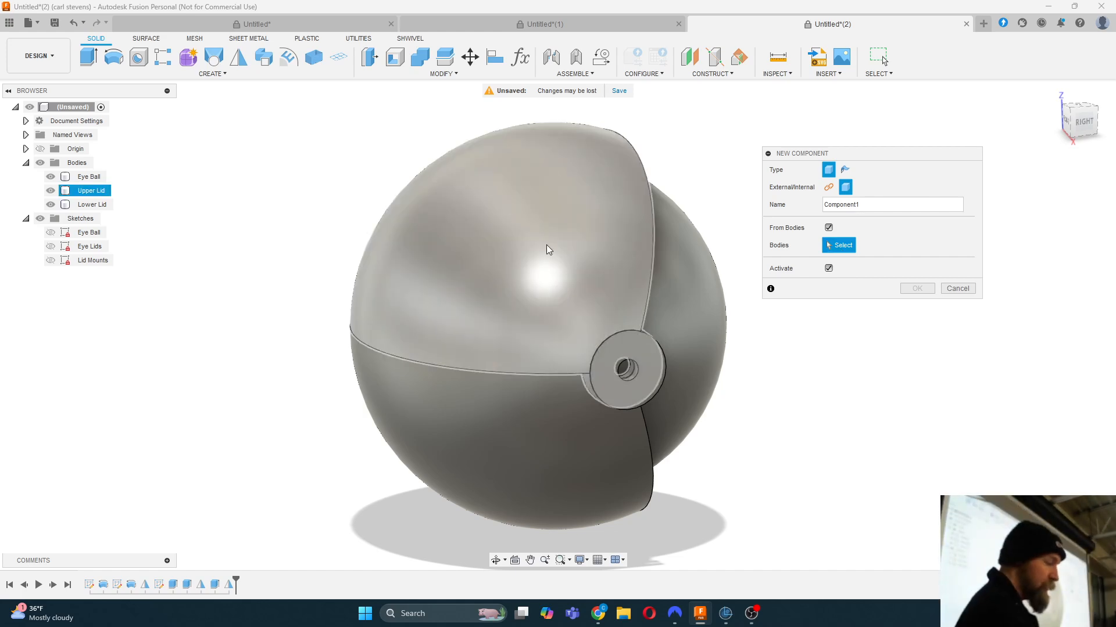
{"action": "left_click", "coordinate": [95, 179]}
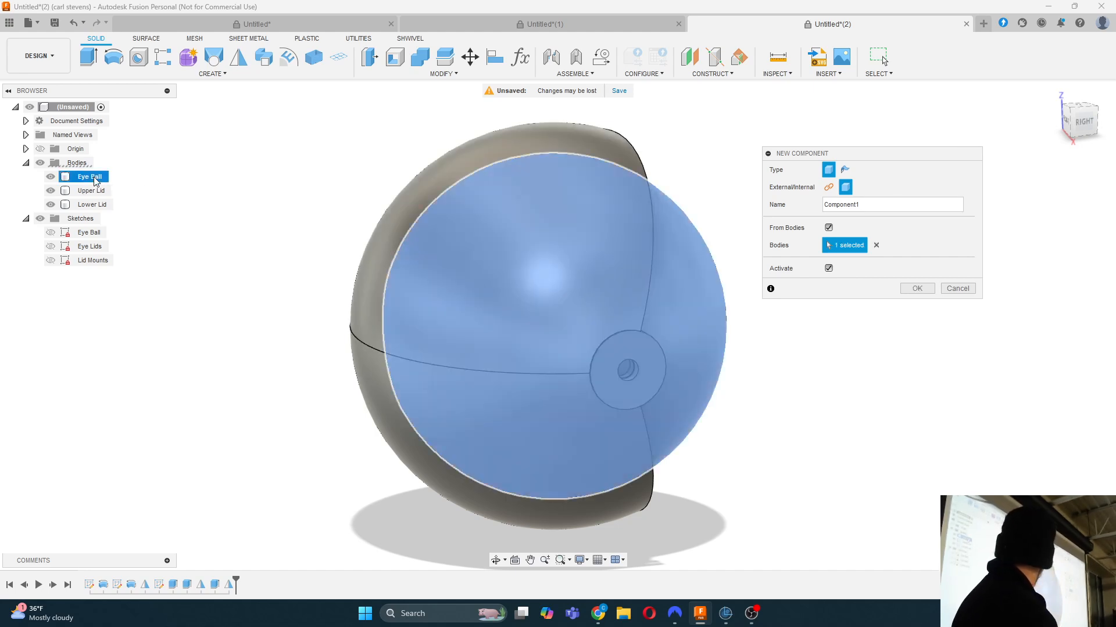
{"action": "left_click", "coordinate": [94, 191]}
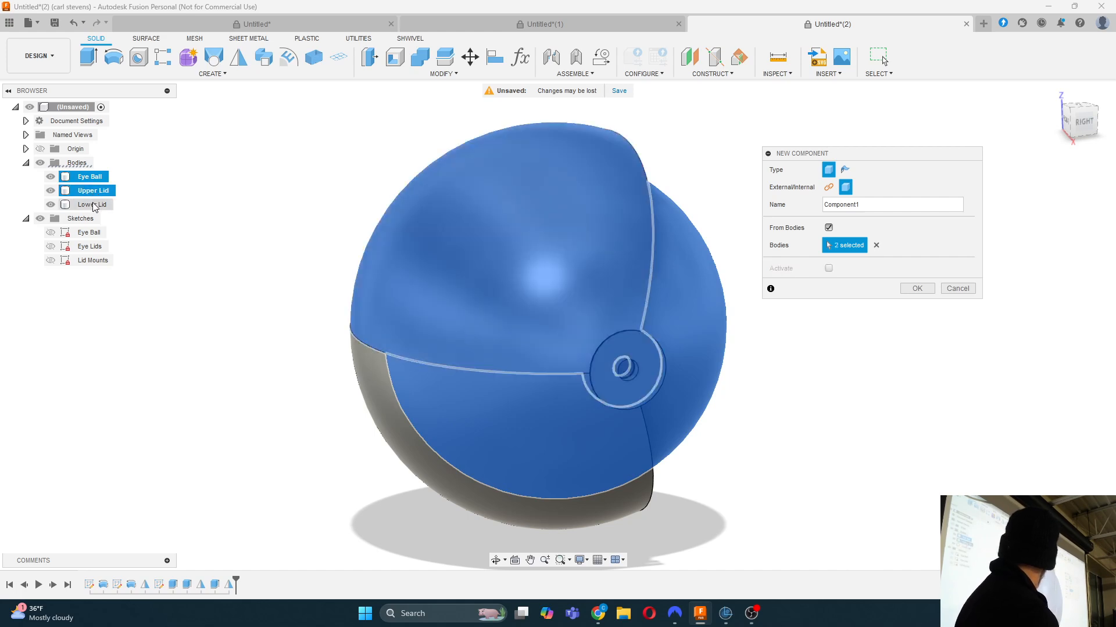
{"action": "left_click", "coordinate": [94, 205]}
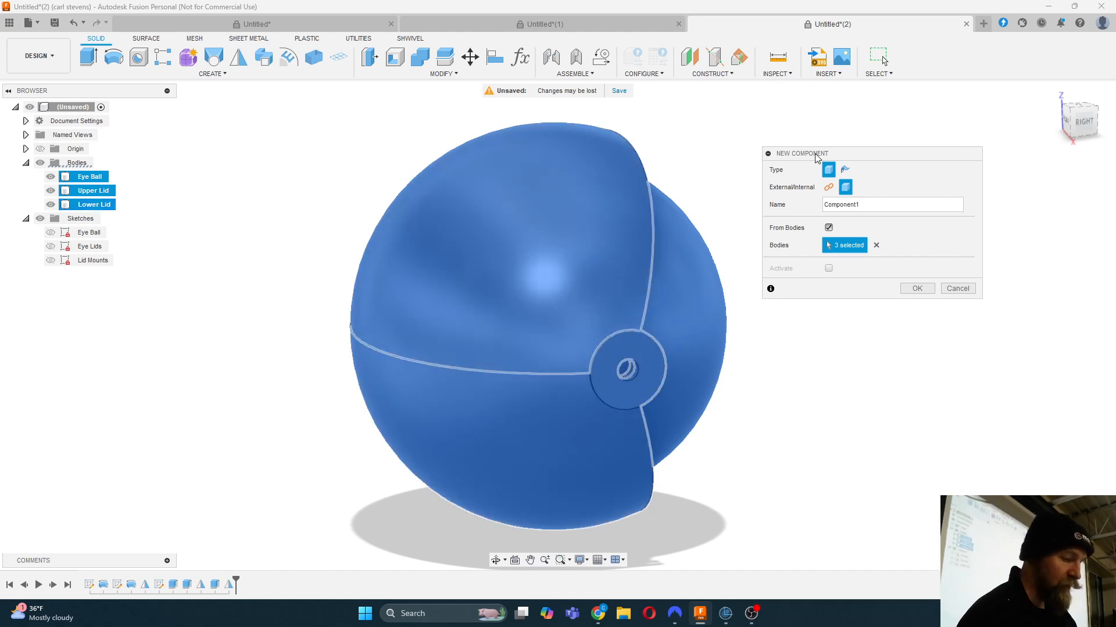
{"action": "left_click_drag", "start_coordinate": [816, 157], "coordinate": [813, 138]}
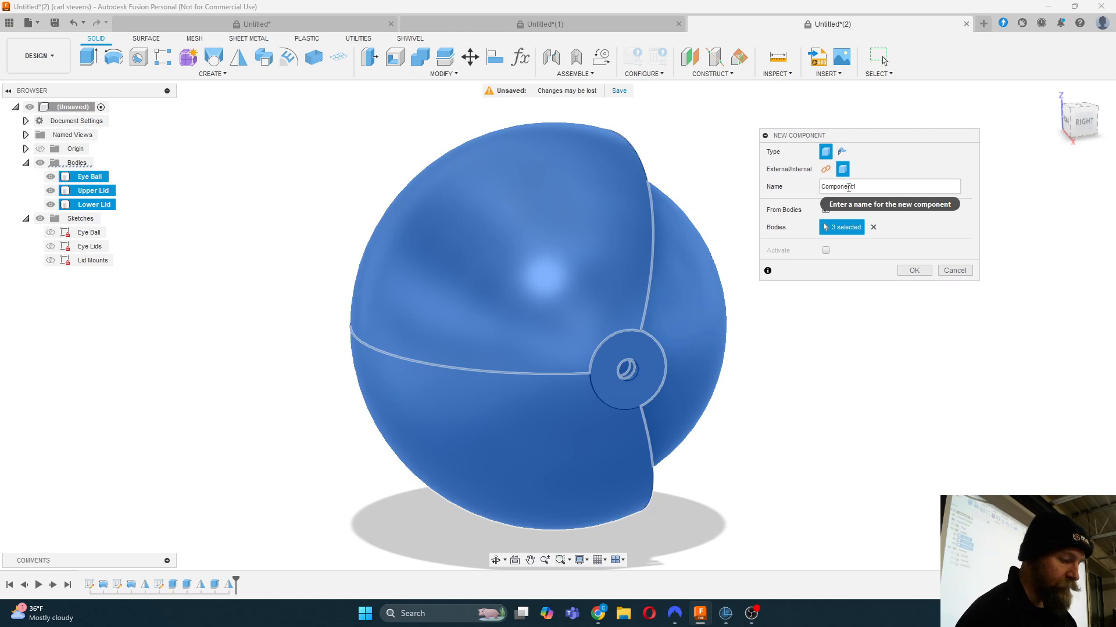
{"action": "left_click", "coordinate": [914, 271]}
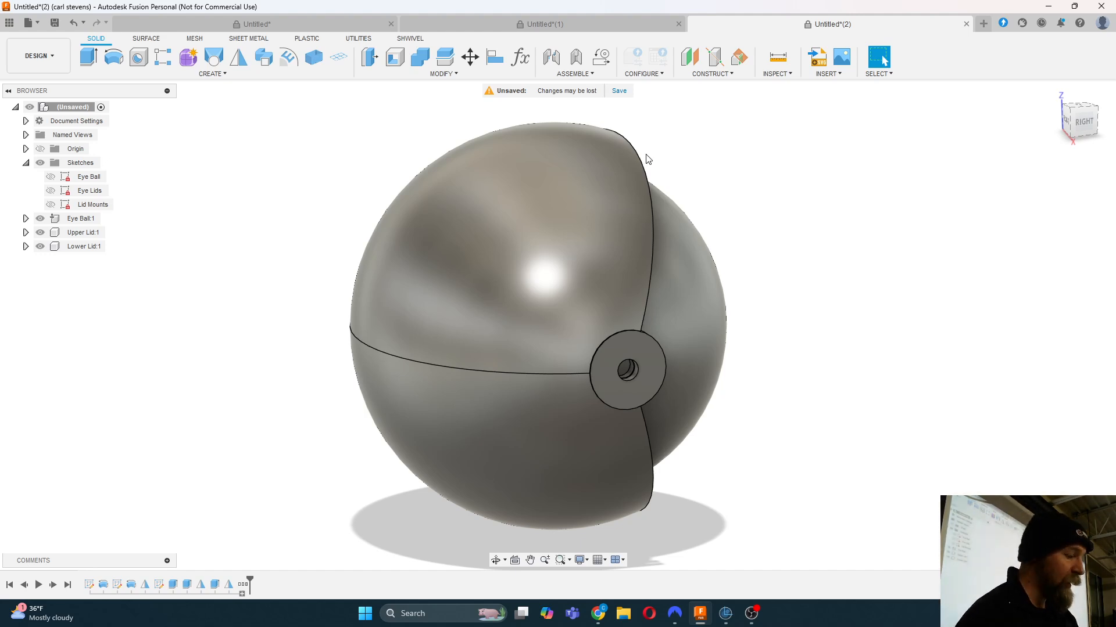
Step: Start an as-built Revolute joint between the Upper Lid and Eye Ball components, with its origin at the centre of the lid mount's hole
{"action": "left_click", "coordinate": [575, 74]}
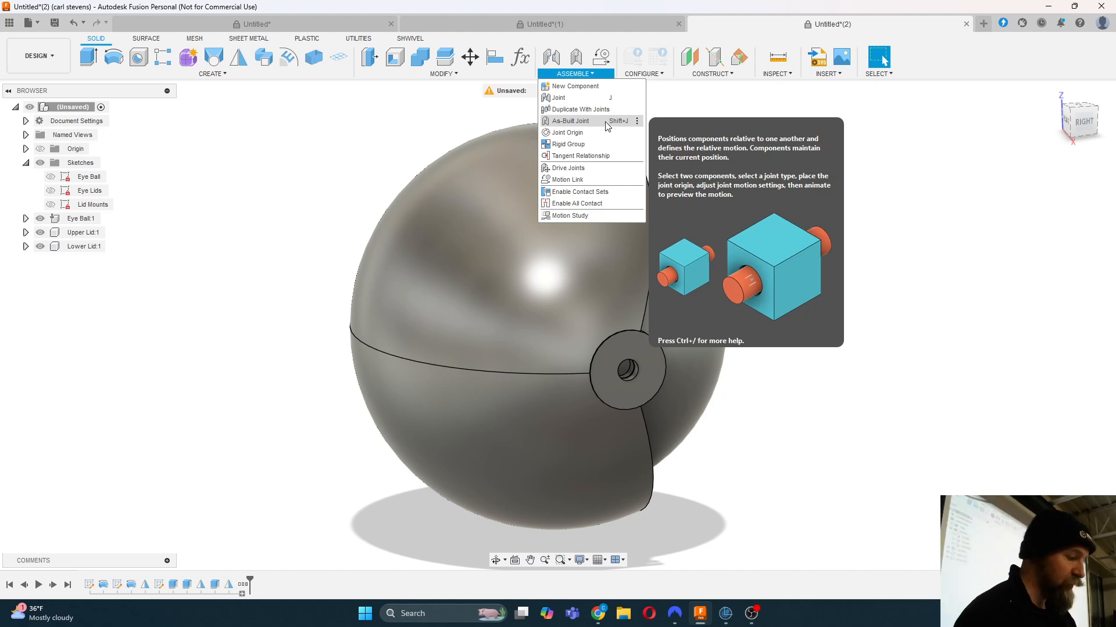
{"action": "left_click", "coordinate": [591, 120]}
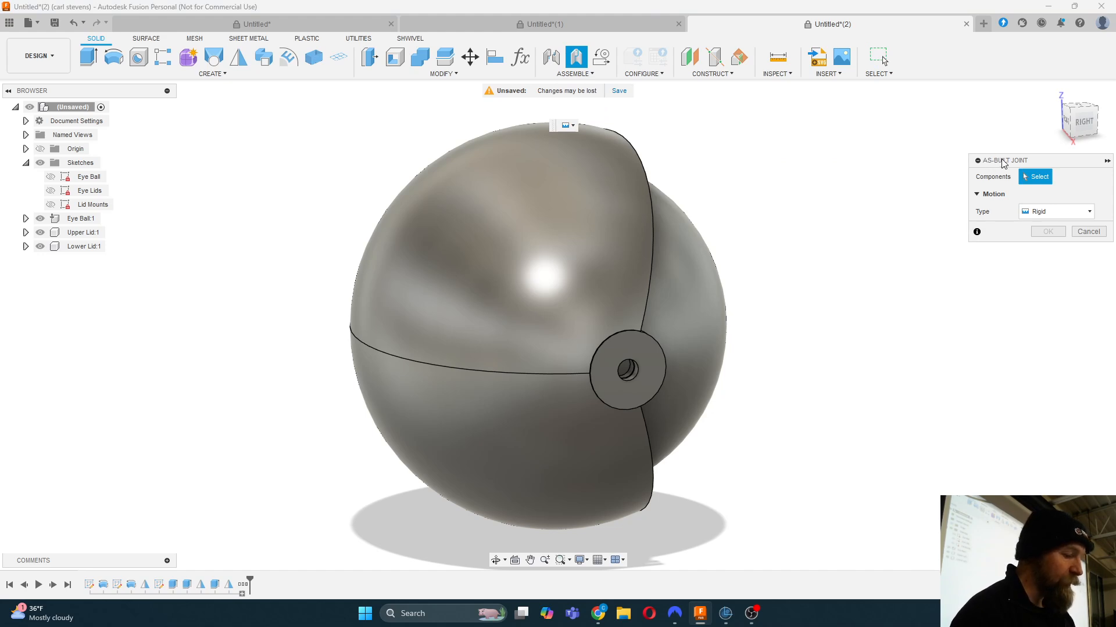
{"action": "left_click_drag", "start_coordinate": [997, 164], "coordinate": [864, 157]}
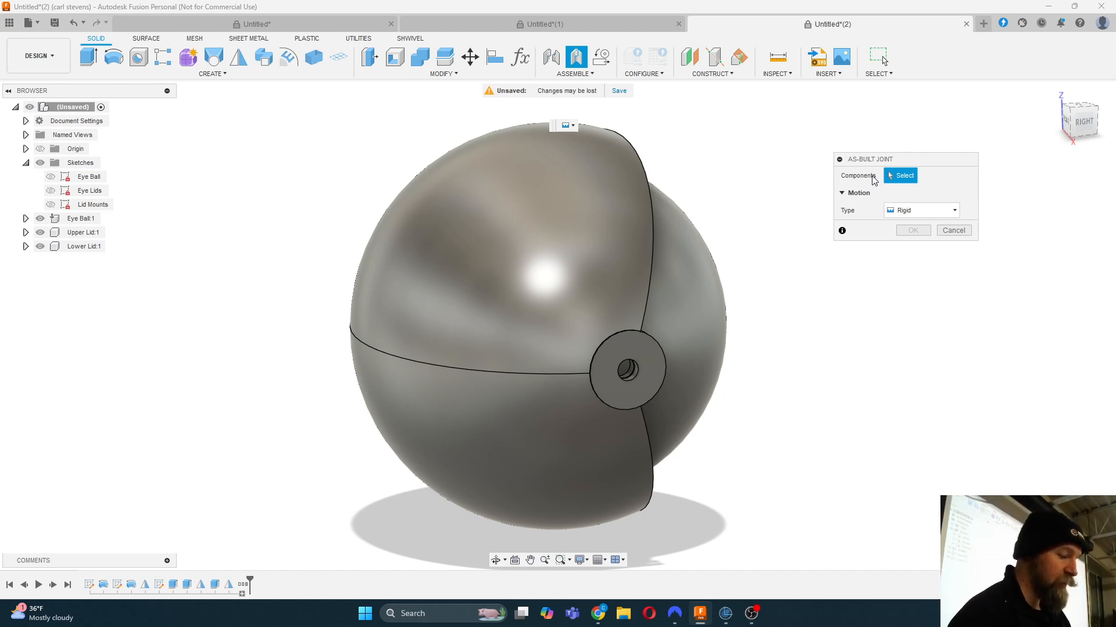
{"action": "left_click", "coordinate": [924, 211]}
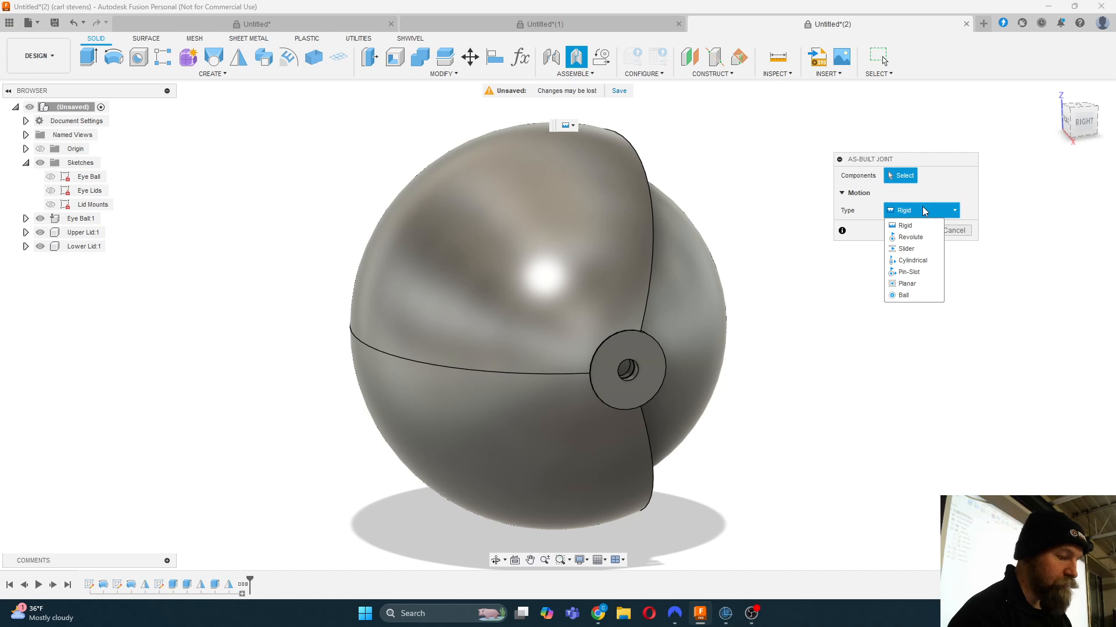
{"action": "left_click", "coordinate": [910, 237]}
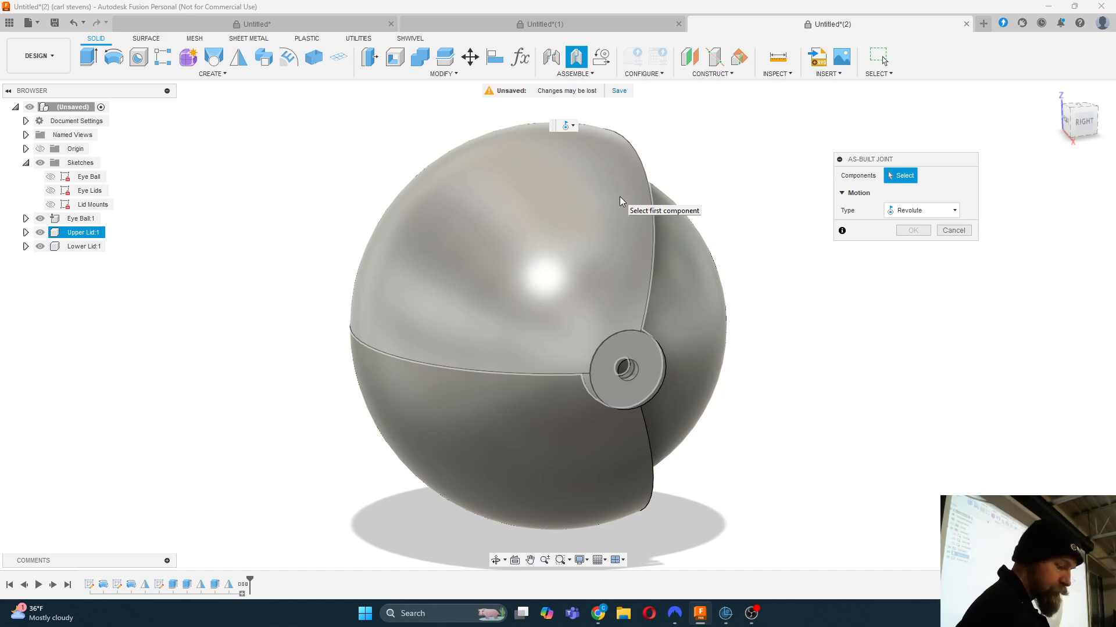
{"action": "left_click", "coordinate": [619, 201]}
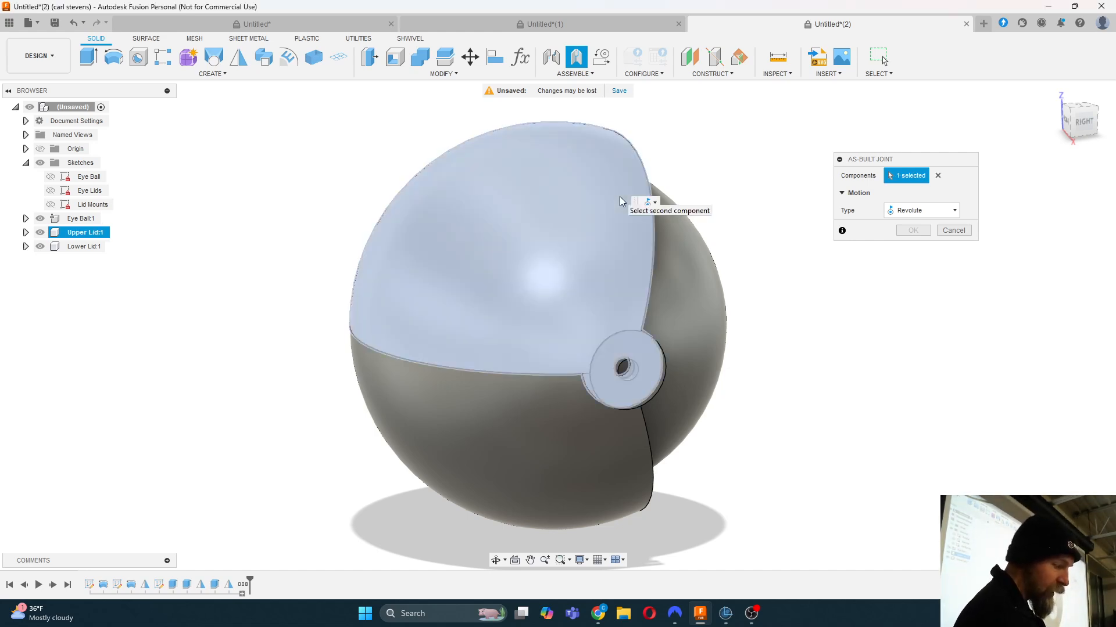
{"action": "left_click", "coordinate": [687, 271]}
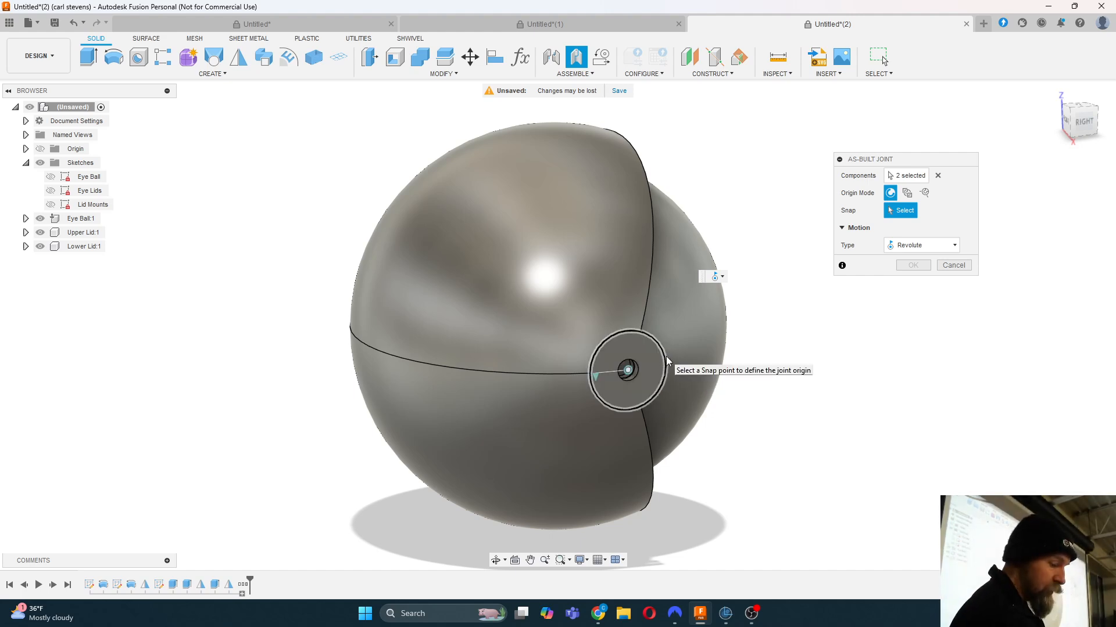
{"action": "left_click", "coordinate": [637, 371]}
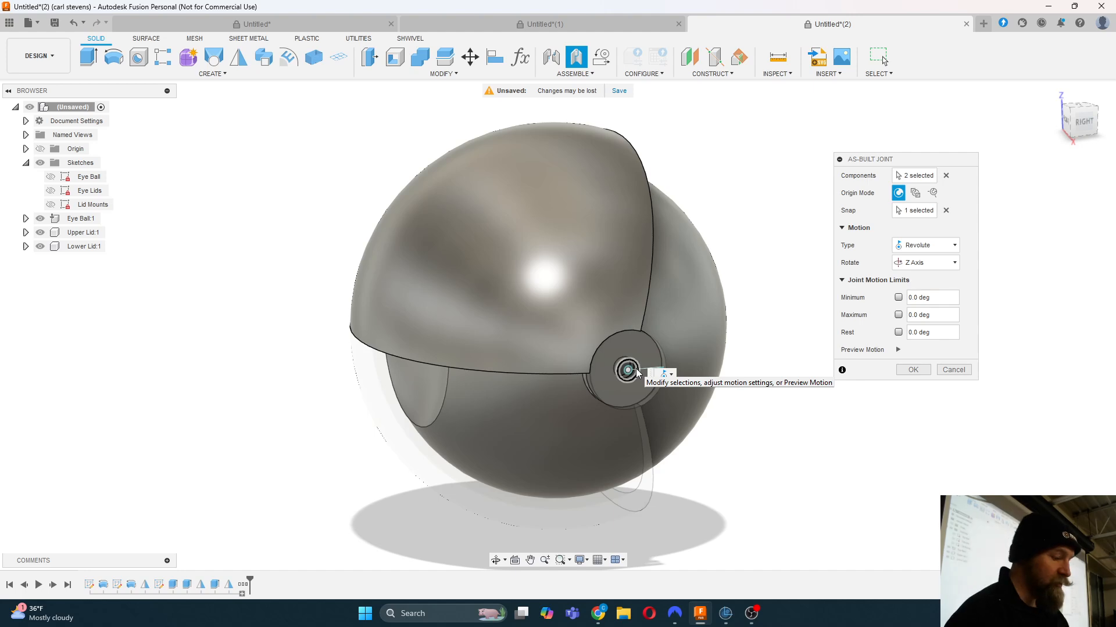
Step: Limit the Upper Lid joint's rotation to a minimum of 0 and a maximum of 35 degrees and create the joint
{"action": "left_click_drag", "start_coordinate": [881, 164], "coordinate": [836, 174]}
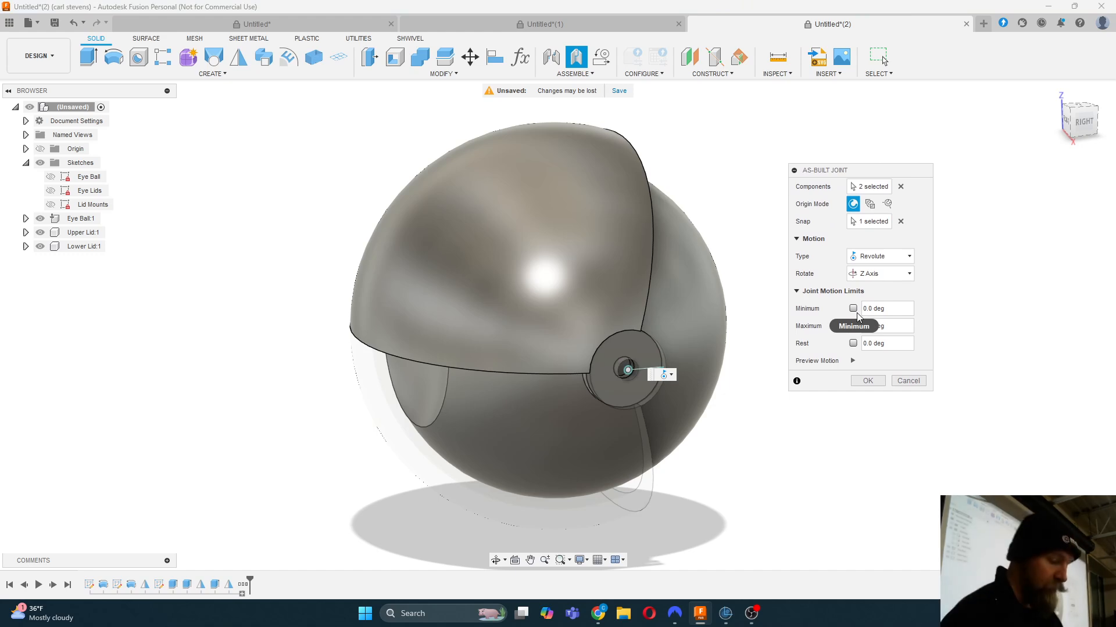
{"action": "left_click", "coordinate": [853, 310]}
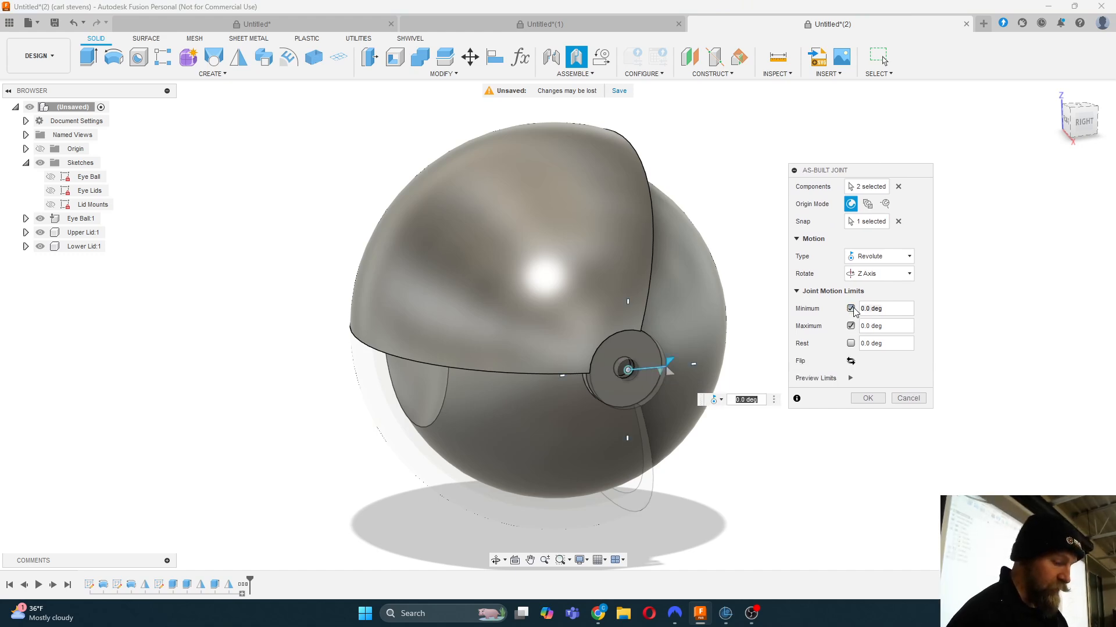
{"action": "left_click_drag", "start_coordinate": [668, 369], "coordinate": [658, 400]}
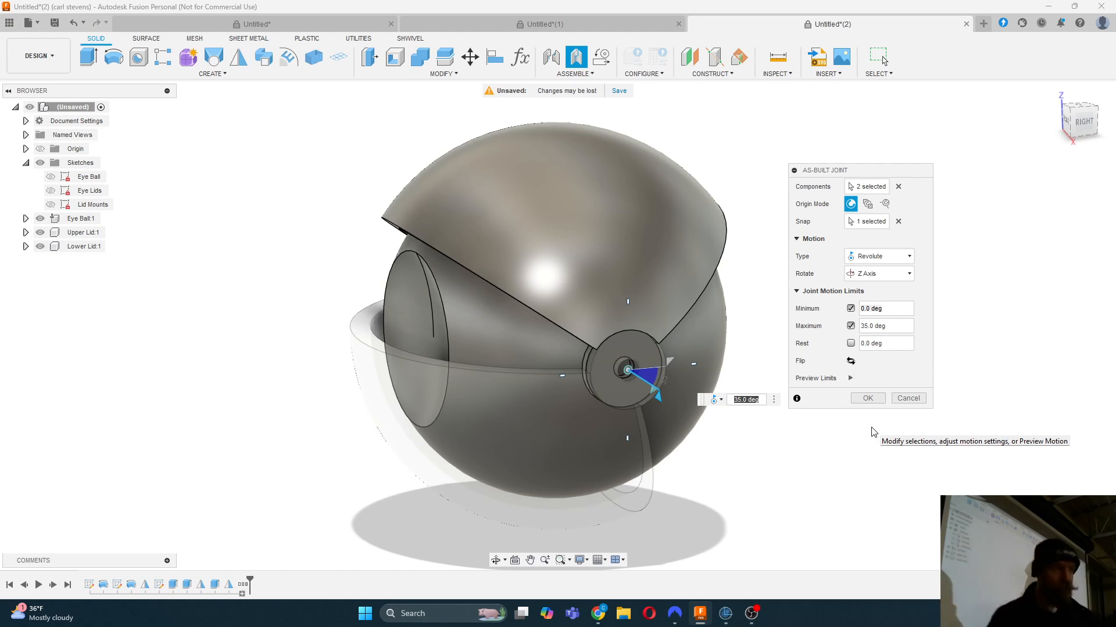
{"action": "left_click", "coordinate": [875, 399]}
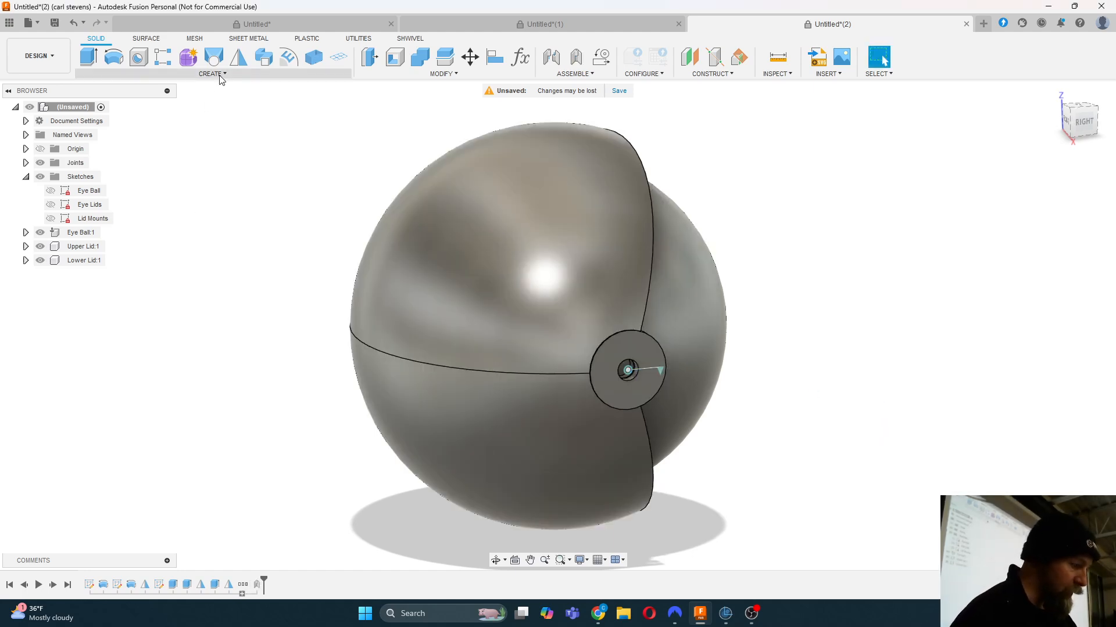
Step: Start an as-built Revolute joint between the Lower Lid and Eye Ball, with its origin at the mount hole on the eye's opposite side
{"action": "left_click", "coordinate": [569, 74]}
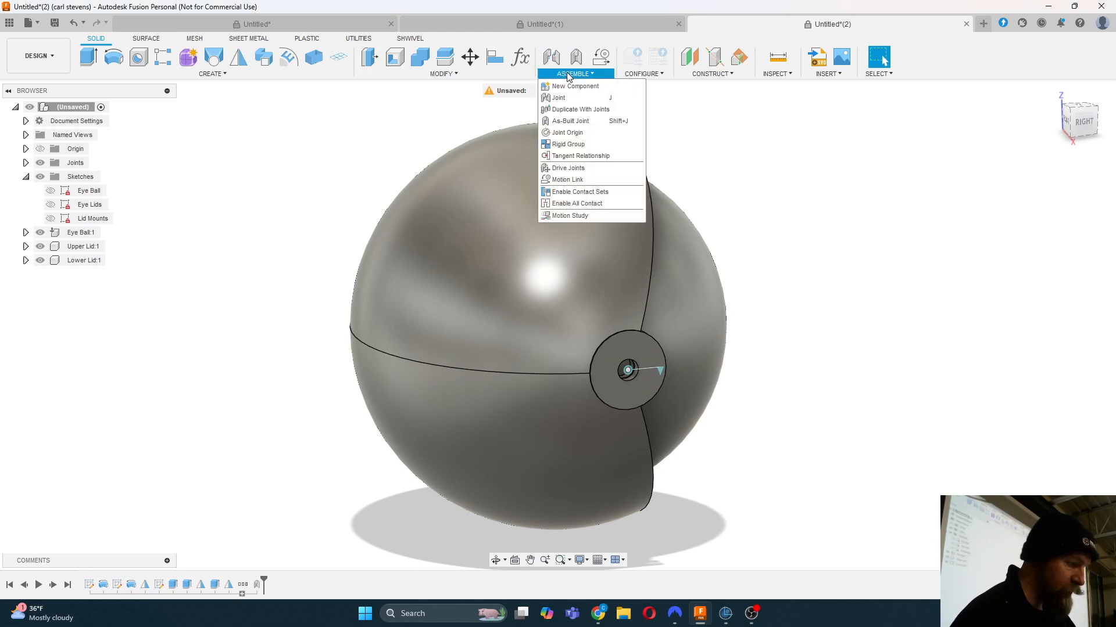
{"action": "left_click", "coordinate": [570, 121]}
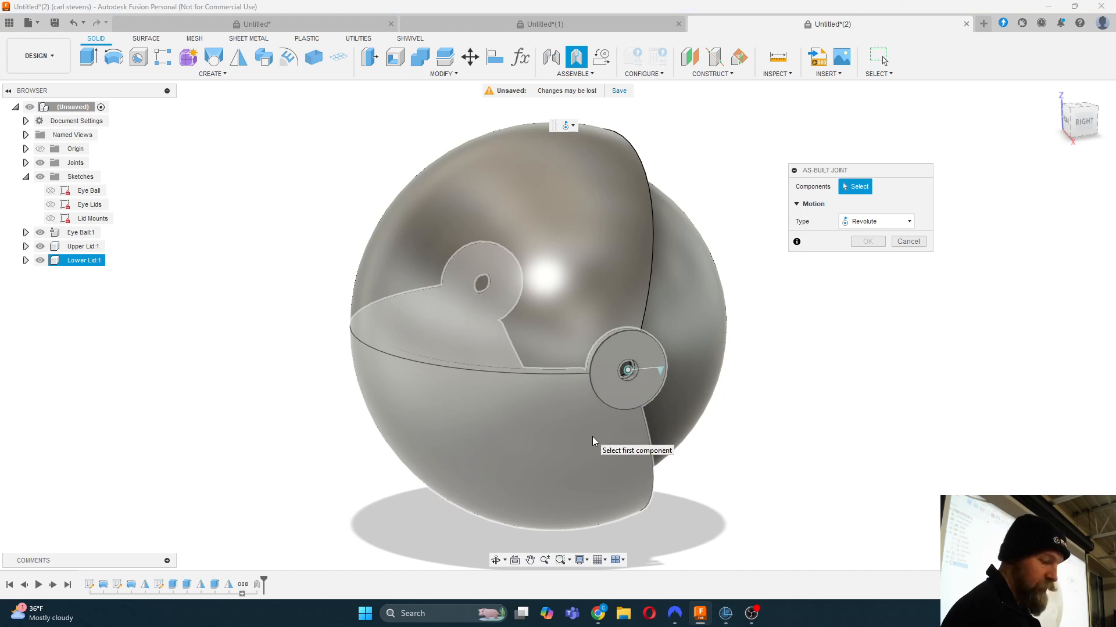
{"action": "left_click", "coordinate": [592, 437]}
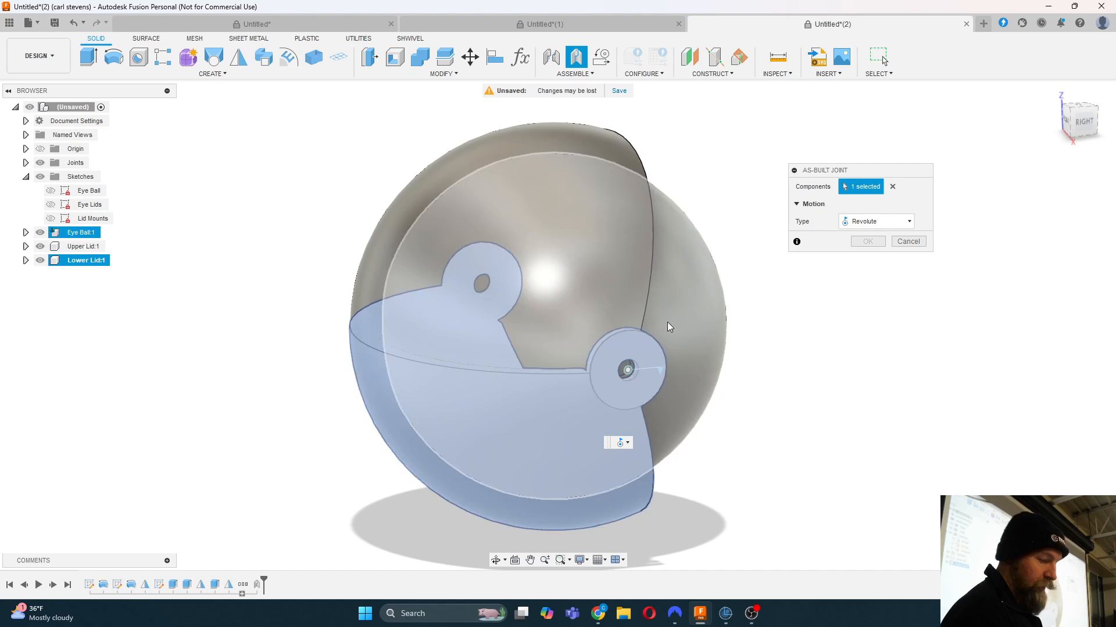
{"action": "left_click", "coordinate": [692, 303]}
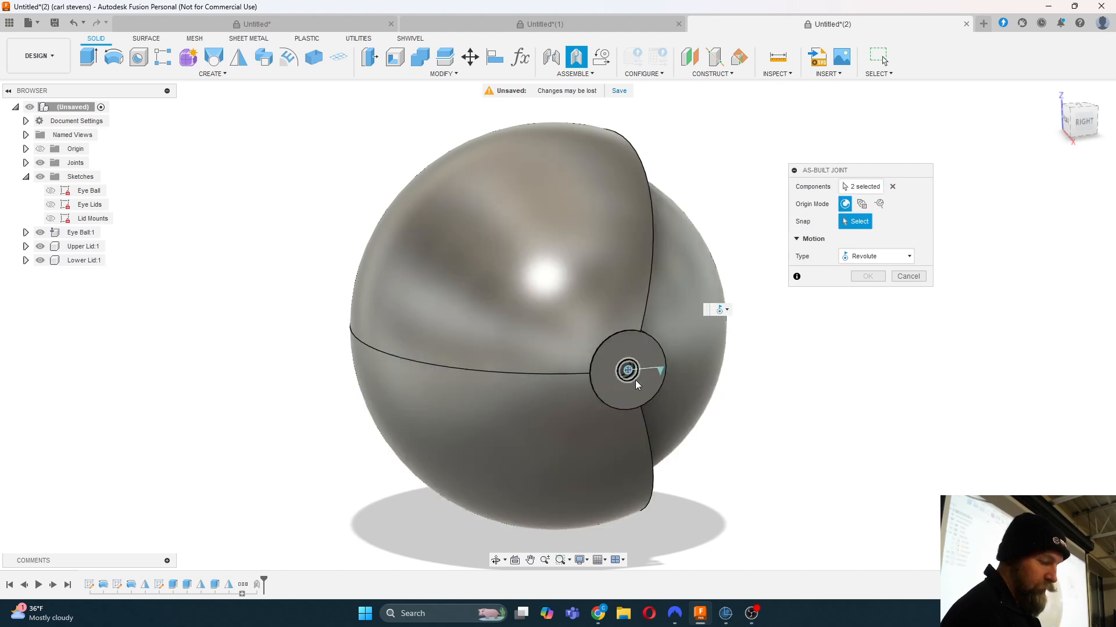
{"action": "left_click", "coordinate": [1068, 122]}
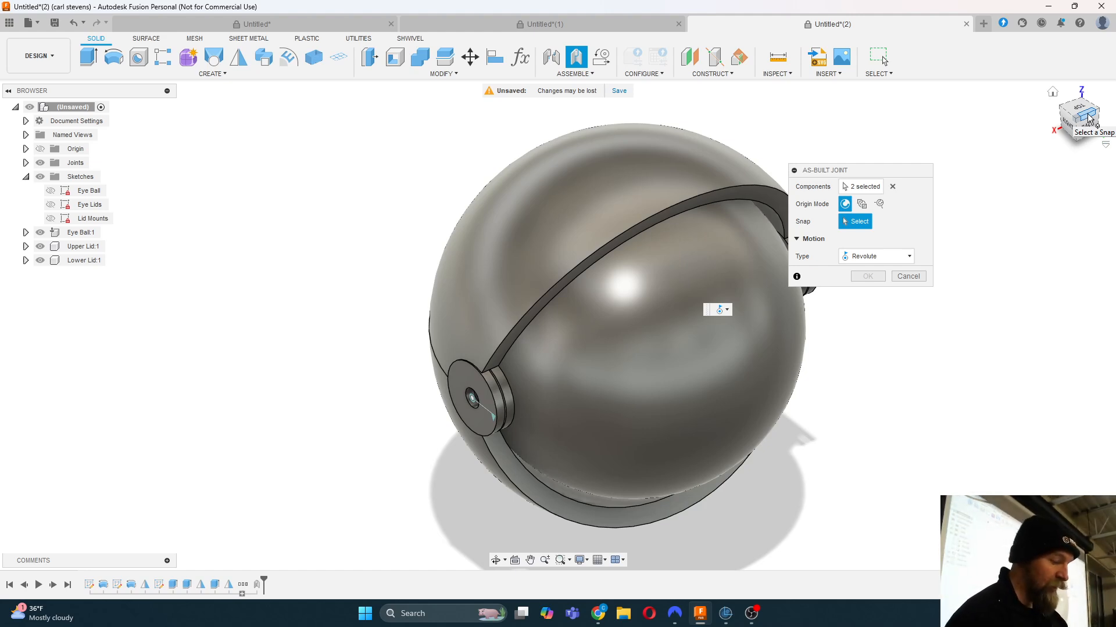
{"action": "left_click", "coordinate": [1085, 119]}
{"action": "mouse_move", "coordinate": [1084, 118]}
{"action": "left_mouse_down"}
{"action": "mouse_move", "coordinate": [1021, 118]}
{"action": "mouse_move", "coordinate": [1059, 119]}
{"action": "left_mouse_up"}
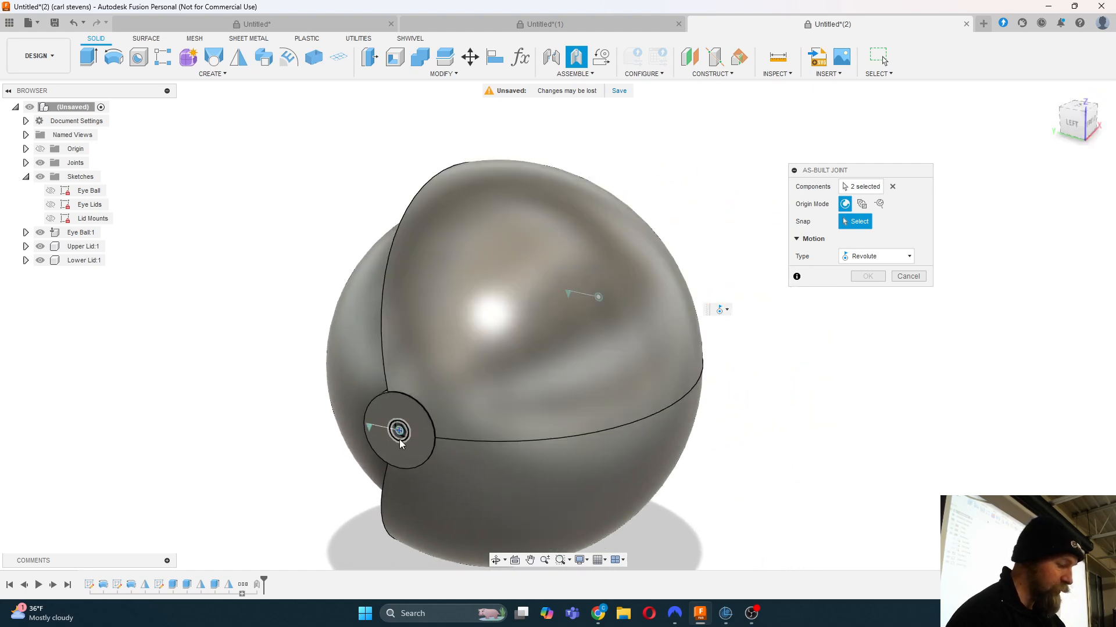
{"action": "left_click", "coordinate": [399, 437]}
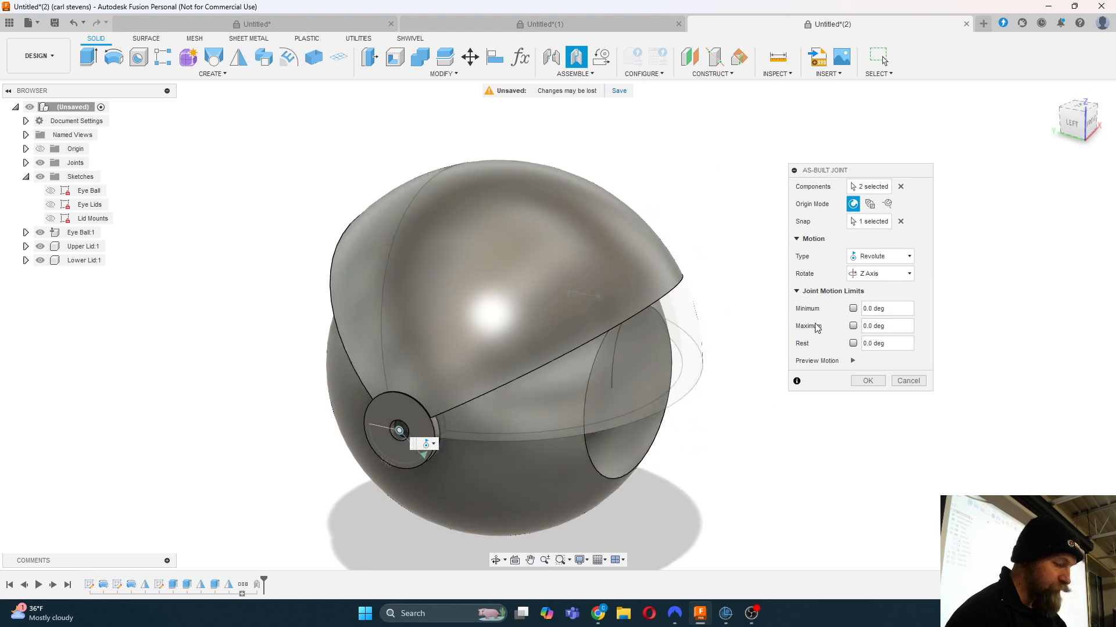
Step: Limit the Lower Lid joint's rotation to a minimum of -40 and a maximum of 0 degrees and create the joint
{"action": "left_click", "coordinate": [853, 309]}
{"action": "left_click", "coordinate": [853, 326]}
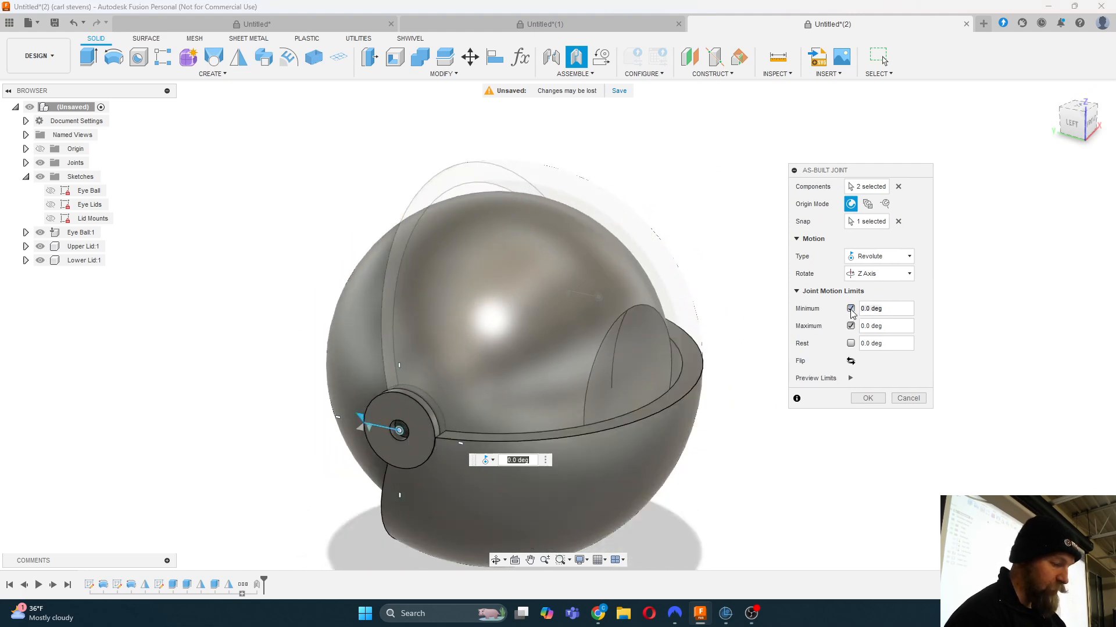
{"action": "left_click_drag", "start_coordinate": [362, 416], "coordinate": [378, 400]}
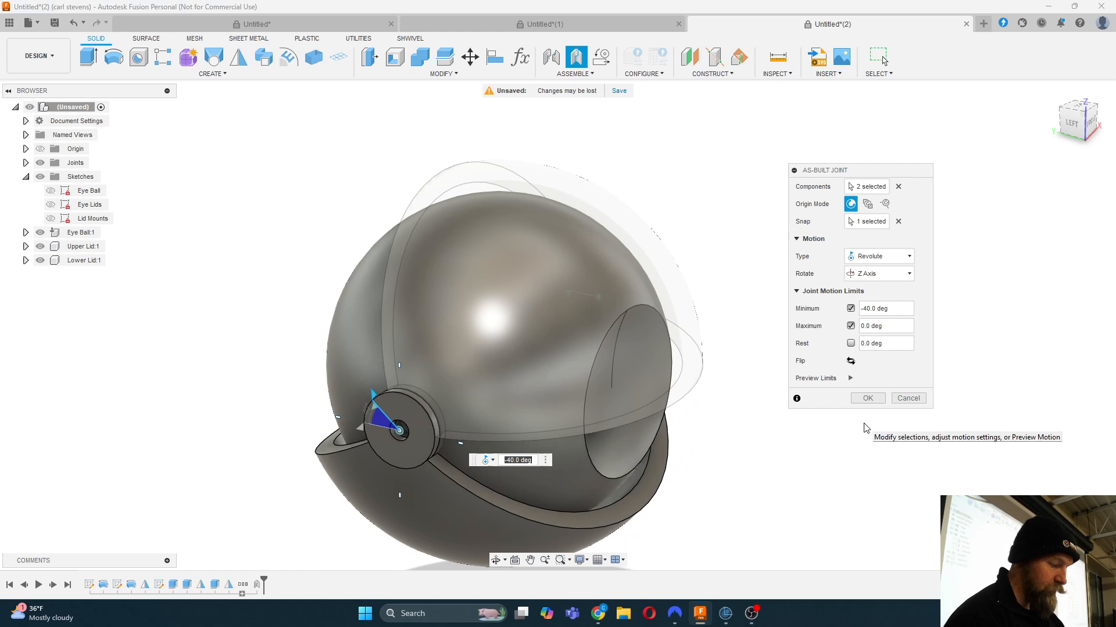
{"action": "left_click", "coordinate": [868, 399]}
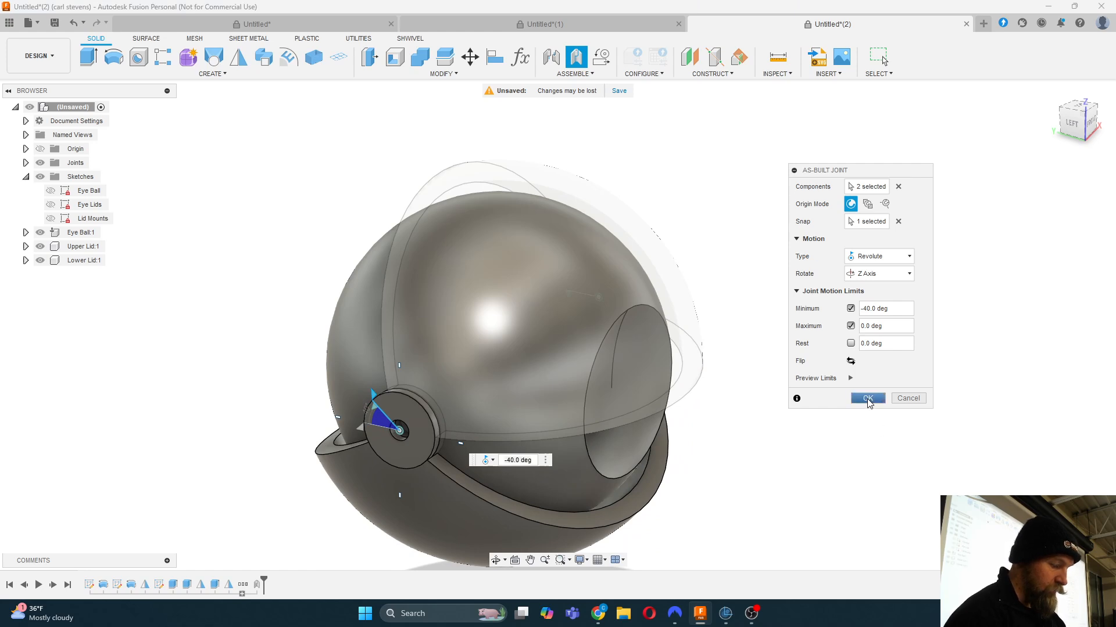
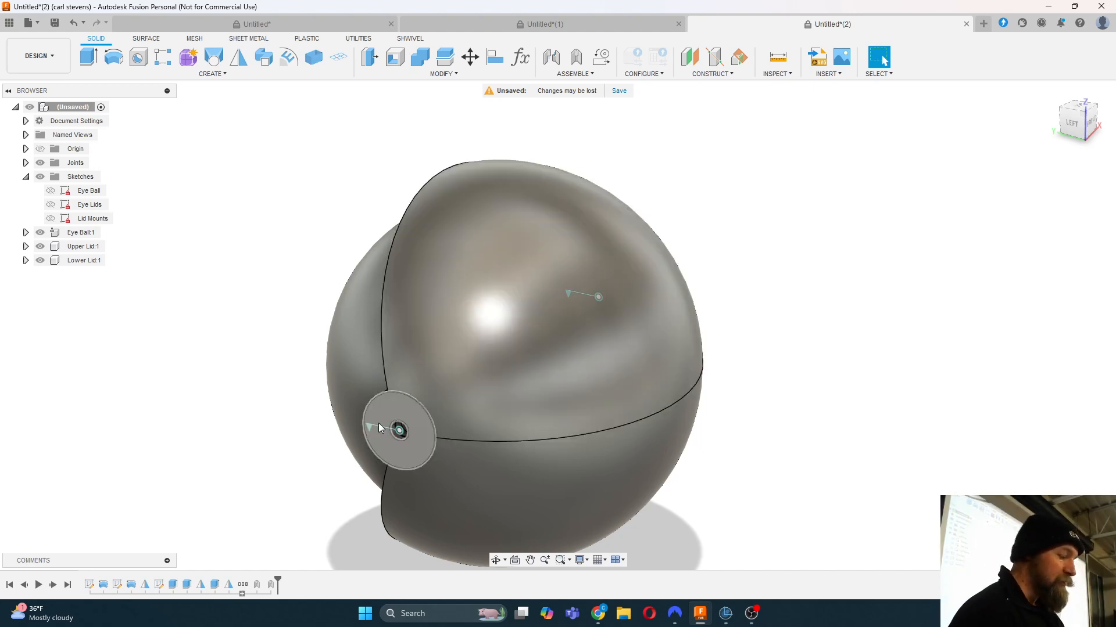
Step: Test the Lower Lid joint's rotation at the eyeball mount without keeping a new angle
{"action": "left_click", "coordinate": [370, 429]}
{"action": "double_click", "coordinate": [369, 427]}
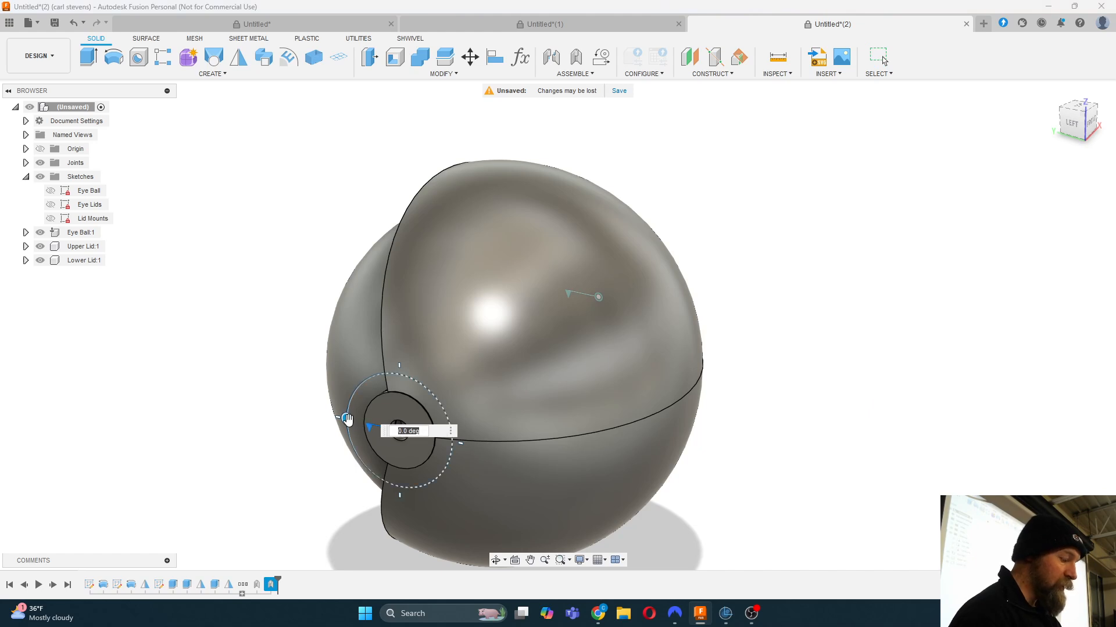
{"action": "mouse_move", "coordinate": [347, 419]}
{"action": "left_mouse_down"}
{"action": "mouse_move", "coordinate": [347, 443]}
{"action": "mouse_move", "coordinate": [356, 391]}
{"action": "mouse_move", "coordinate": [346, 414]}
{"action": "left_mouse_up"}
{"action": "key", "text": "Escape"}
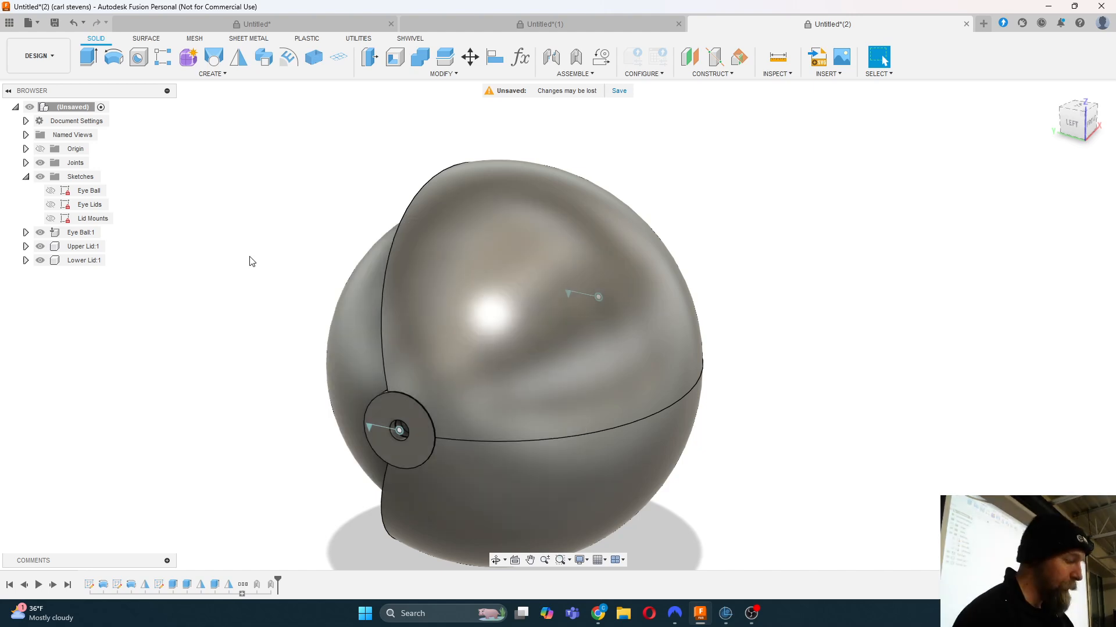
Step: Create a Motion Link between the Revolute 1 and Revolute 2 lid joints, with the motion reversed and 360-degree angles for both
{"action": "left_click", "coordinate": [26, 162]}
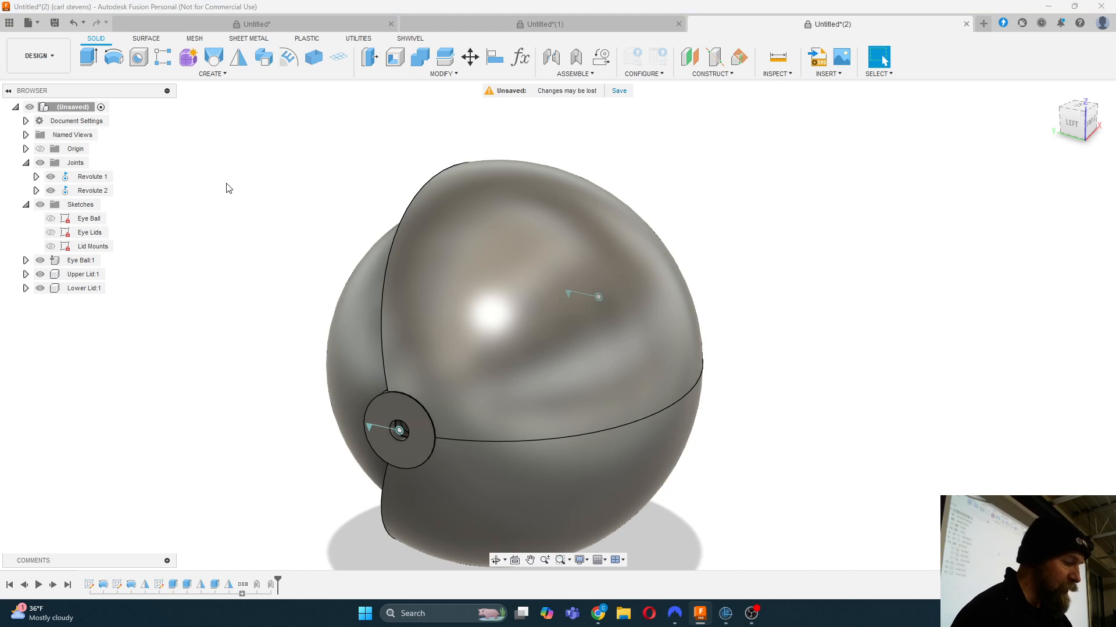
{"action": "left_click", "coordinate": [584, 75]}
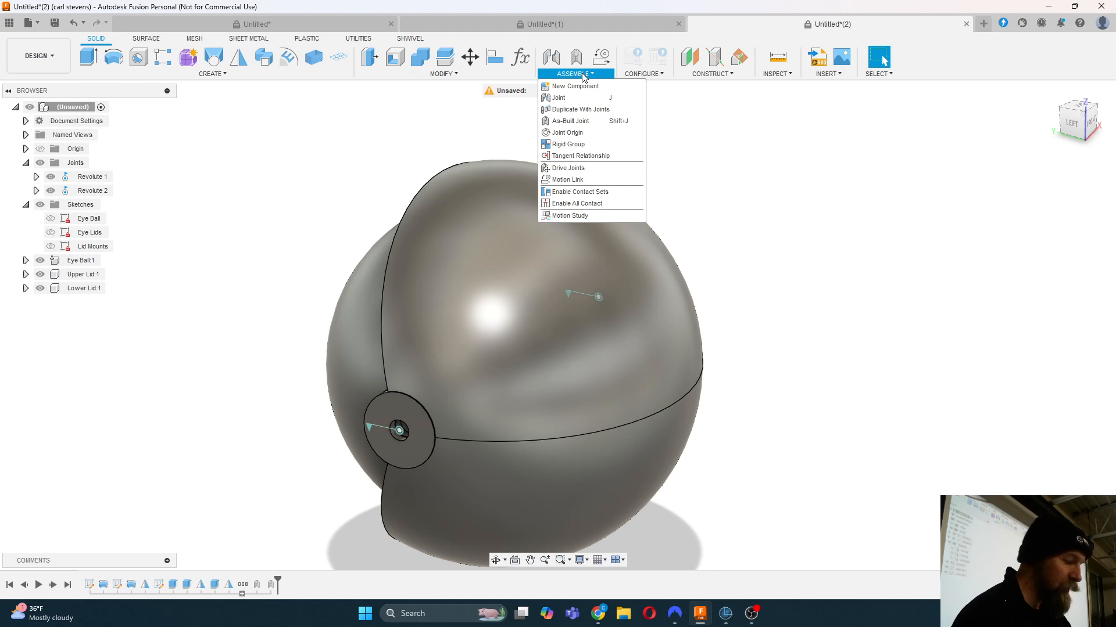
{"action": "left_click", "coordinate": [597, 179]}
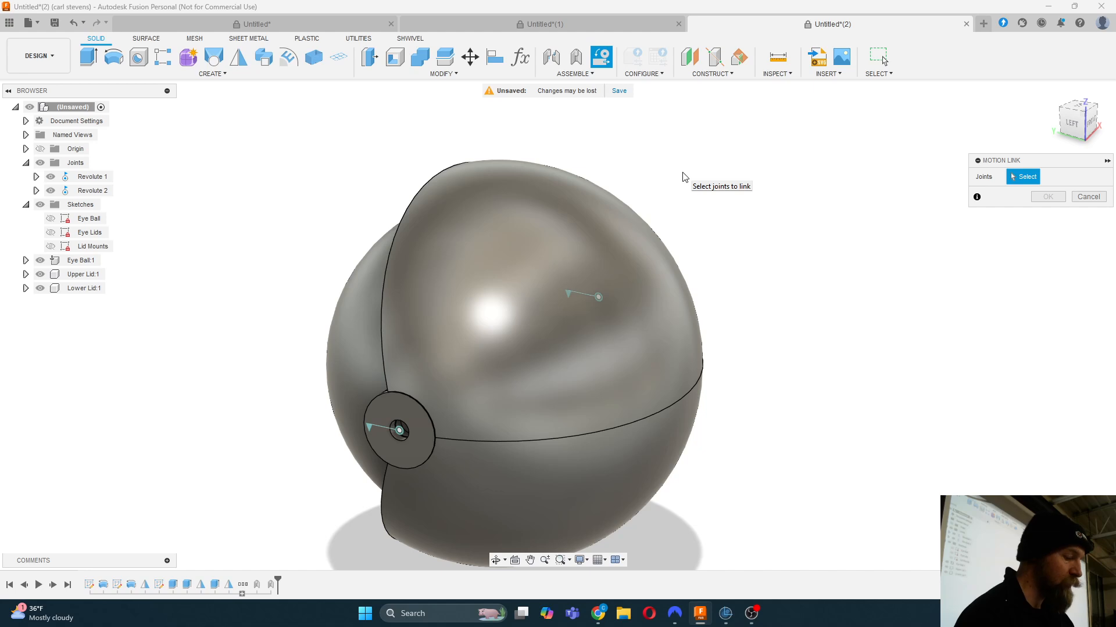
{"action": "left_click_drag", "start_coordinate": [1016, 163], "coordinate": [788, 209]}
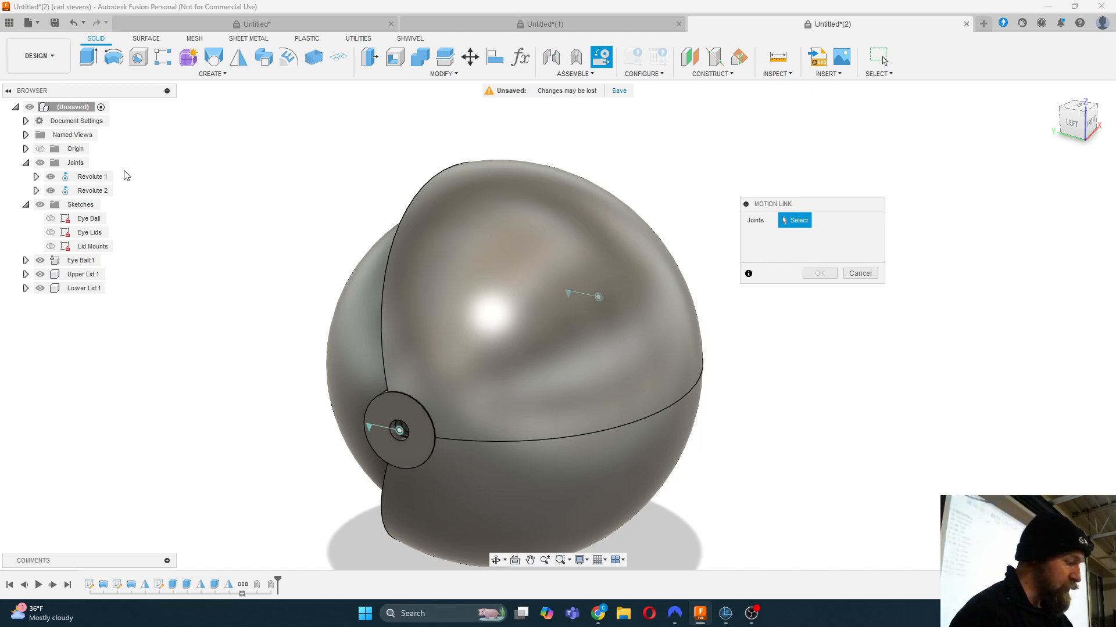
{"action": "left_click", "coordinate": [102, 178]}
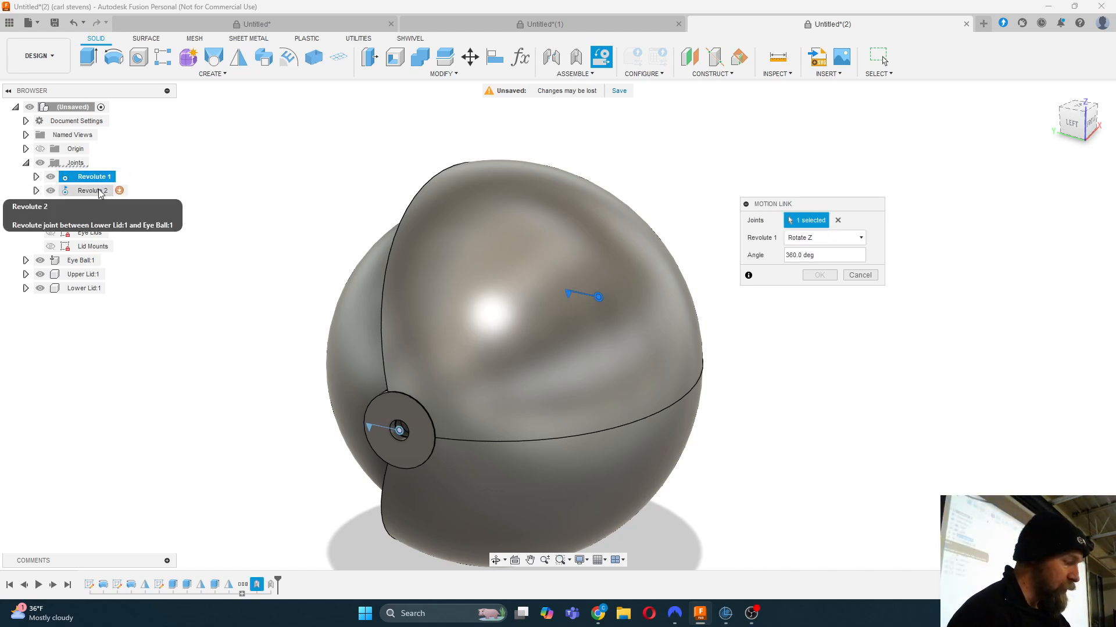
{"action": "left_click", "coordinate": [100, 191]}
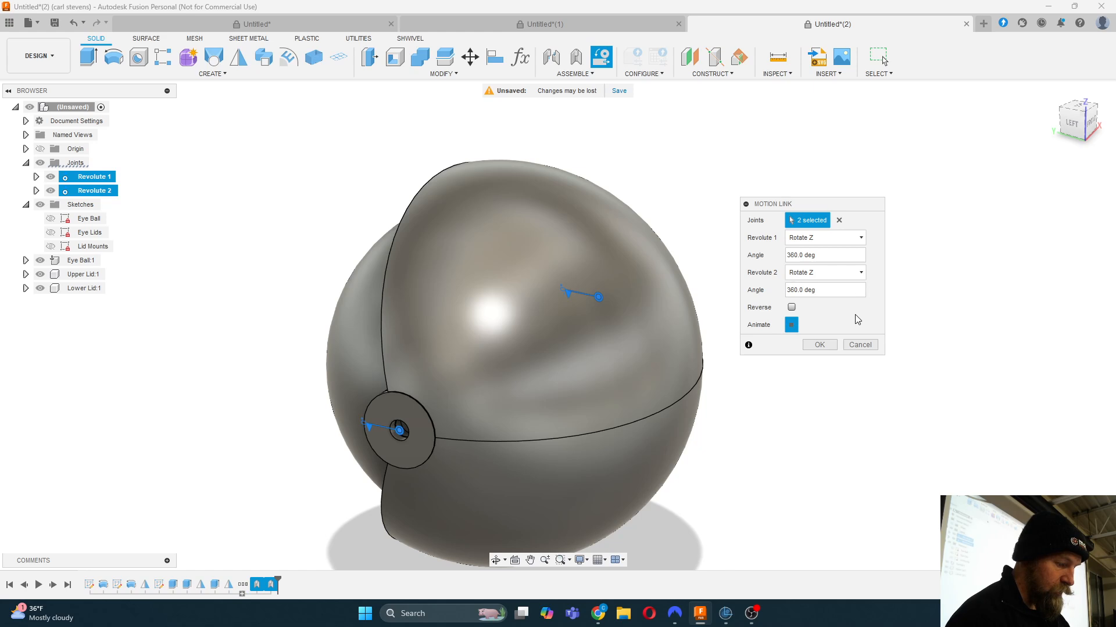
{"action": "left_click", "coordinate": [791, 307]}
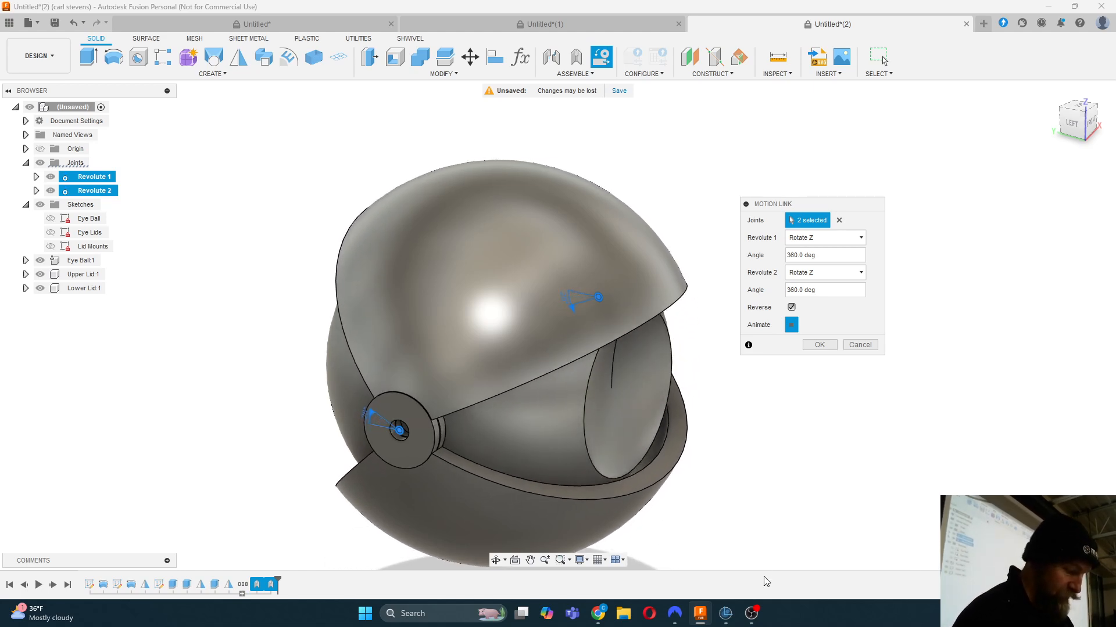
{"action": "mouse_move", "coordinate": [725, 614]}
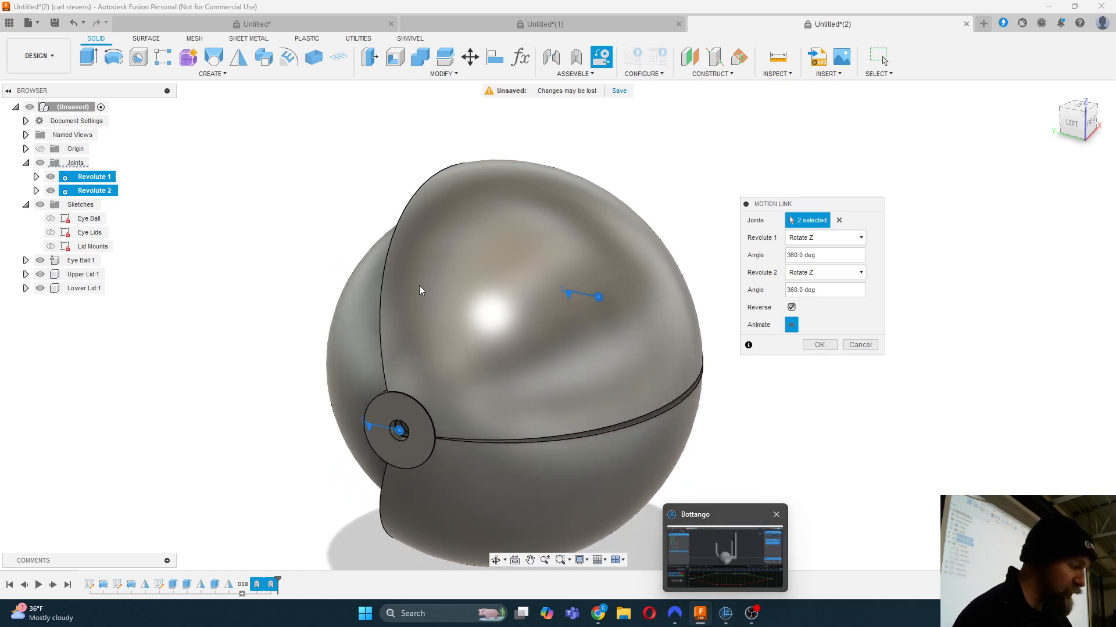
{"action": "left_click", "coordinate": [819, 345]}
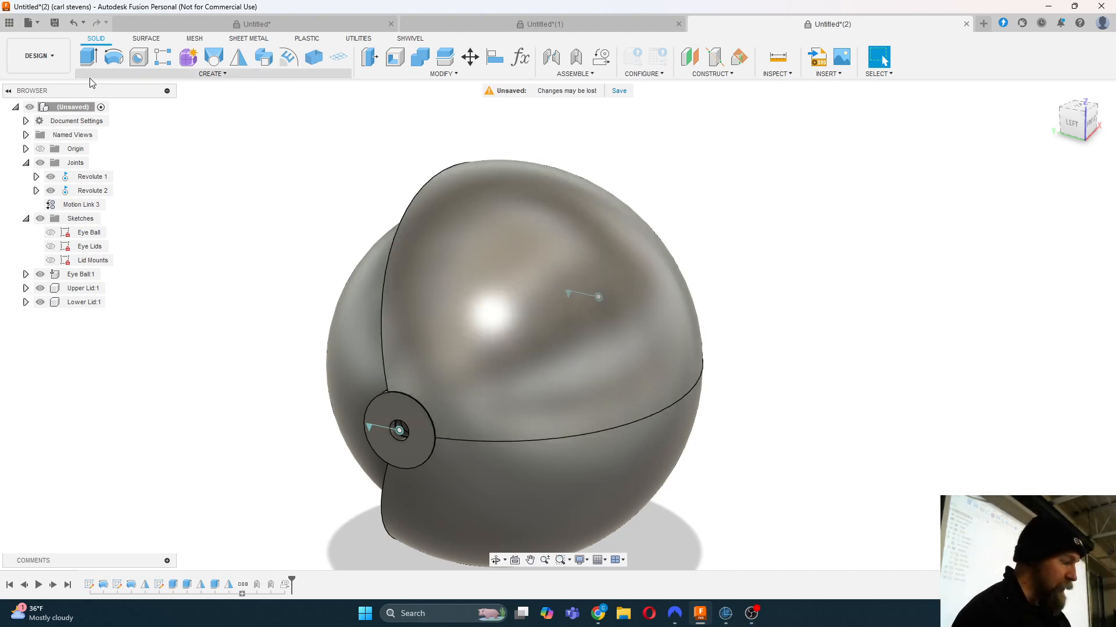
Step: Examine the design's export options with the OBJ file type and close them without exporting
{"action": "left_click", "coordinate": [28, 23]}
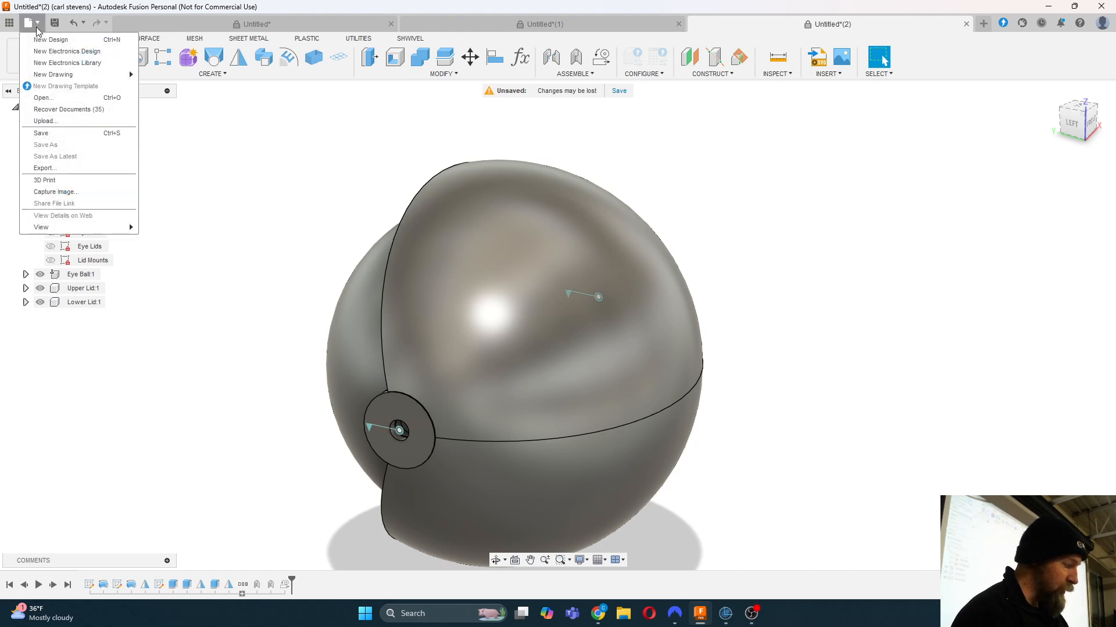
{"action": "left_click", "coordinate": [82, 170]}
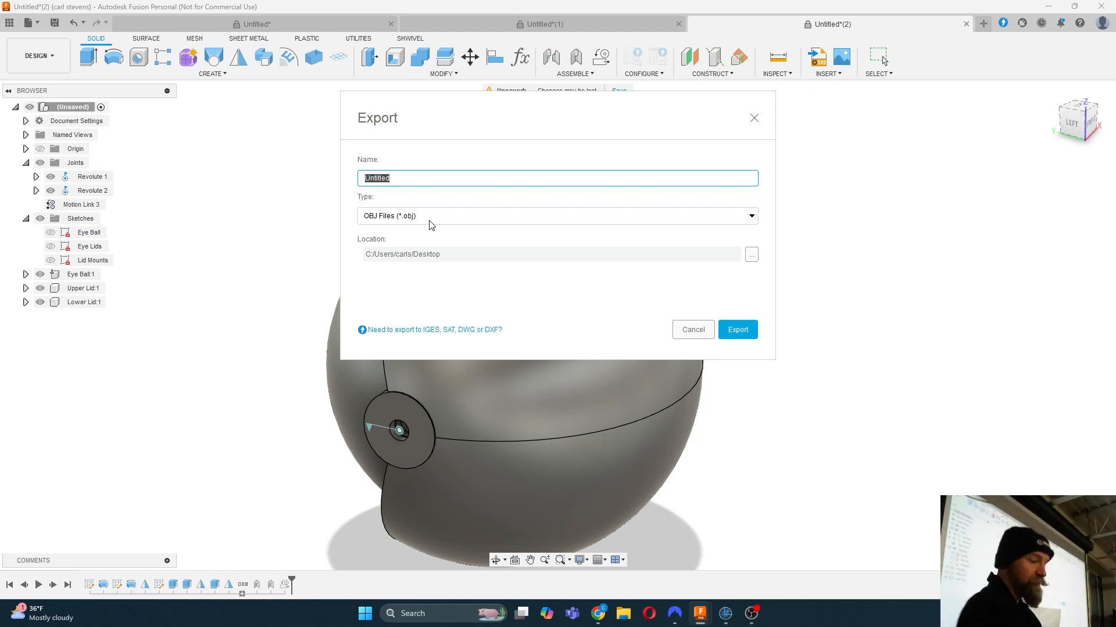
{"action": "left_click", "coordinate": [699, 331]}
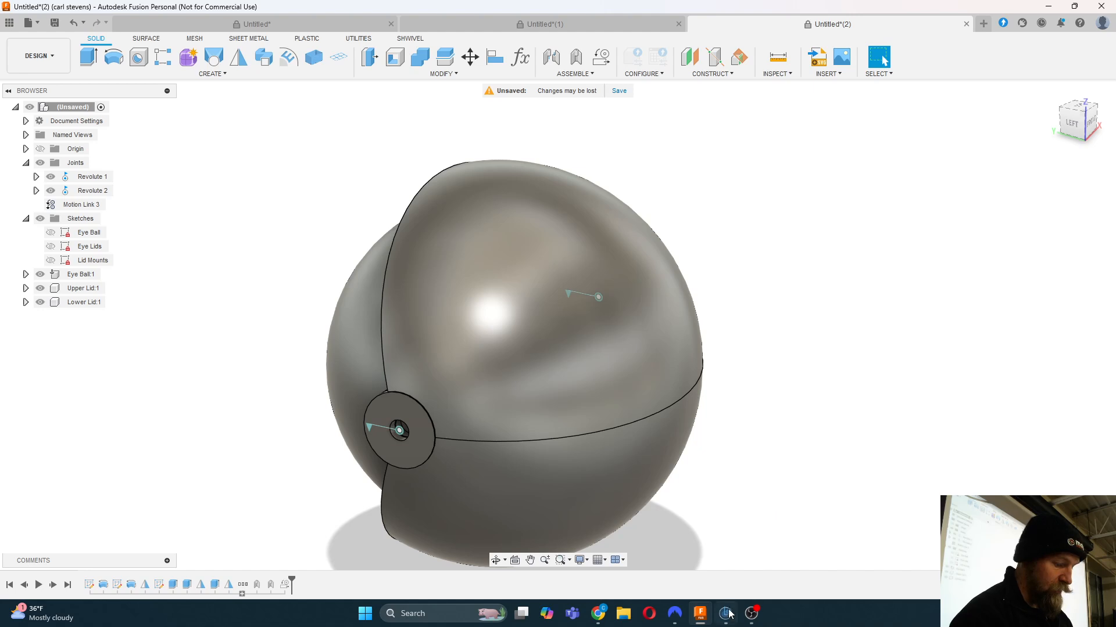
Step: Switch to Bottango and raise the green Joint track's keyframe near 3:00 to about 0.98, with a steep curve leading into it
{"action": "left_click", "coordinate": [727, 613]}
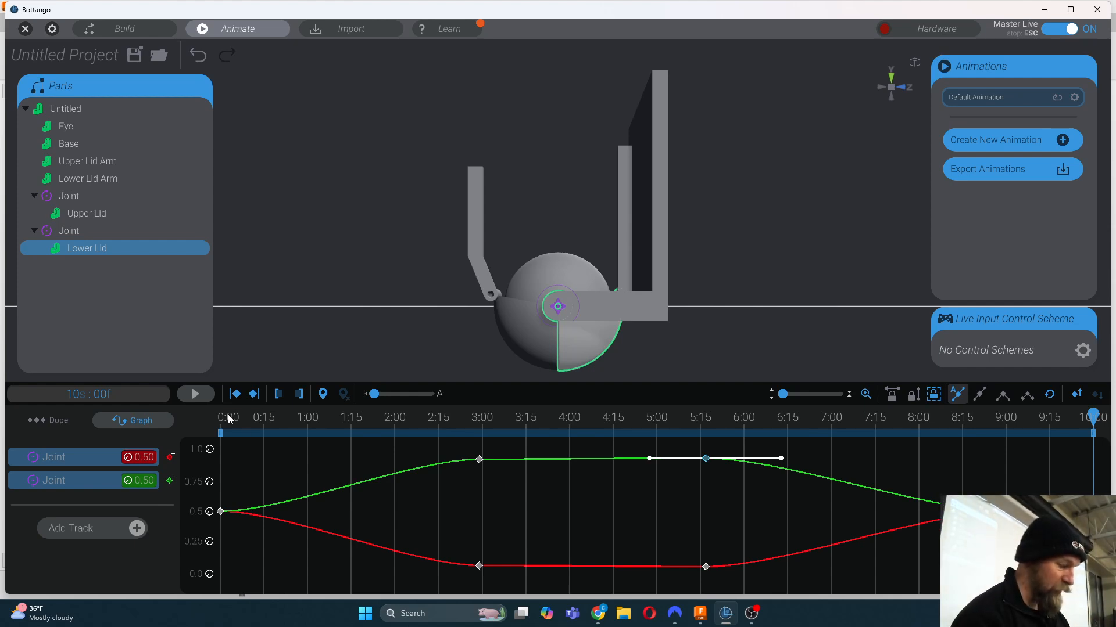
{"action": "left_click", "coordinate": [204, 398]}
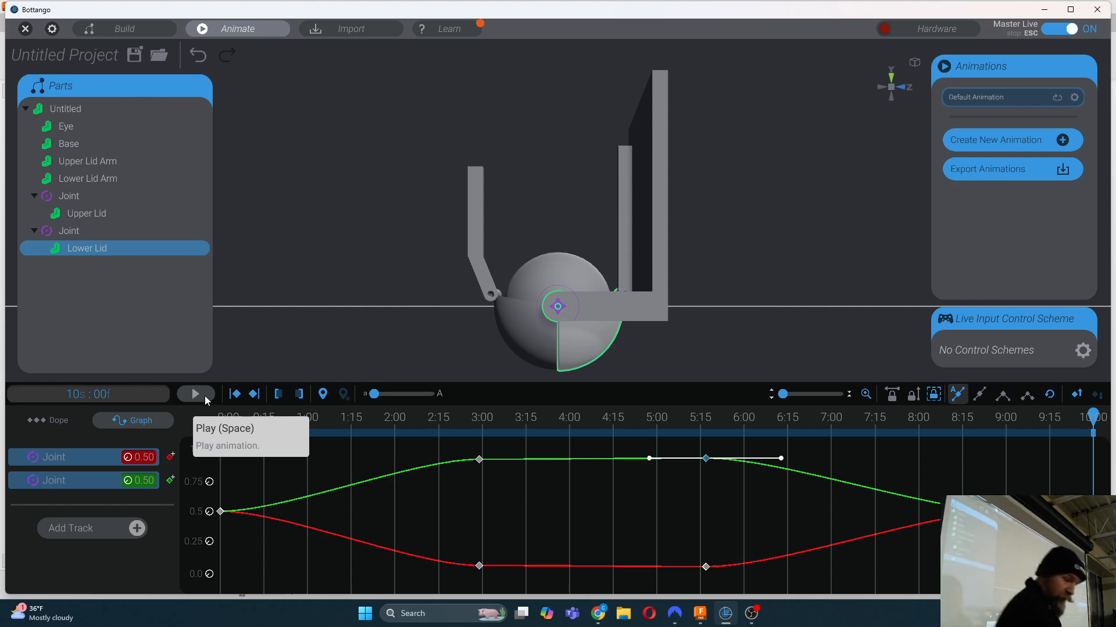
{"action": "left_click", "coordinate": [484, 425]}
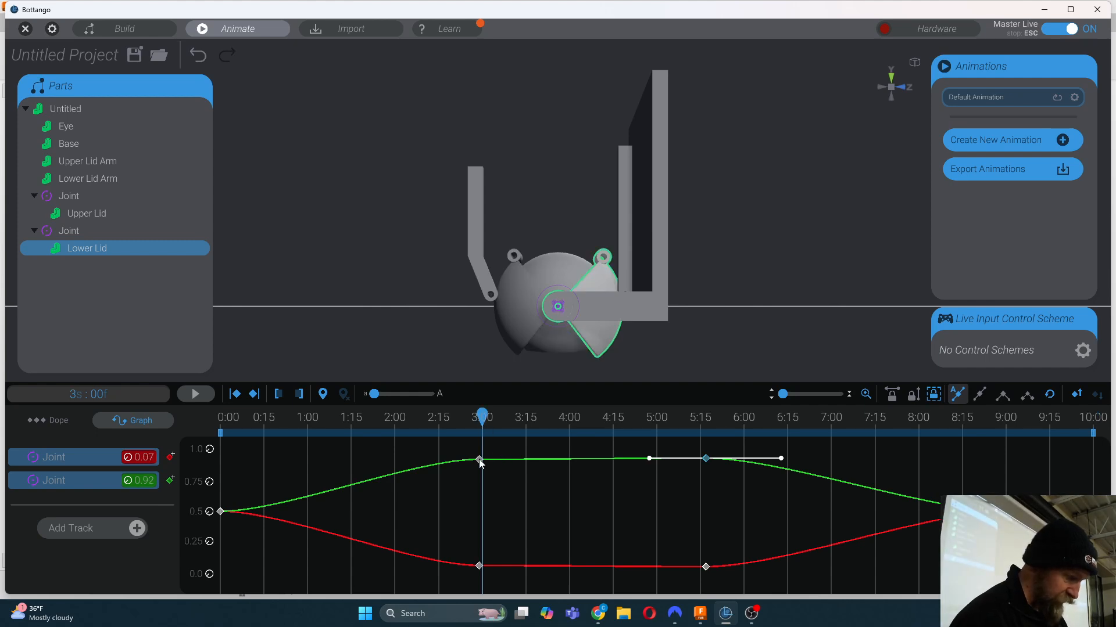
{"action": "mouse_move", "coordinate": [479, 459]}
{"action": "left_mouse_down"}
{"action": "mouse_move", "coordinate": [486, 506]}
{"action": "mouse_move", "coordinate": [486, 457]}
{"action": "mouse_move", "coordinate": [475, 514]}
{"action": "mouse_move", "coordinate": [484, 452]}
{"action": "left_mouse_up"}
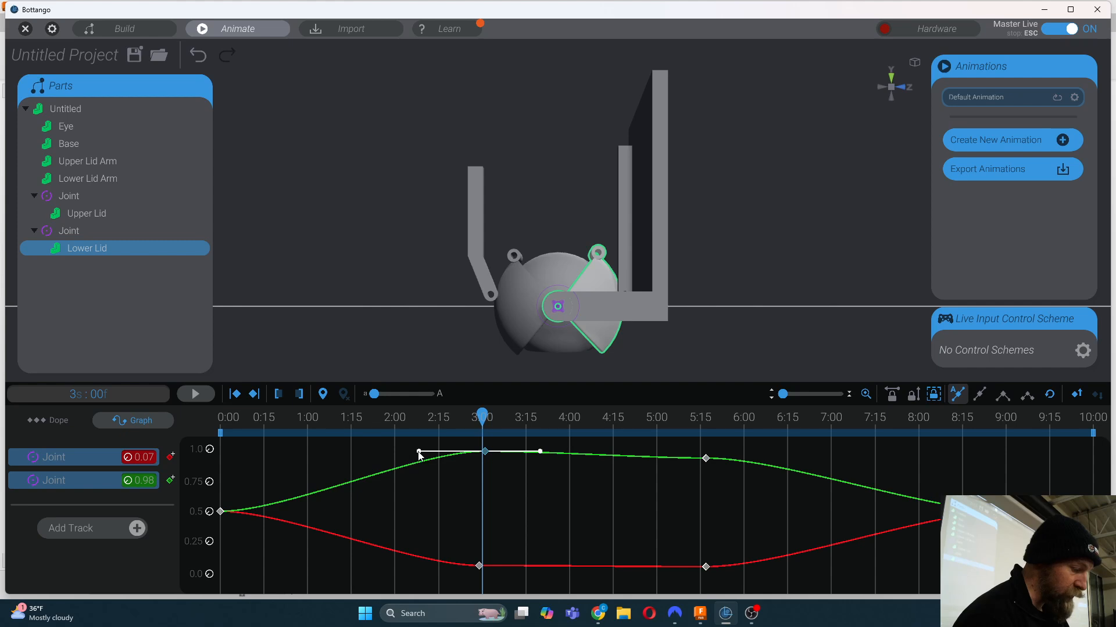
{"action": "left_click_drag", "start_coordinate": [418, 455], "coordinate": [455, 555]}
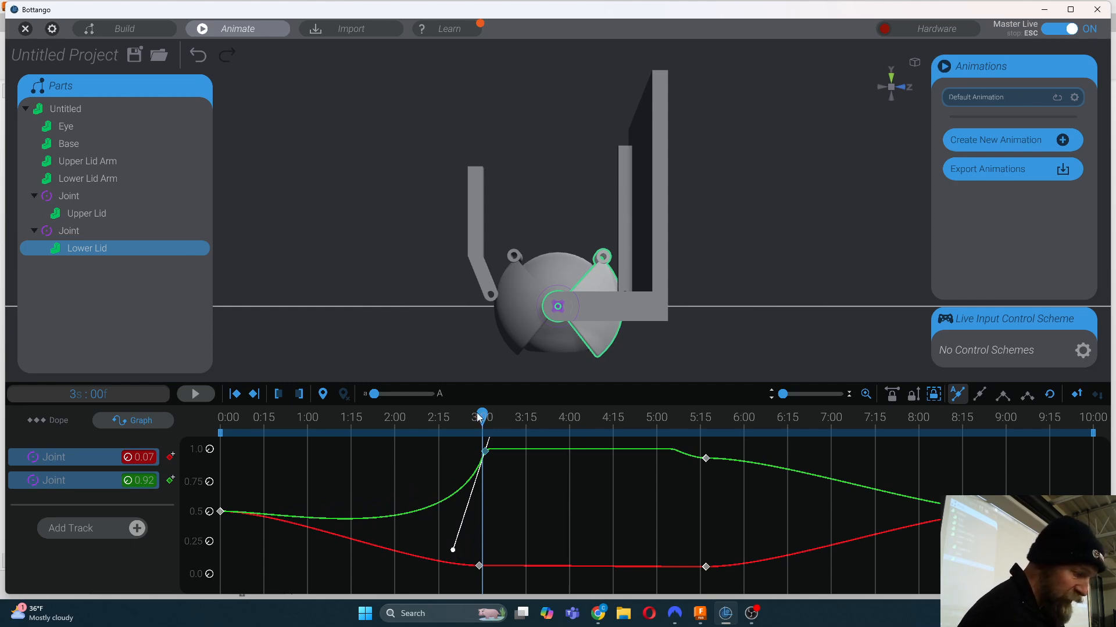
Step: Replay the eyelid animation from near its start to check the edited joint curve
{"action": "left_click_drag", "start_coordinate": [479, 418], "coordinate": [319, 420]}
{"action": "key", "text": "space"}
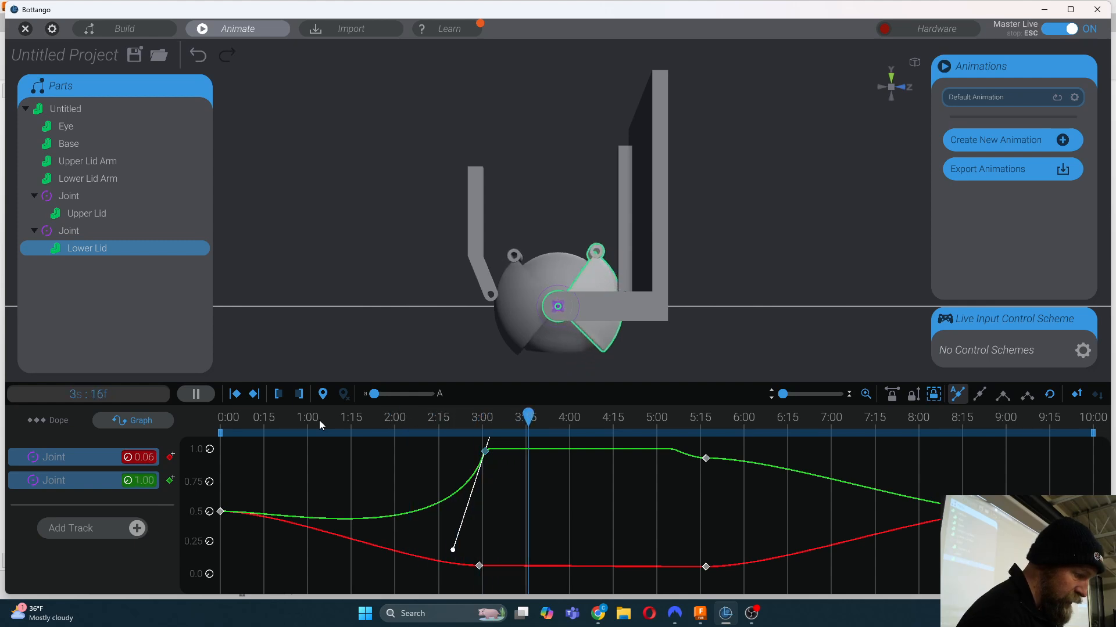
{"action": "left_click_drag", "start_coordinate": [290, 422], "coordinate": [296, 427]}
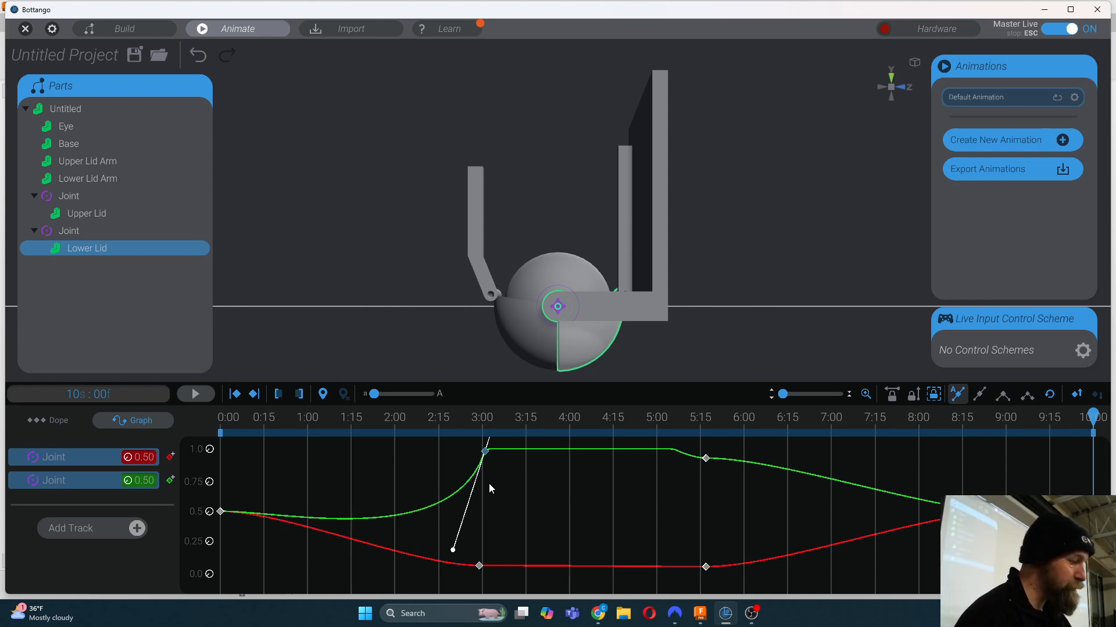
Step: Switch to Chrome and open the bottango.com website in a maximized window
{"action": "left_click", "coordinate": [606, 615]}
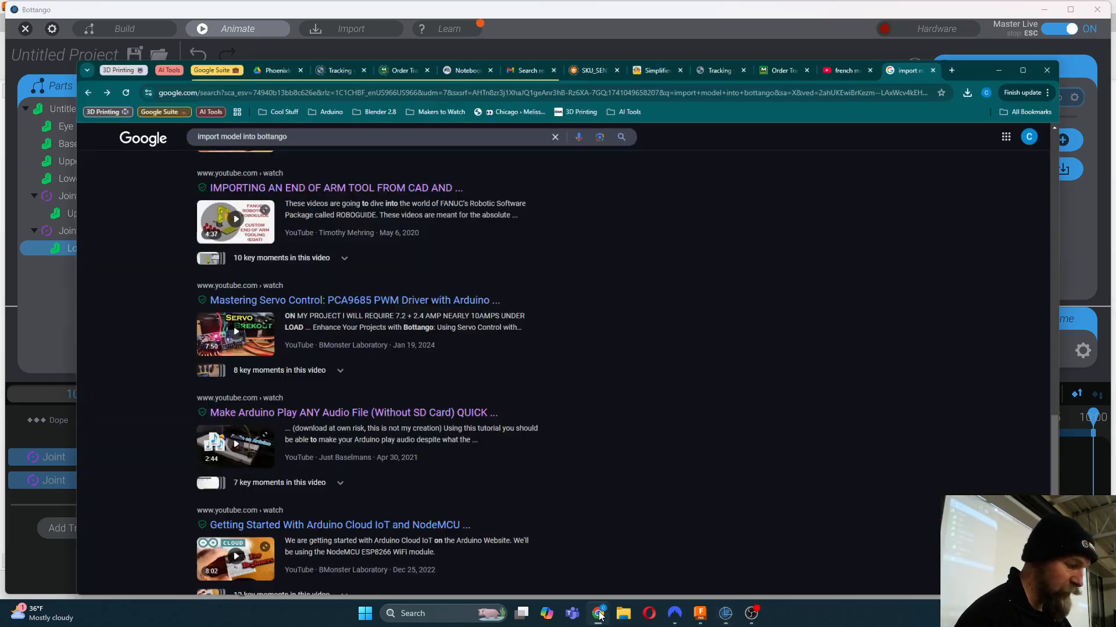
{"action": "left_click", "coordinate": [883, 38]}
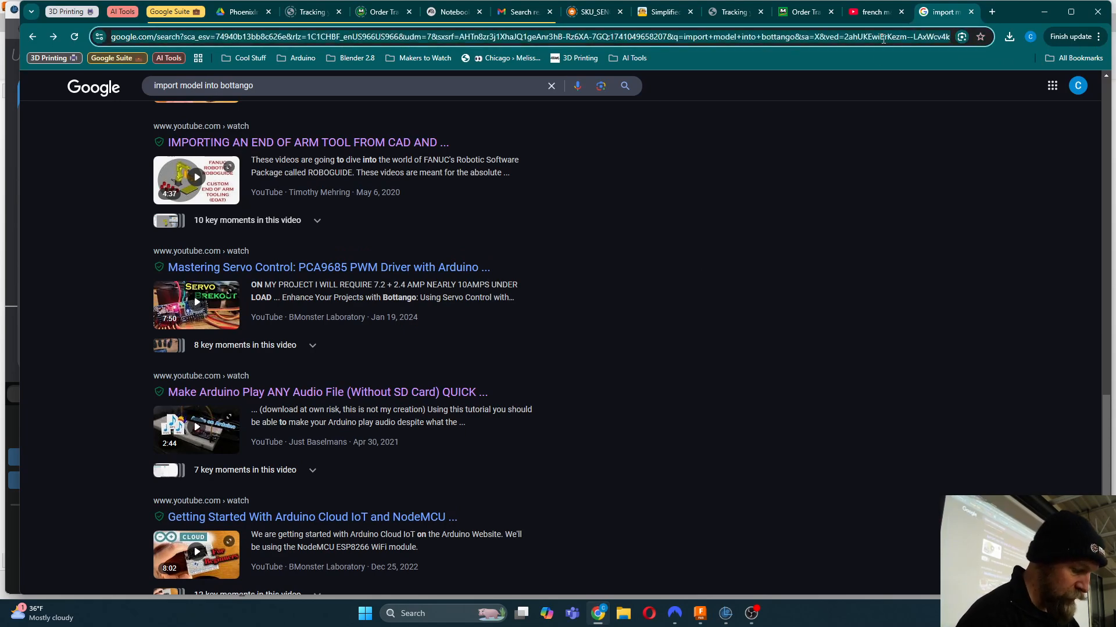
{"action": "type", "text": "bottango"}
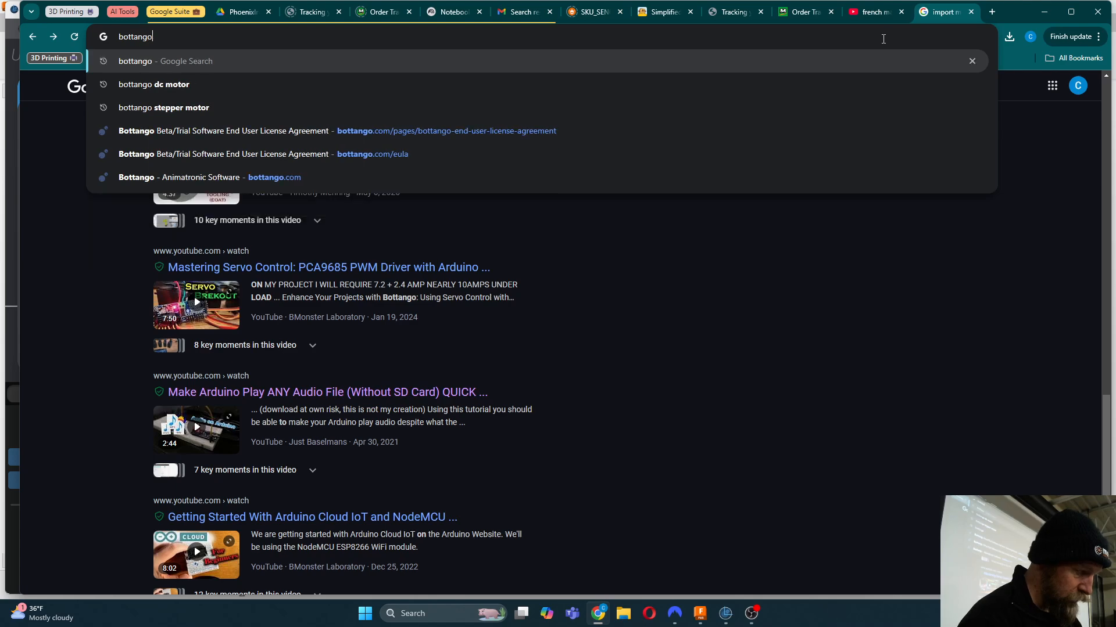
{"action": "type", "text": ".com"}
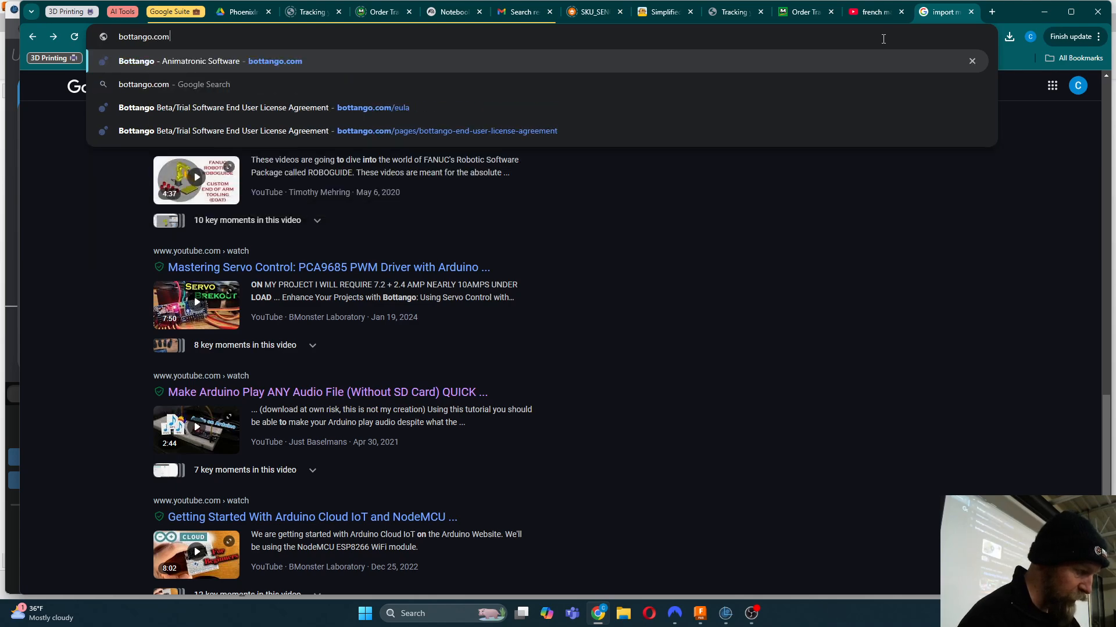
{"action": "key", "text": "Return"}
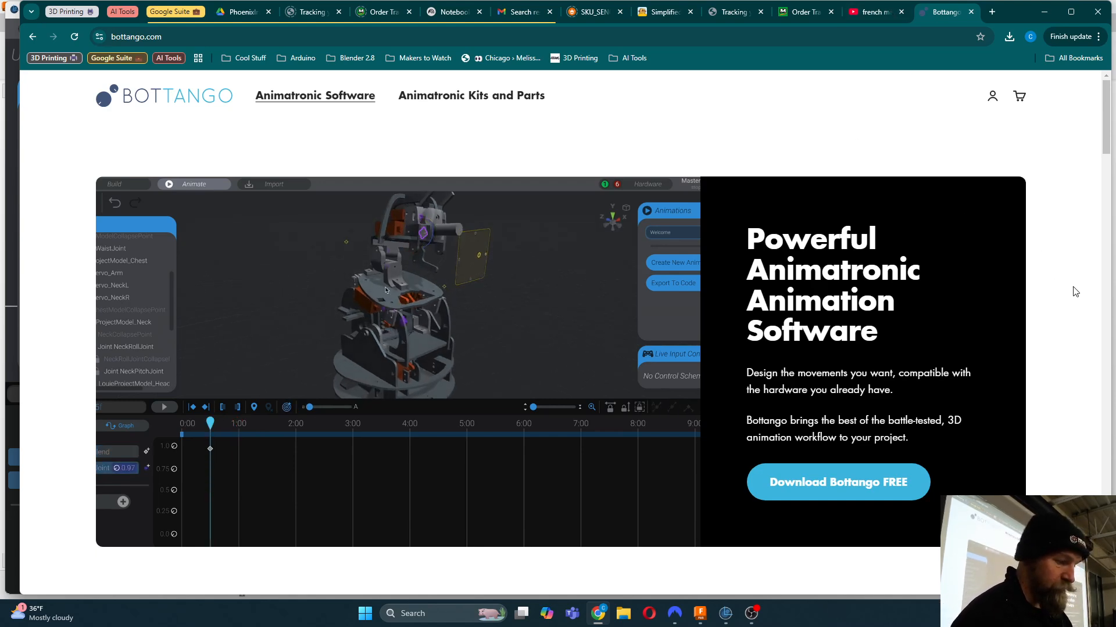
Step: Browse the Bottango homepage to the newest kit and open the Captain Cogbrow product page
{"action": "scroll", "coordinate": [1079, 295], "scroll_direction": "down", "scroll_amount": 3}
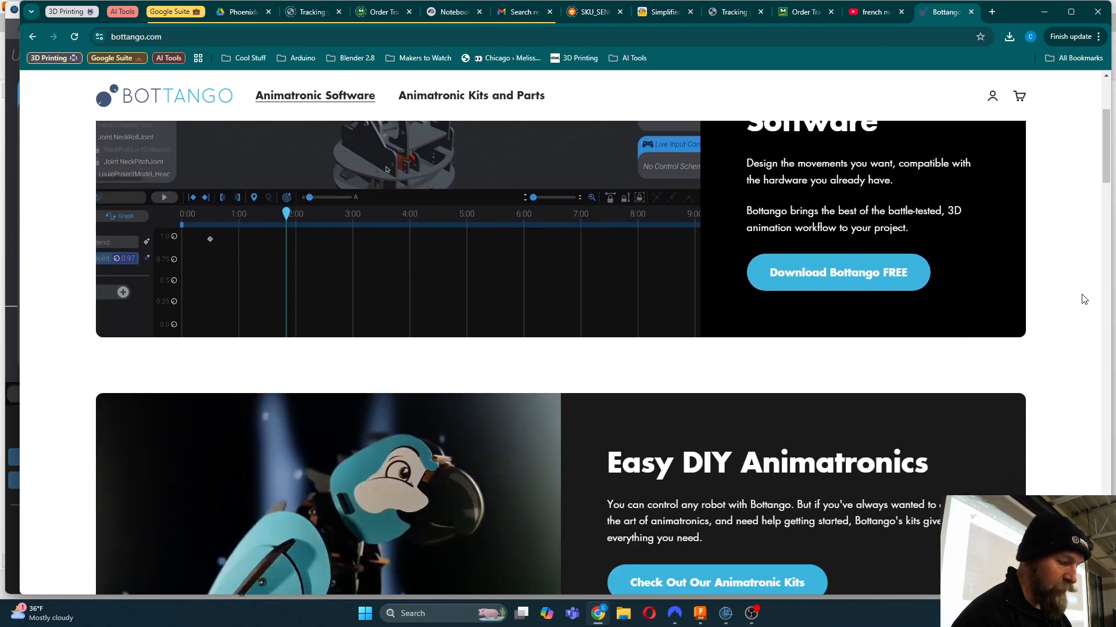
{"action": "scroll", "coordinate": [1084, 299], "scroll_direction": "down", "scroll_amount": 3}
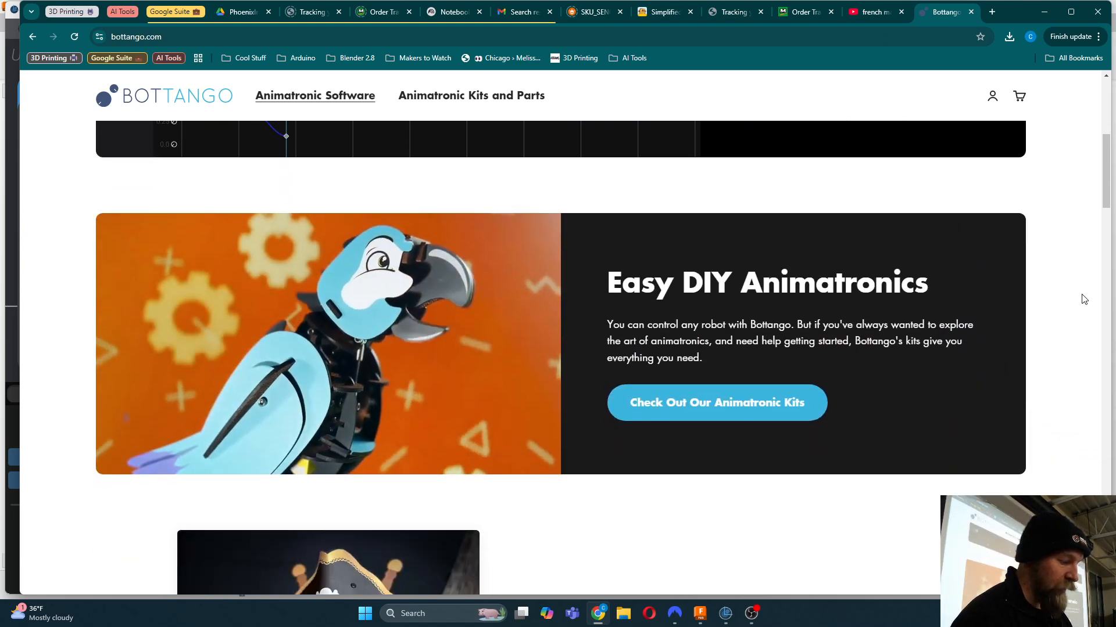
{"action": "scroll", "coordinate": [1083, 300], "scroll_direction": "down", "scroll_amount": 1}
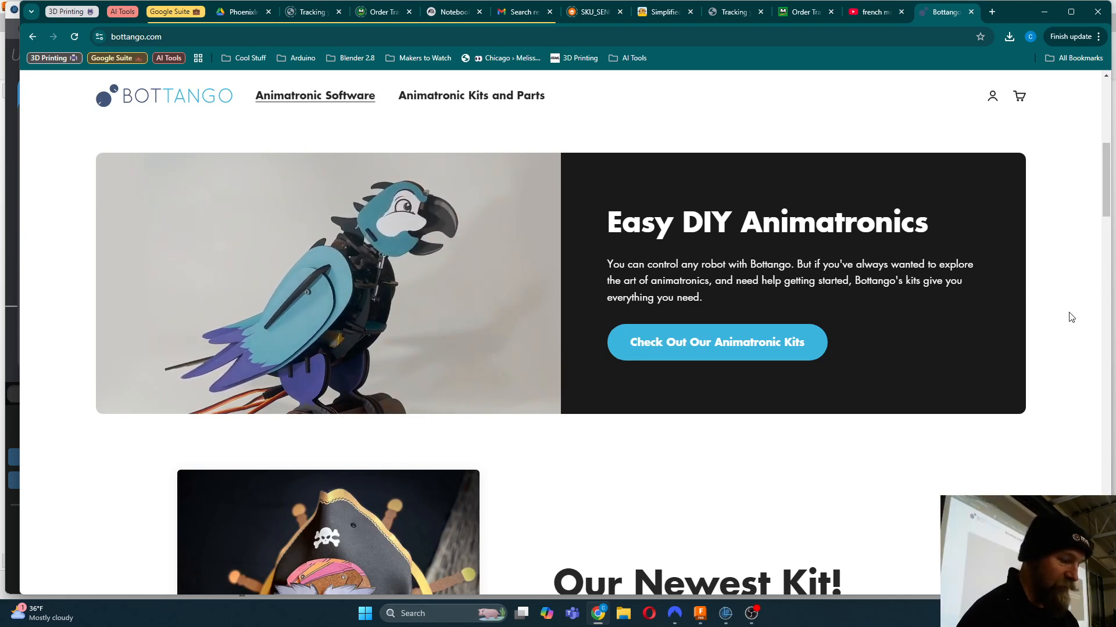
{"action": "scroll", "coordinate": [1071, 317], "scroll_direction": "down", "scroll_amount": 6}
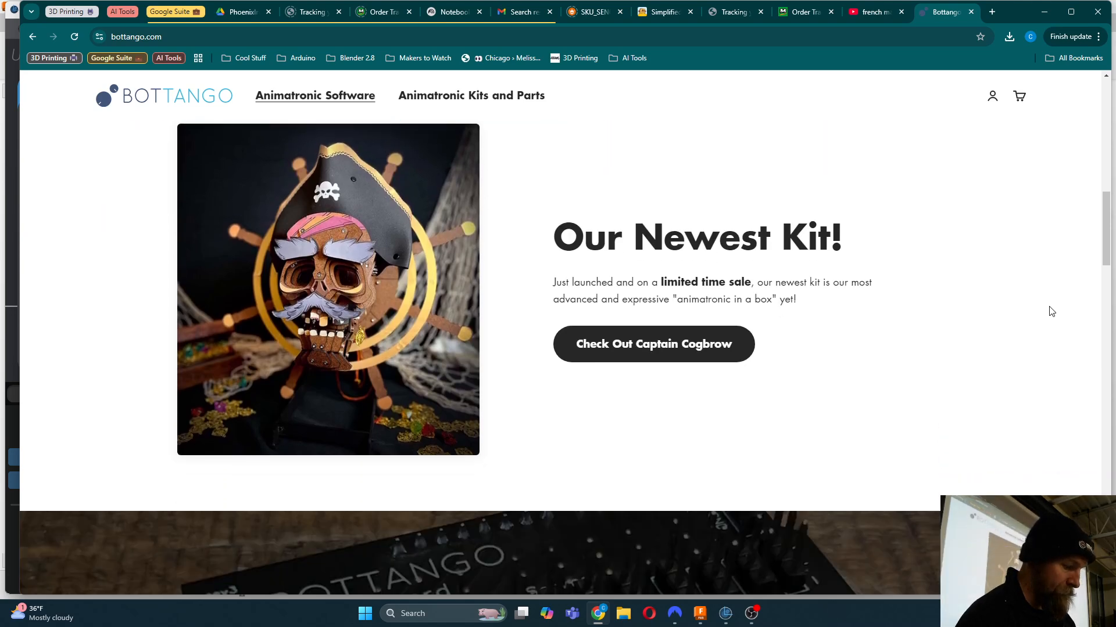
{"action": "left_click", "coordinate": [660, 347]}
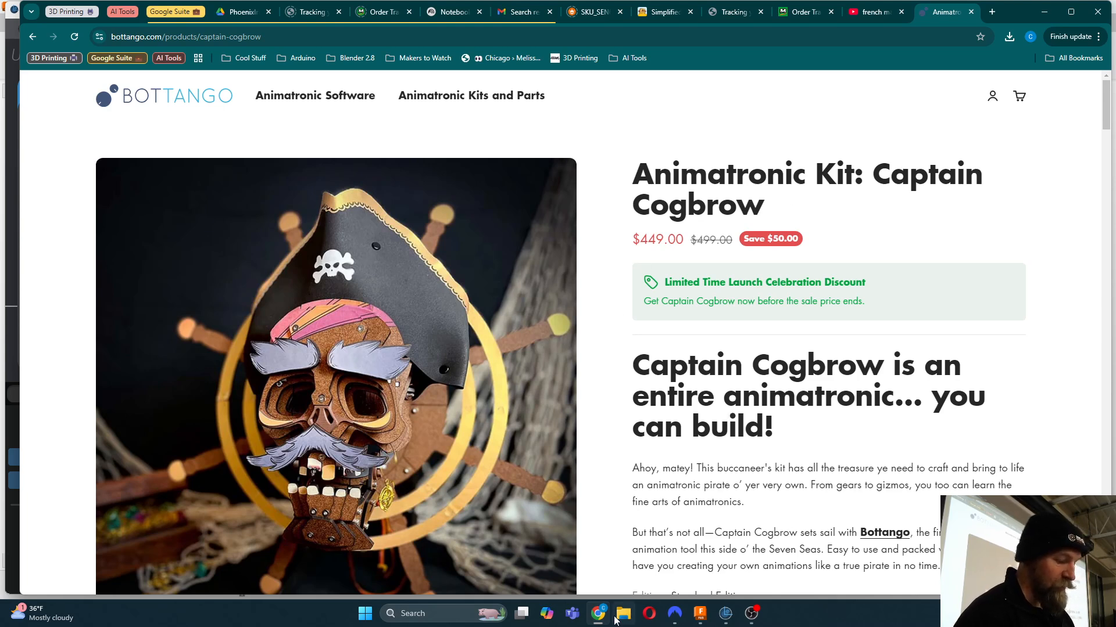
{"action": "mouse_move", "coordinate": [755, 617]}
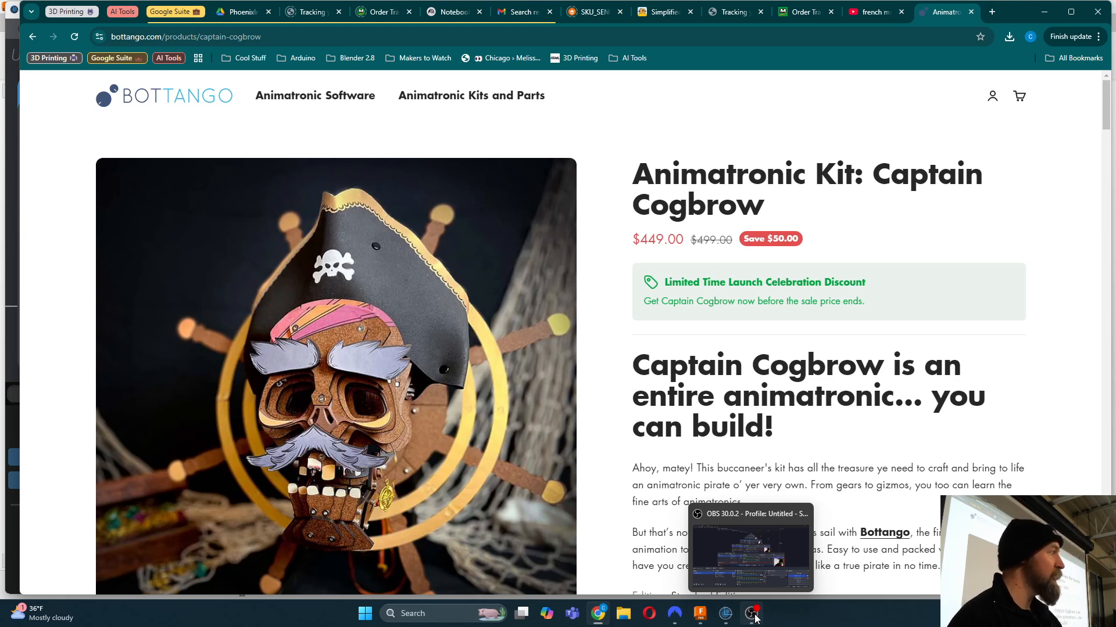
{"action": "left_click", "coordinate": [755, 617]}
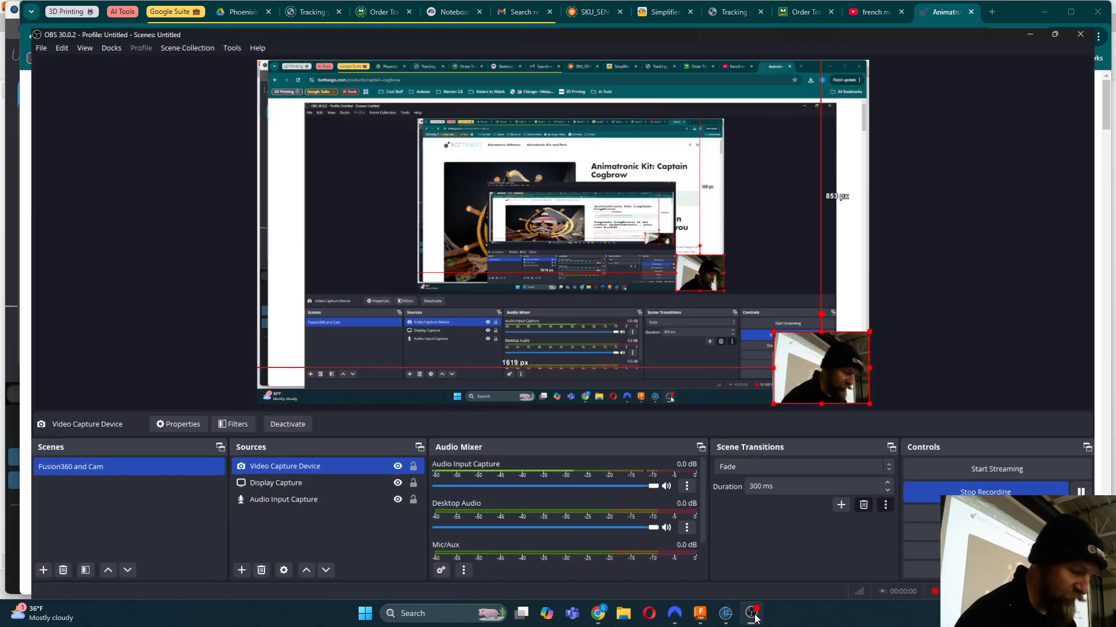